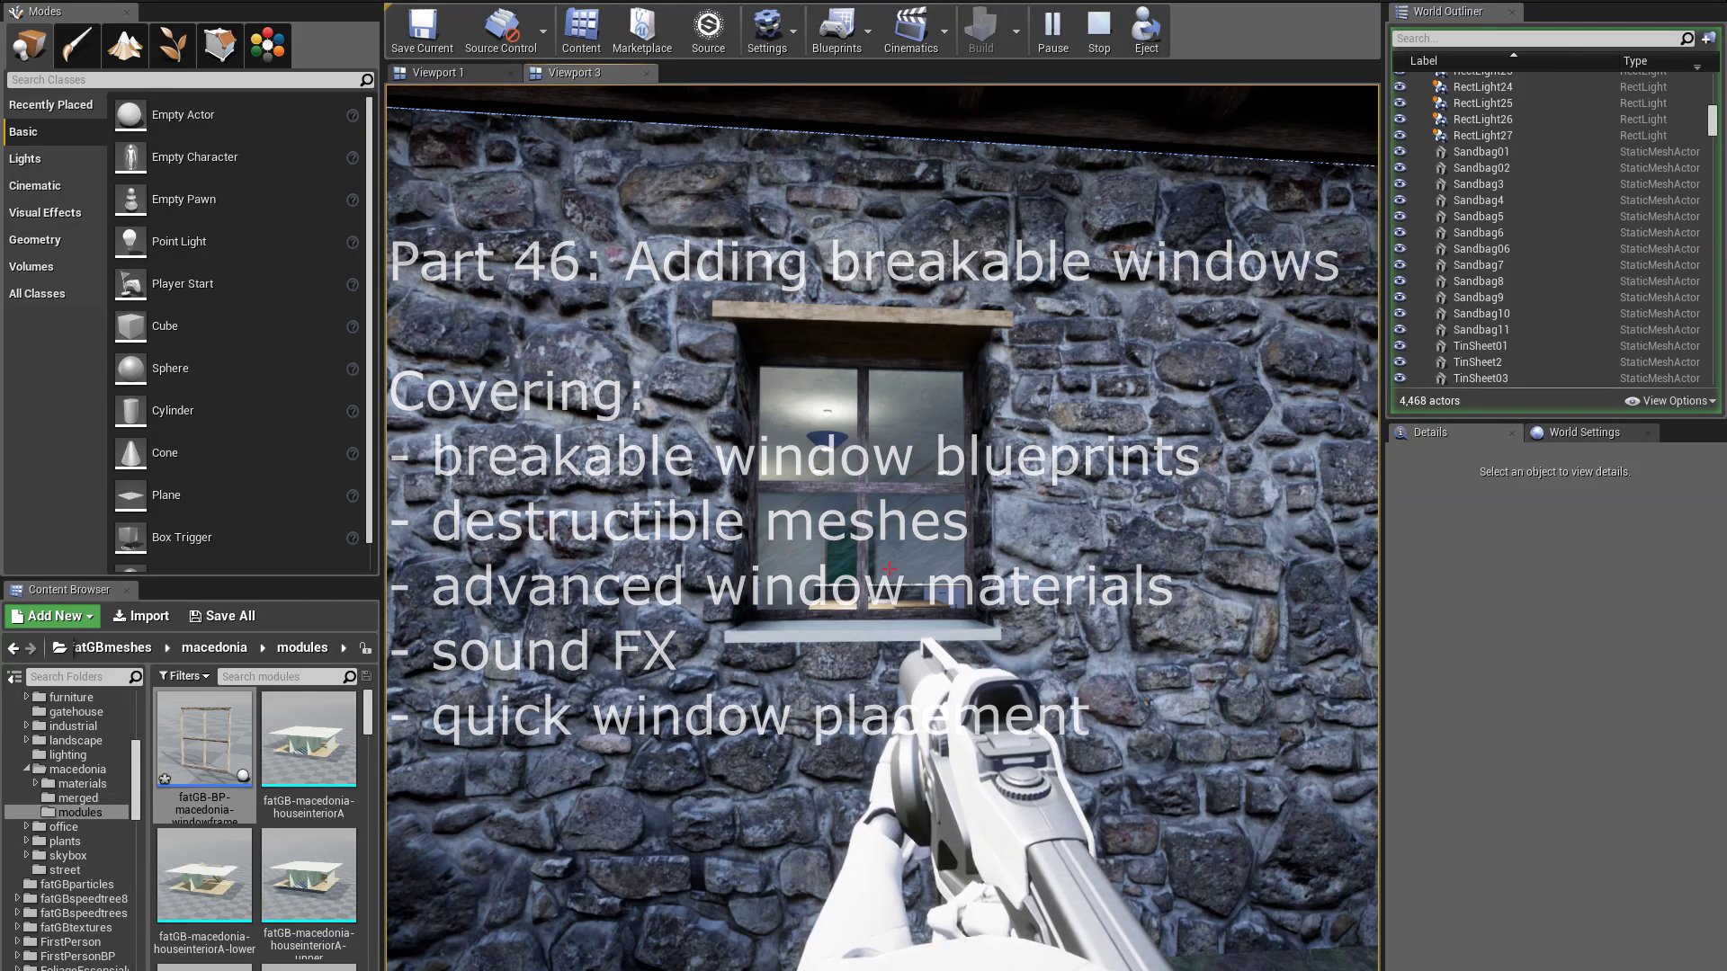
Step back from the window in the stone wall and shoot at its panes in the running play session
key("s")
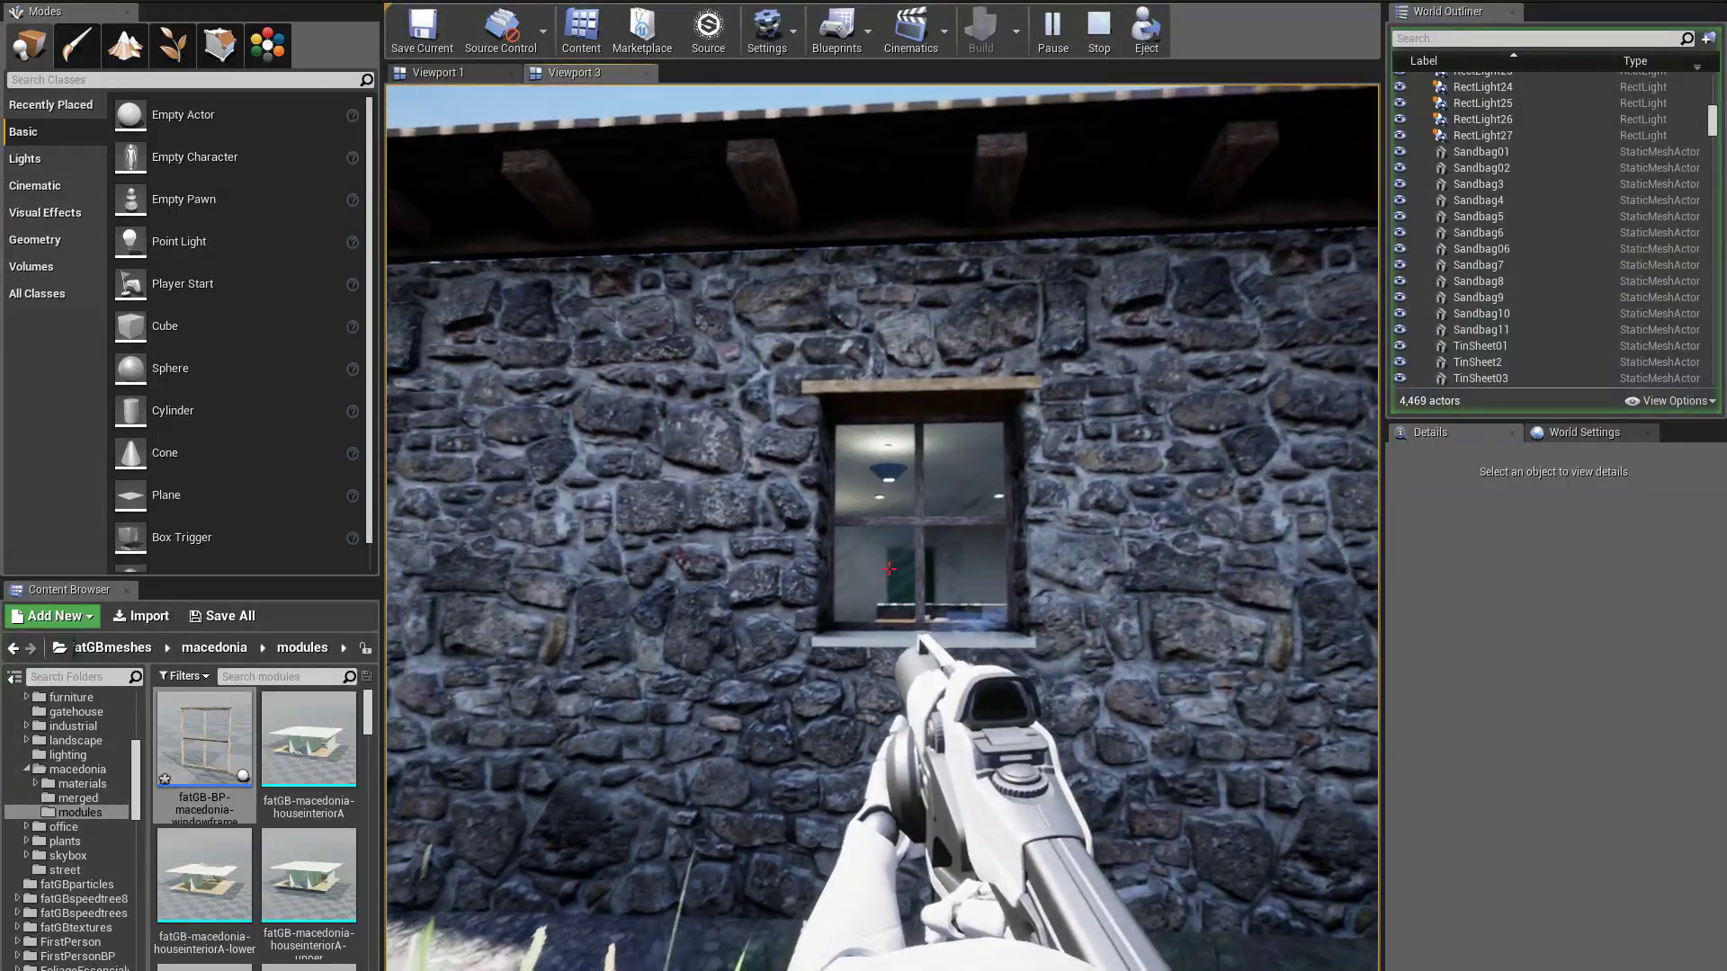
left_click(888, 568)
left_click(889, 568)
left_click(889, 568)
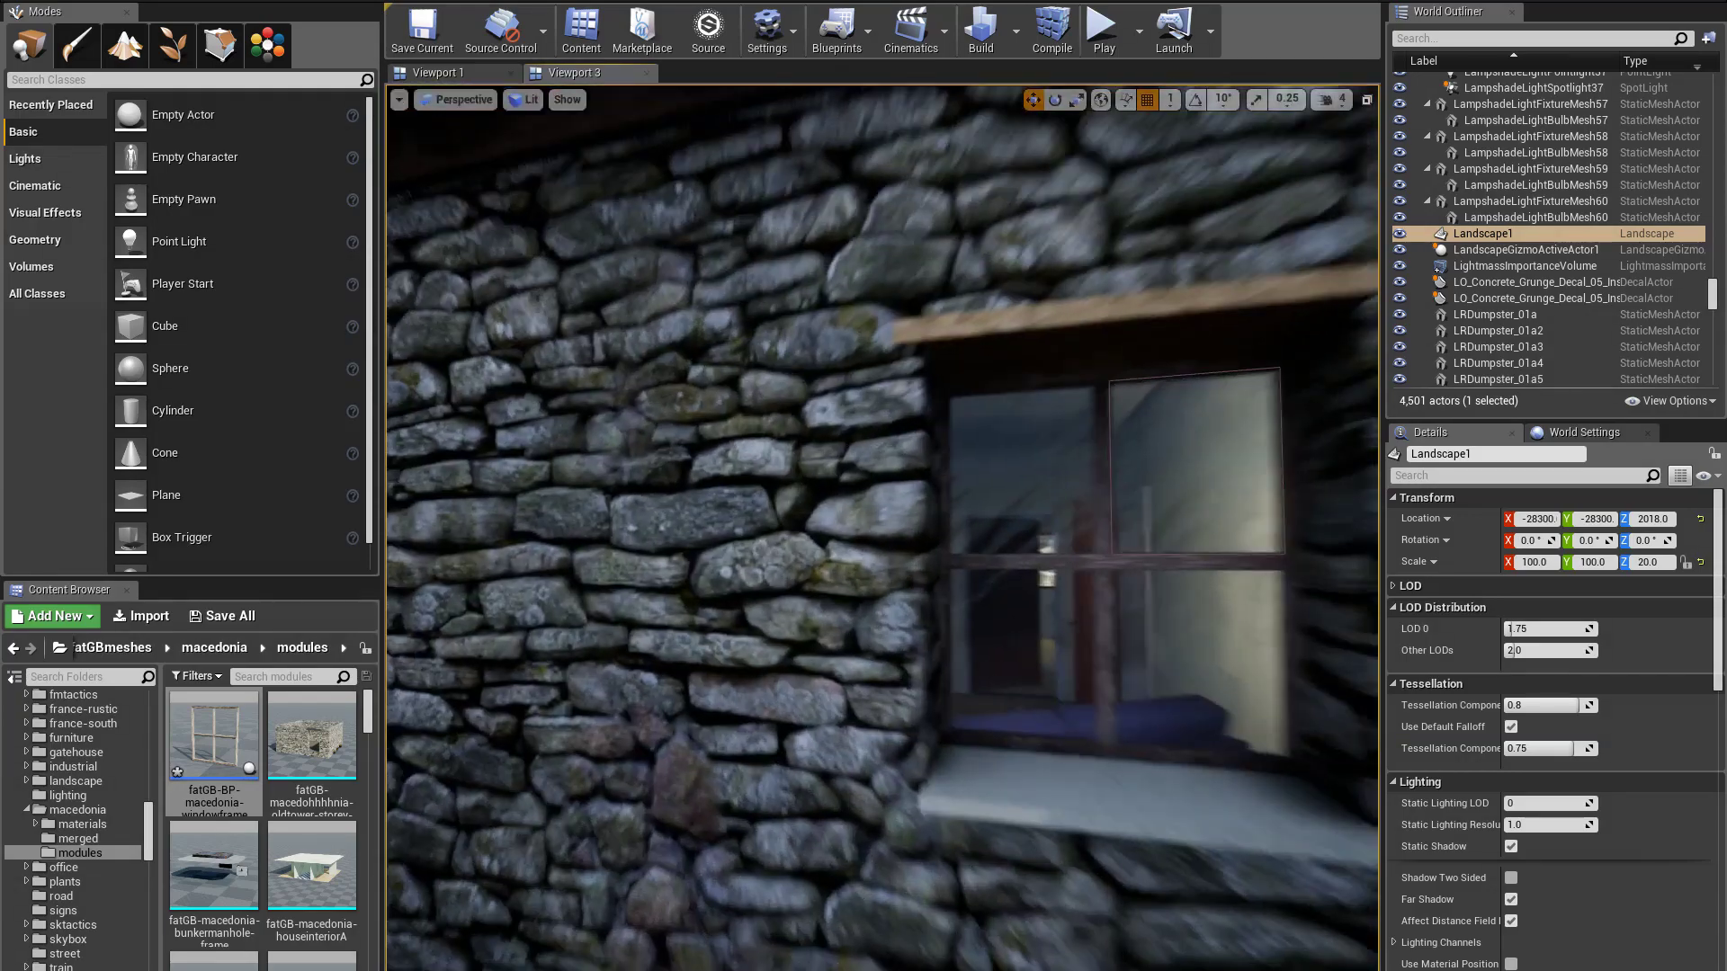
Inspect the house window up close from outside and then from inside the room
key("w")
right_click_drag(881, 527, 477, 495)
key("s")
key("w")
key("w")
key("w")
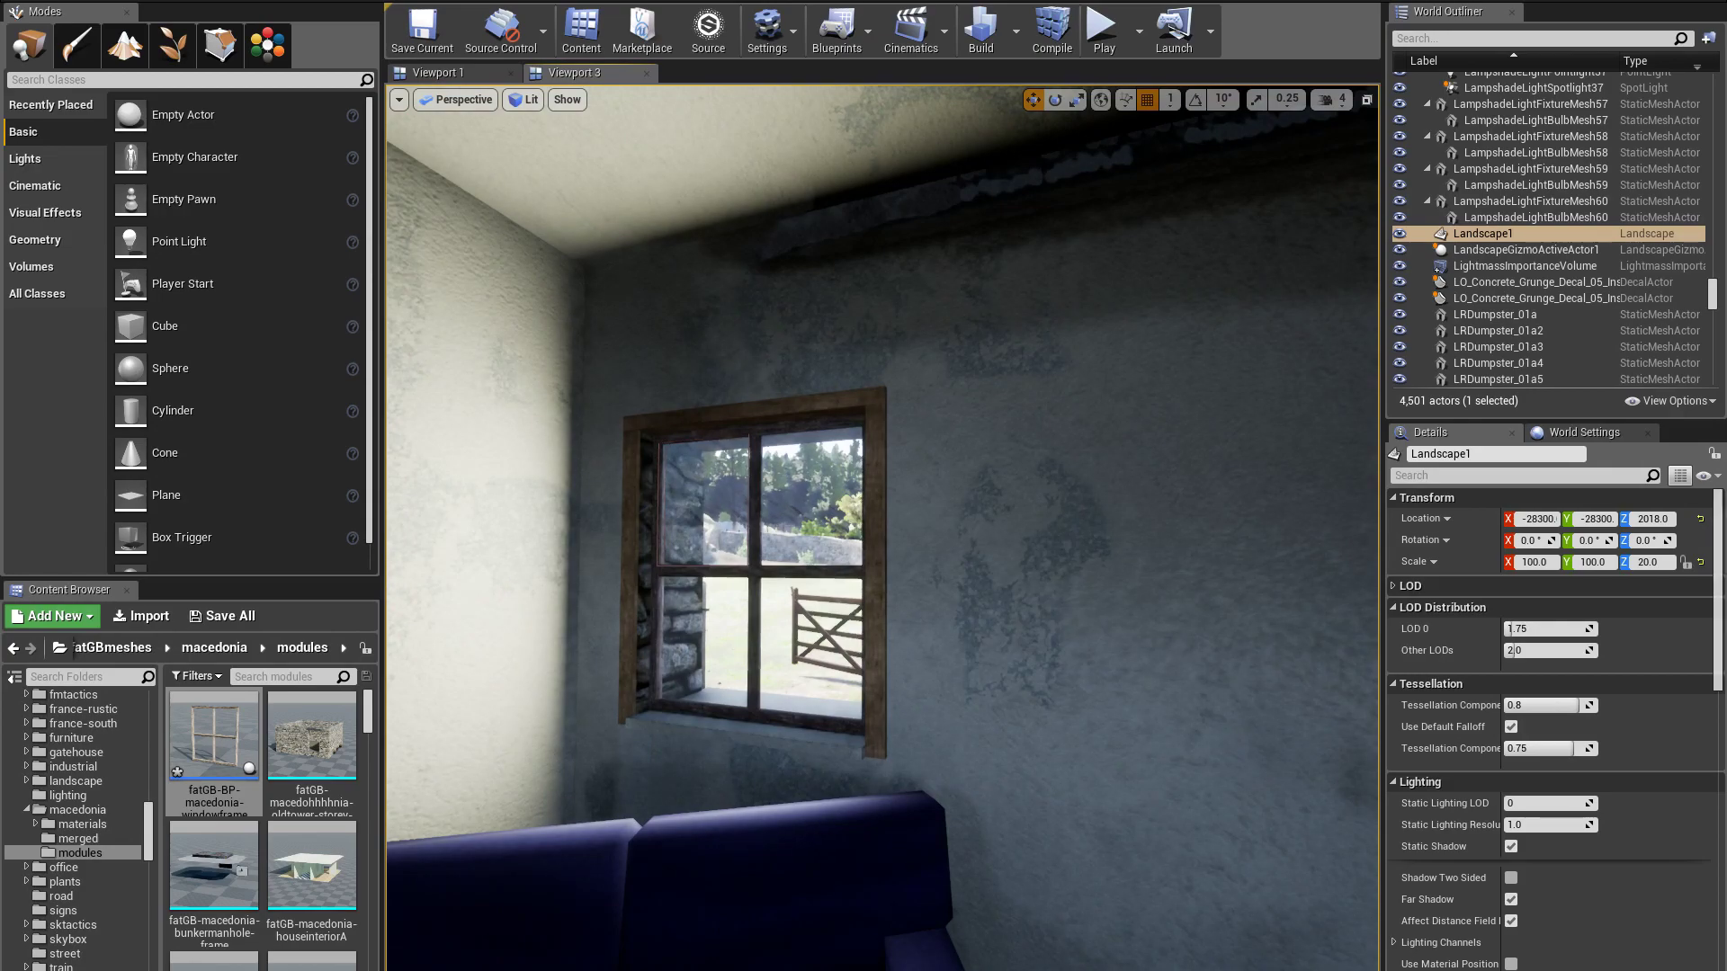
Inspect the window frame and its pane components in the fatGB-BP-macedonia-windowframe blueprint viewport
left_click_drag(940, 236, 378, 4)
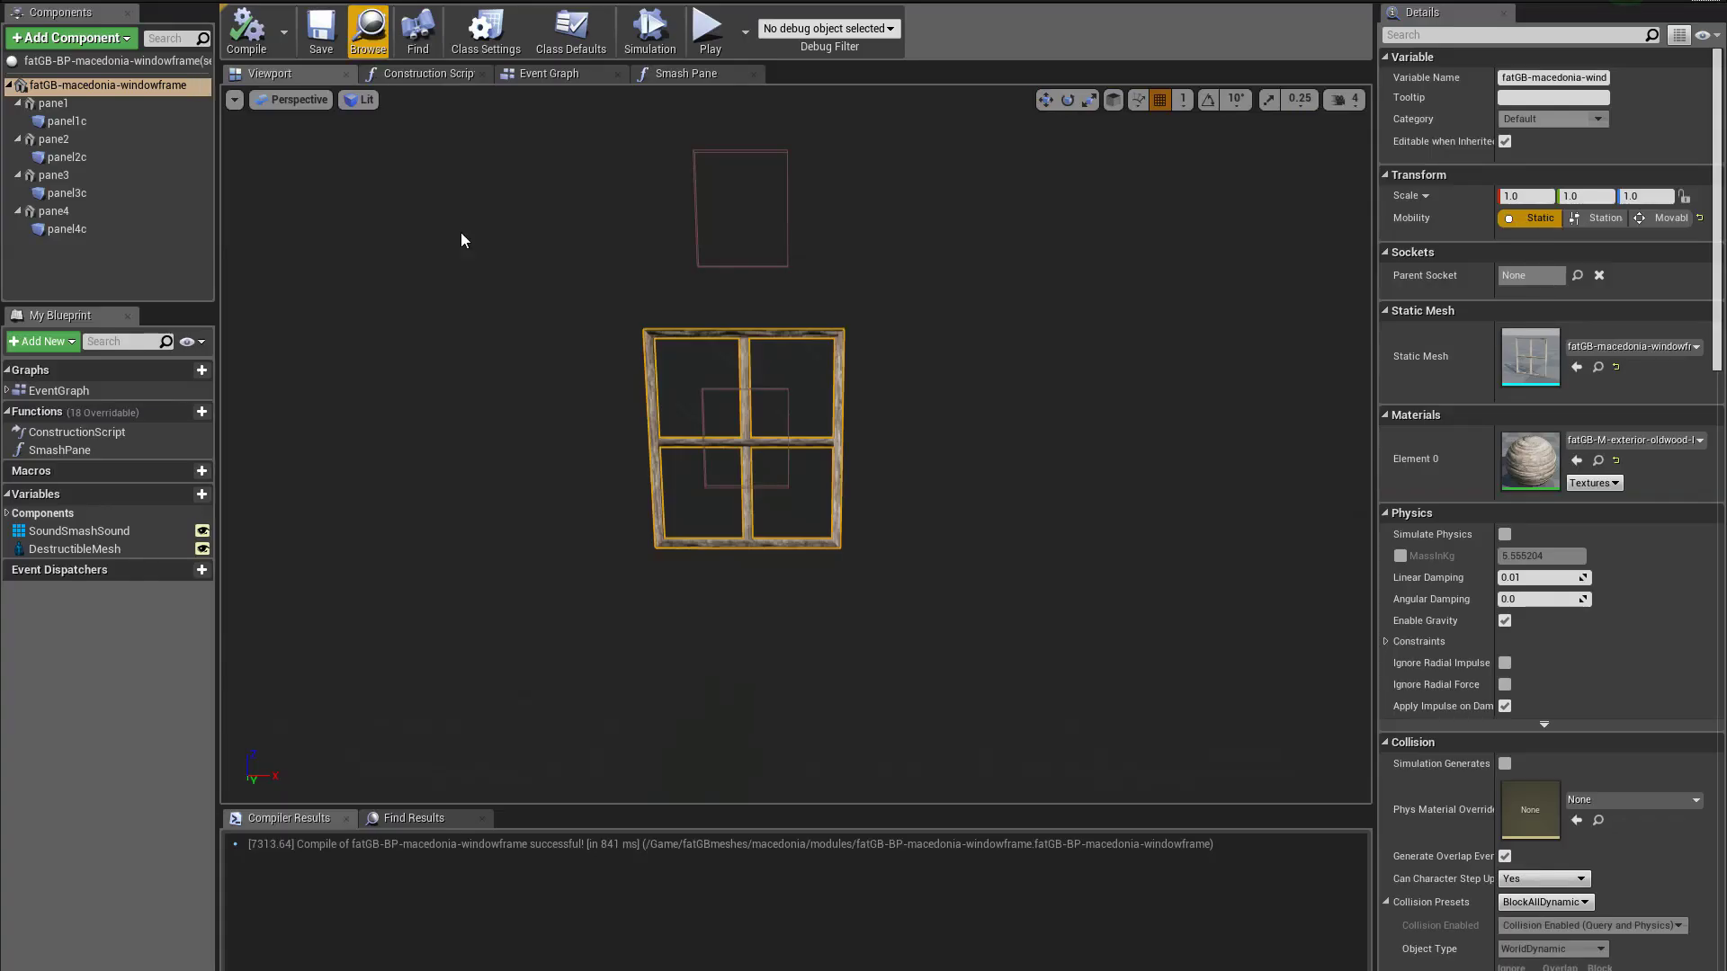
key("w")
right_click_drag(461, 240, 418, 225)
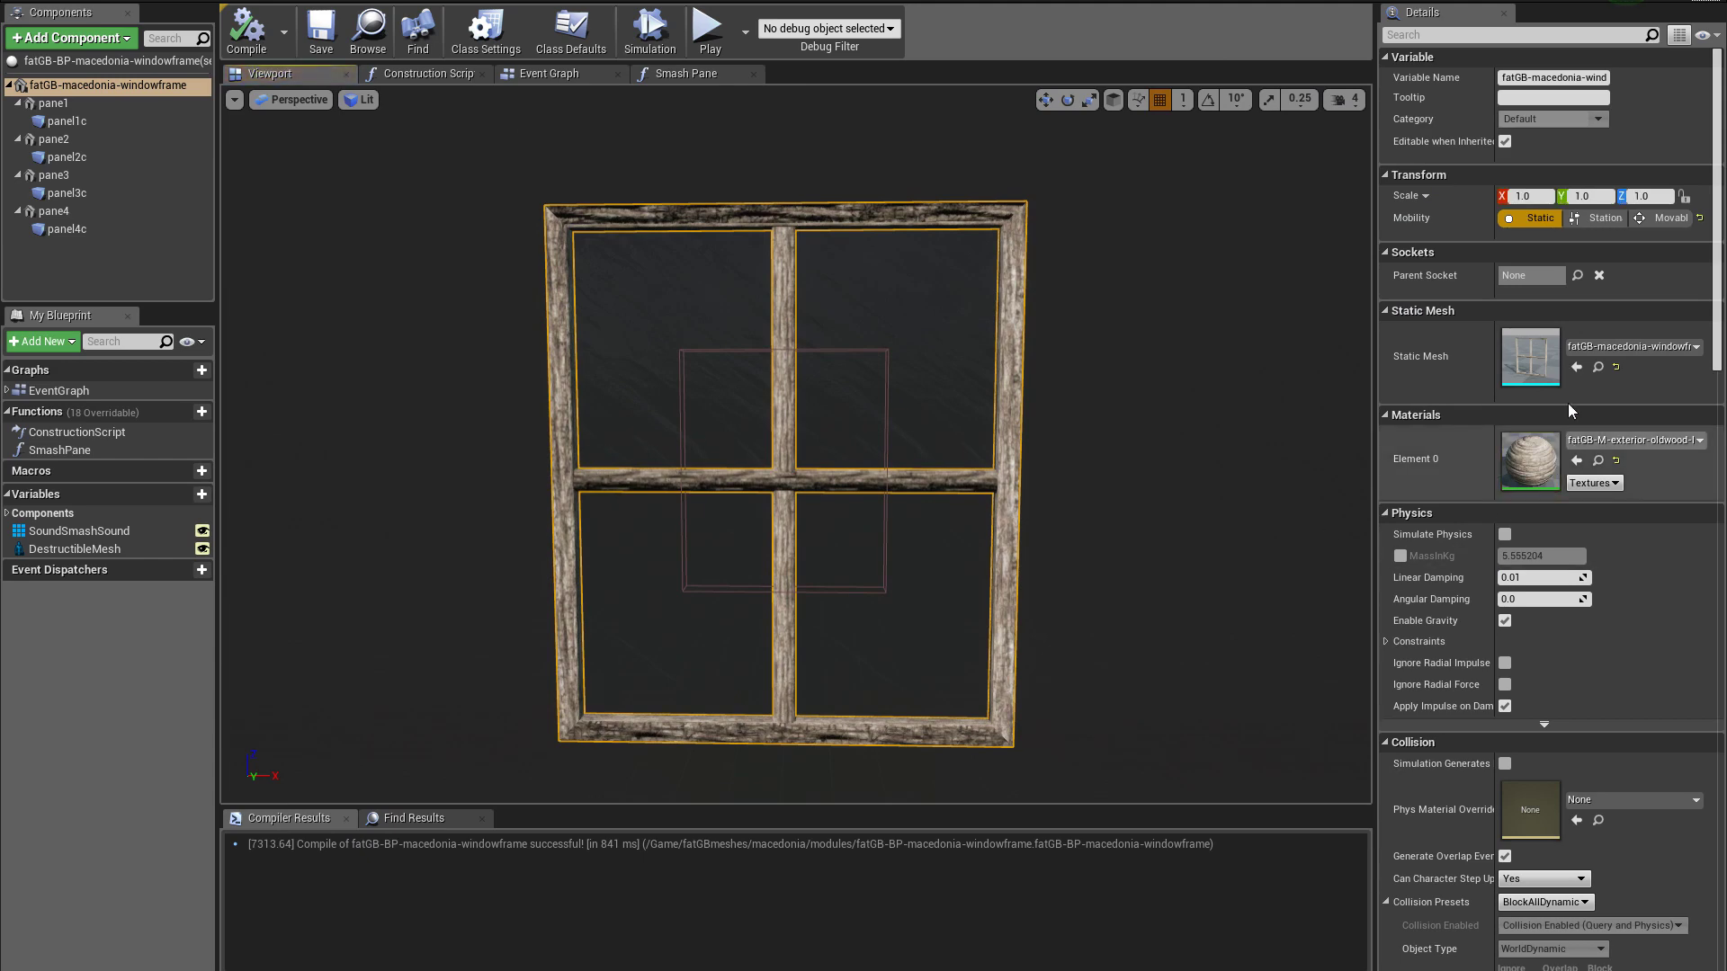
Locate and open the blueprint's fatGB-macedonia-windowframe mesh and inspect its pane2, pane3 and pane4 sockets
left_click(1597, 368)
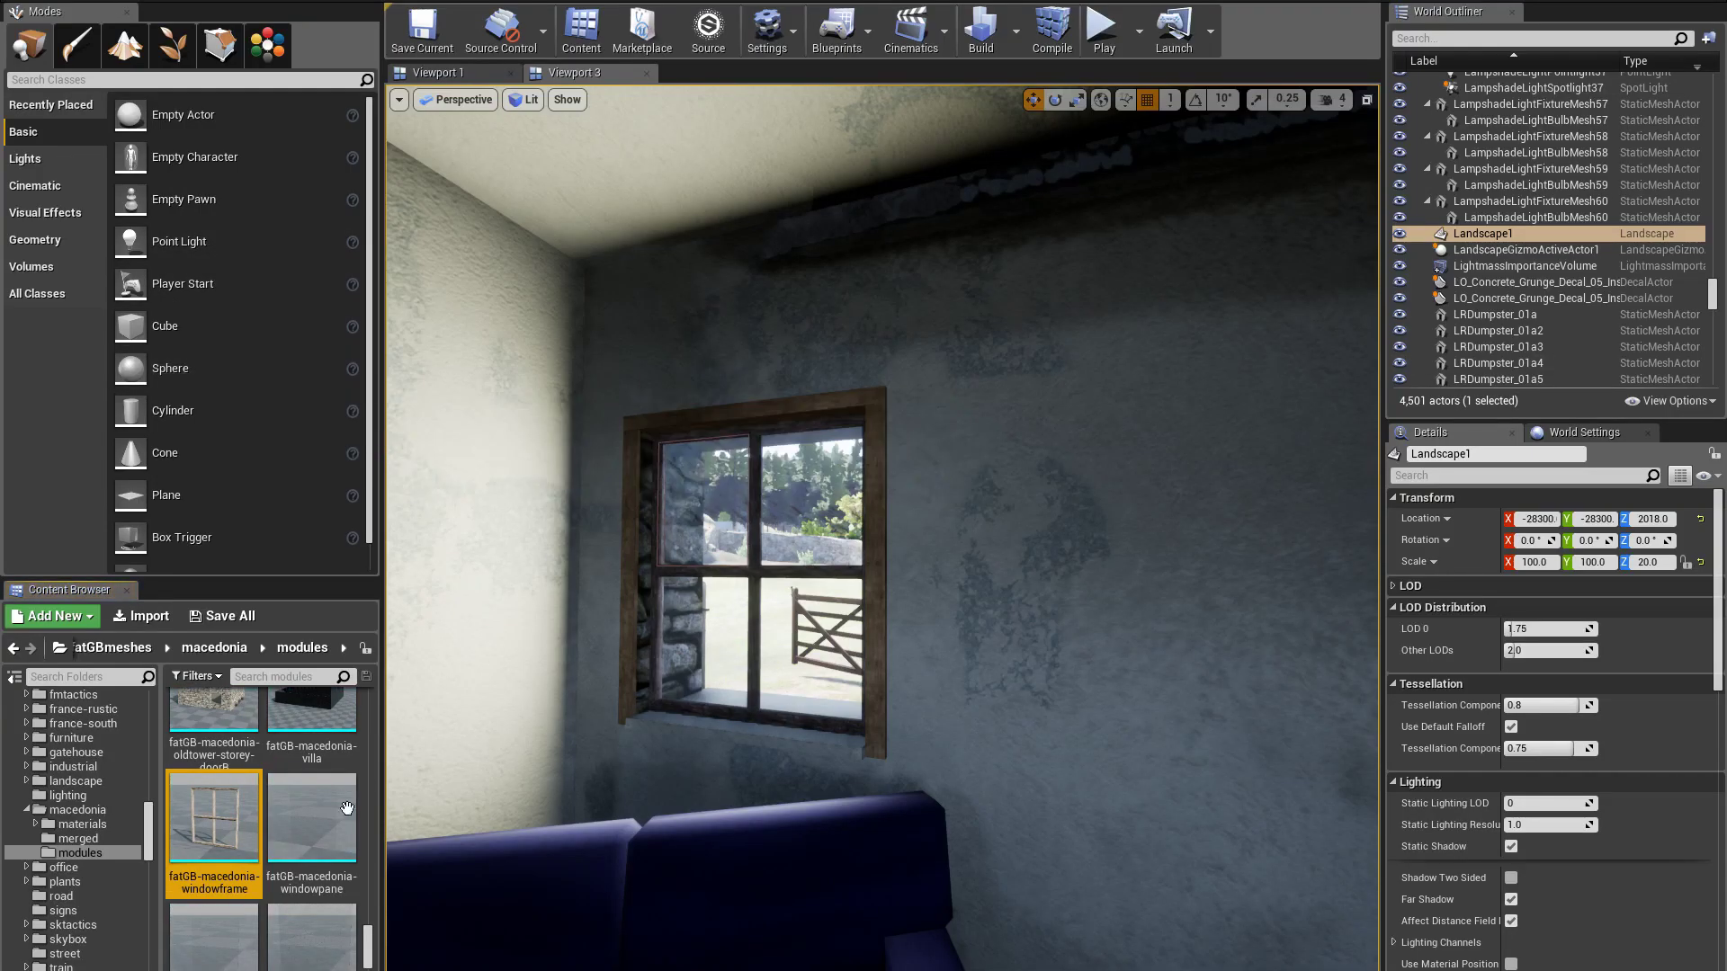
double_click(209, 835)
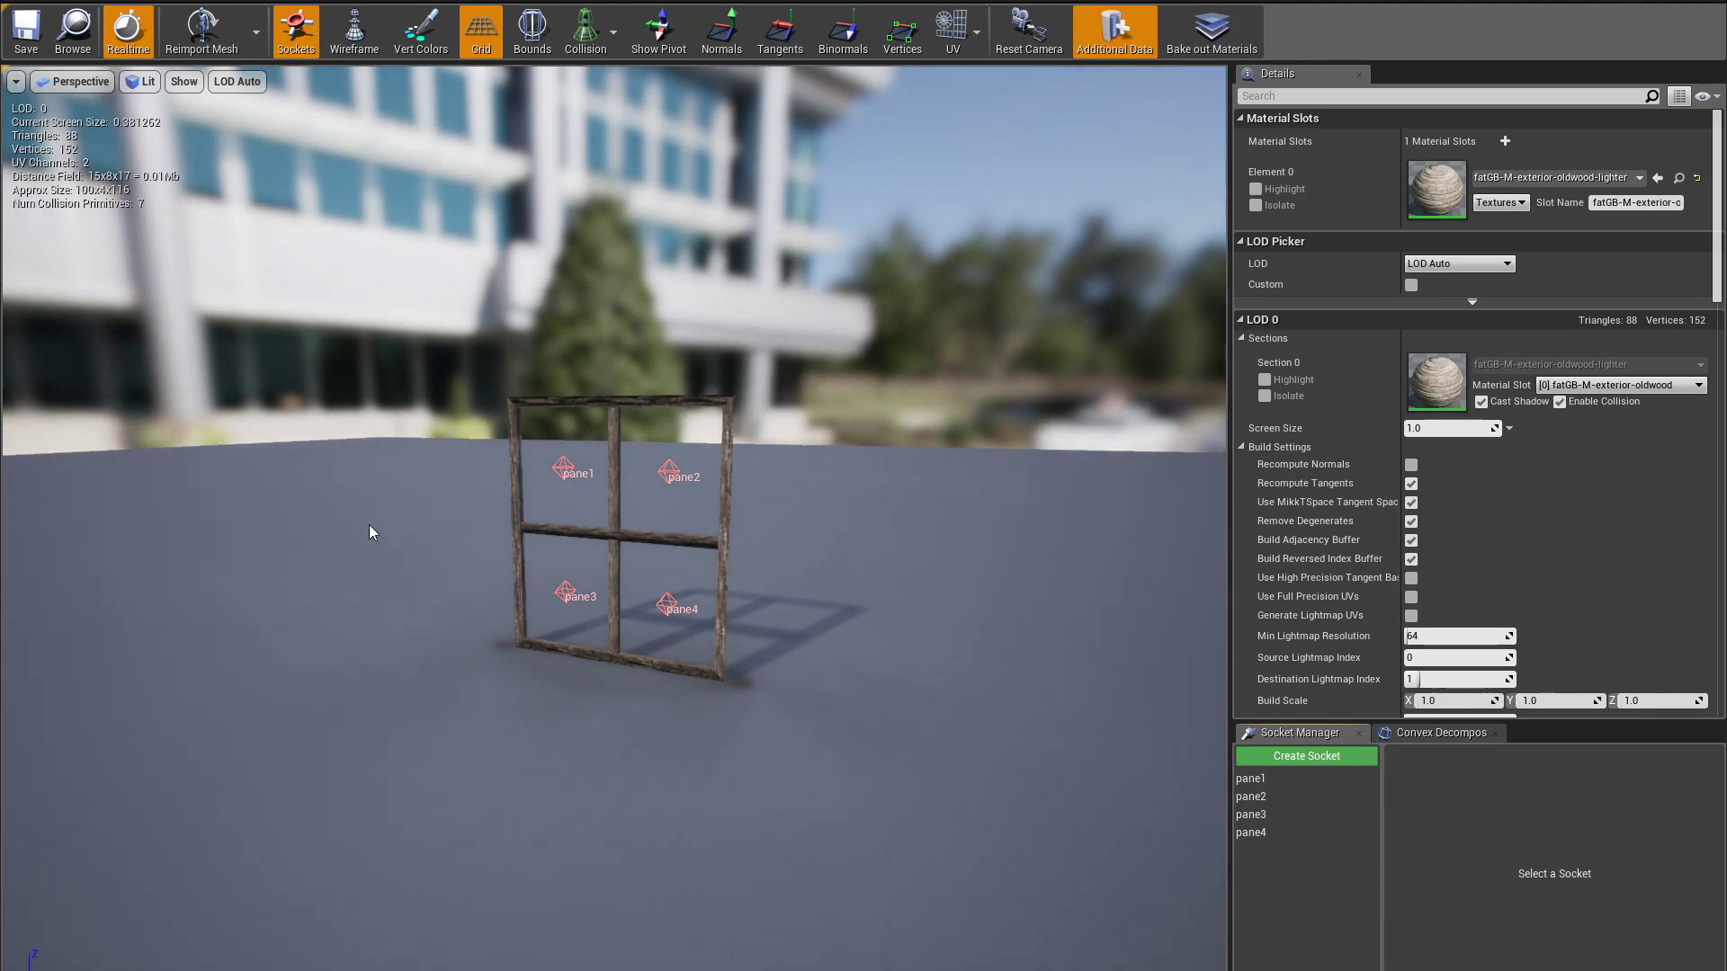
left_click_drag(369, 525, 446, 484)
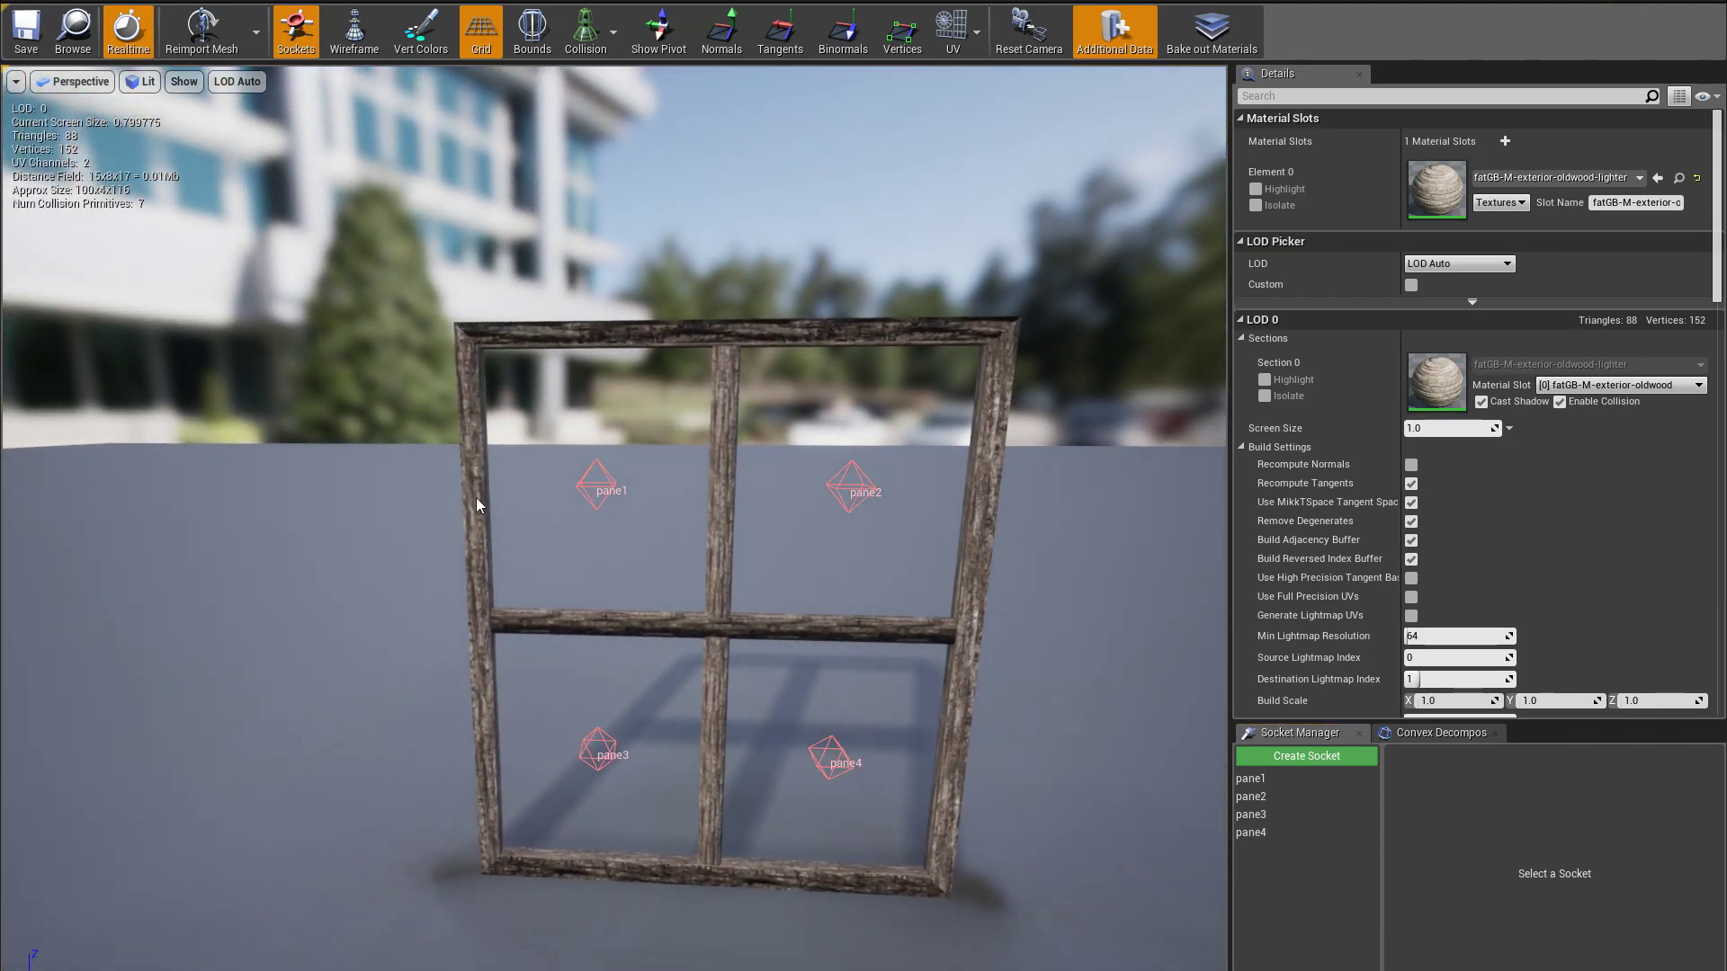
left_click(1250, 797)
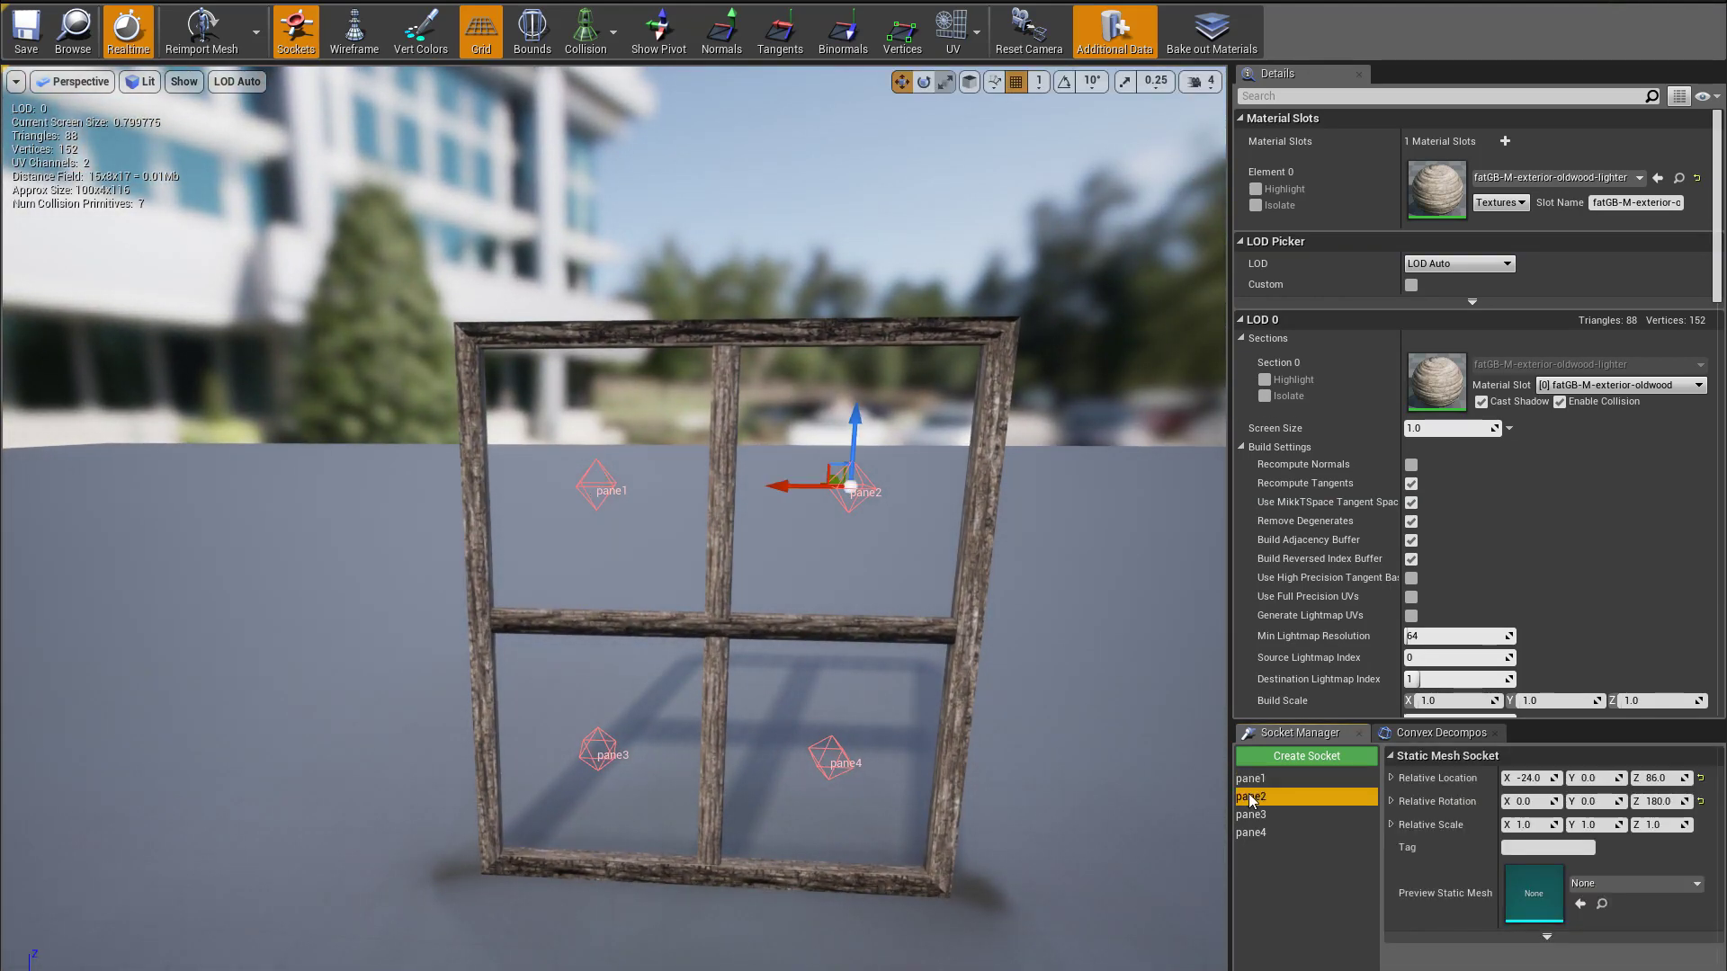
left_click(1254, 815)
left_click(1258, 834)
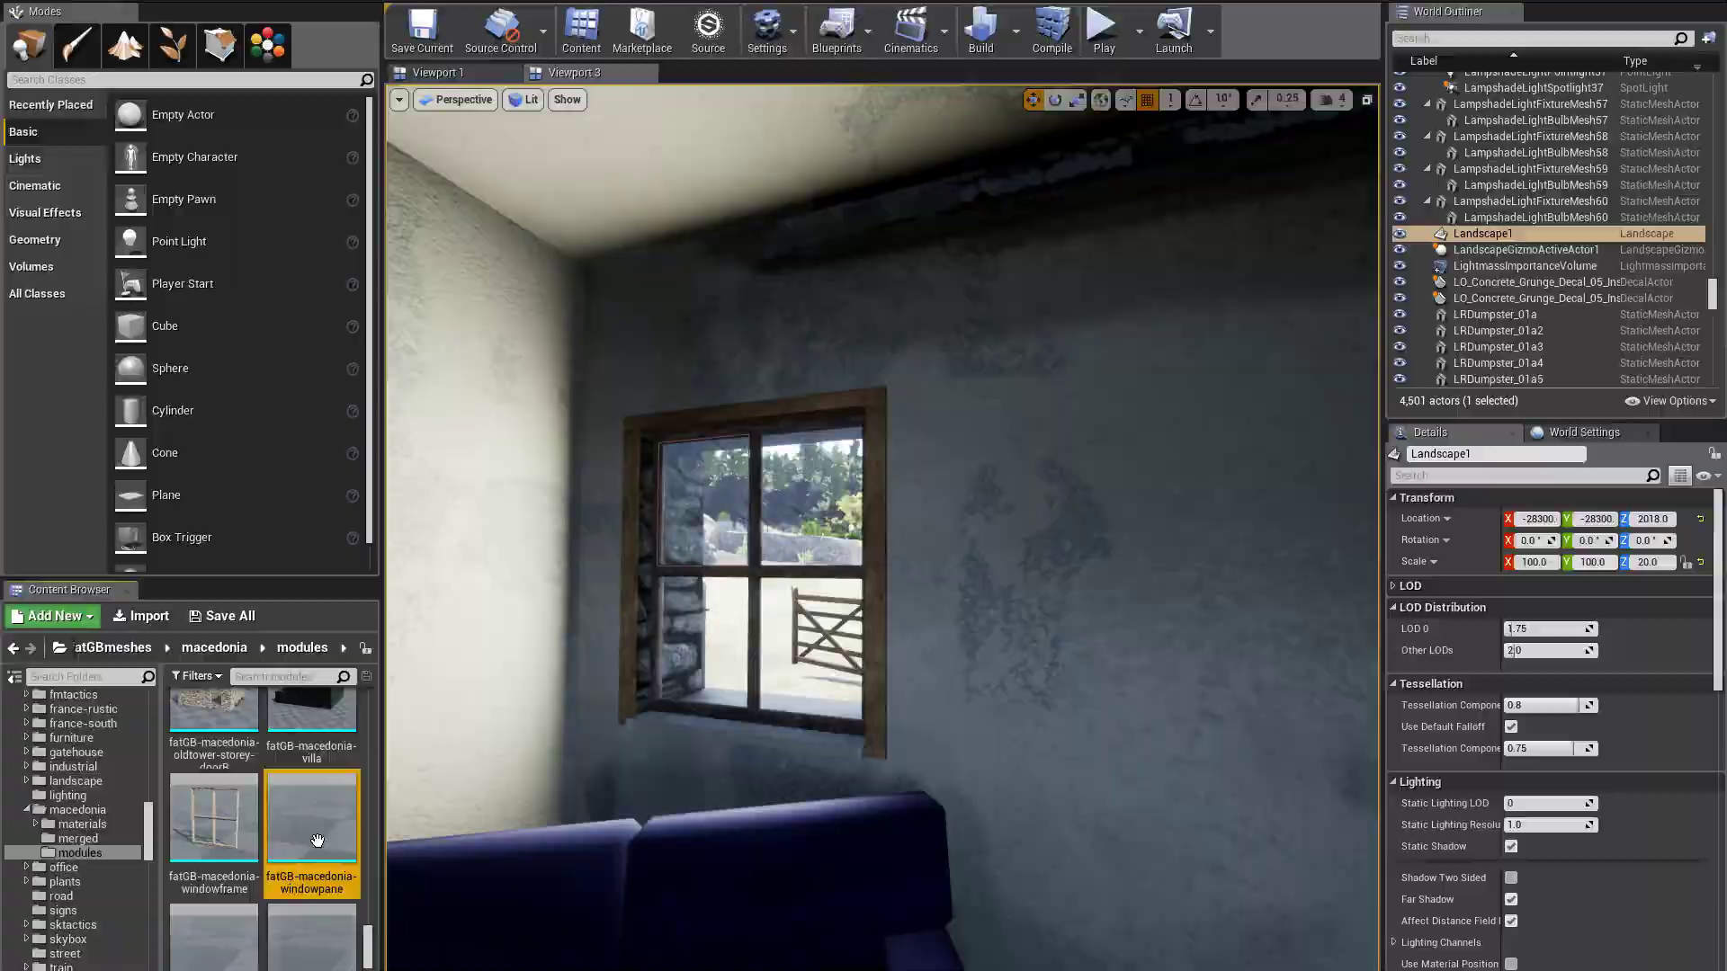
Open the fatGB-macedonia-windowpane mesh for inspection, followed by its inner-face window material
double_click(317, 841)
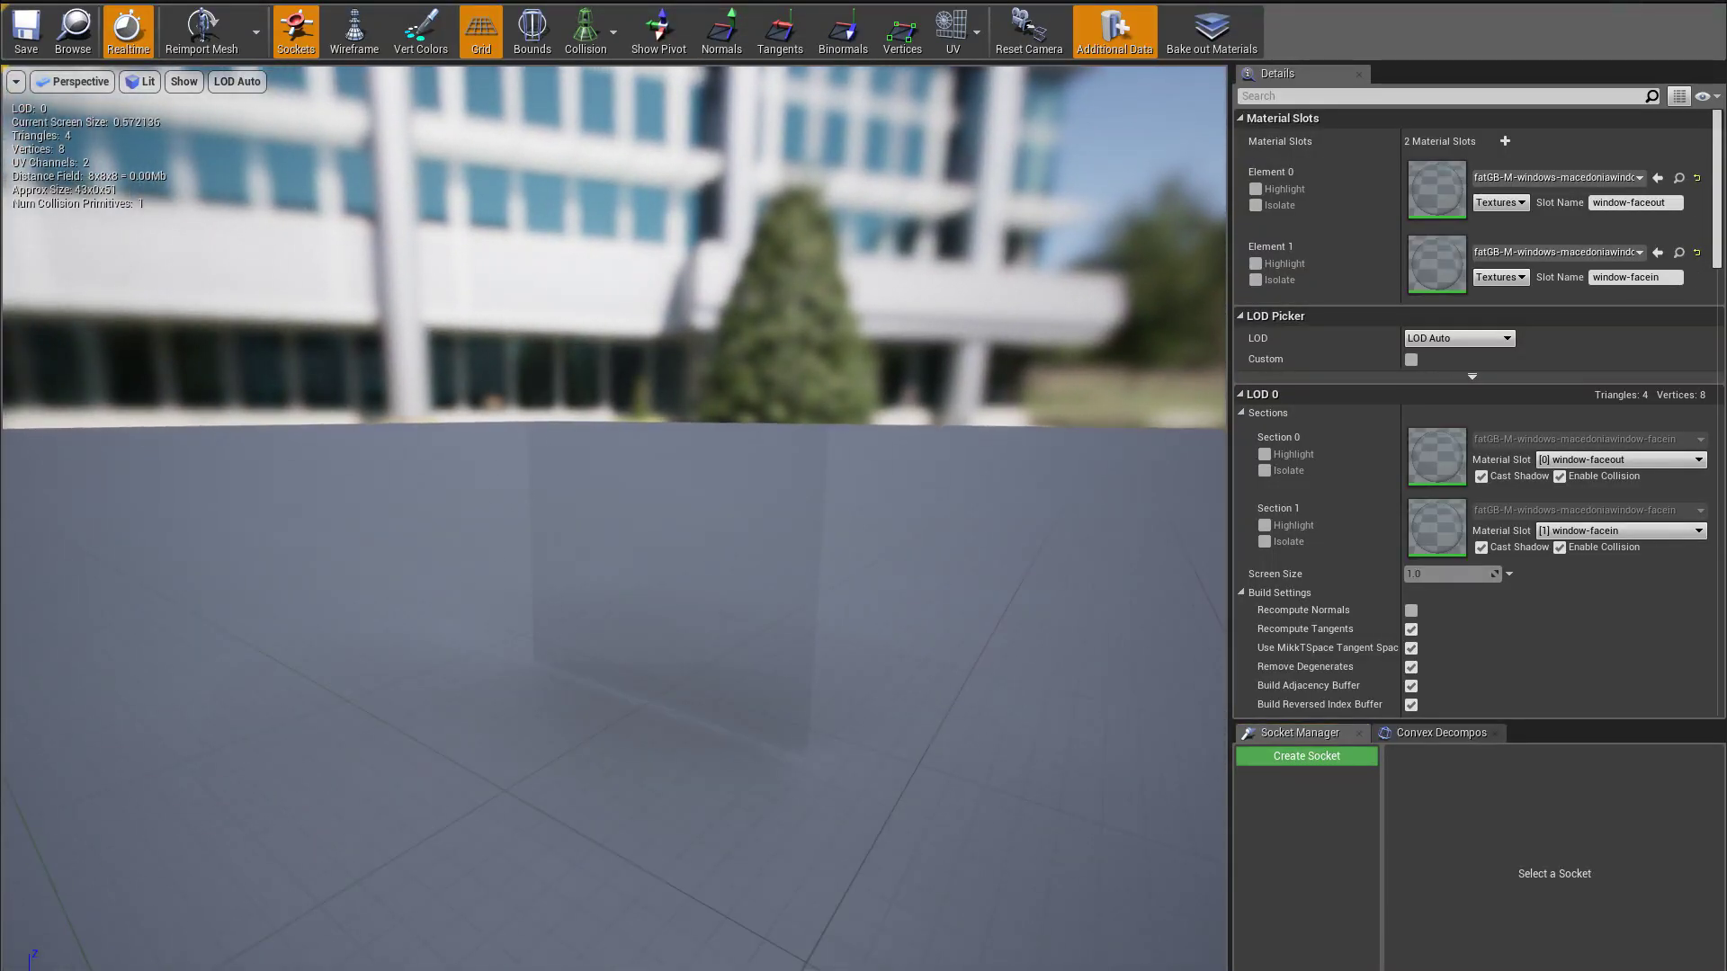
right_click_drag(614, 518, 598, 552)
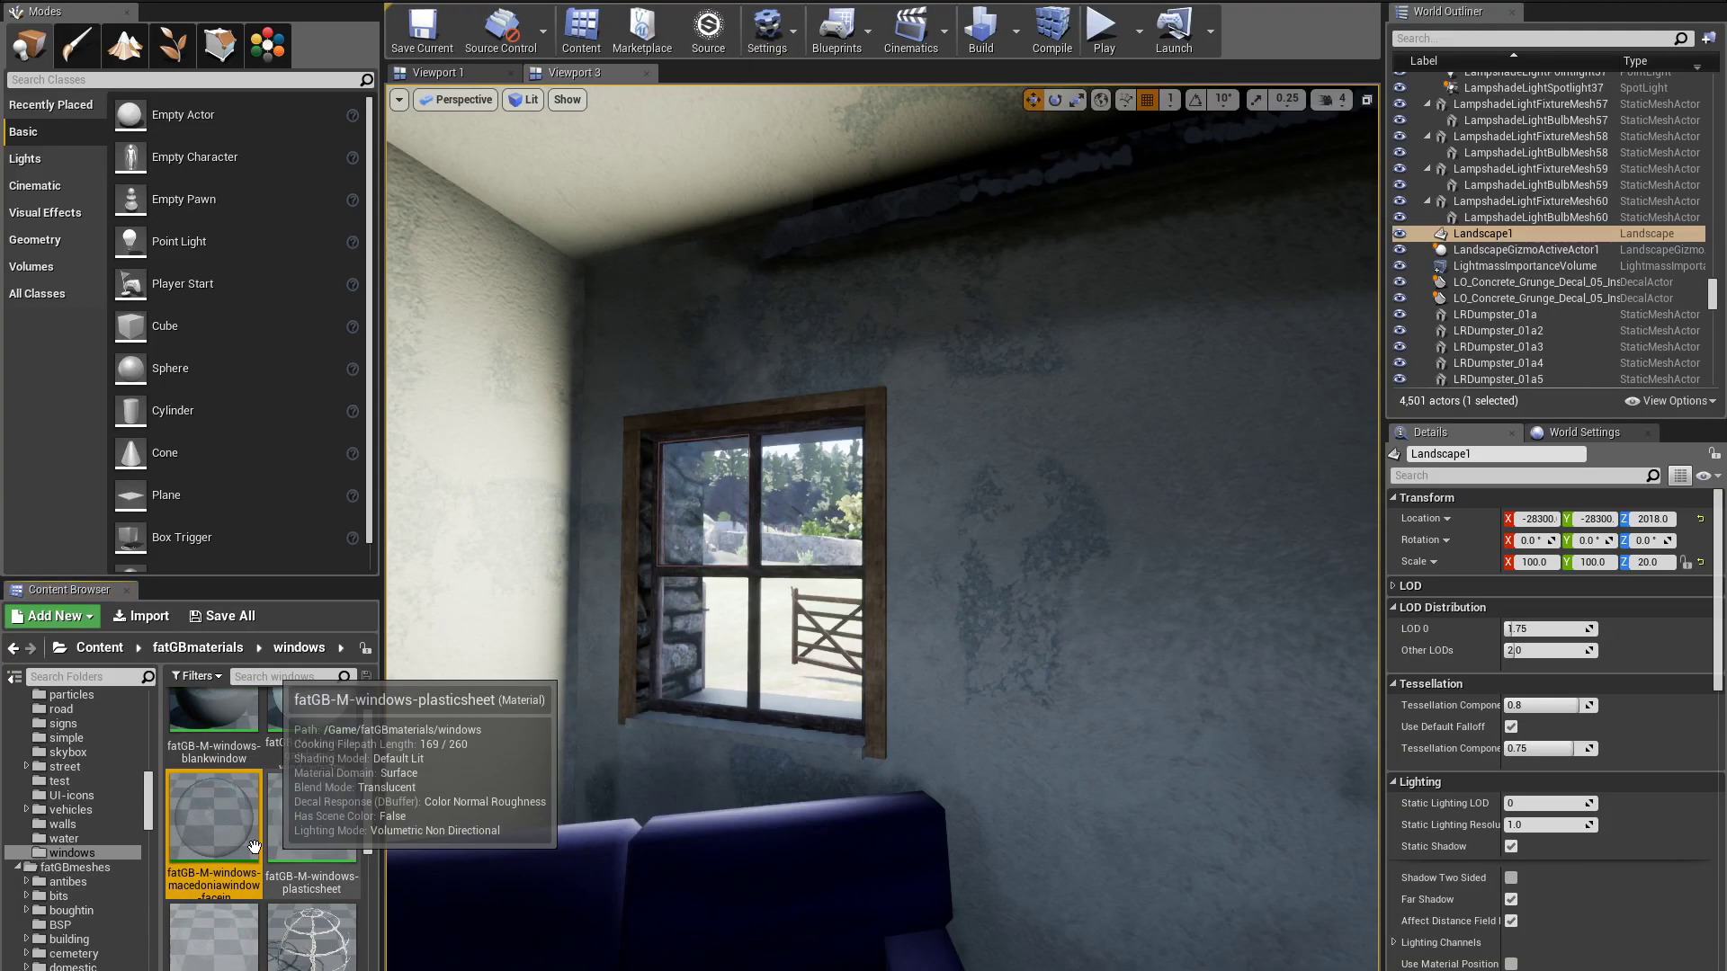
double_click(254, 846)
mouse_move(446, 256)
left_mouse_down()
mouse_move(465, 328)
mouse_move(471, 269)
left_mouse_up()
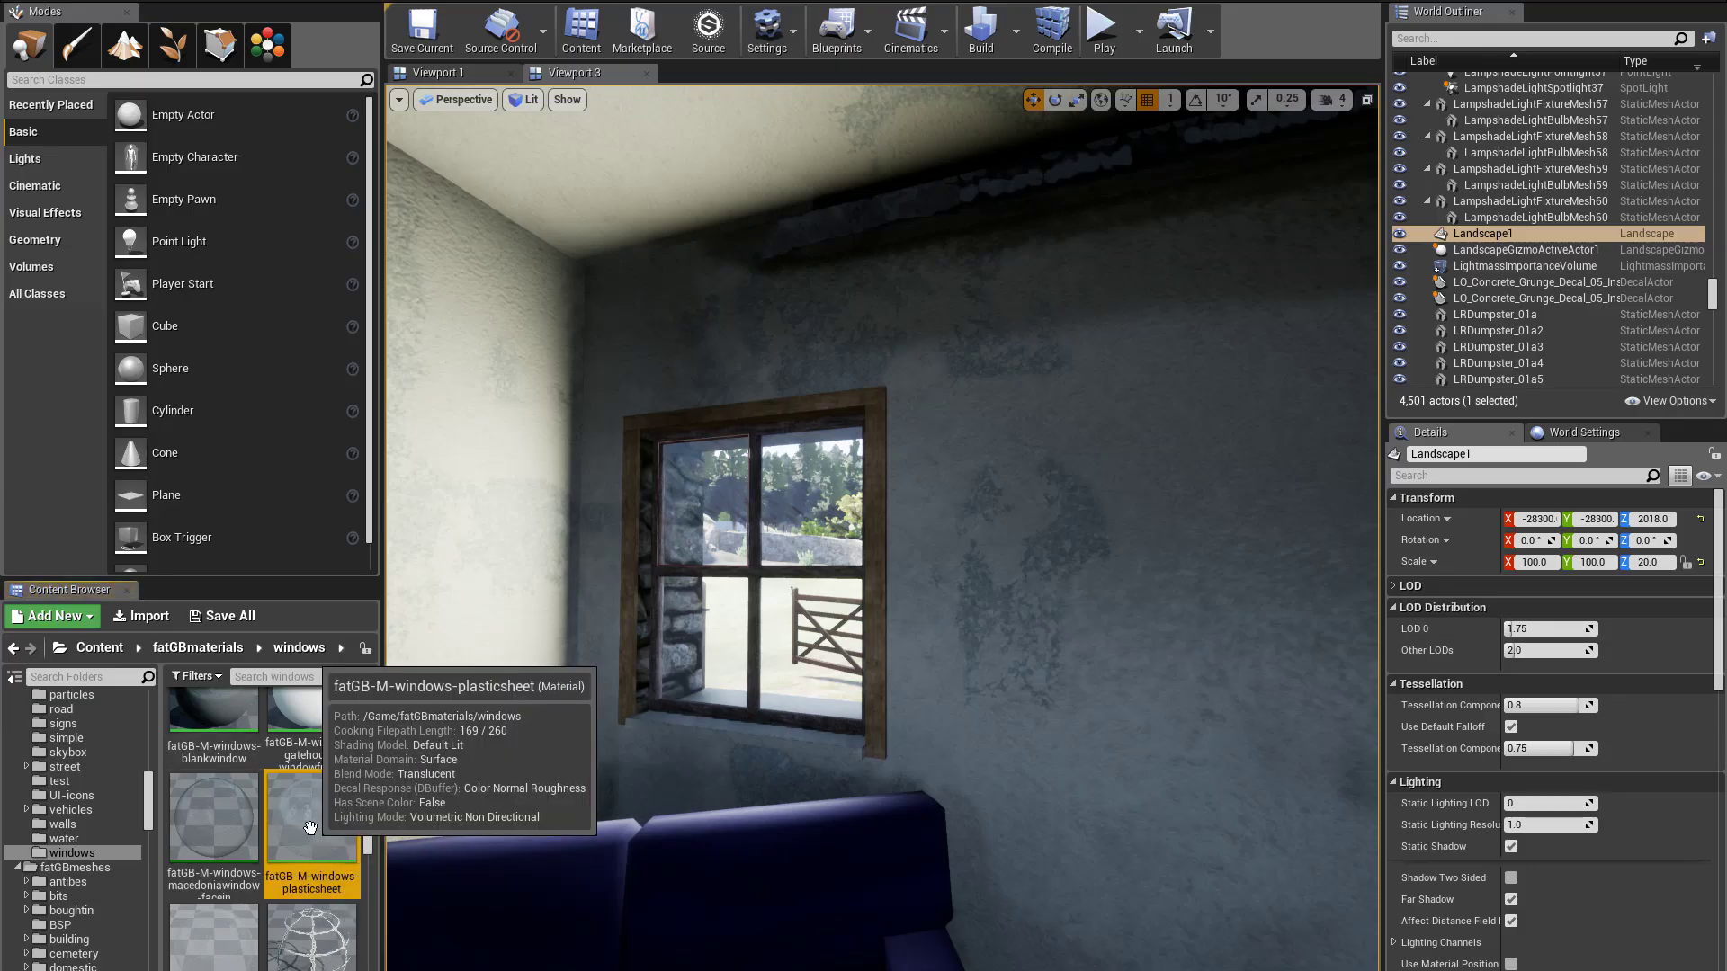
Open the fatGB-M-windows-plasticsheet material and examine its colour, reflection, Fresnel and opacity nodes
double_click(311, 828)
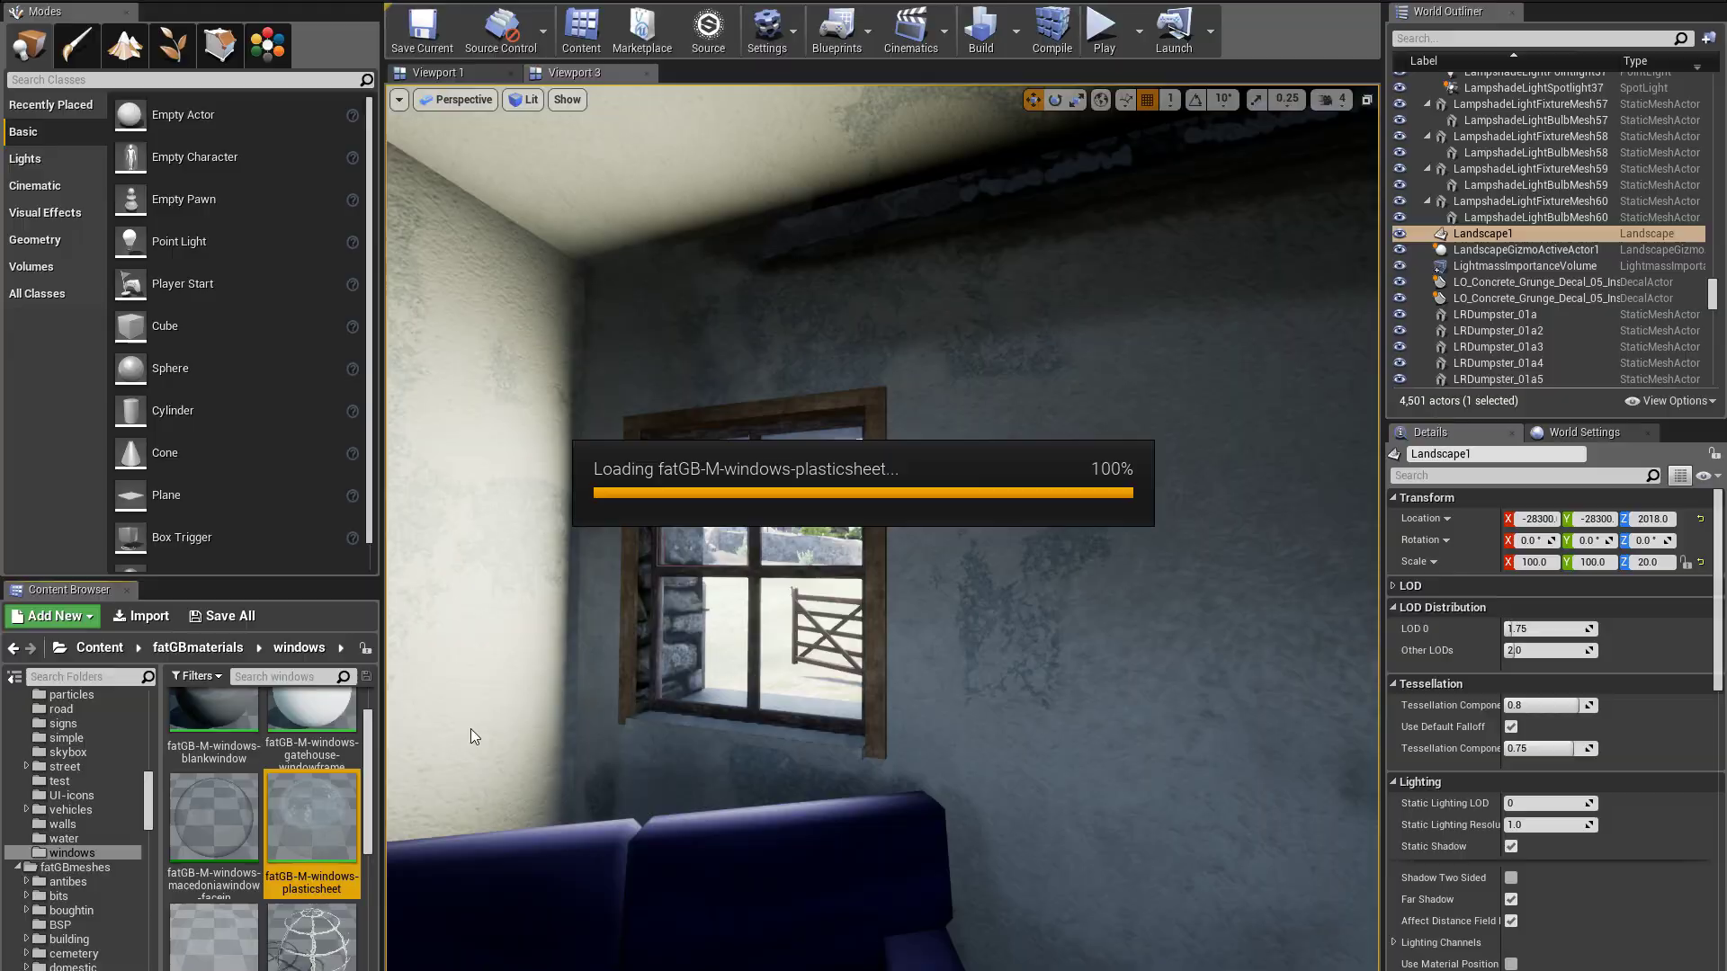
right_click_drag(794, 404, 1002, 580)
scroll(998, 575, "down", 6)
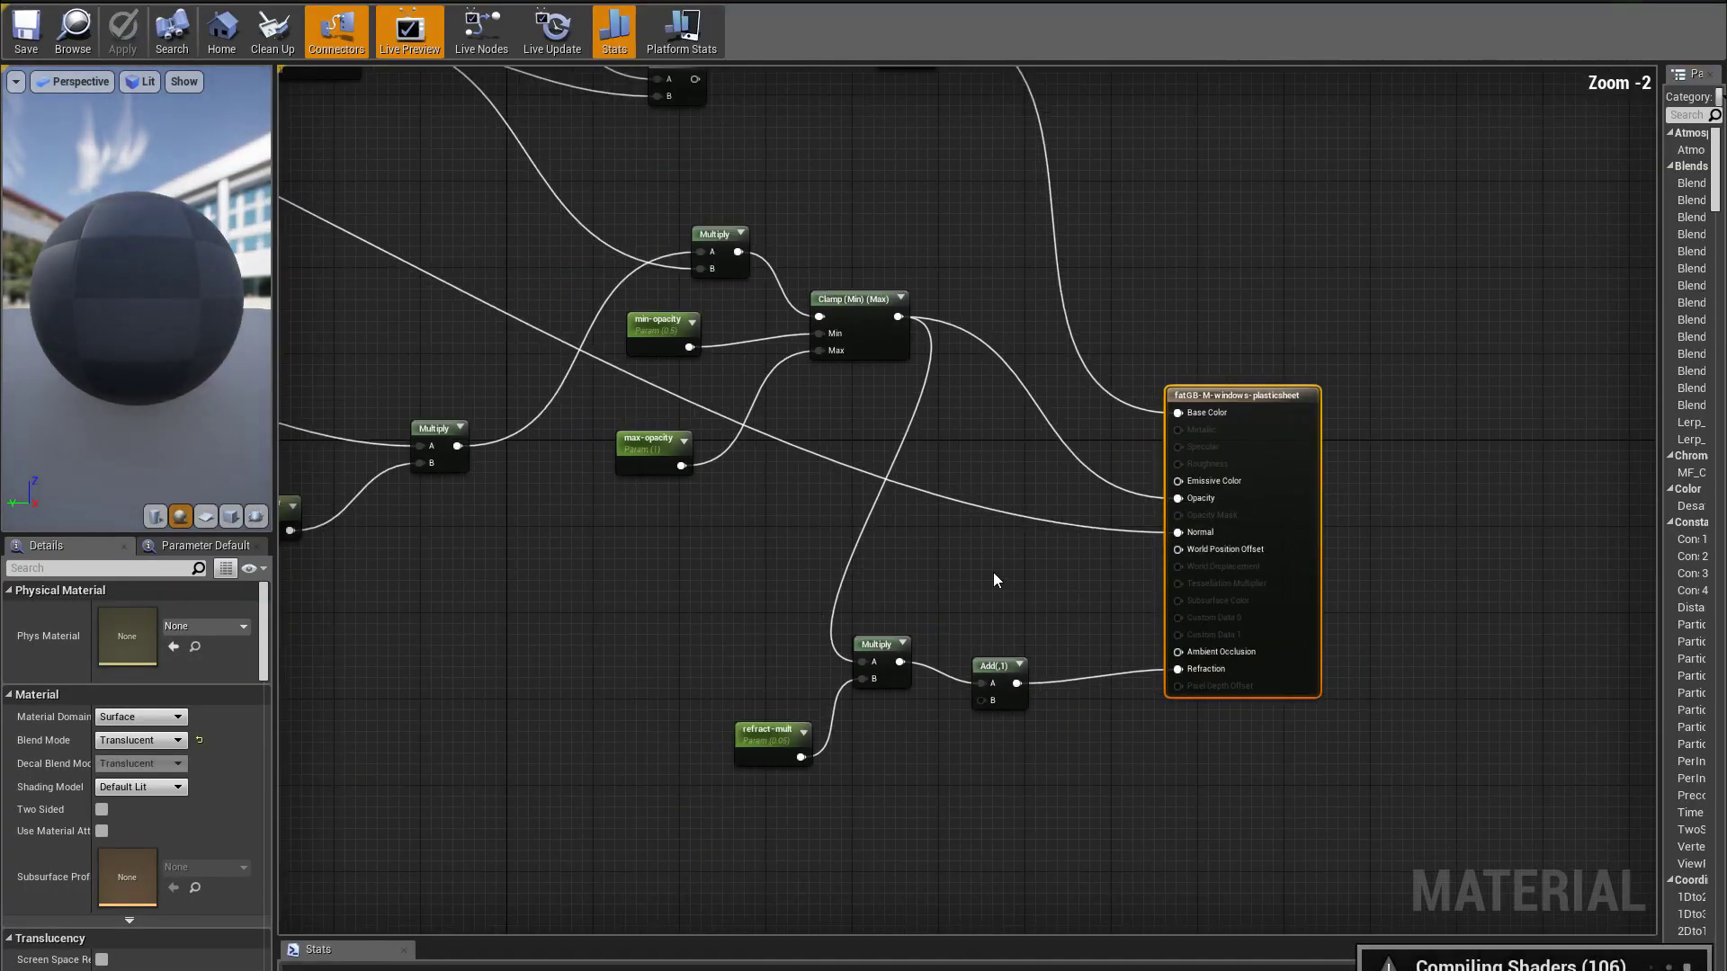
right_click_drag(742, 555, 1242, 786)
scroll(929, 620, "up", 3)
right_click_drag(1037, 458, 764, 831)
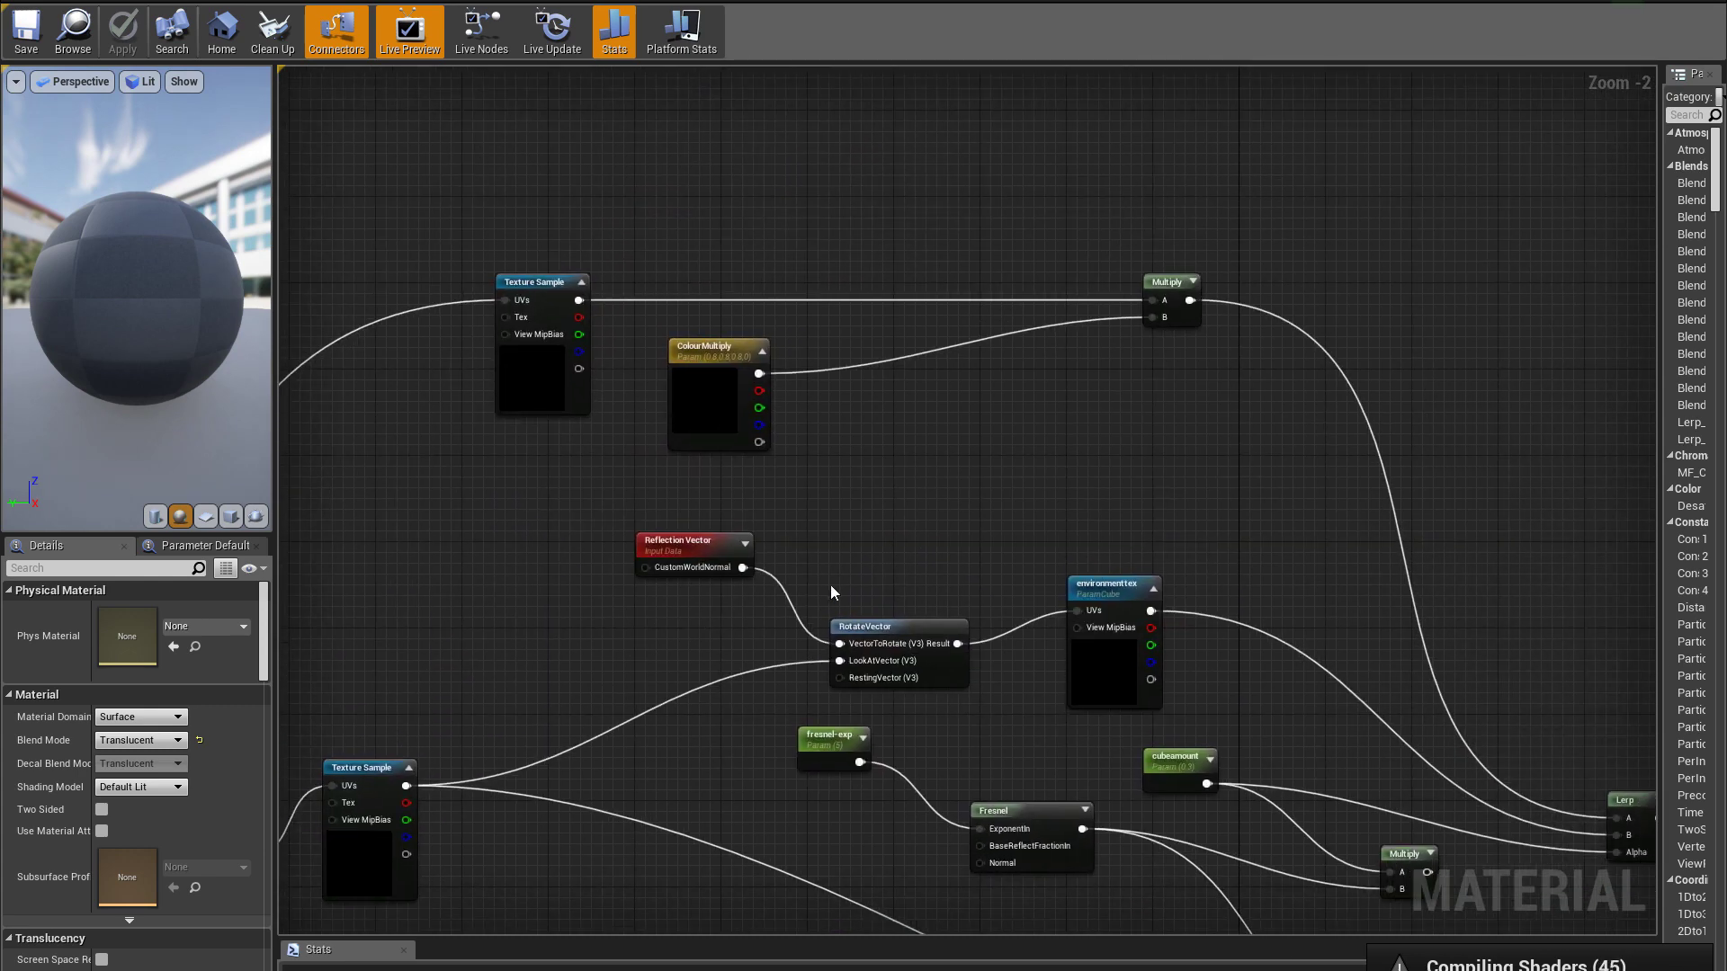
scroll(1051, 712, "up", 1)
right_click_drag(1051, 712, 672, 231)
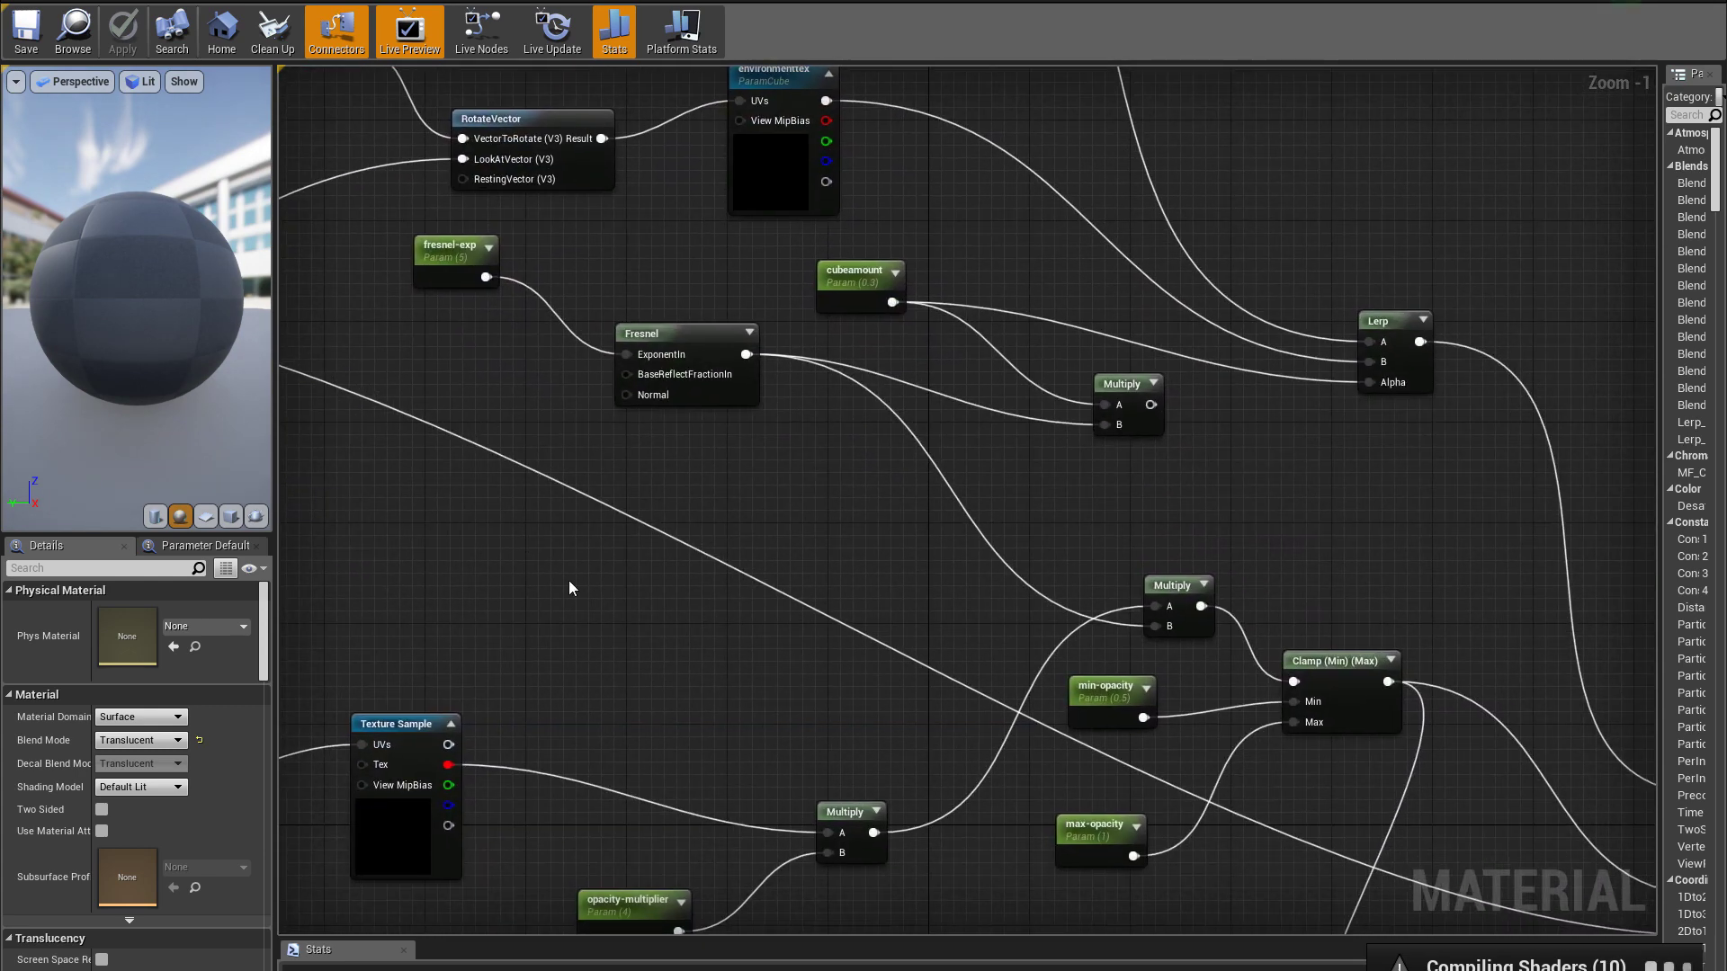
right_click_drag(570, 589, 1190, 241)
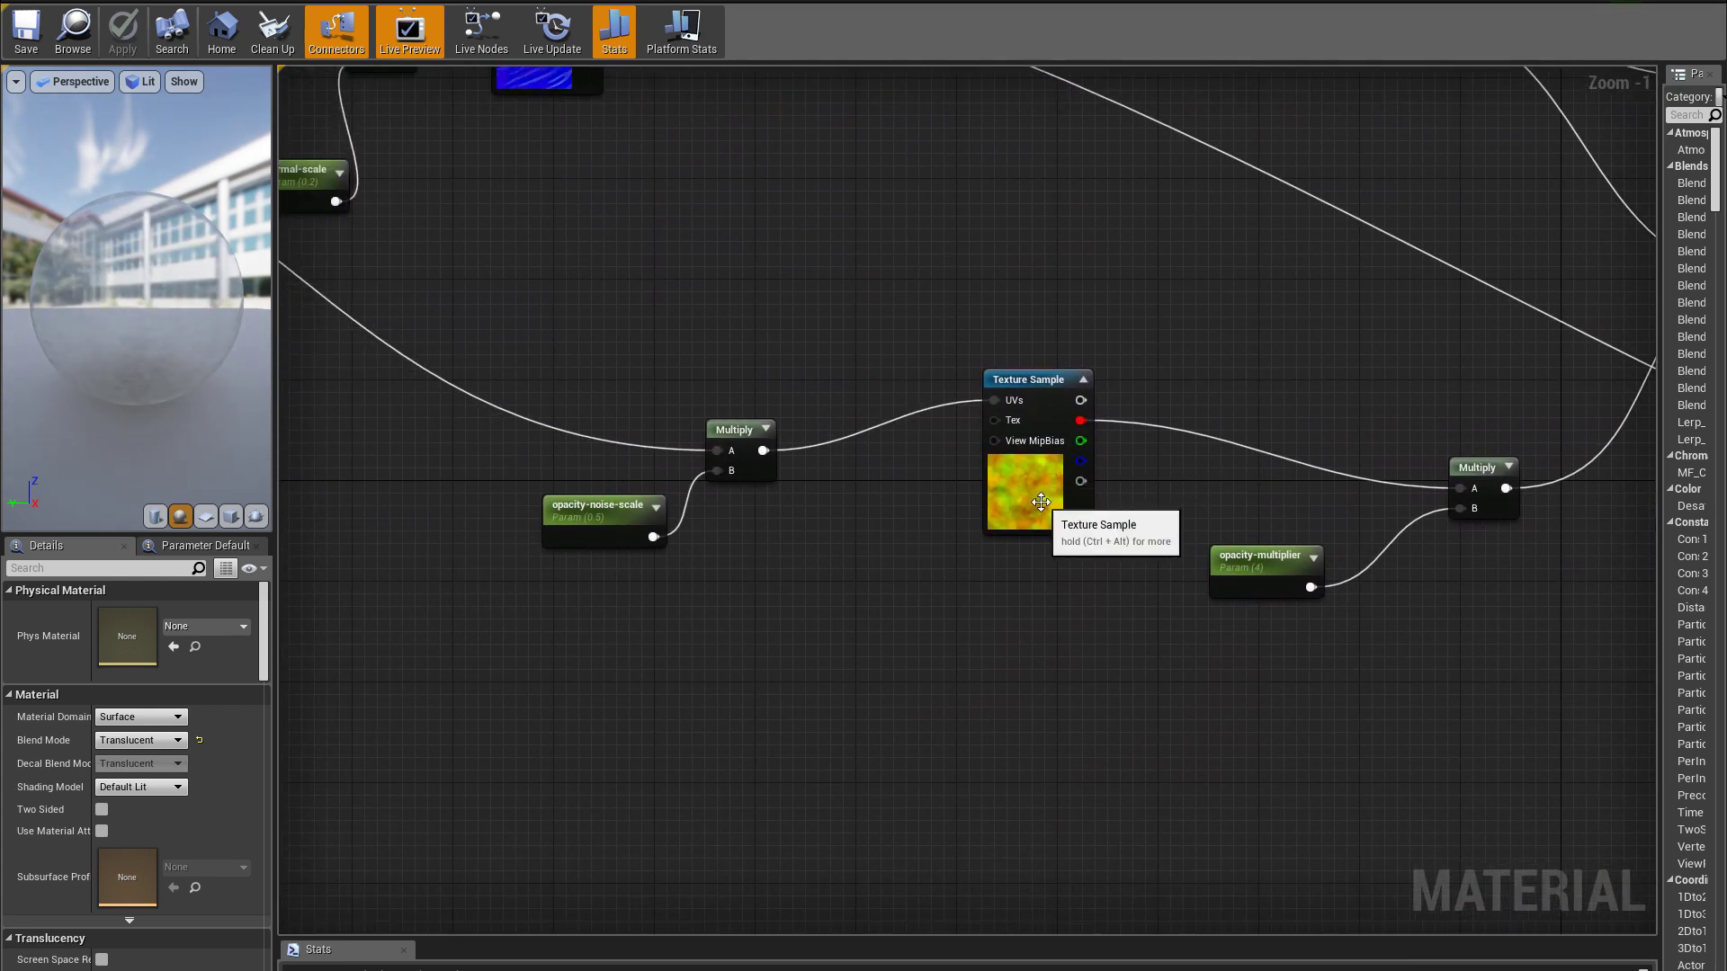
Select the opacity noise Texture Sample, trace its connections to the Opacity and Refraction inputs, and rotate the material preview
left_click(1054, 471)
right_click_drag(1184, 514, 583, 536)
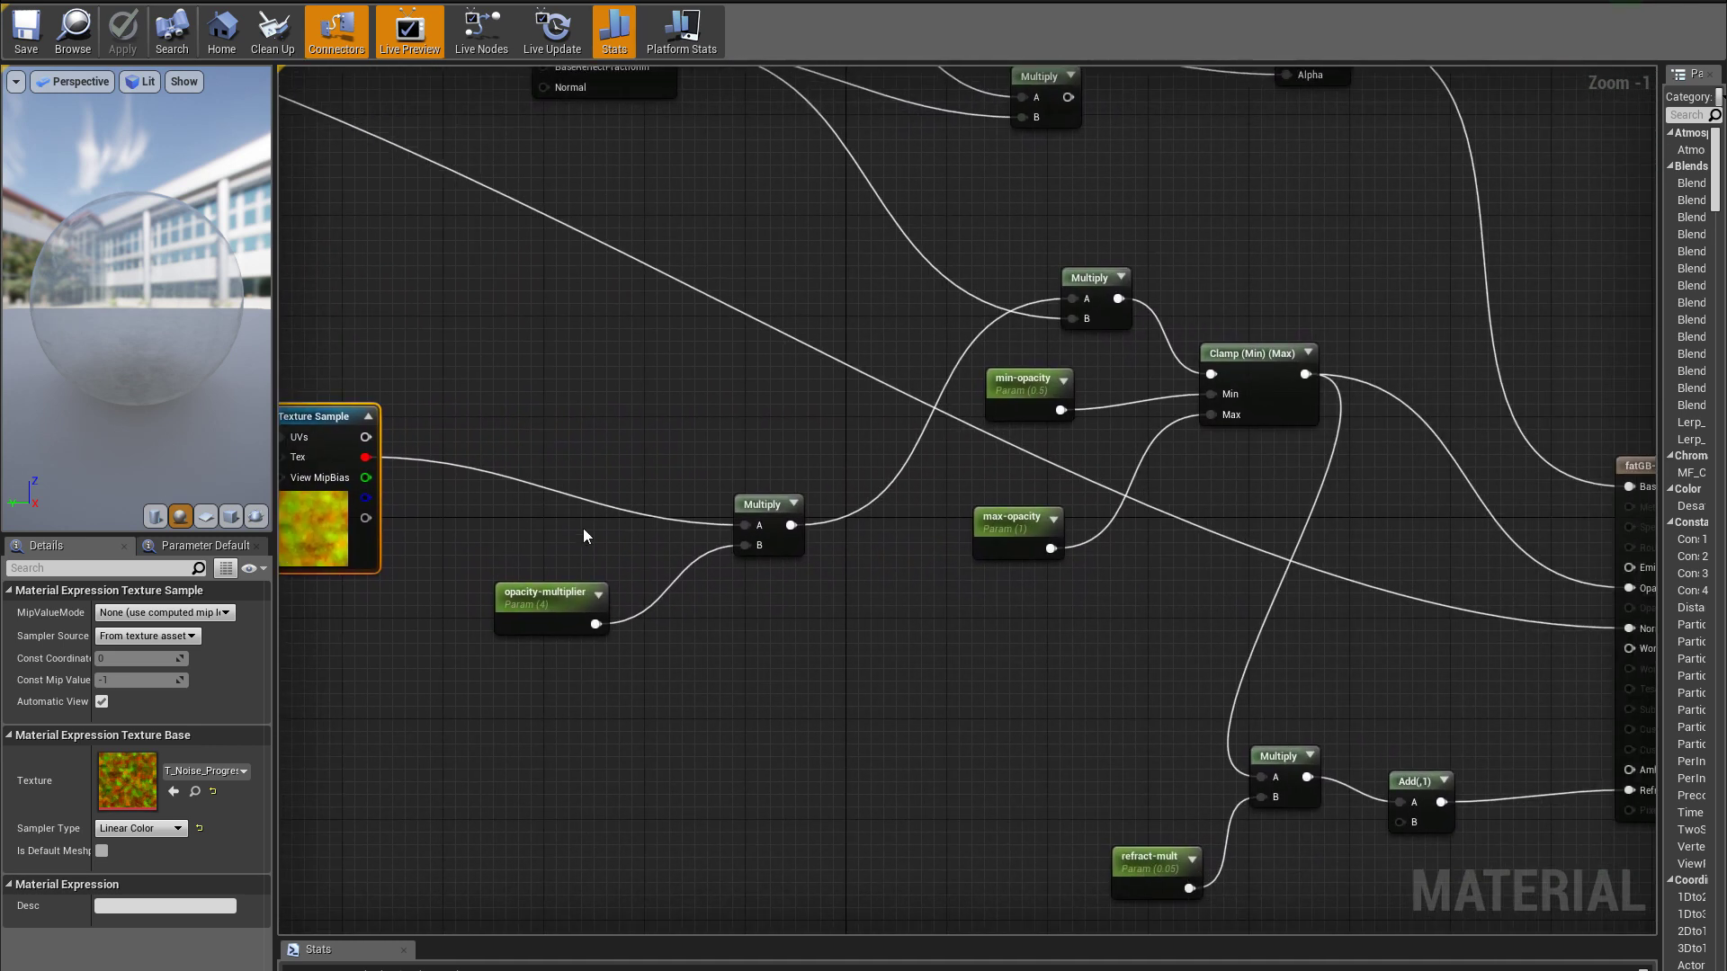
right_click_drag(1381, 493, 1366, 564)
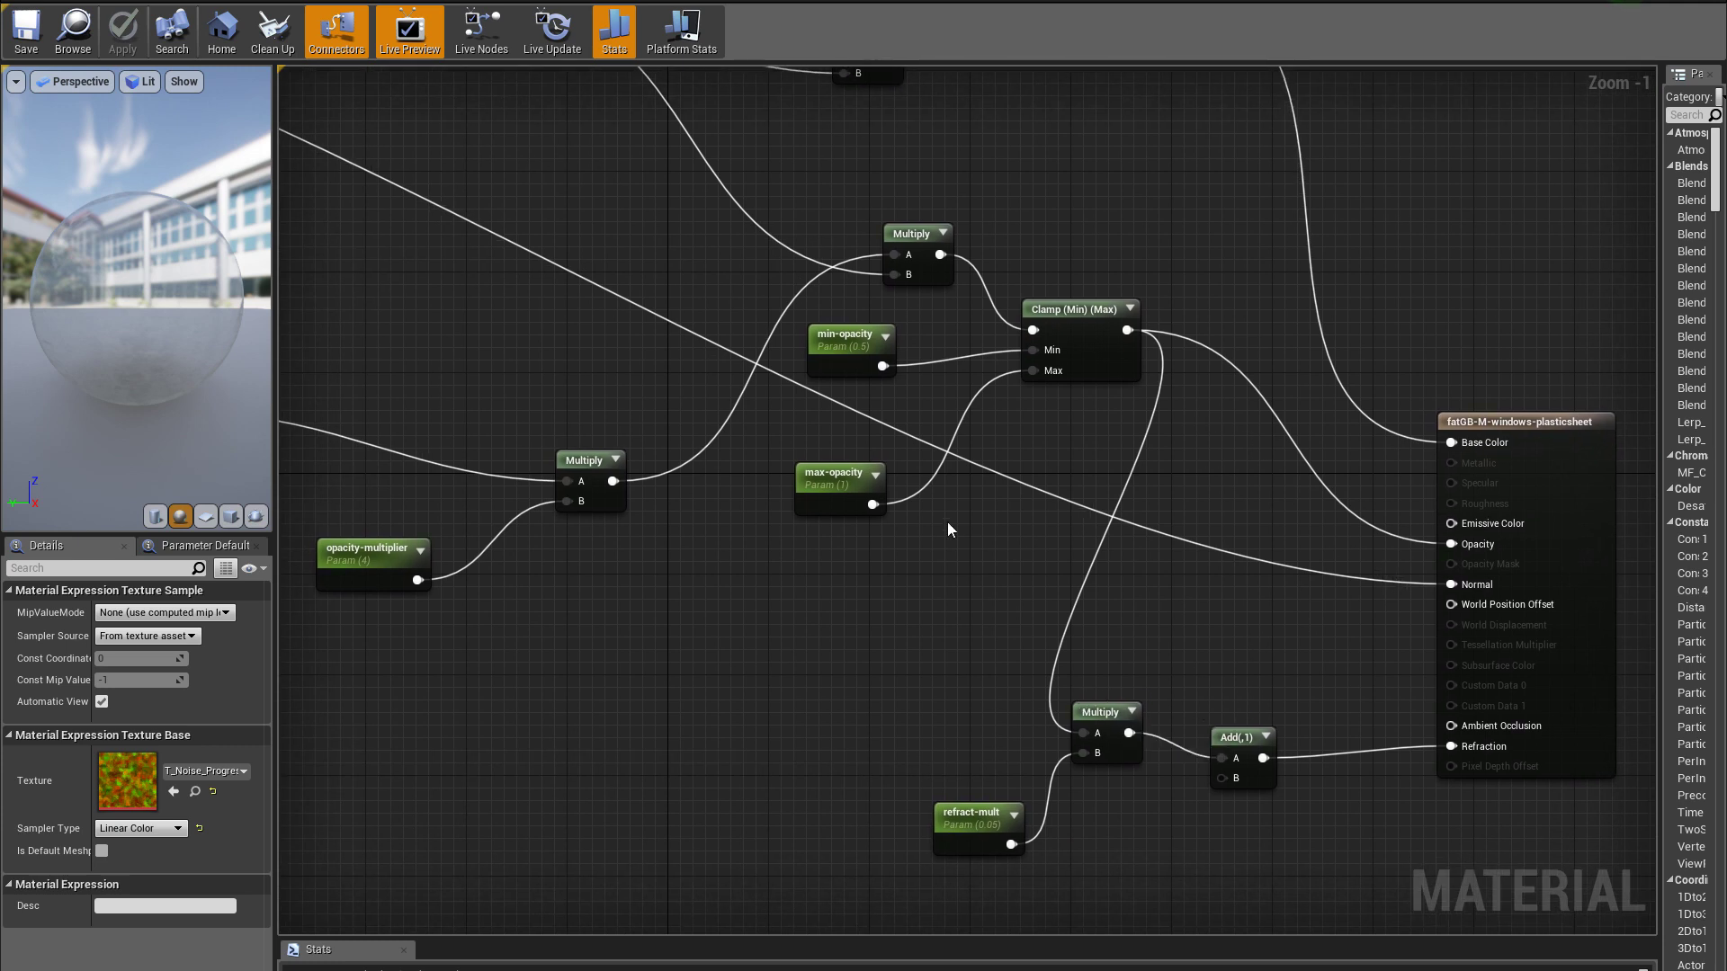
mouse_move(205, 376)
left_mouse_down()
mouse_move(212, 409)
mouse_move(218, 376)
left_mouse_up()
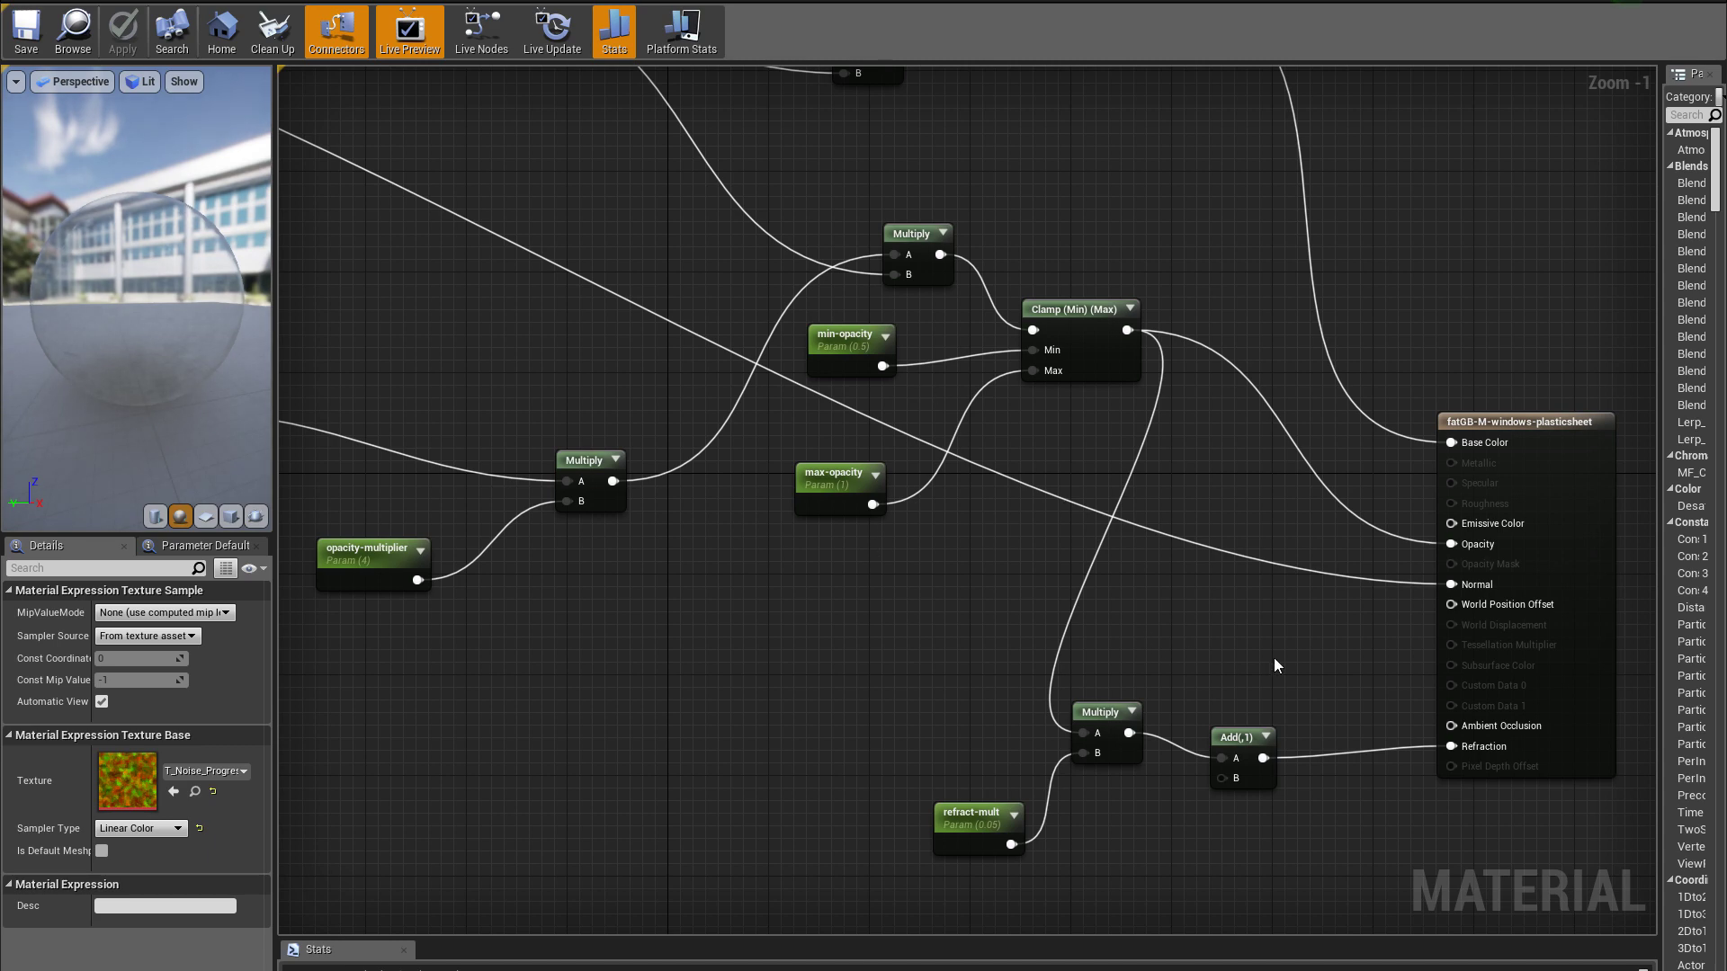
Move the fresnel-exp parameter and the Fresnel node slightly down in the material graph
right_click_drag(687, 245, 1072, 596)
right_click_drag(659, 384, 637, 427)
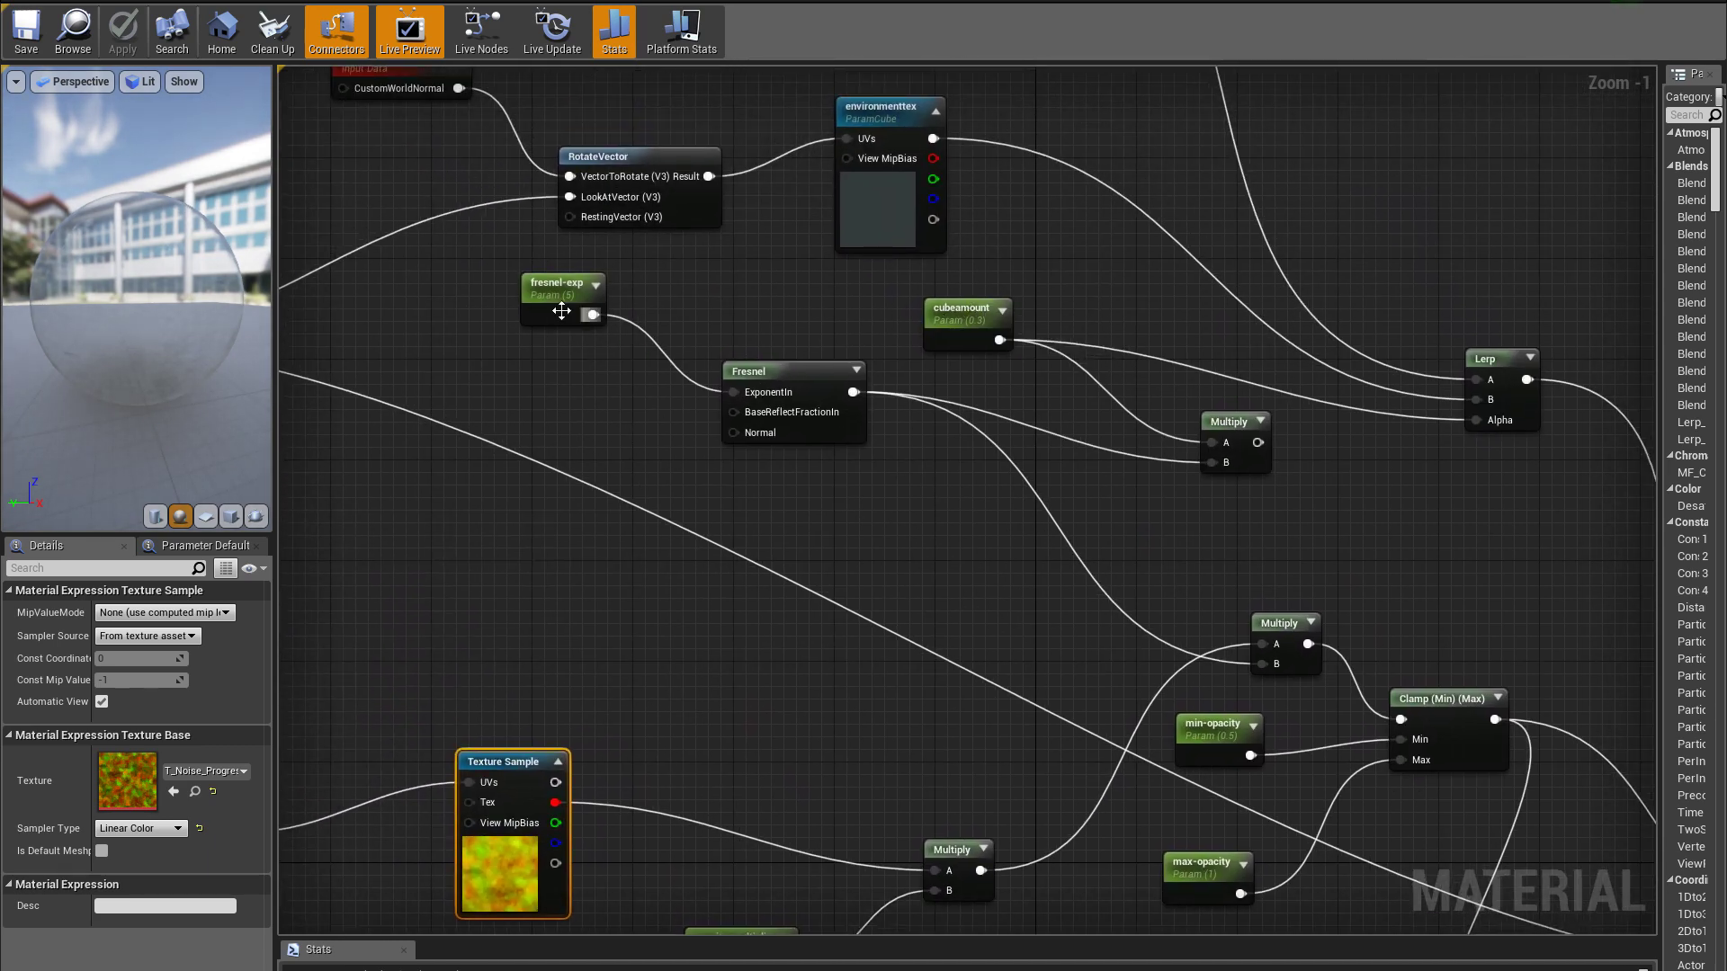
left_click_drag(561, 310, 549, 399)
left_click_drag(748, 371, 747, 396)
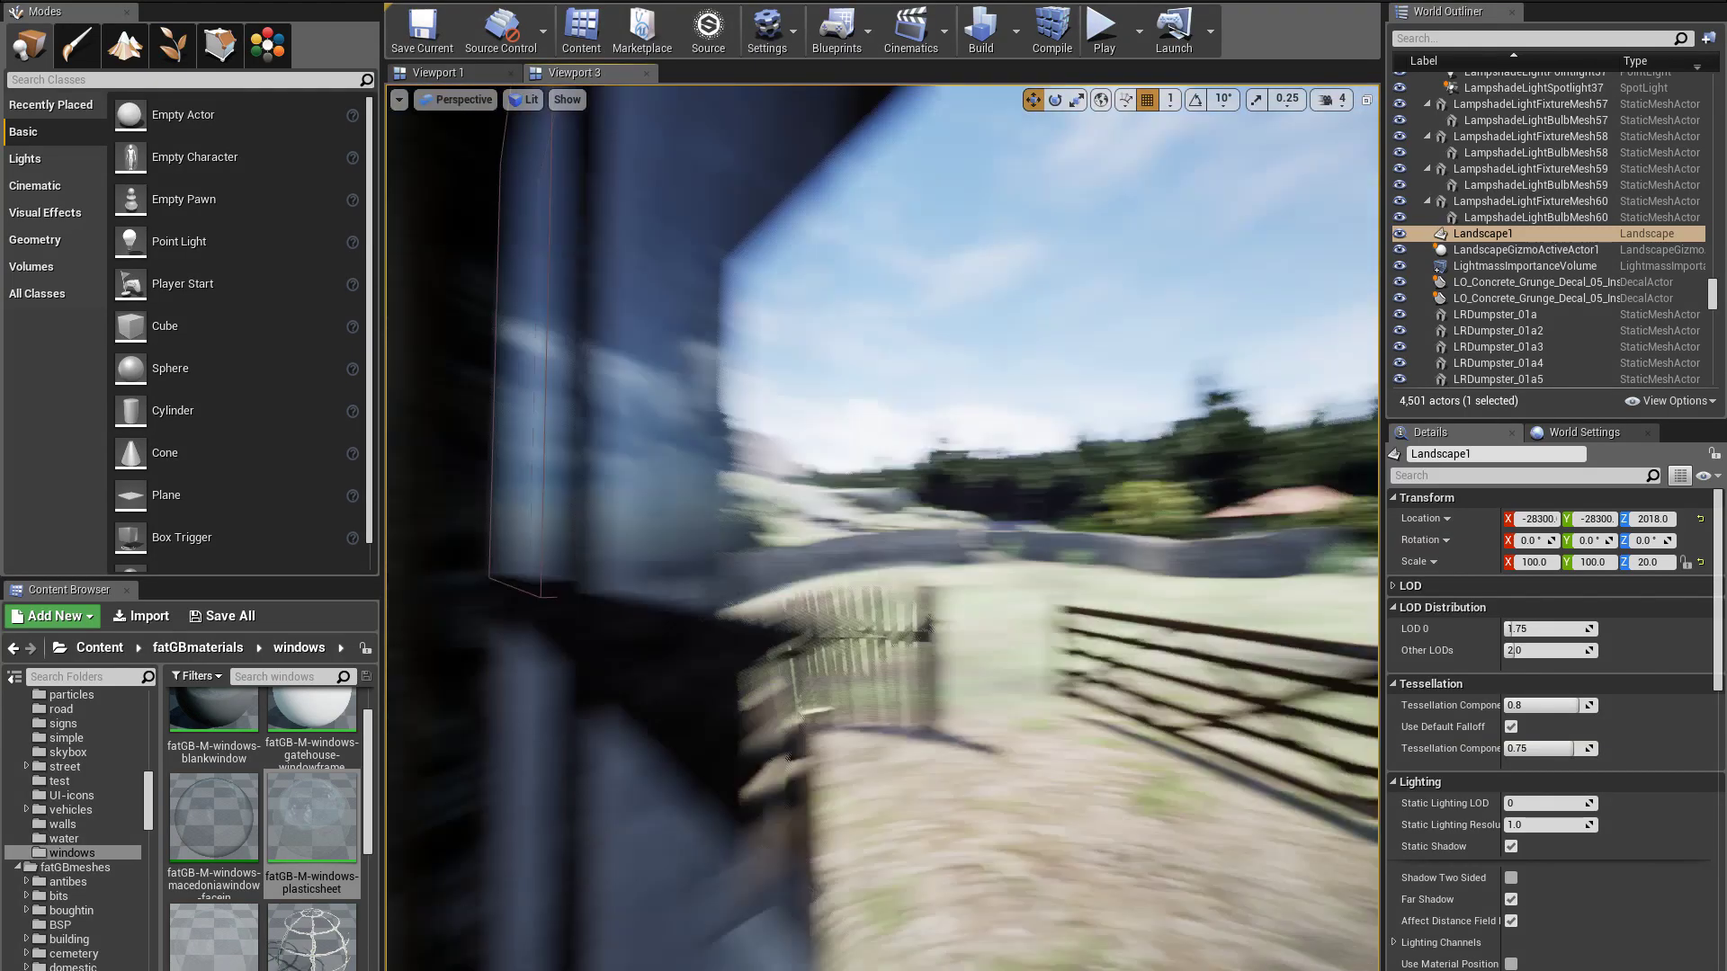
Examine the window glass in the level at shallow angles from inside the room
key("d")
key("a")
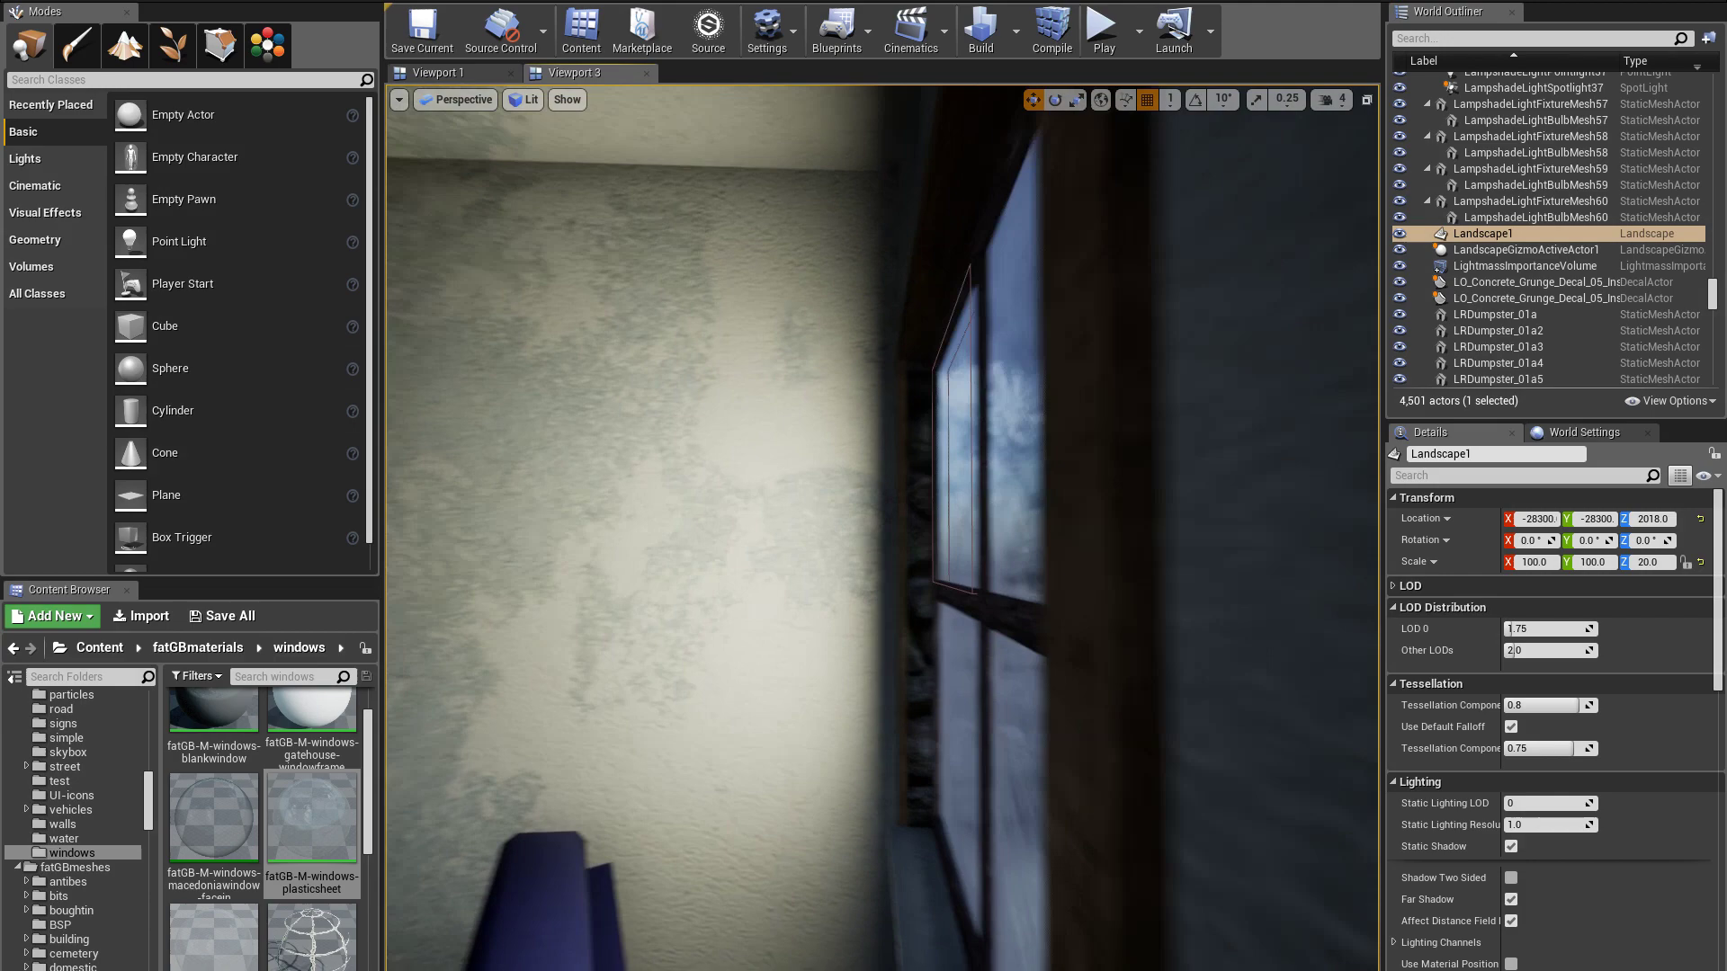
key("w")
right_click_drag(882, 527, 827, 490)
key("s")
key("s")
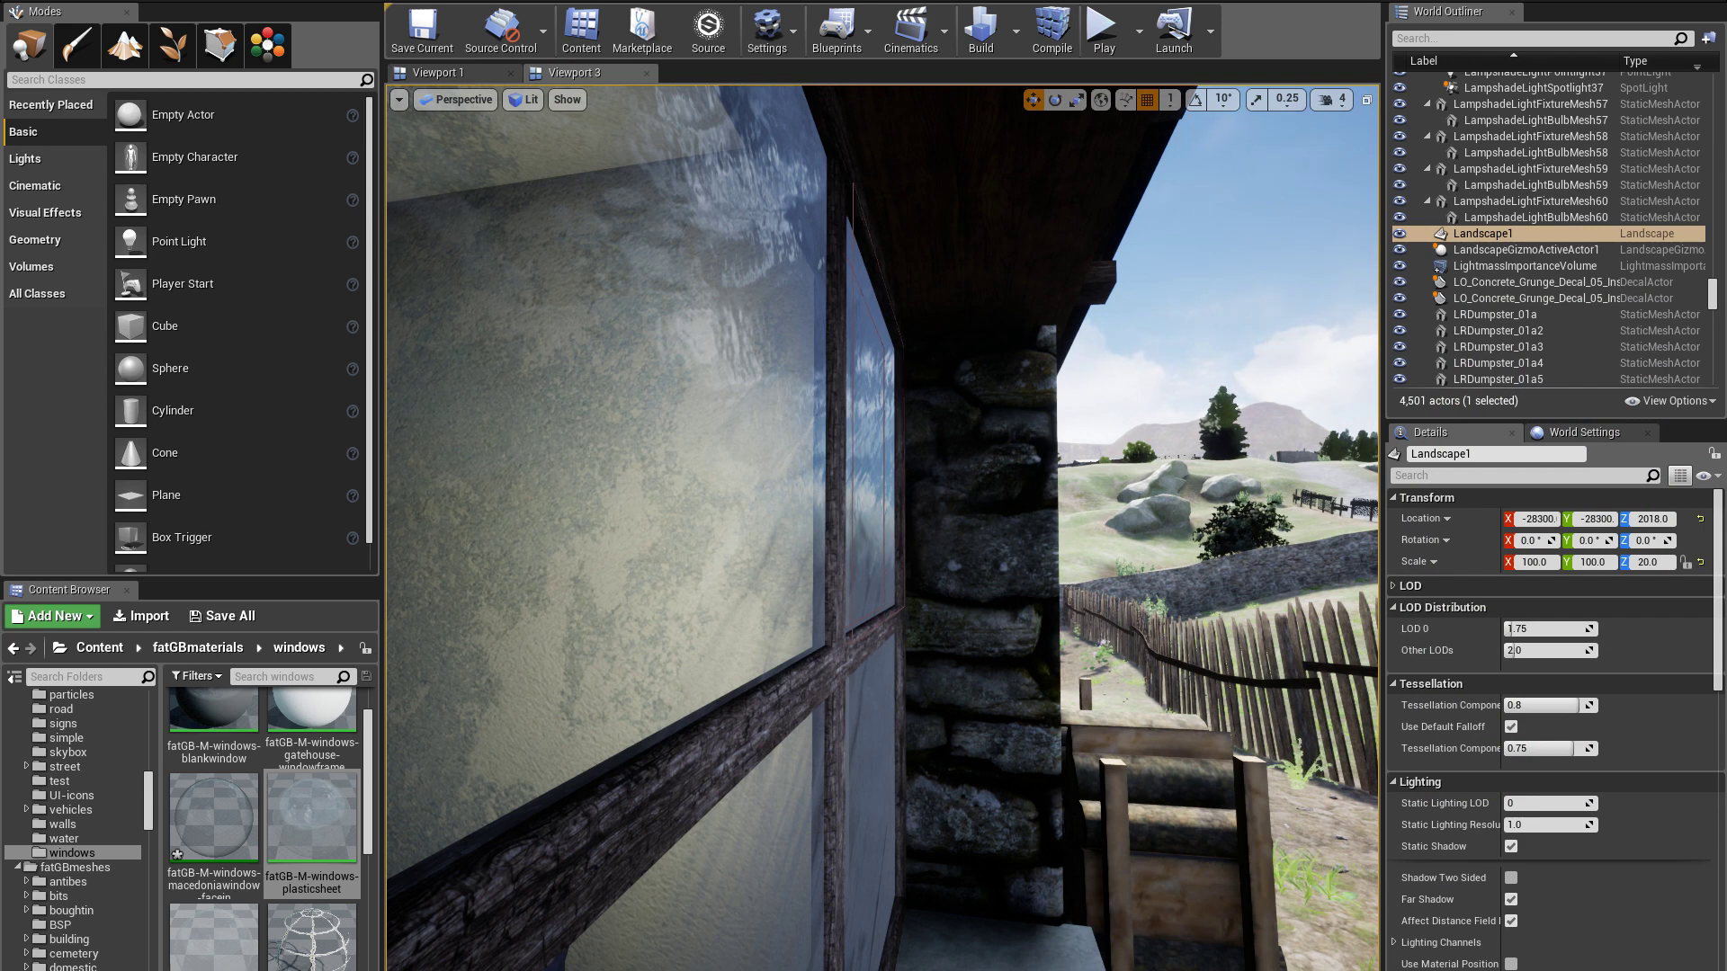
Examine the window glass and its reflections from outside the house, both head-on and at oblique angles
right_click_drag(881, 527, 612, 527)
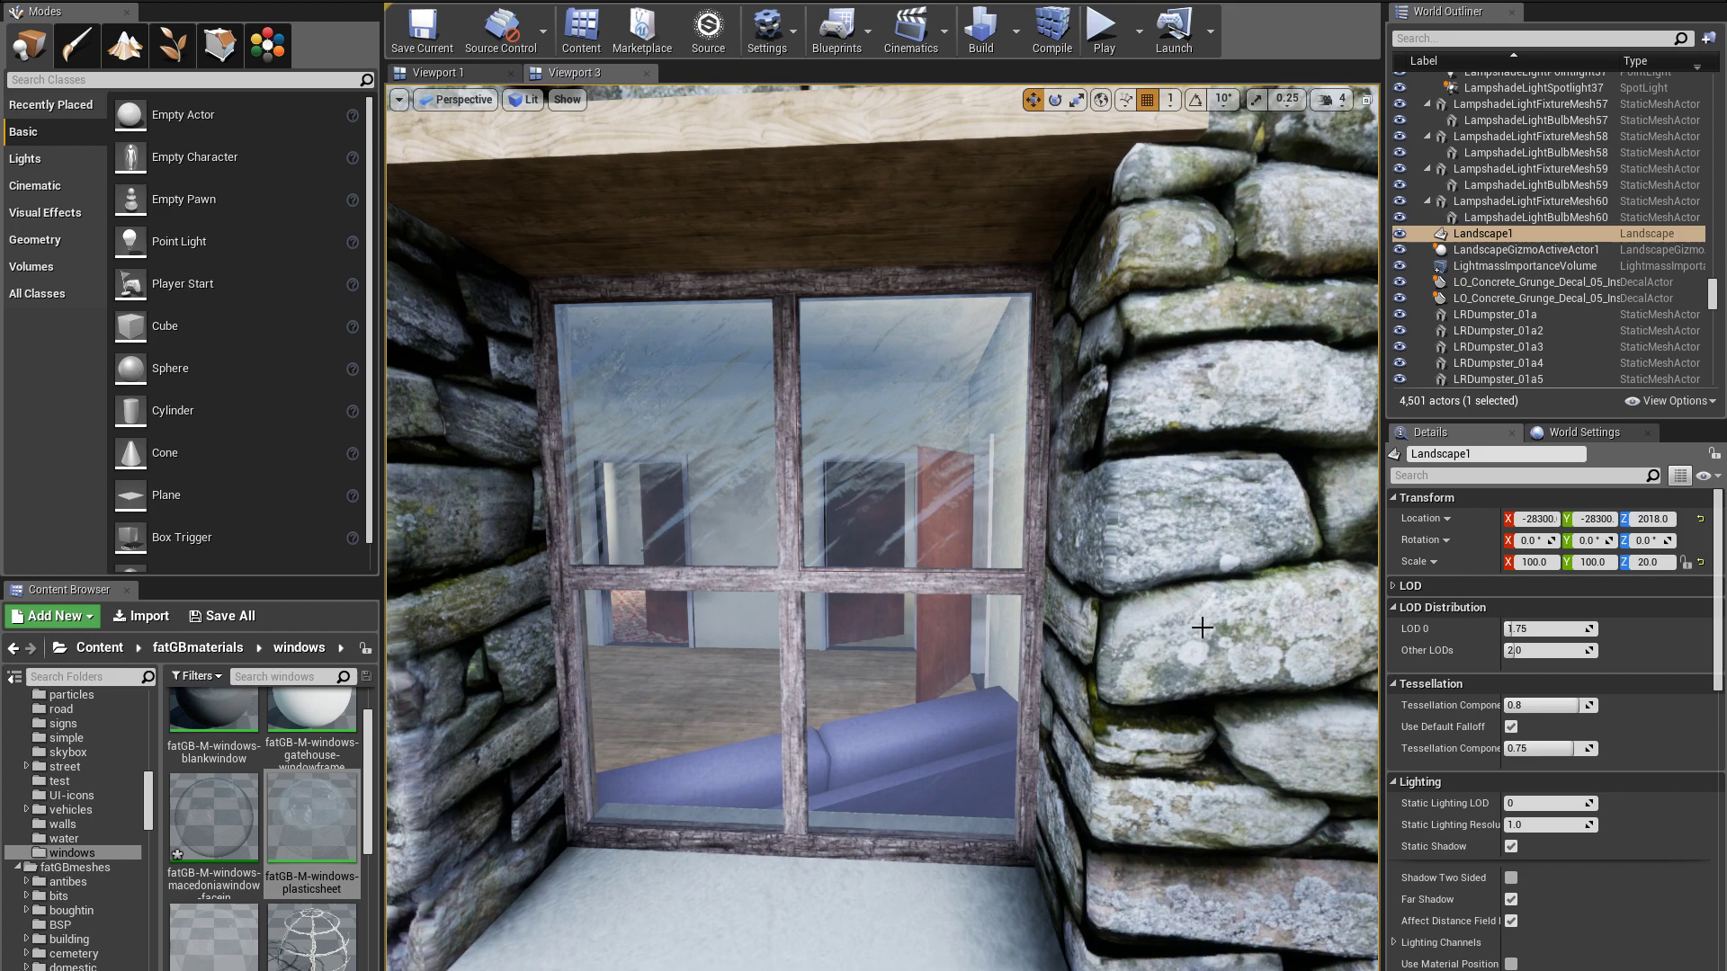
mouse_move(1201, 627)
right_mouse_down()
mouse_move(1358, 634)
mouse_move(1124, 630)
mouse_move(1169, 626)
right_mouse_up()
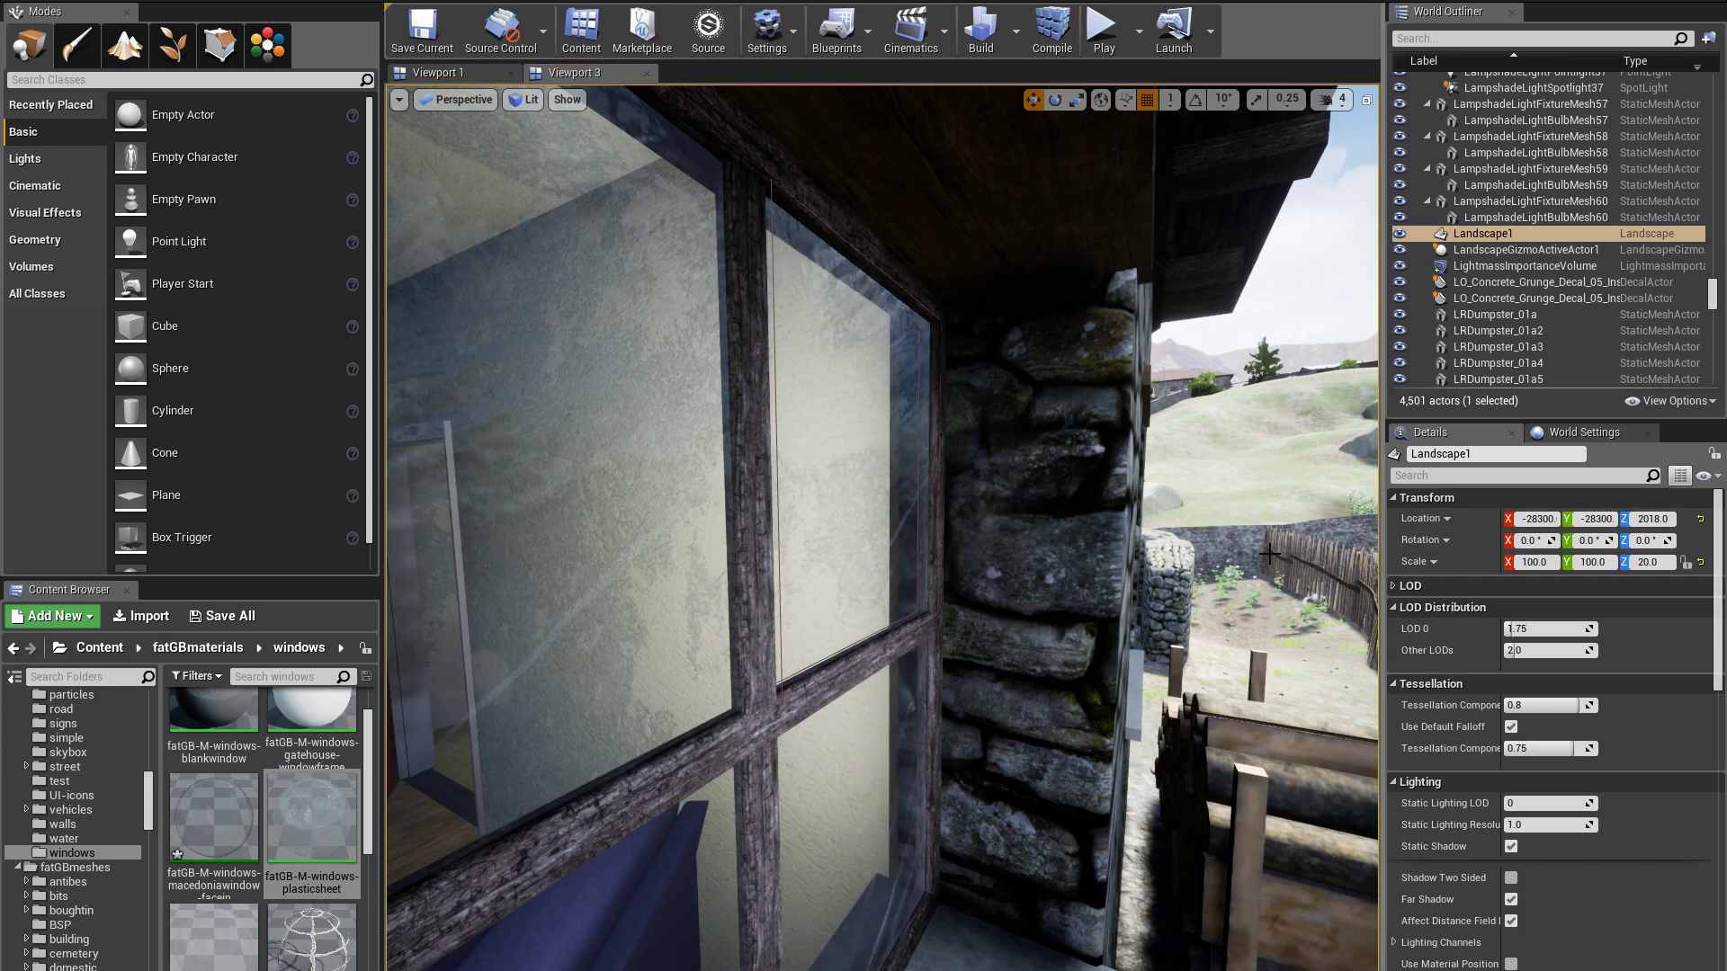
key("a")
key("a")
key("d")
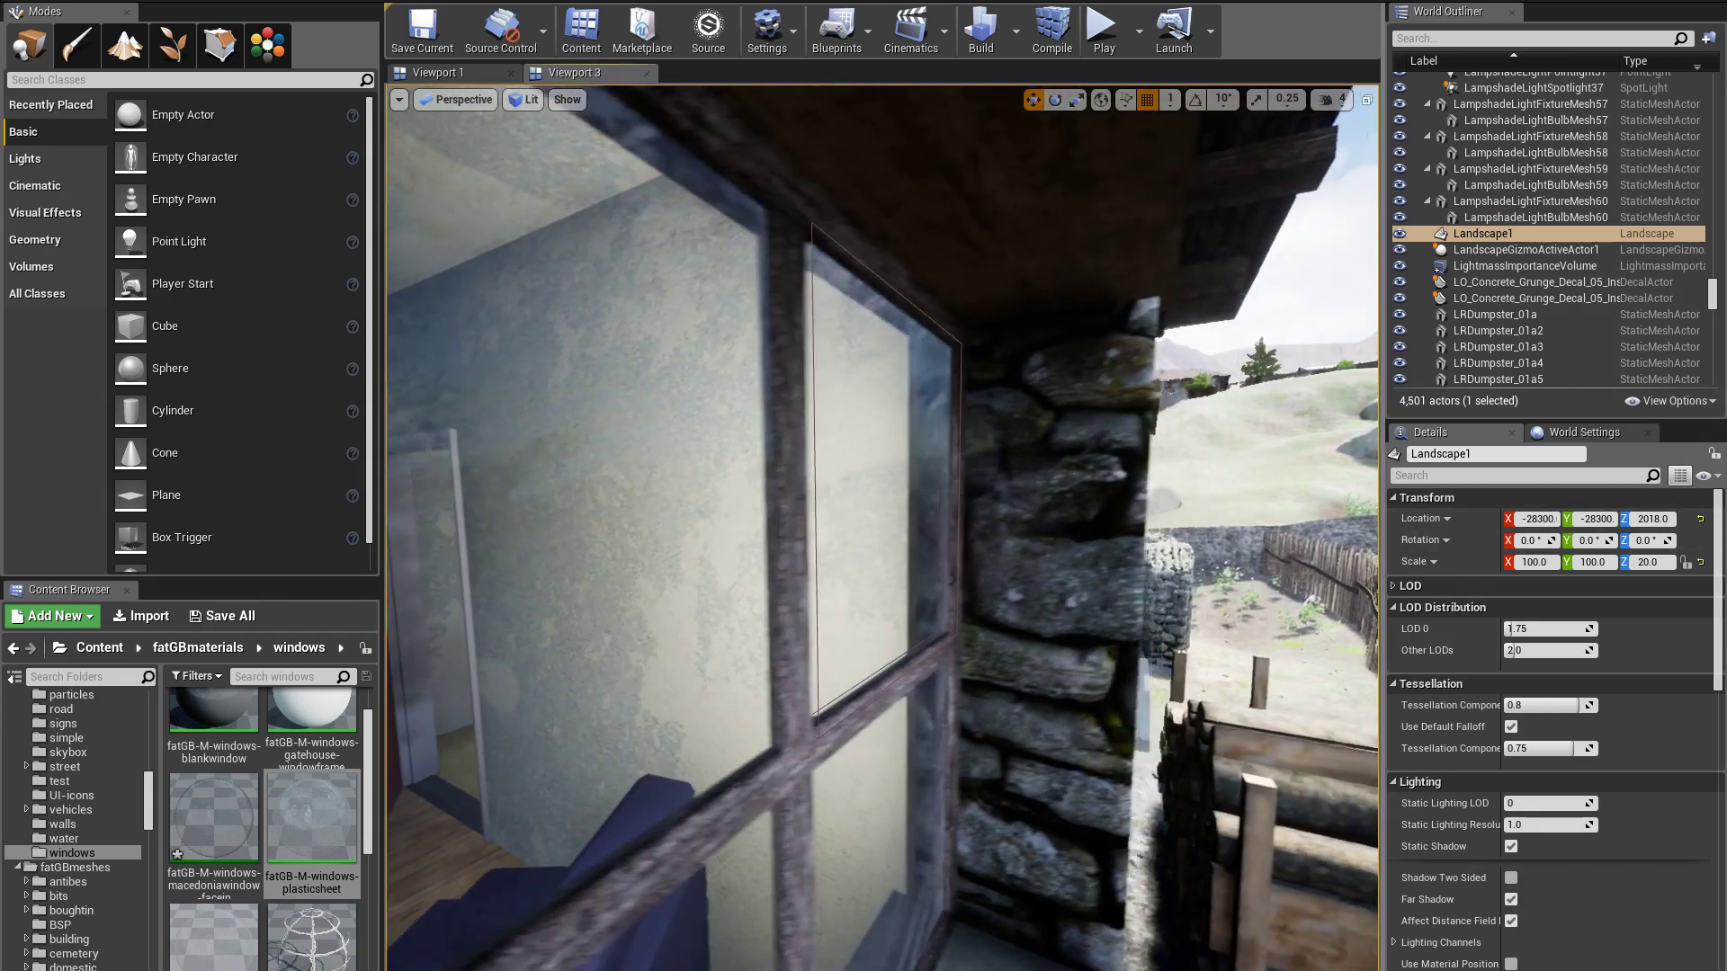
key("a")
key("d")
right_click_drag(882, 527, 747, 517)
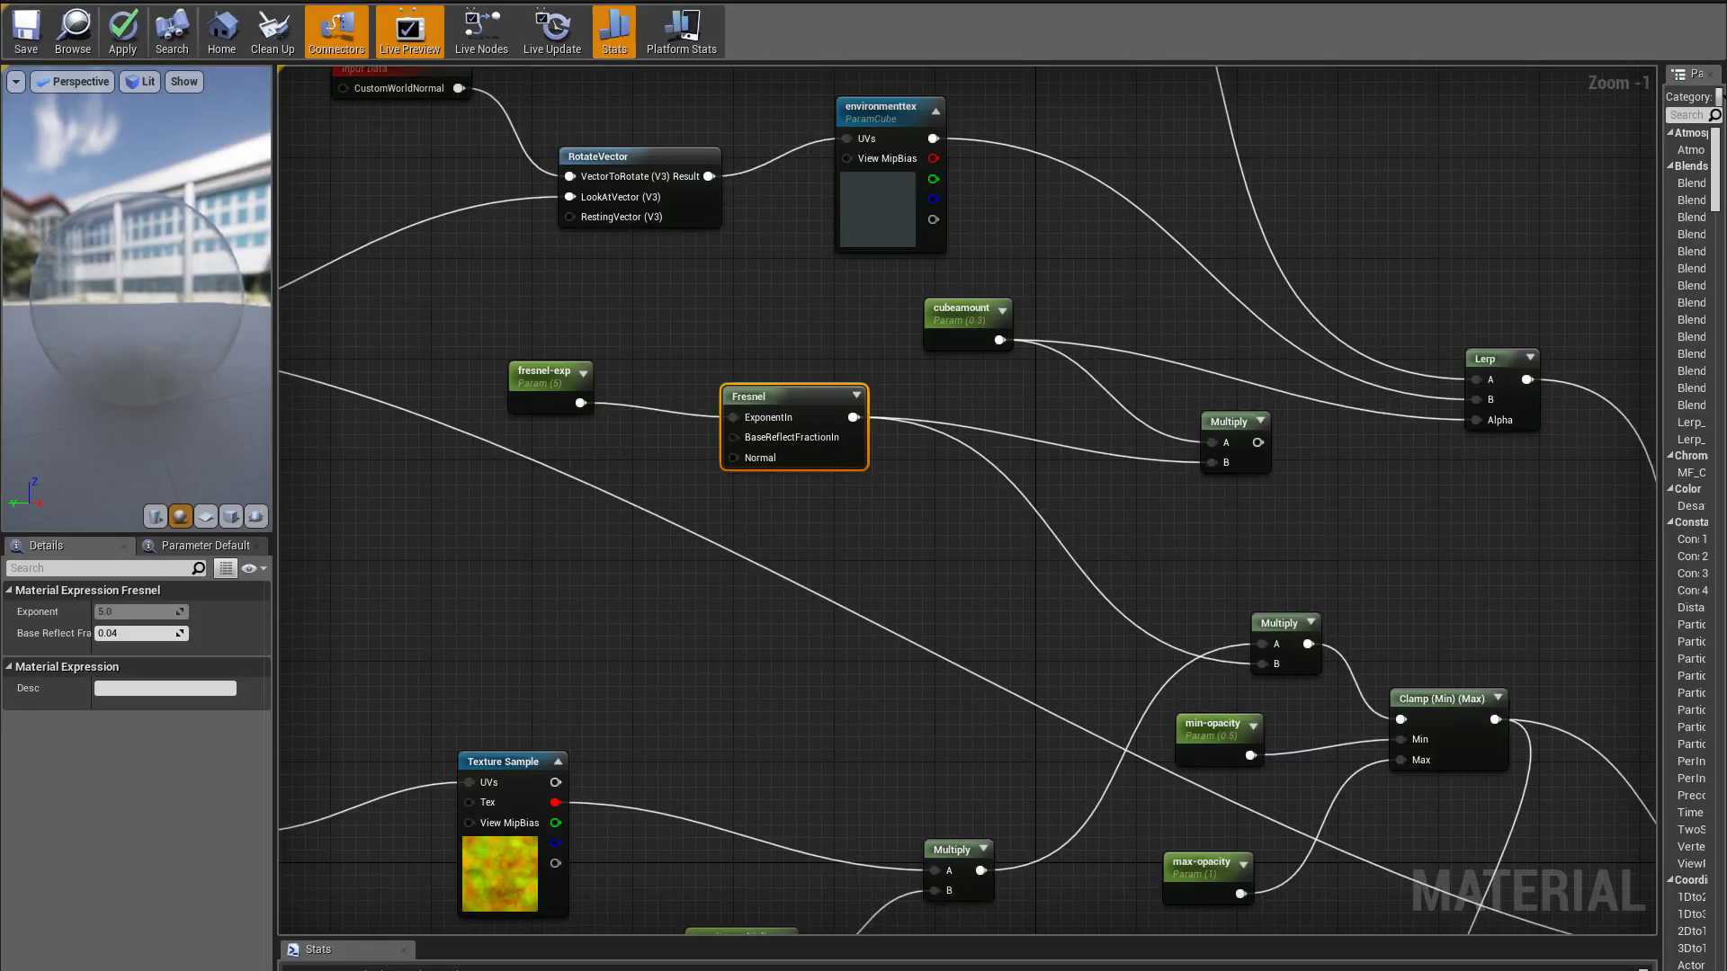
Move the RotateVector node slightly up and the Reflection Vector node up and away from it in the plasticsheet graph
right_click_drag(1012, 507, 972, 526)
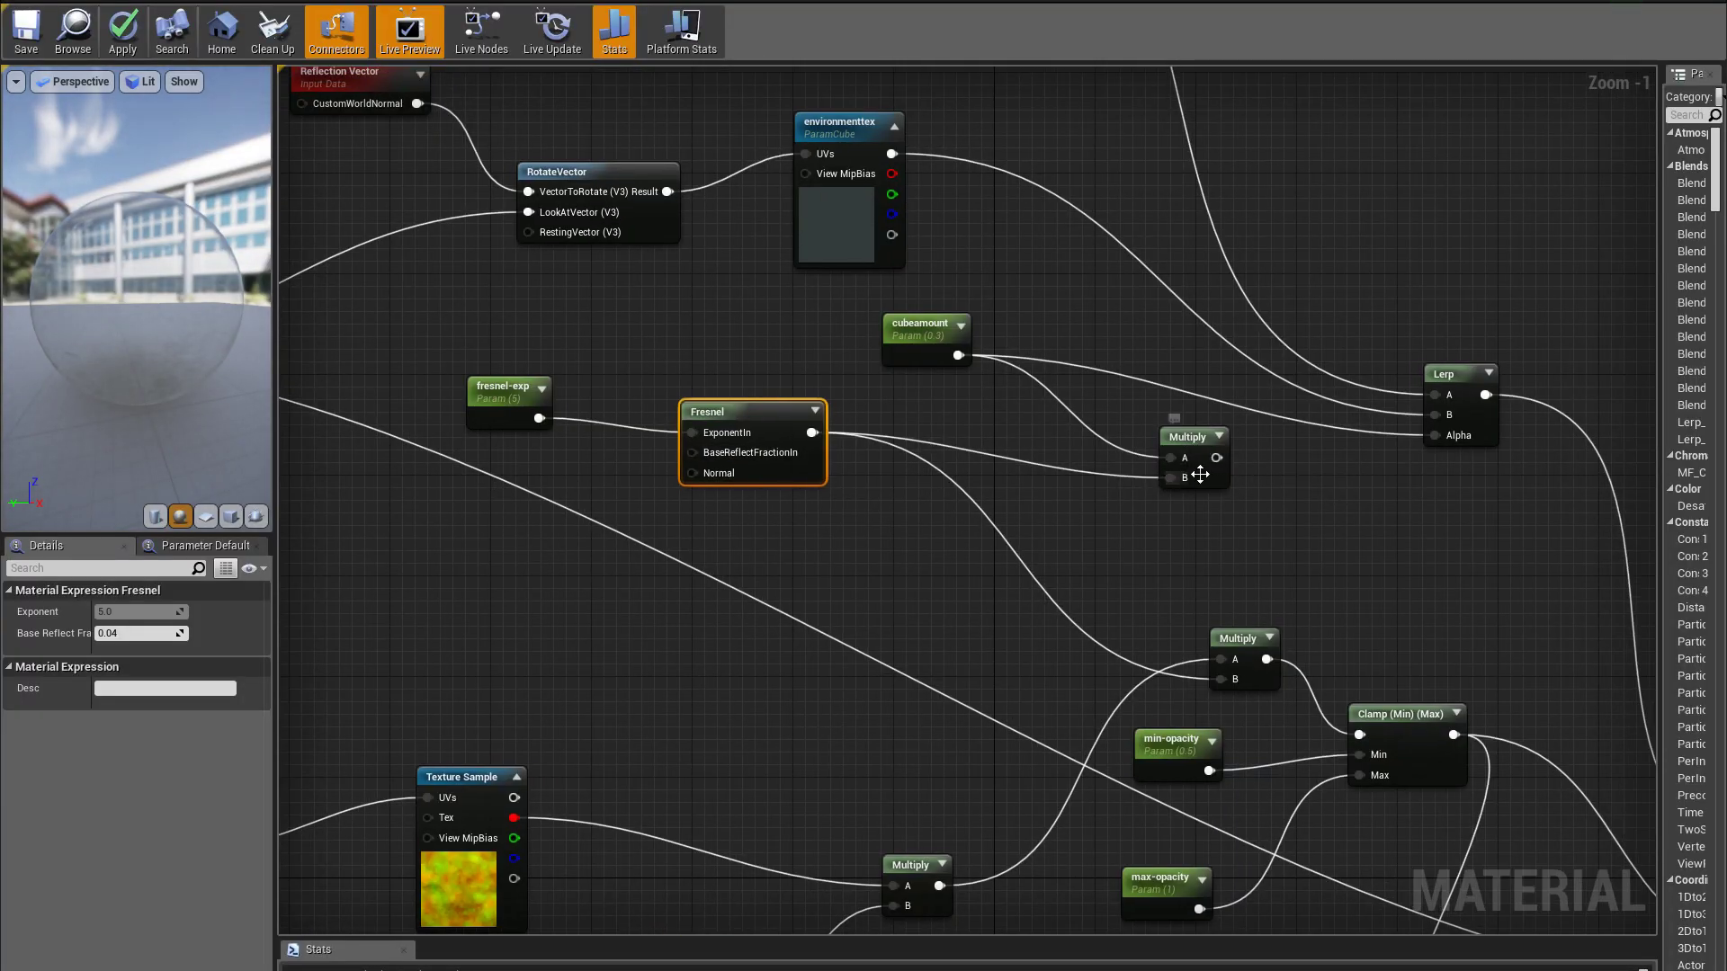
right_click_drag(1014, 286, 1364, 604)
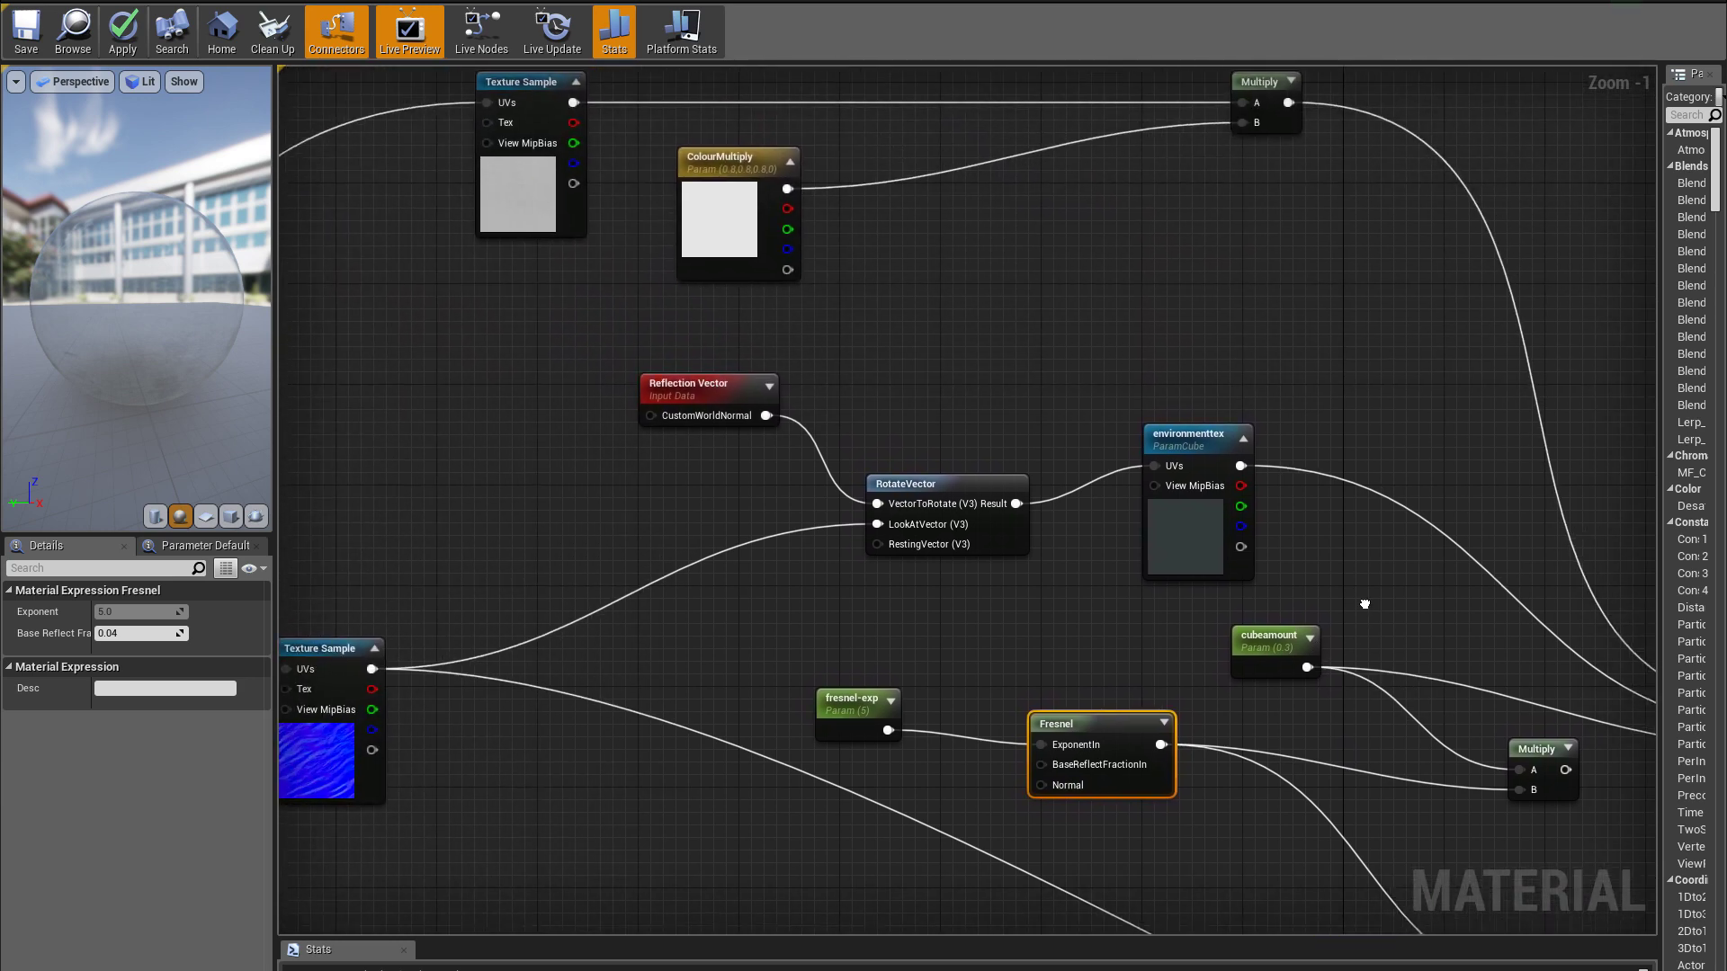
left_click_drag(941, 478, 942, 453)
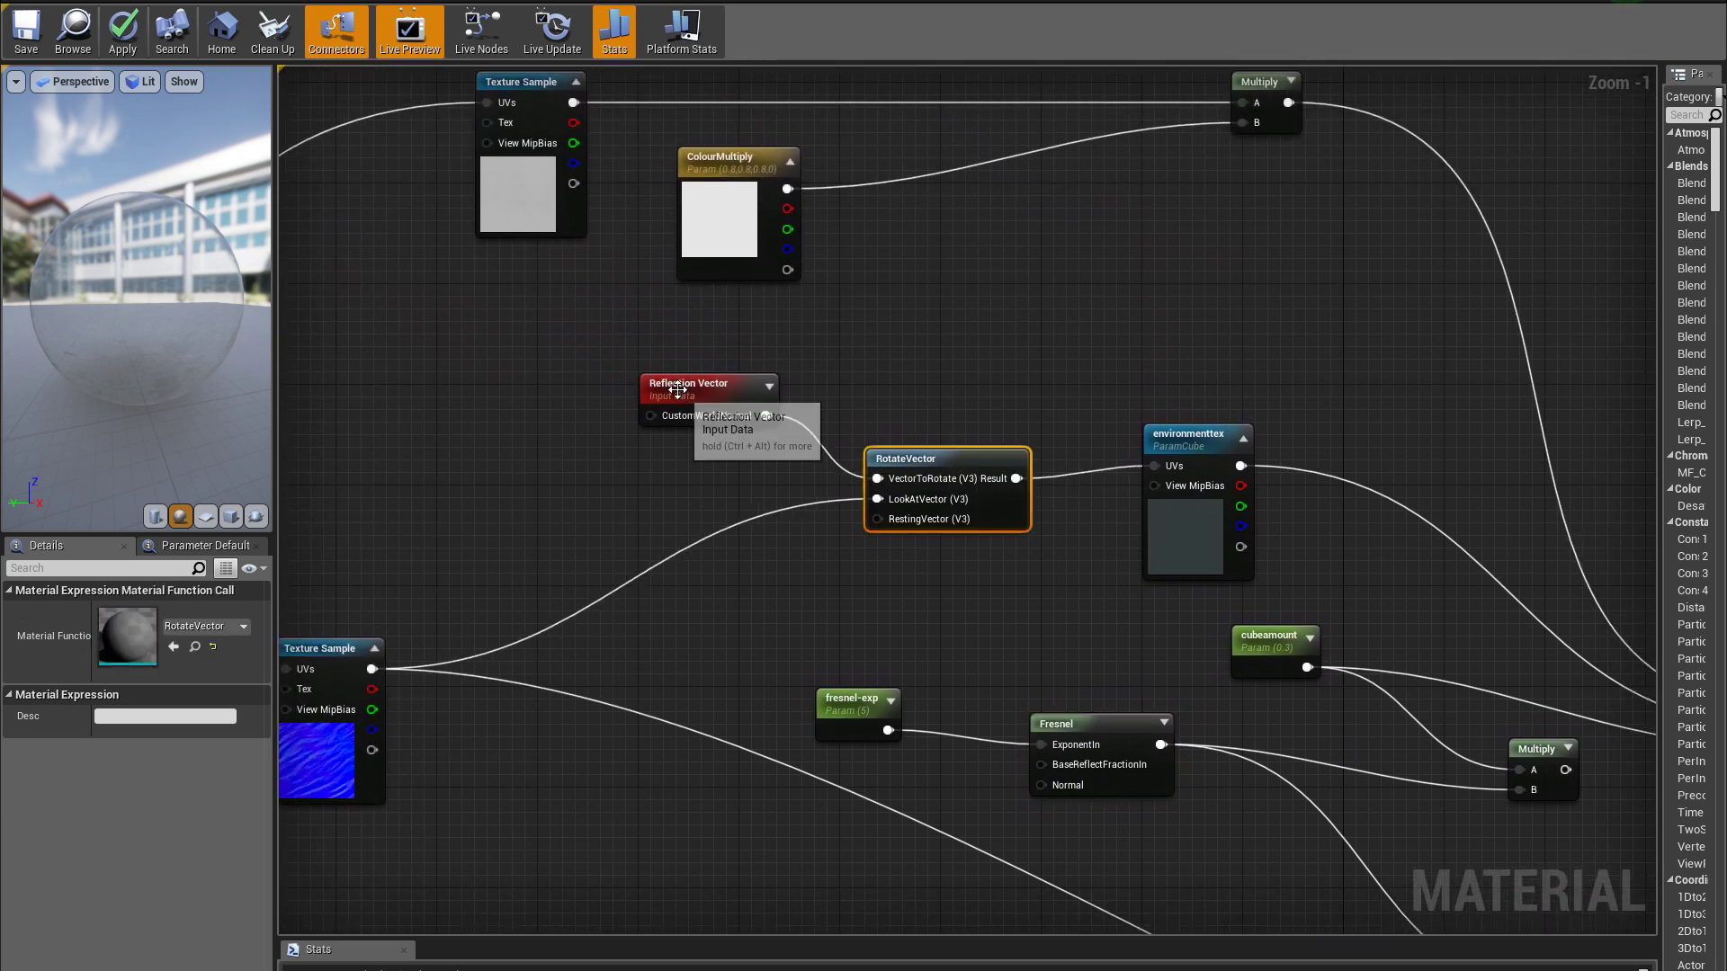
scroll(752, 441, "up", 1)
left_click_drag(675, 373, 625, 355)
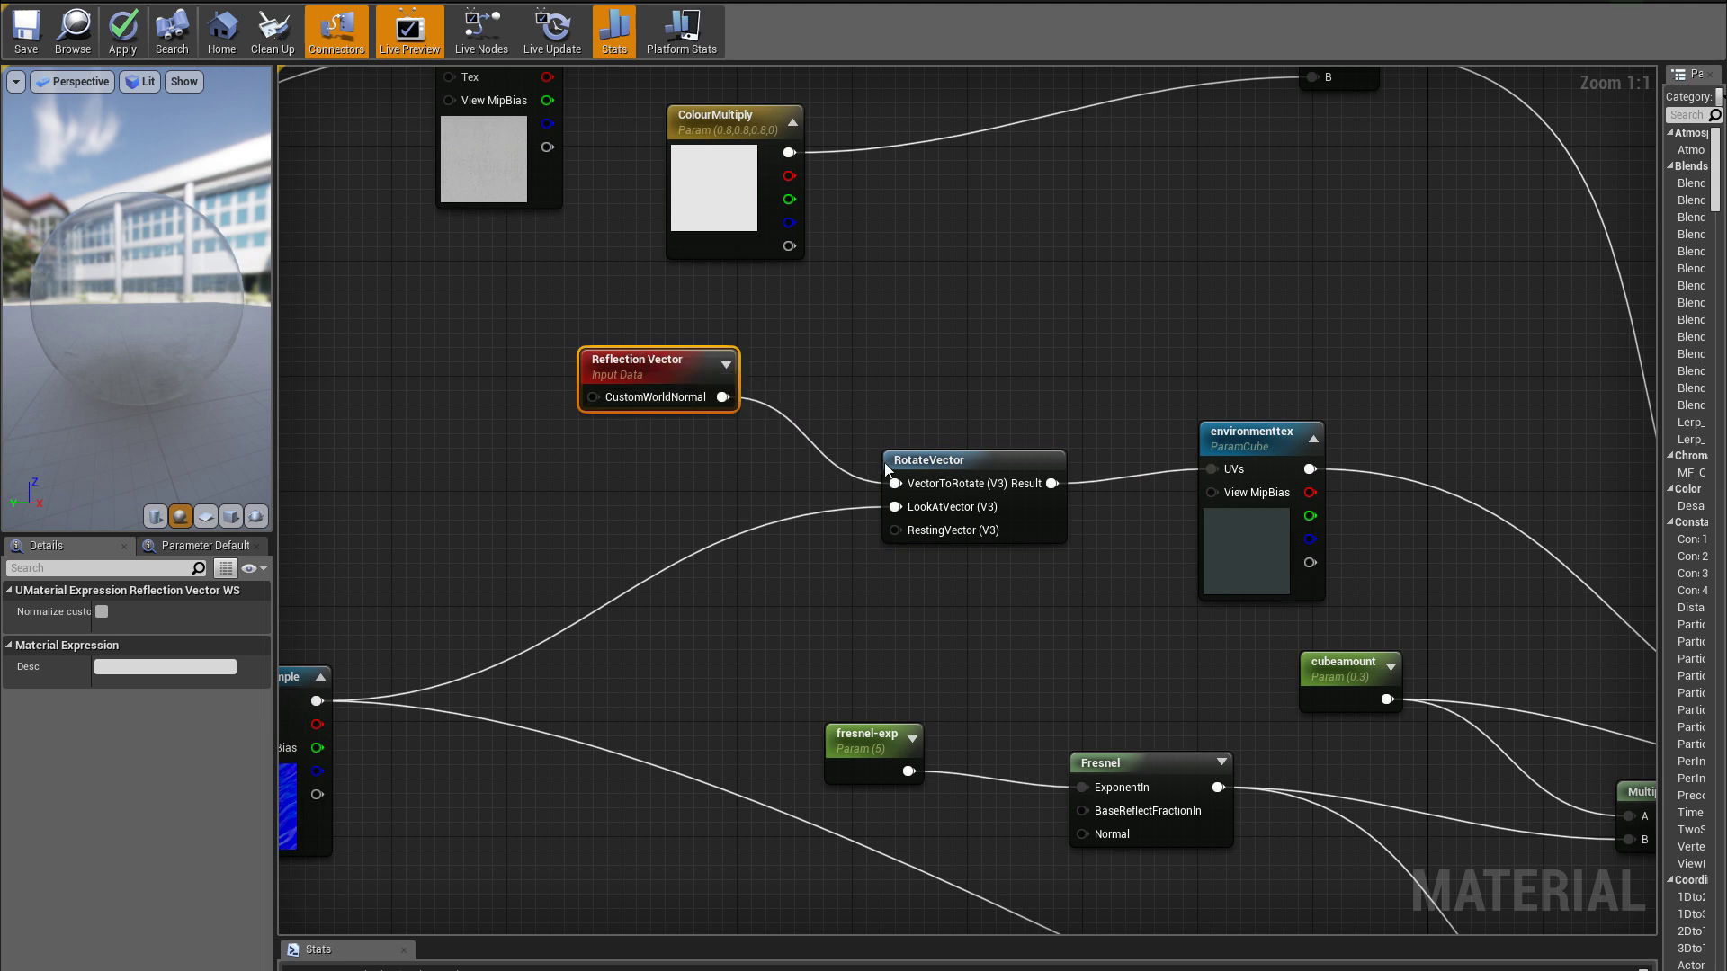
Select the environmenttex cube parameter and locate its assigned texture in the Content Browser
right_click_drag(755, 611, 629, 594)
left_click(1133, 531)
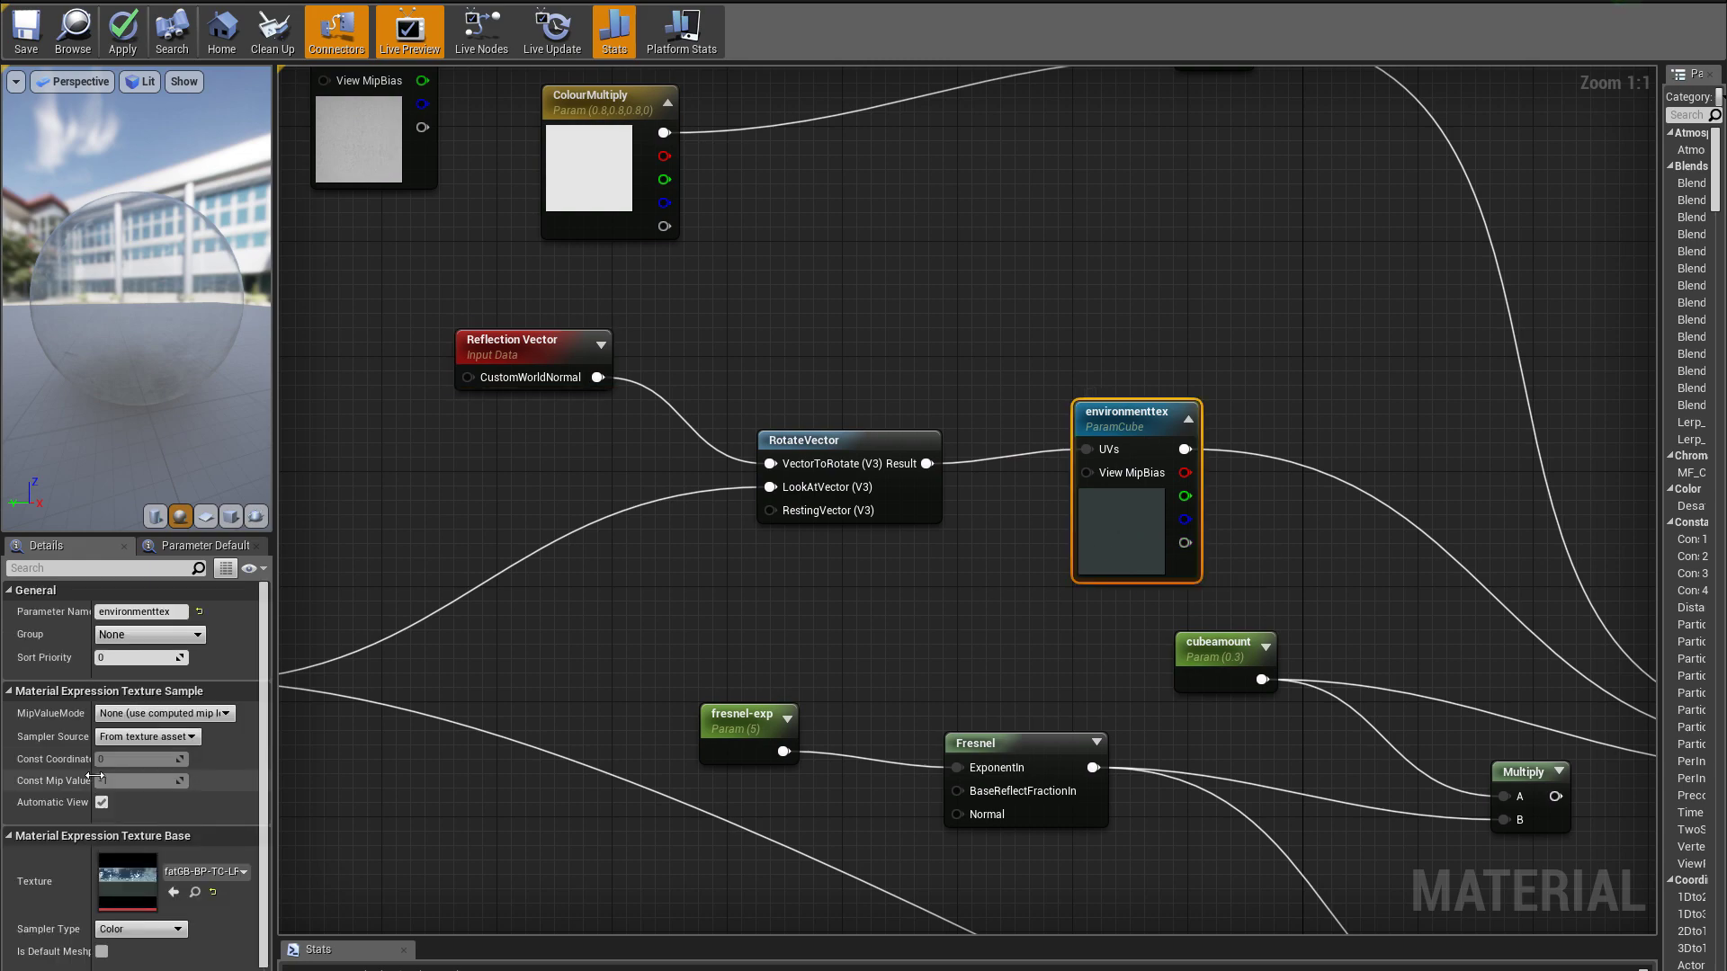
left_click(194, 891)
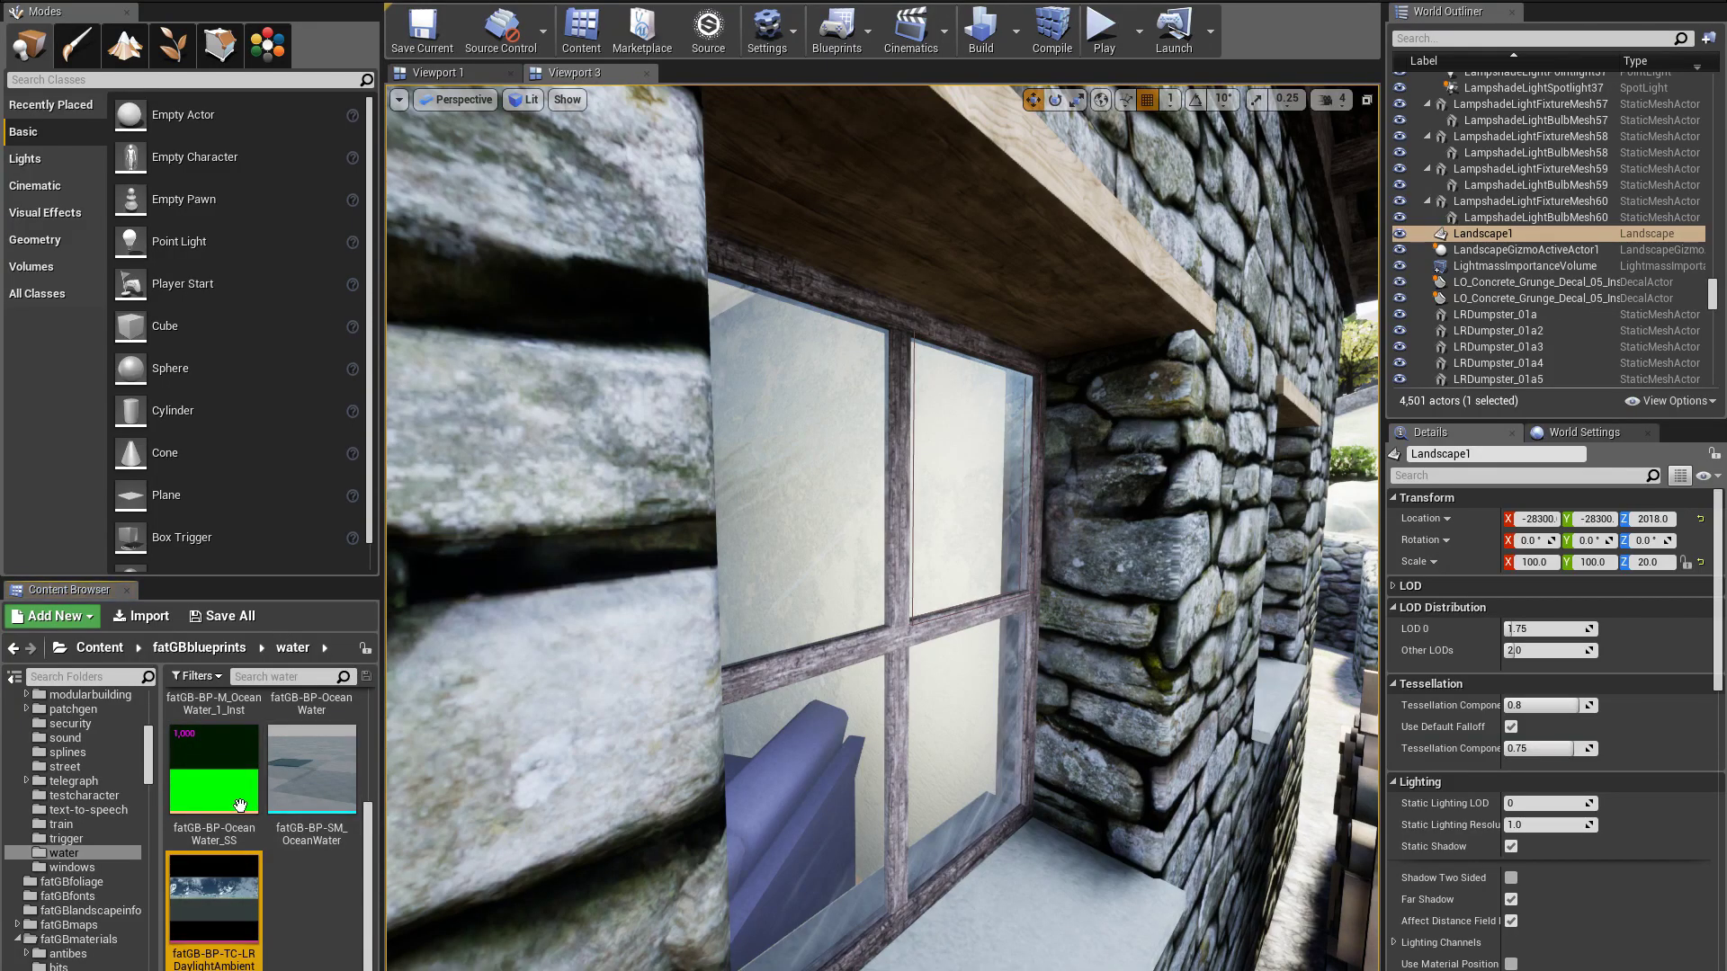
Open the daylight ambient cubemap and review the plasticsheet graph's concrete Texture Sample, ColourMultiply and reflection nodes
double_click(214, 899)
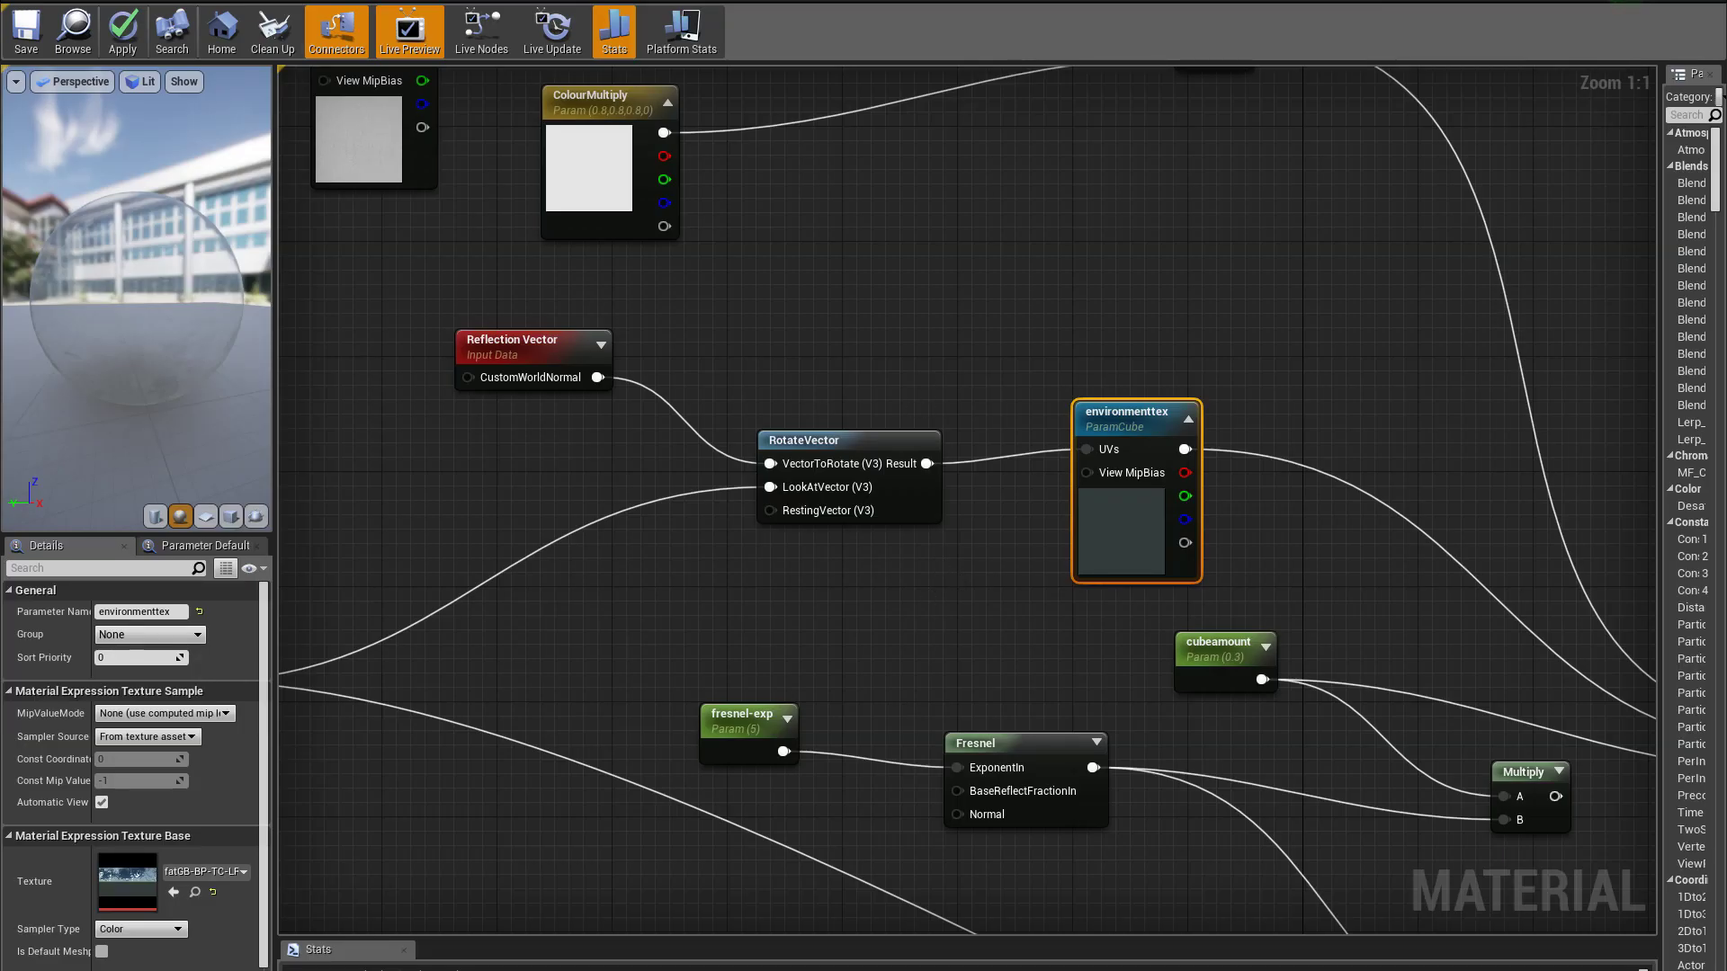
right_click_drag(959, 572, 1024, 671)
right_click_drag(859, 413, 1457, 420)
left_click(1007, 252)
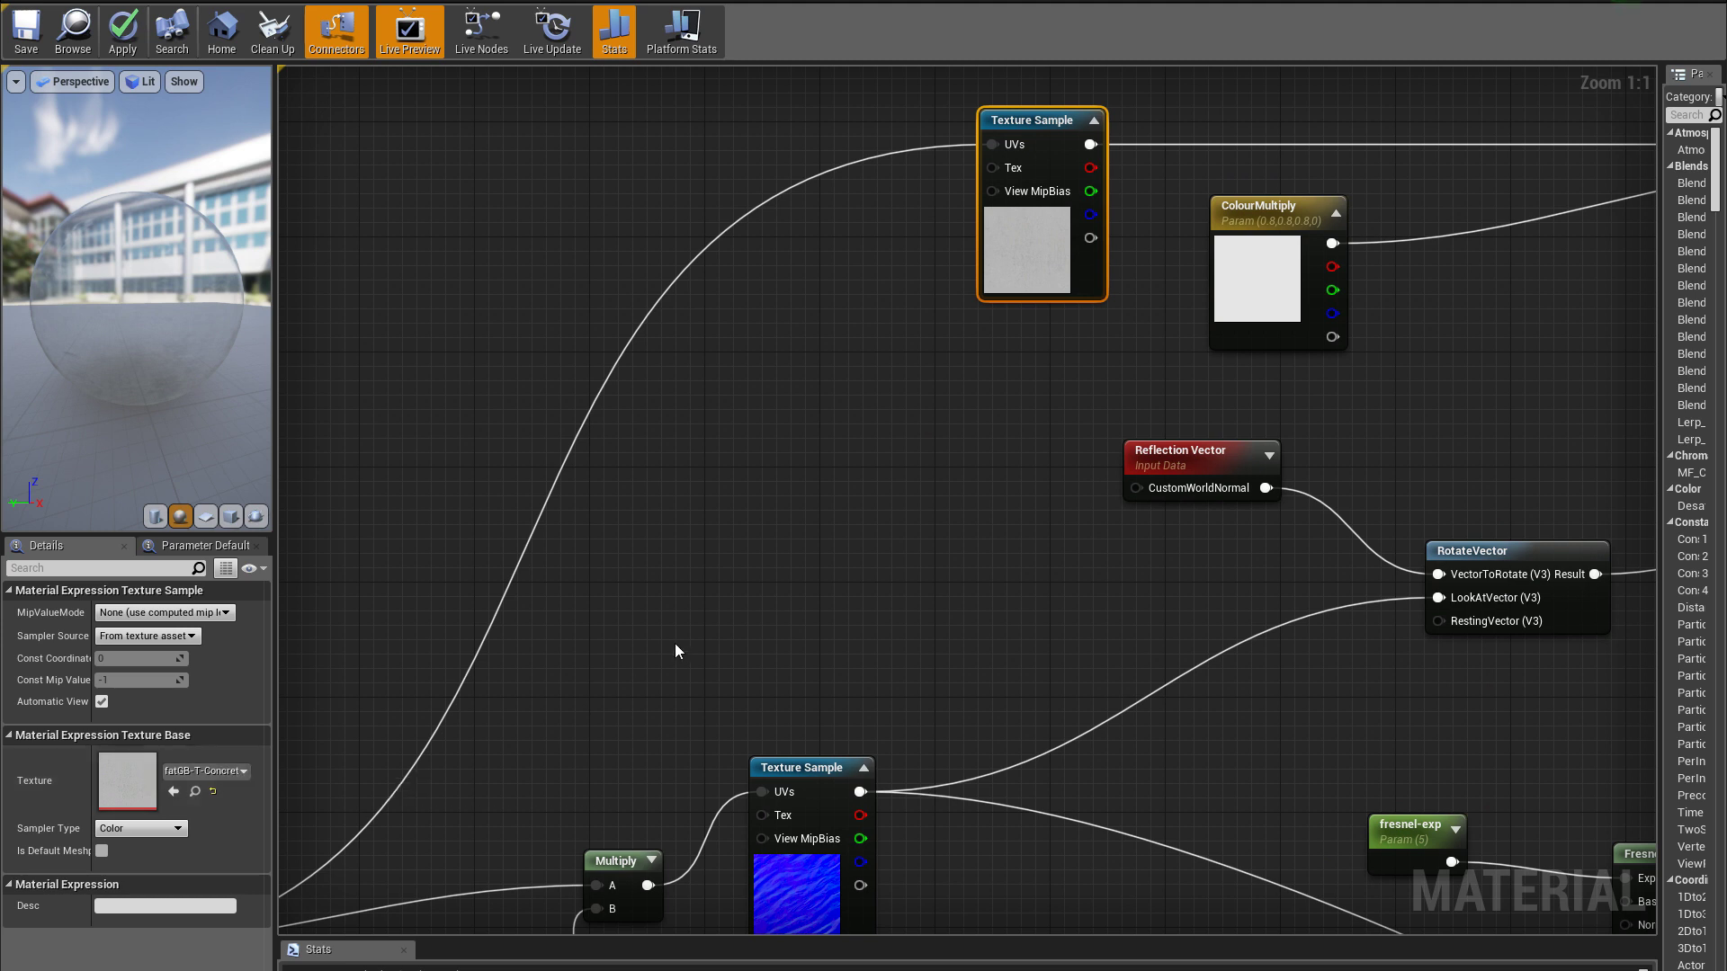
right_click_drag(641, 656, 468, 715)
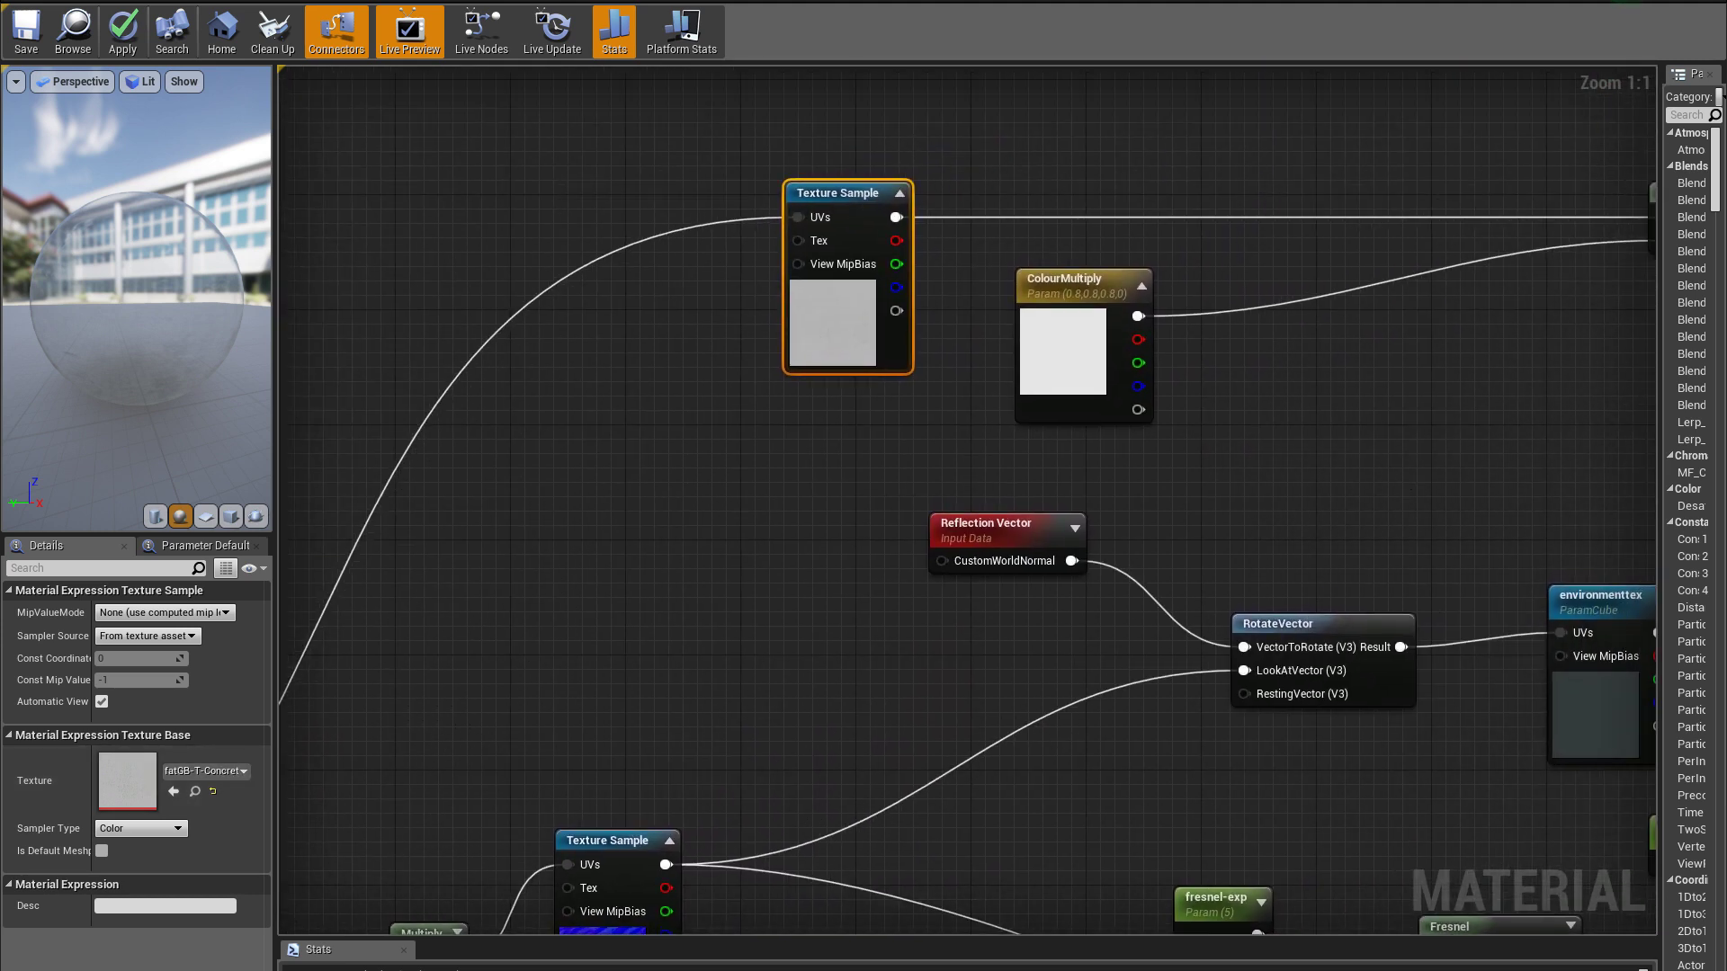
right_click_drag(1389, 477, 681, 411)
right_click_drag(1118, 595, 882, 335)
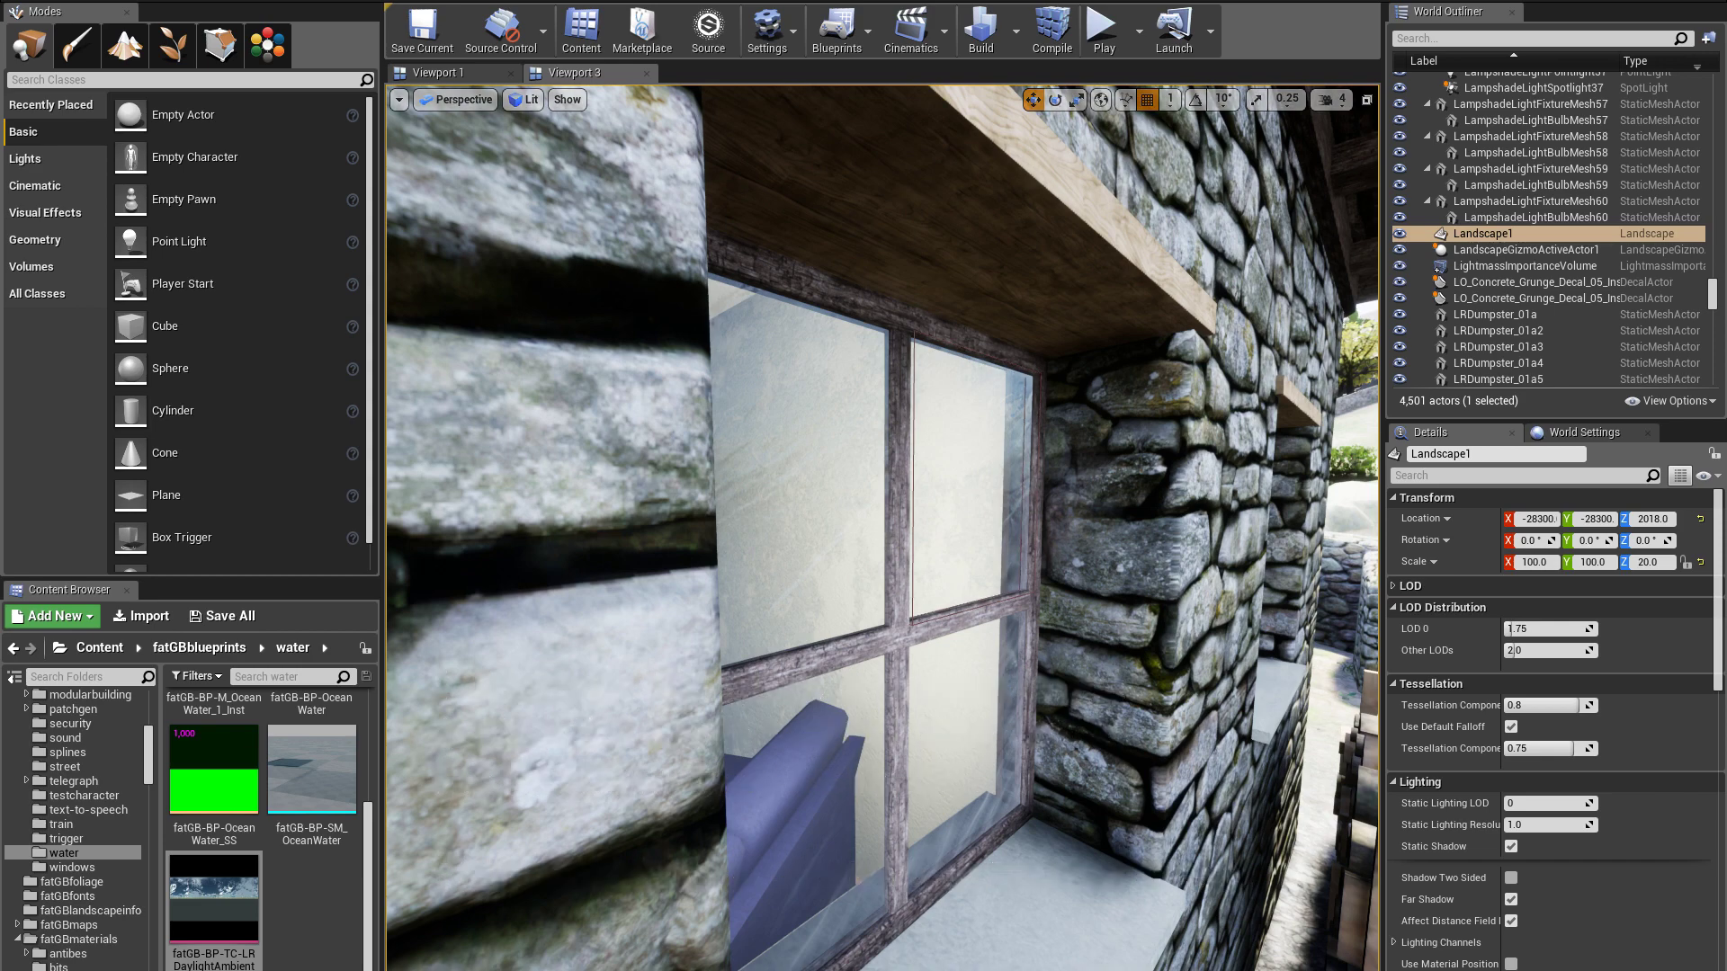
Examine the cubemap reflections on the house window at shallow angles, looking along the glass toward the garden
right_click_drag(882, 527, 1017, 527)
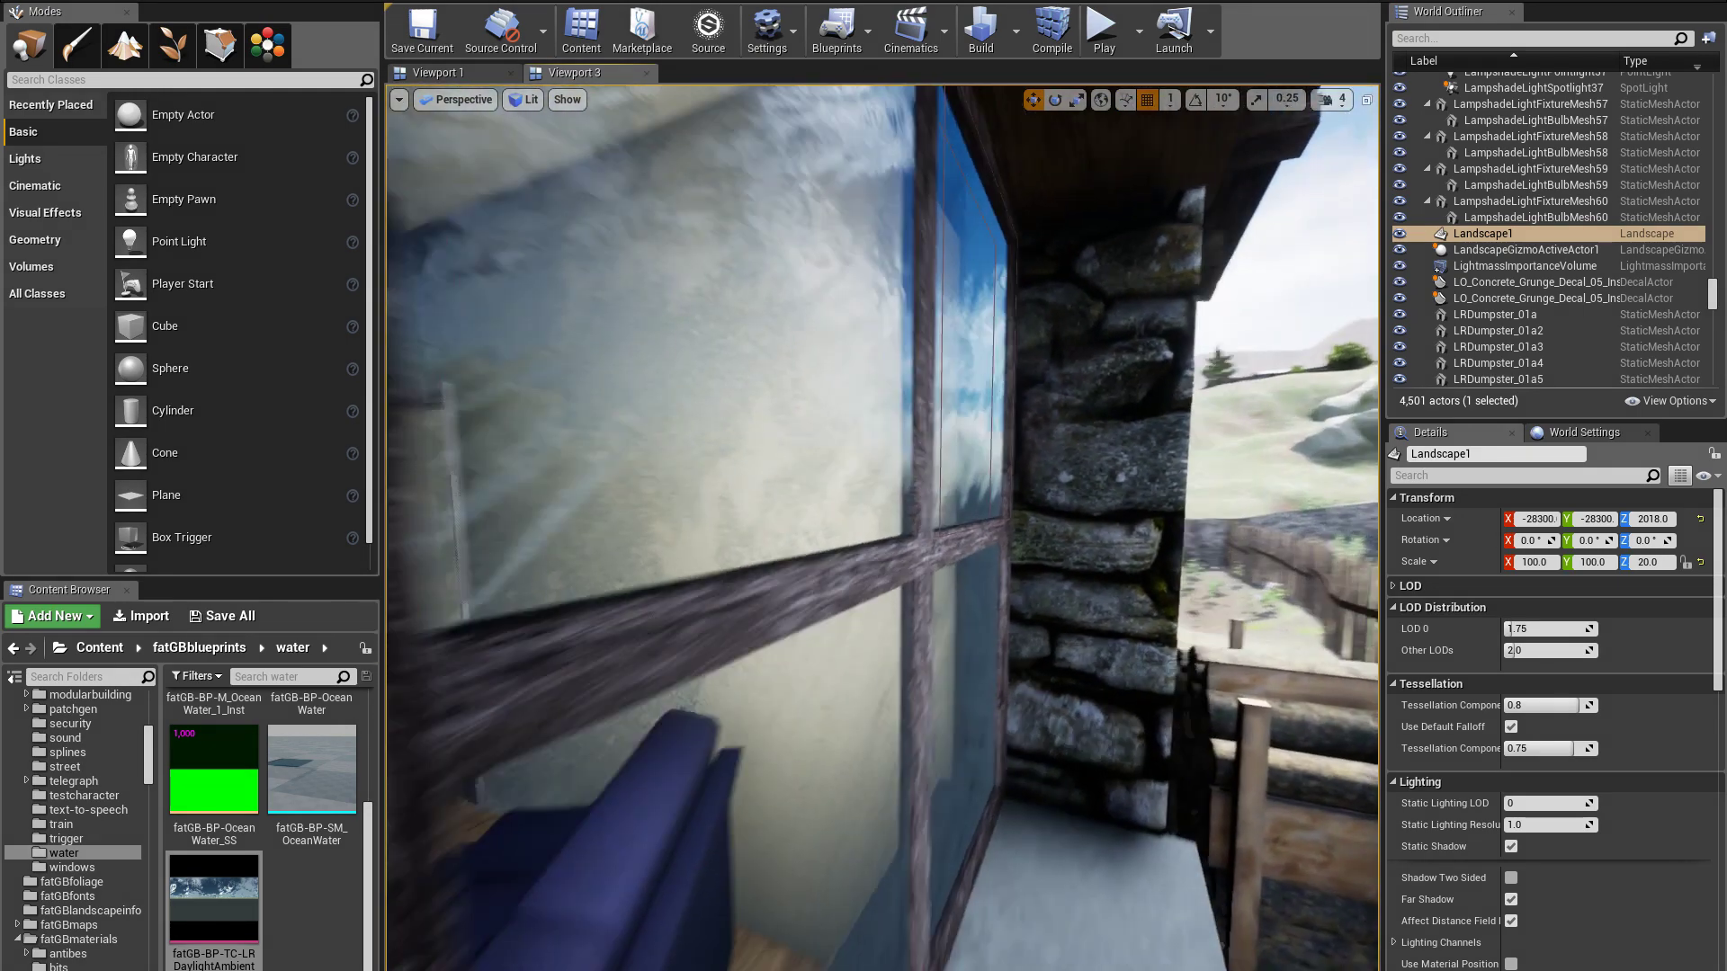
right_click_drag(765, 529, 760, 529)
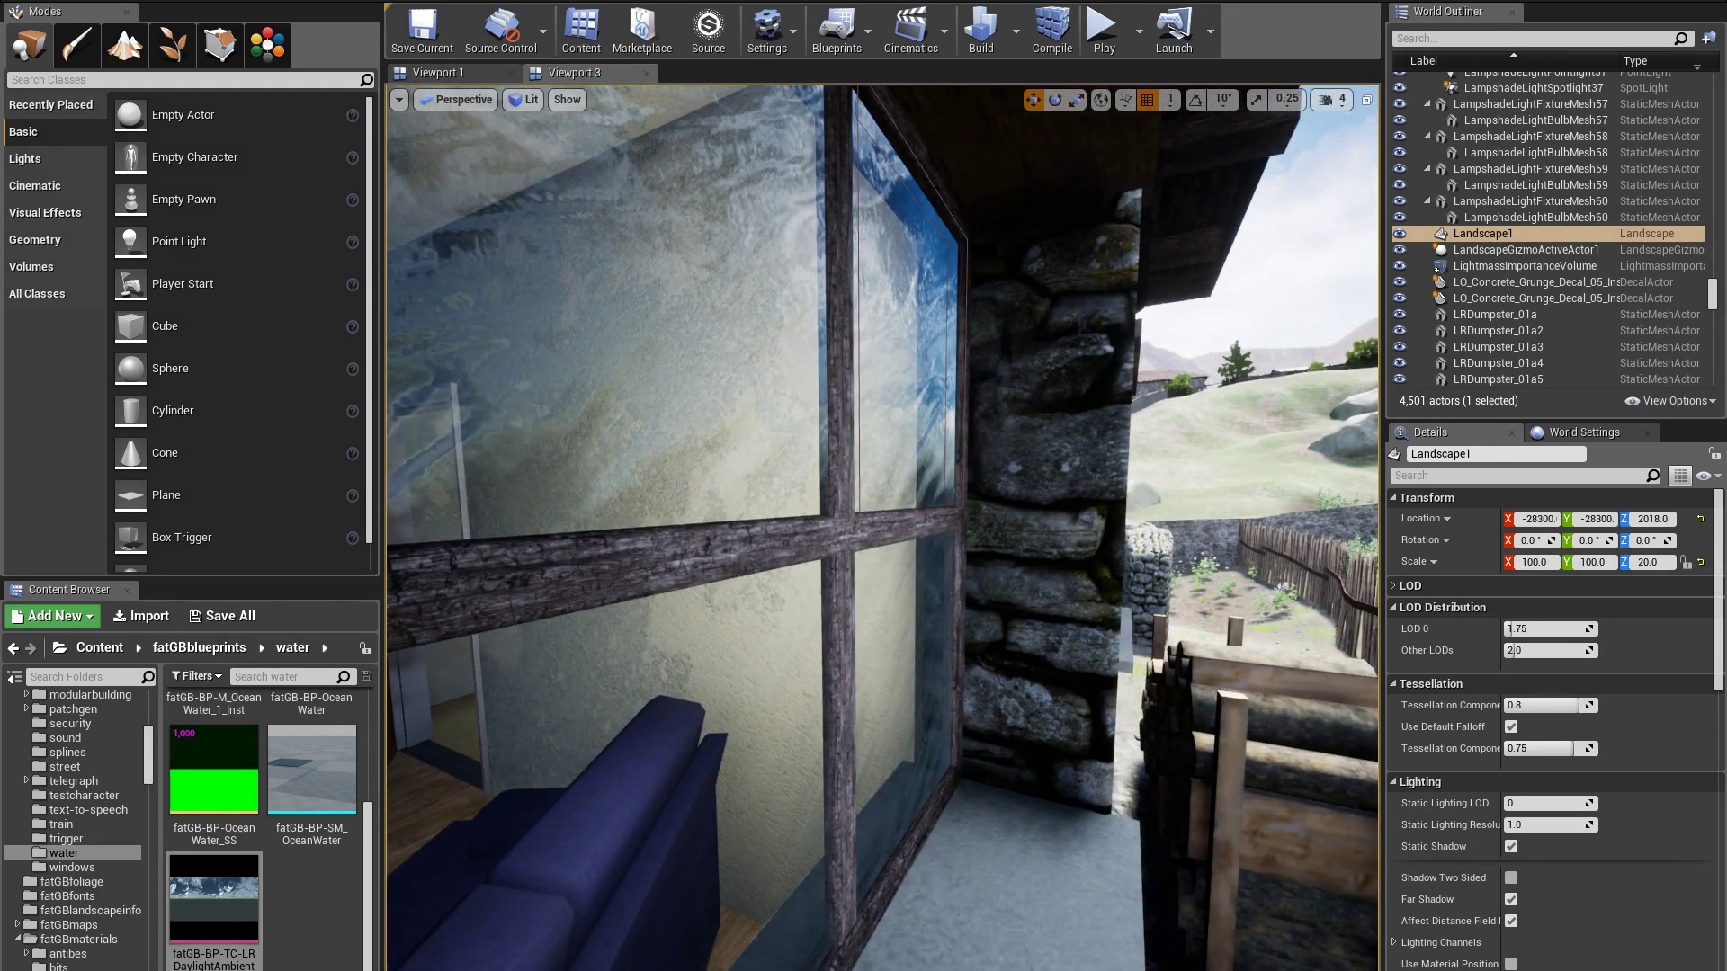
right_click_drag(760, 529, 738, 529)
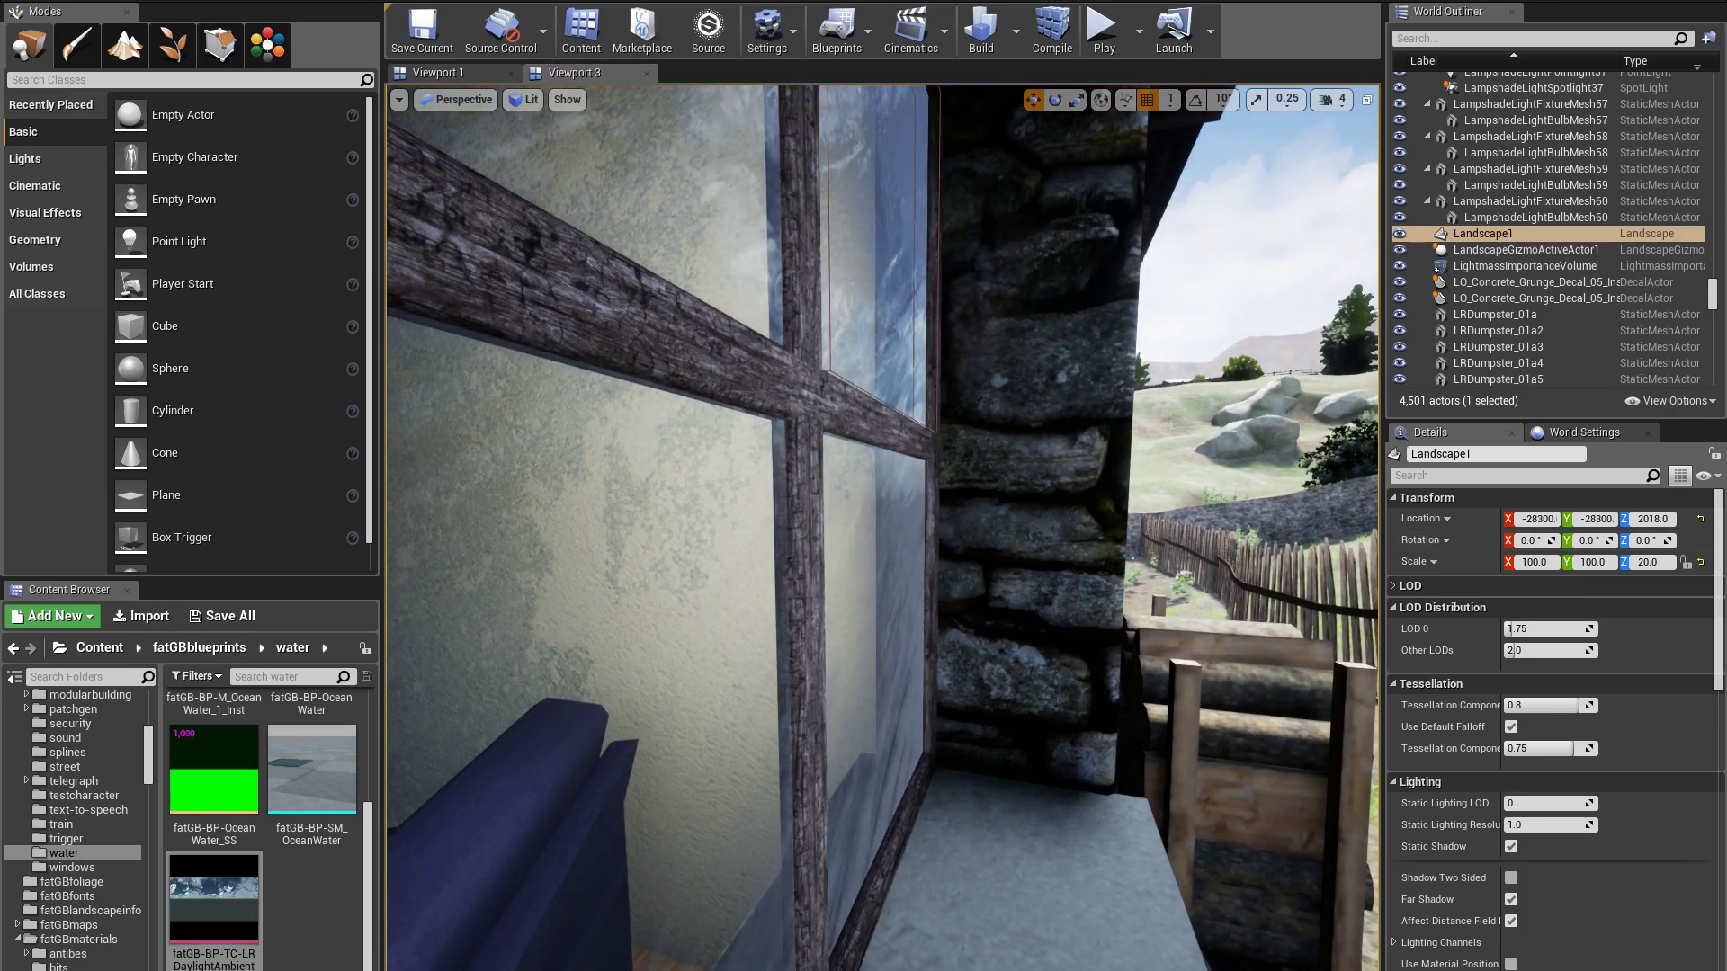
right_click_drag(737, 528, 666, 533)
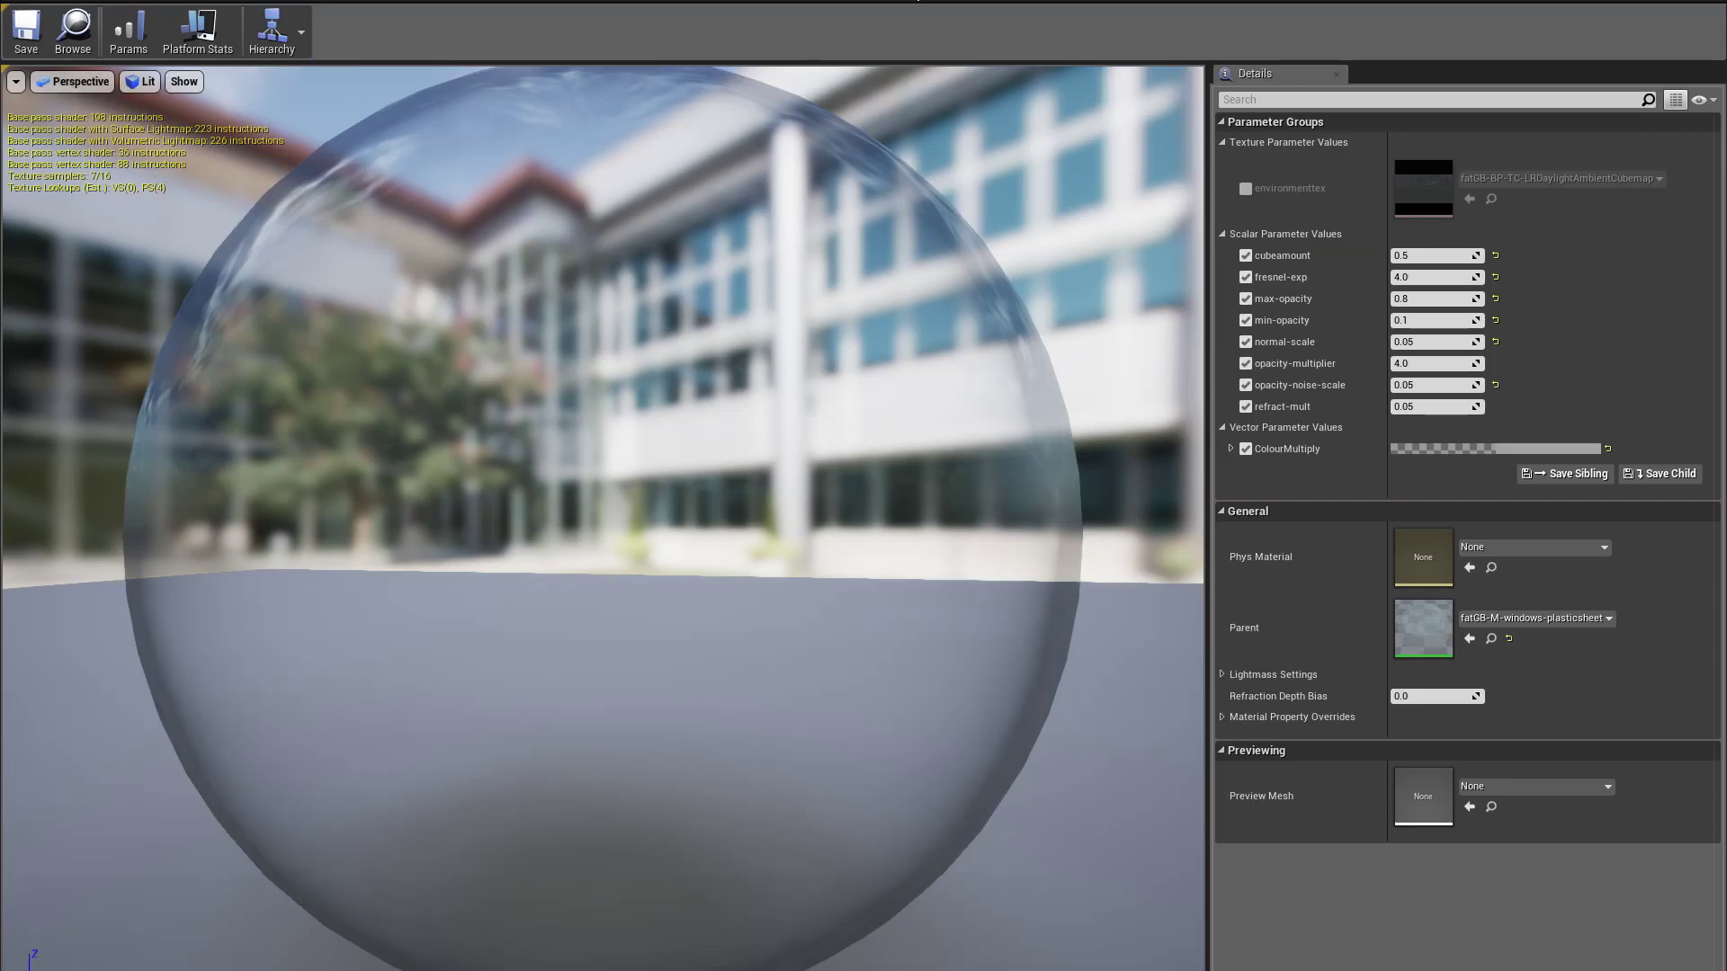
Duplicate the macedoniawindow-facein material instance as fatGB-M-windows-macedoniawindow-faceout and open the copy
left_click(73, 31)
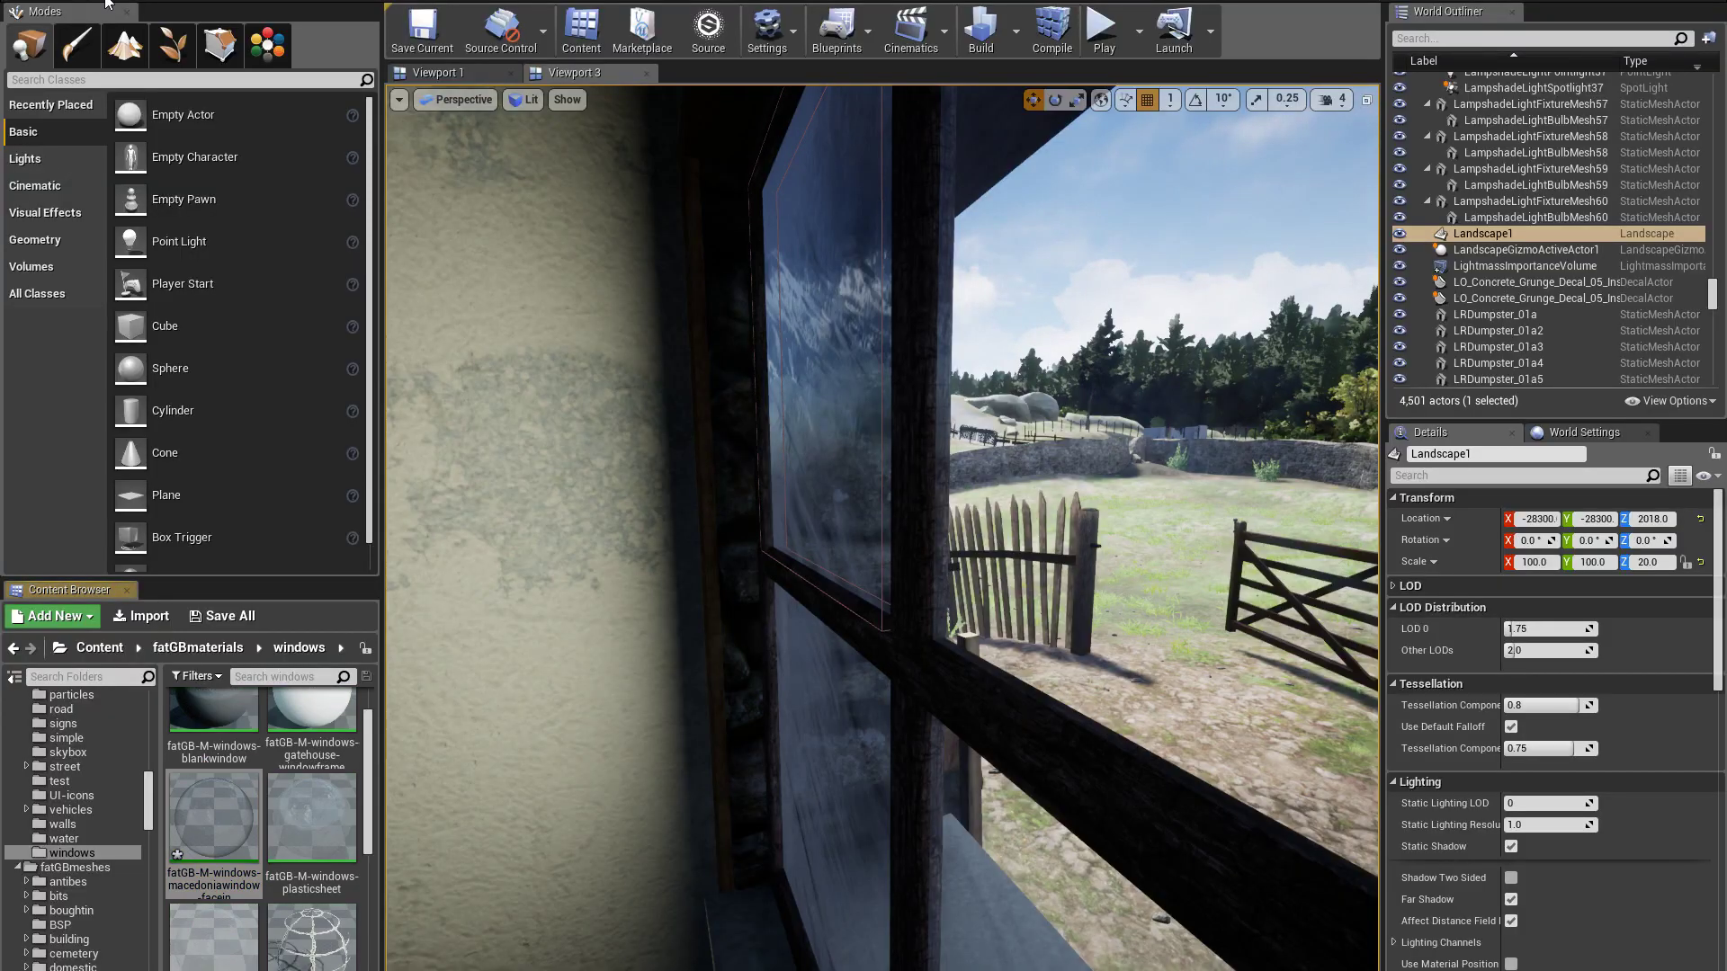
right_click(228, 819)
left_click(274, 491)
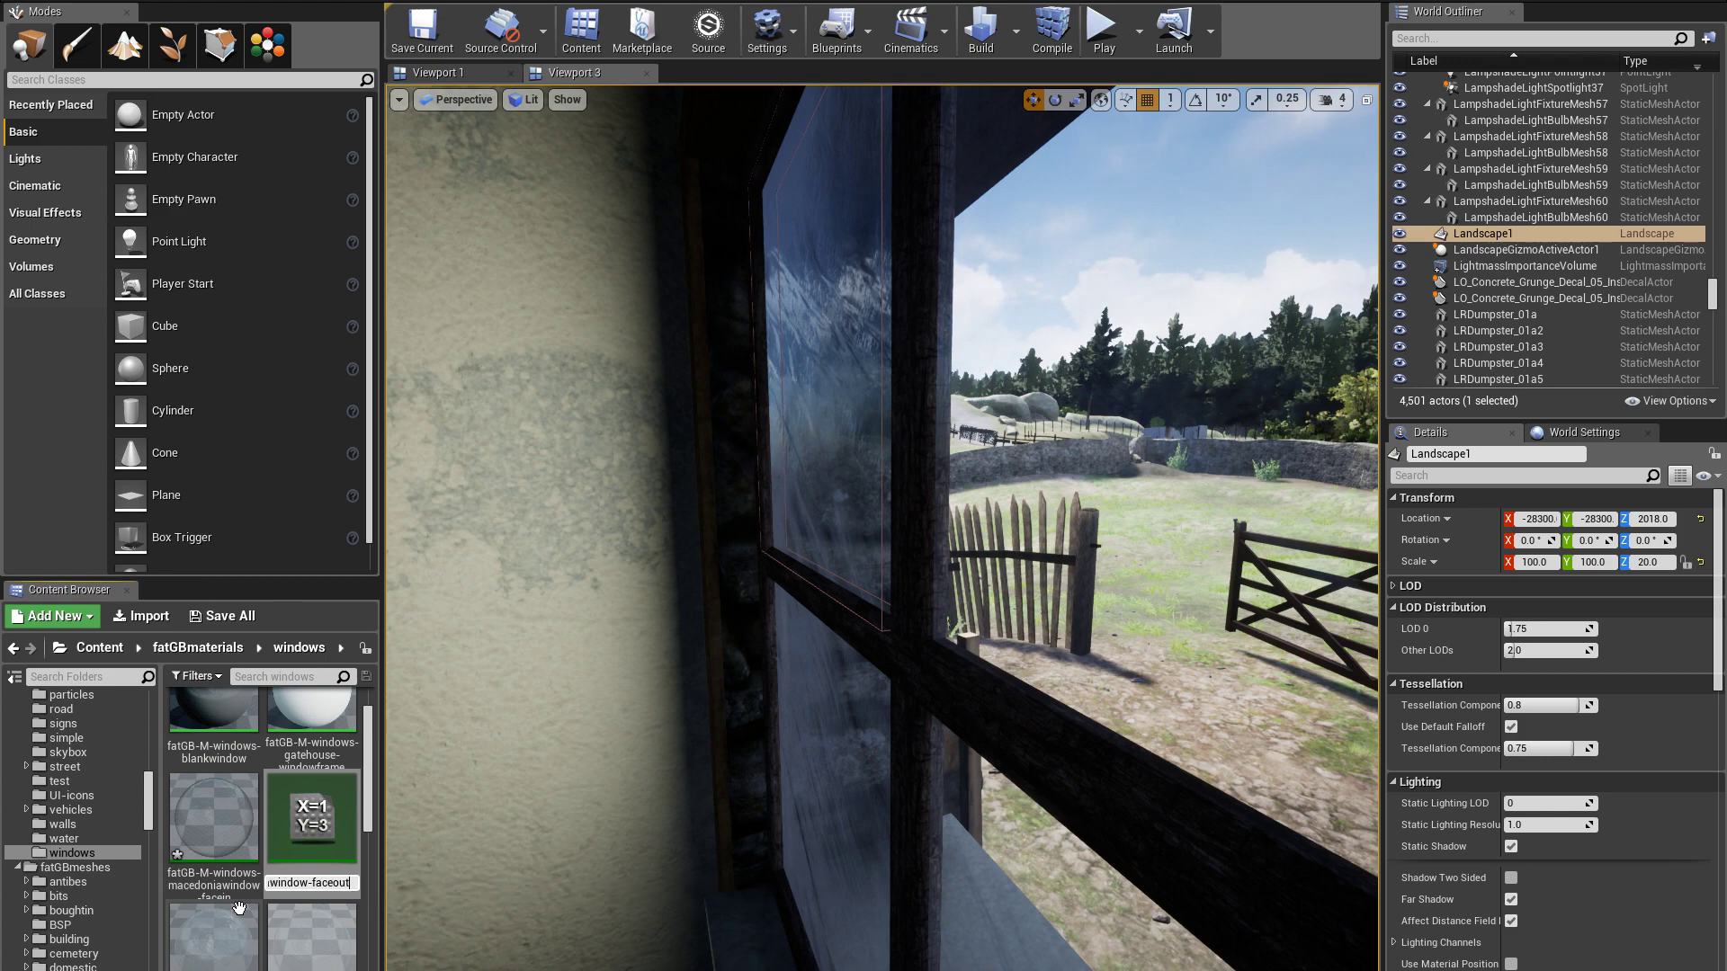
key("Return")
double_click(306, 931)
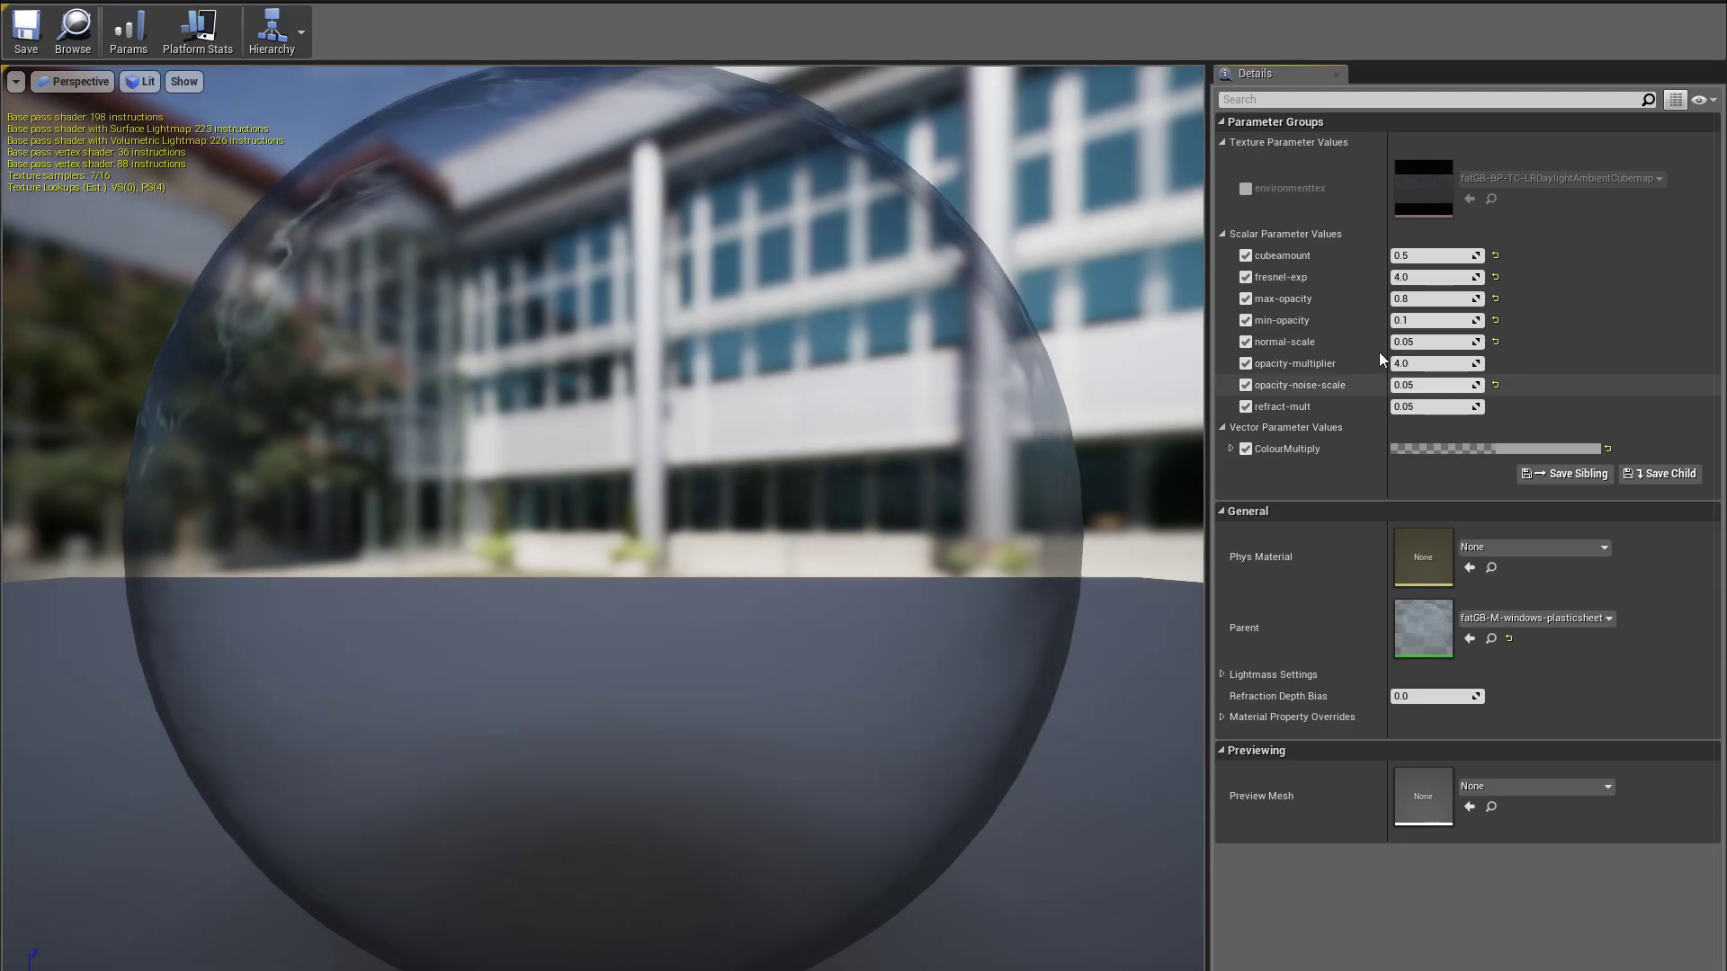
Enable the environmenttex override in the faceout material instance and locate its assigned cubemap in the Content Browser
left_click(1246, 188)
left_click(1491, 199)
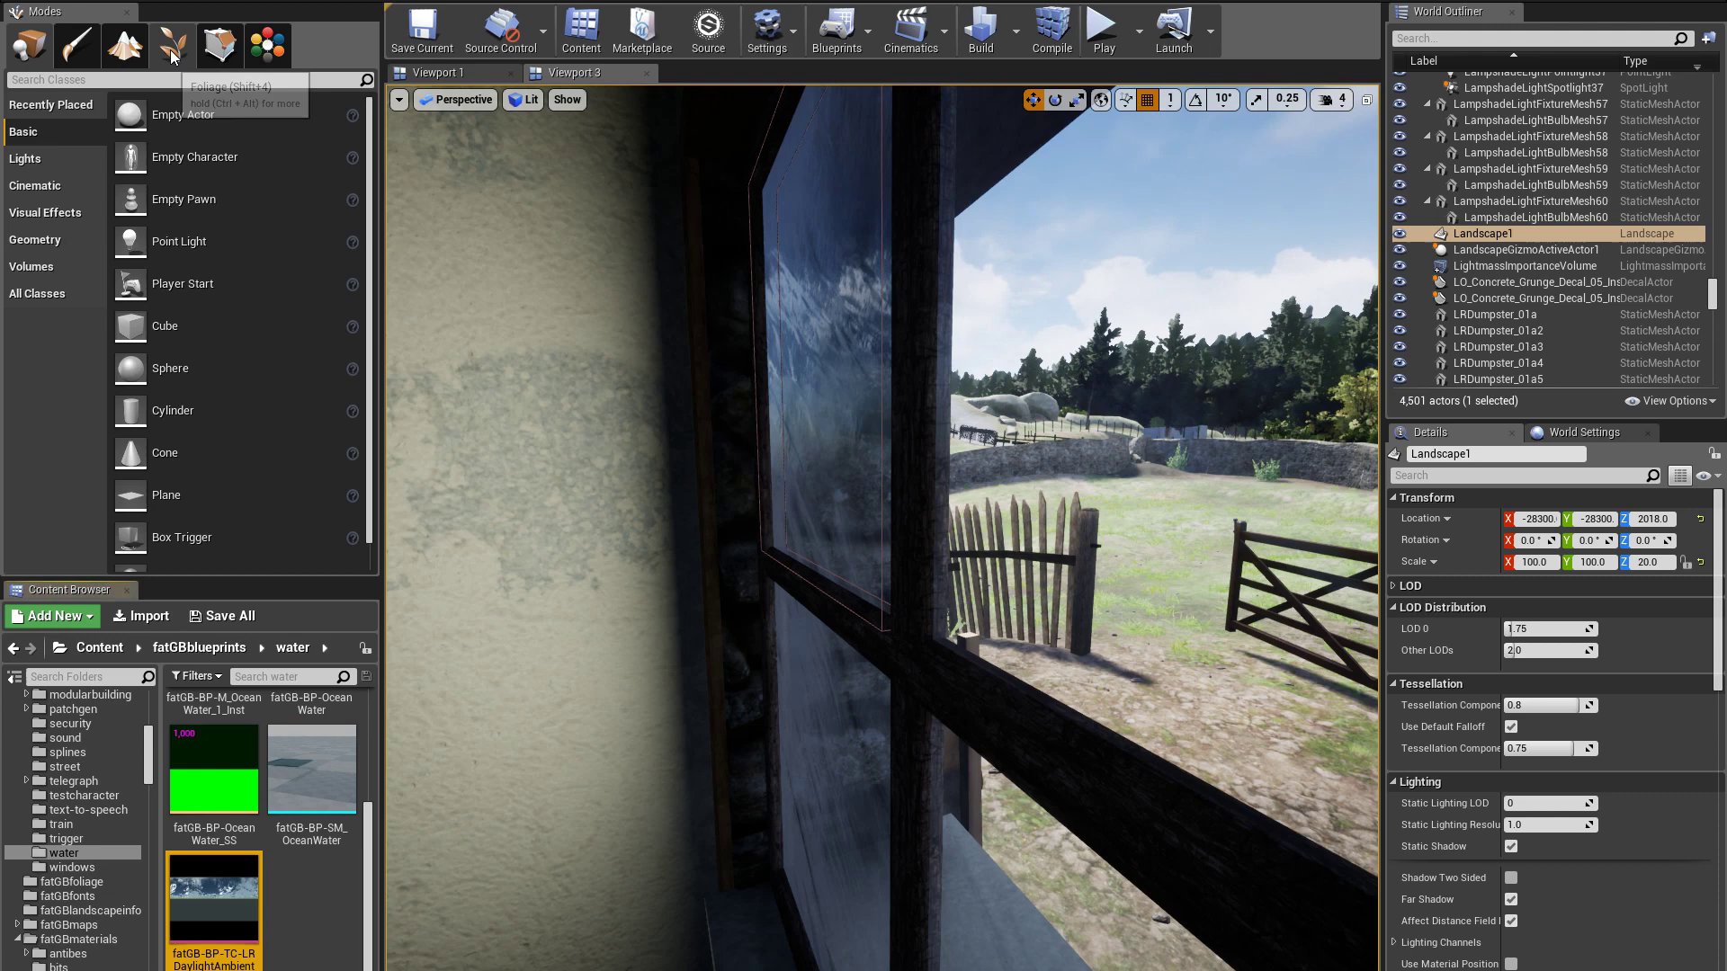
mouse_move(296, 910)
right_mouse_down()
mouse_move(296, 970)
mouse_move(295, 911)
right_mouse_up()
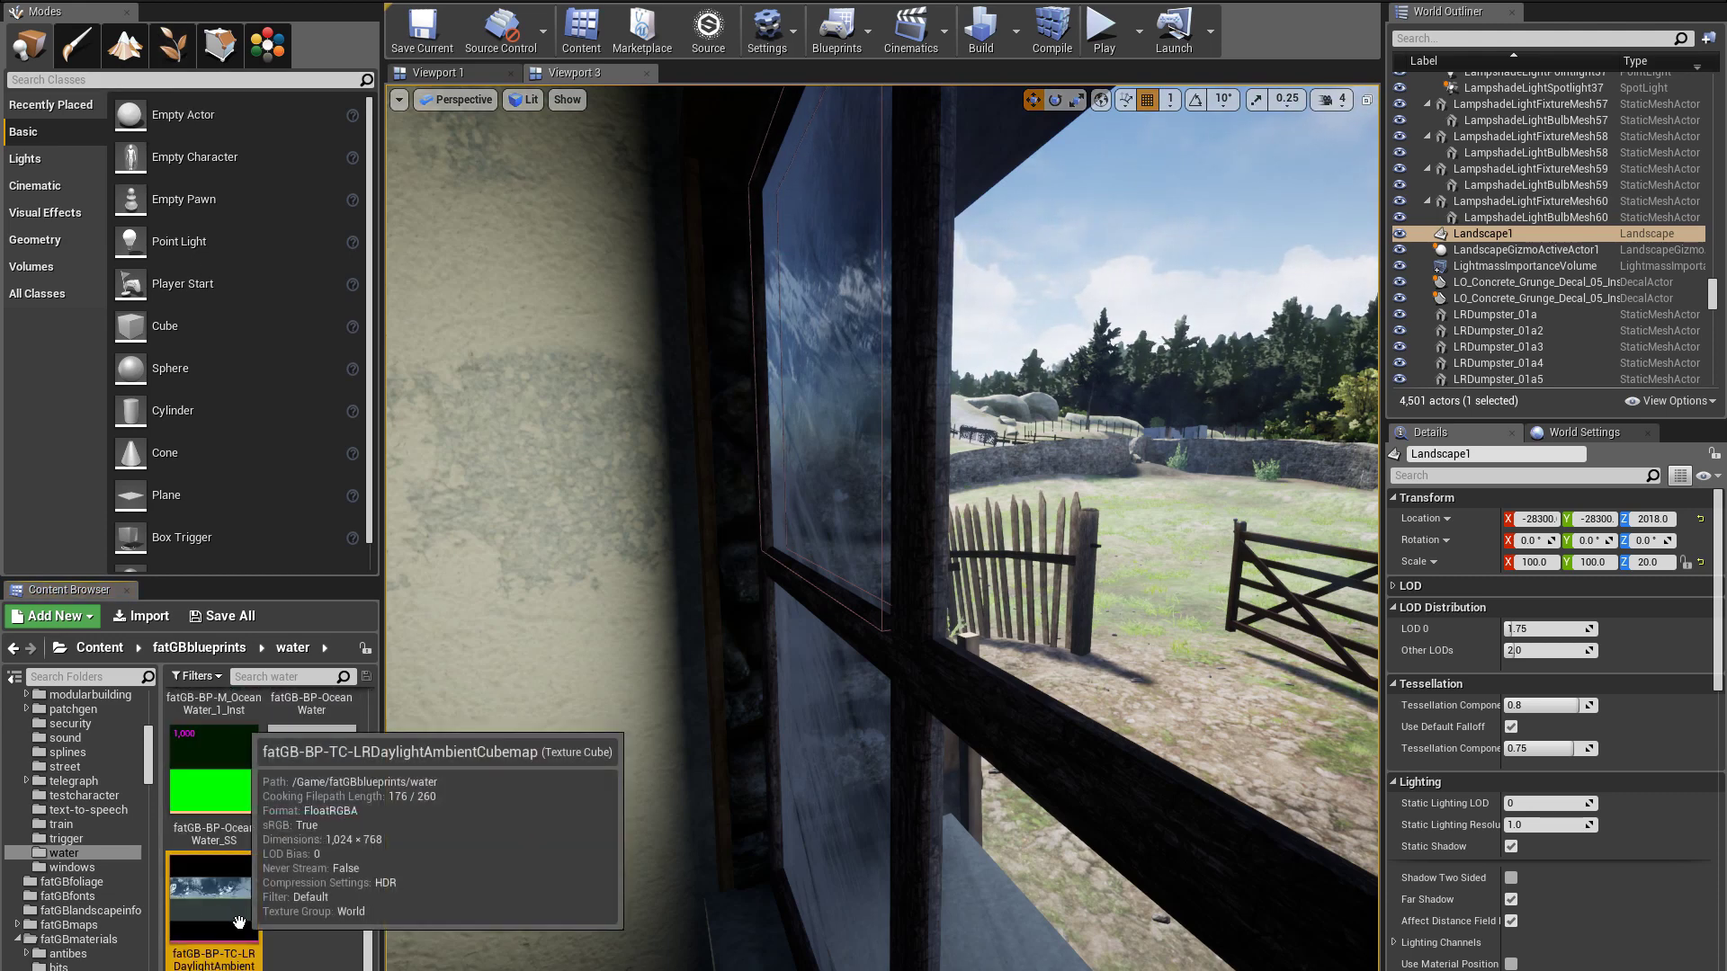
Search Engine Content for "cube" and select the SunsetAmbientCubemap texture
scroll(138, 886, "down", 6)
scroll(115, 895, "down", 10)
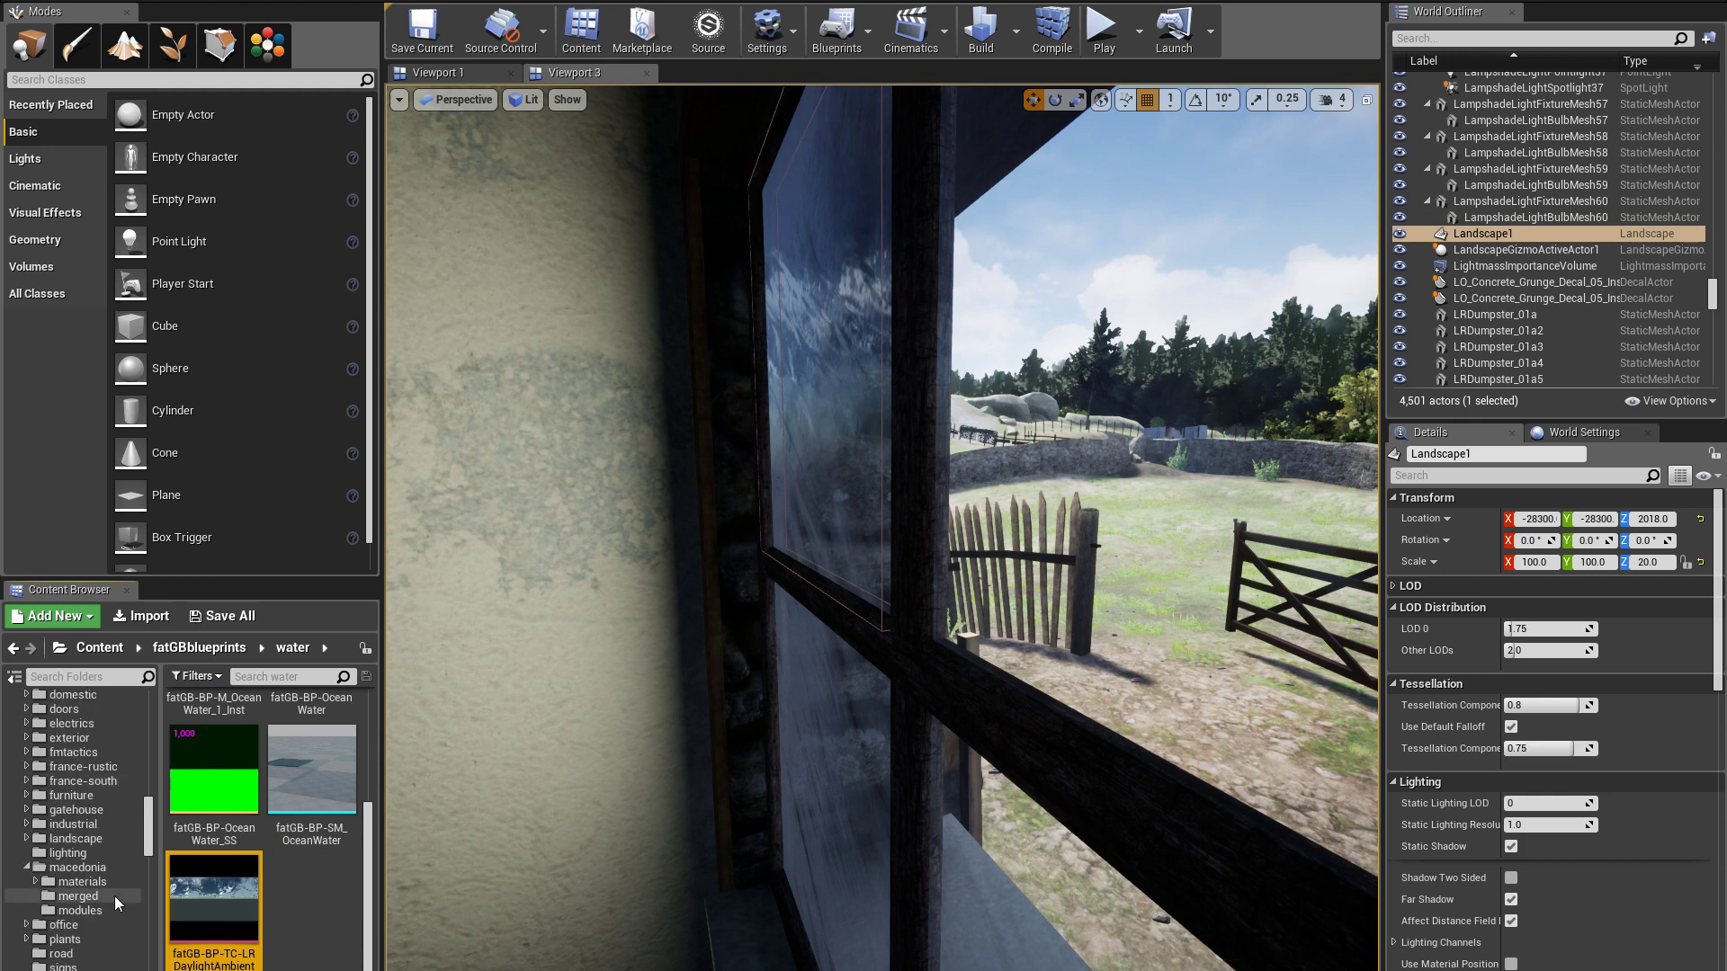
scroll(115, 895, "down", 5)
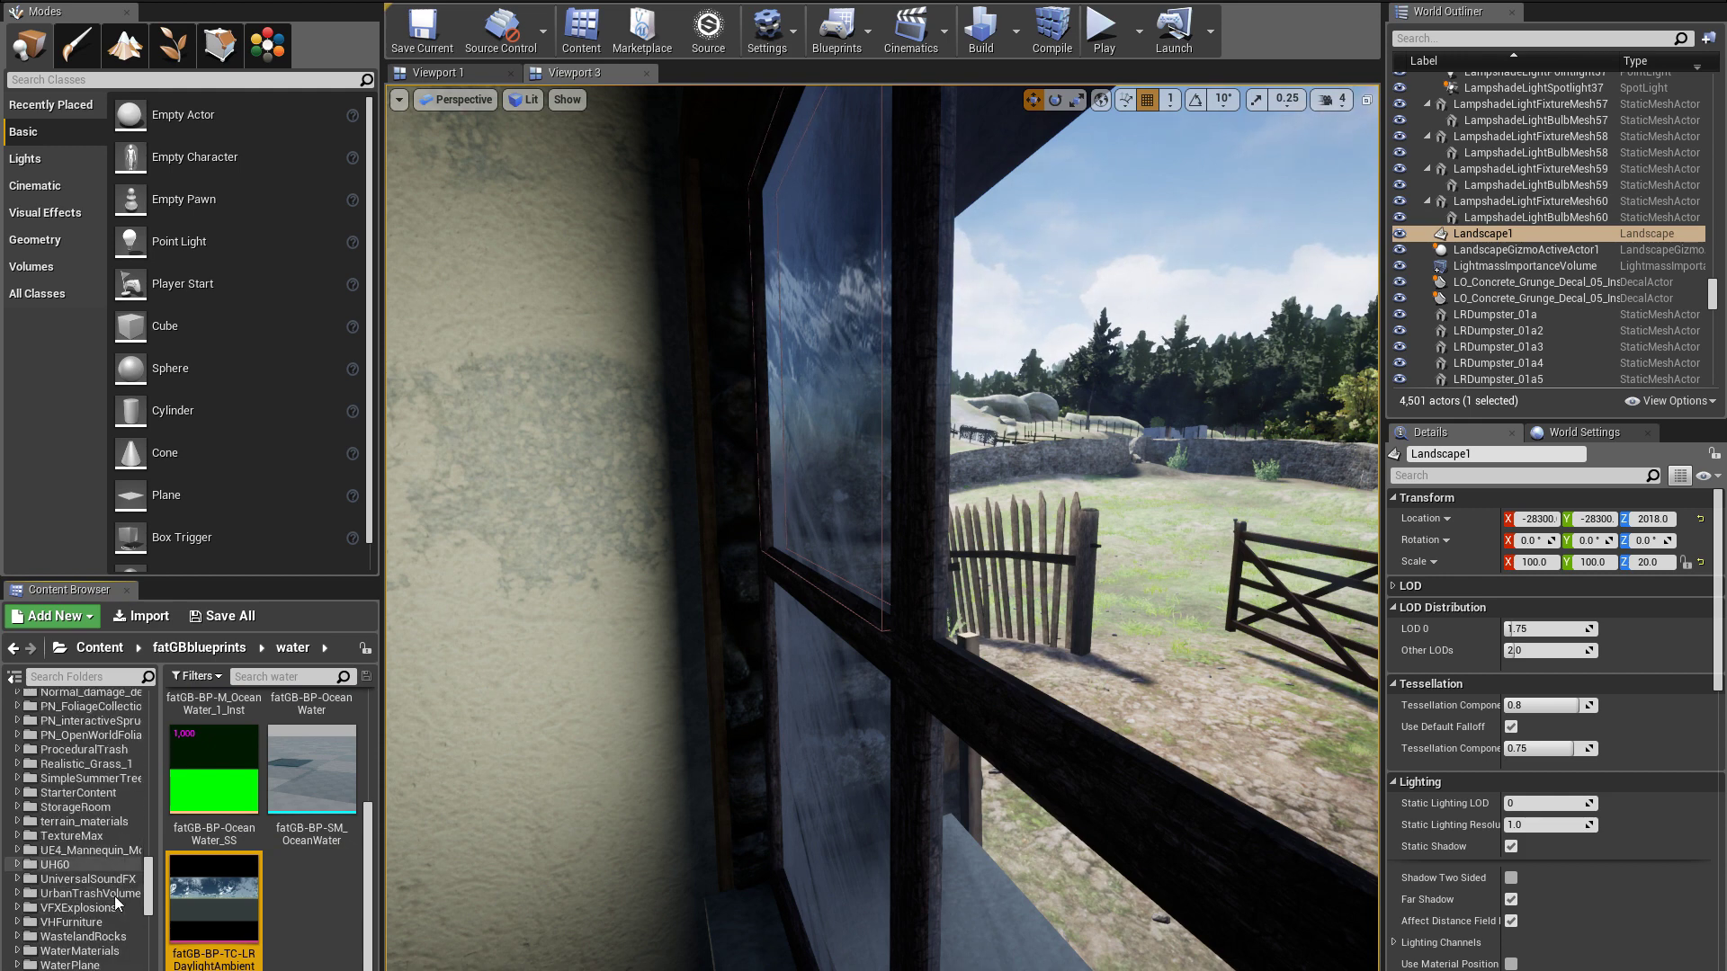
left_click(85, 931)
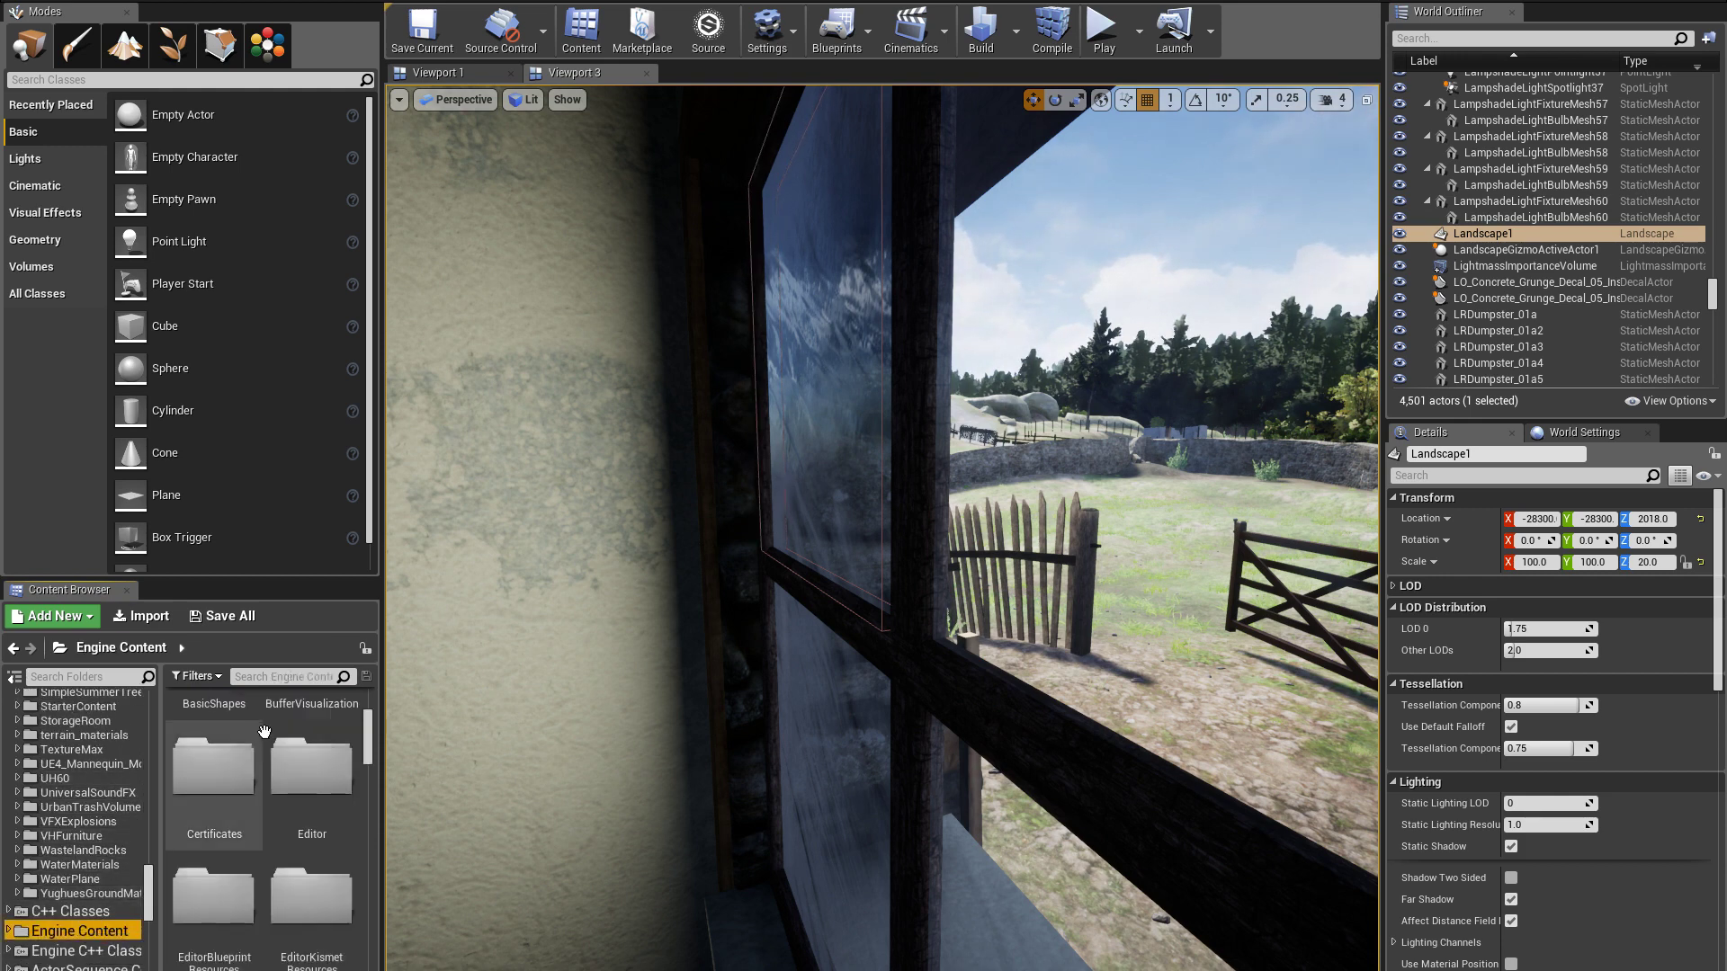
left_click(259, 676)
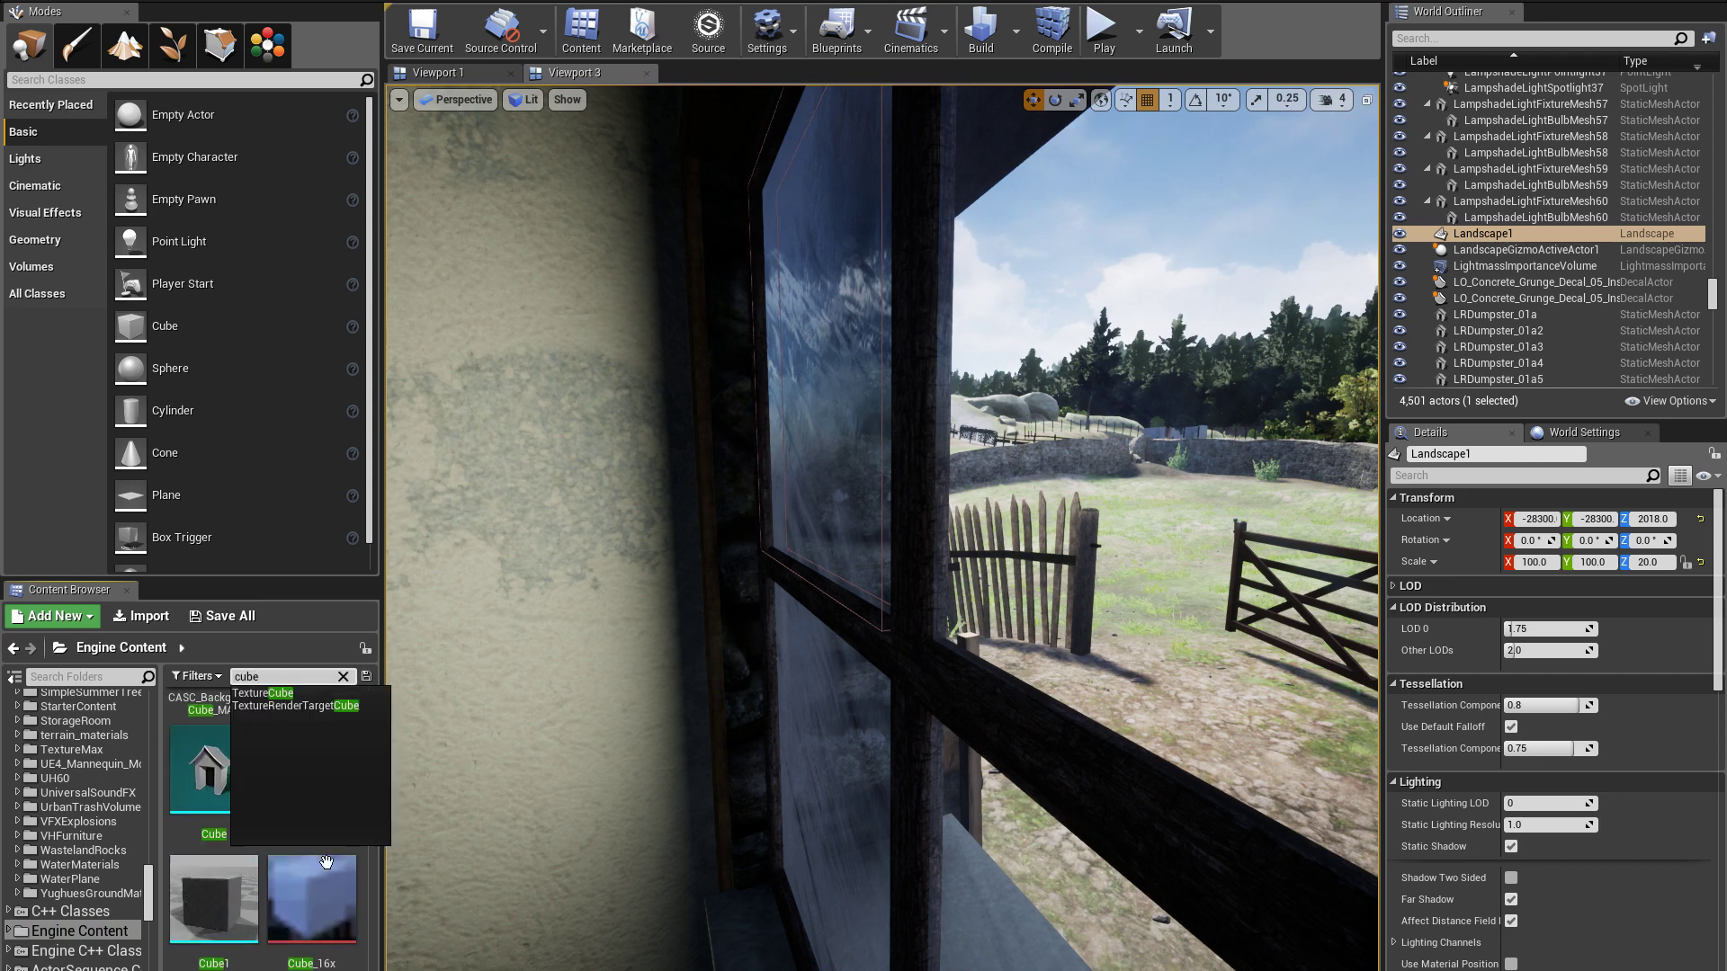
scroll(337, 902, "down", 10)
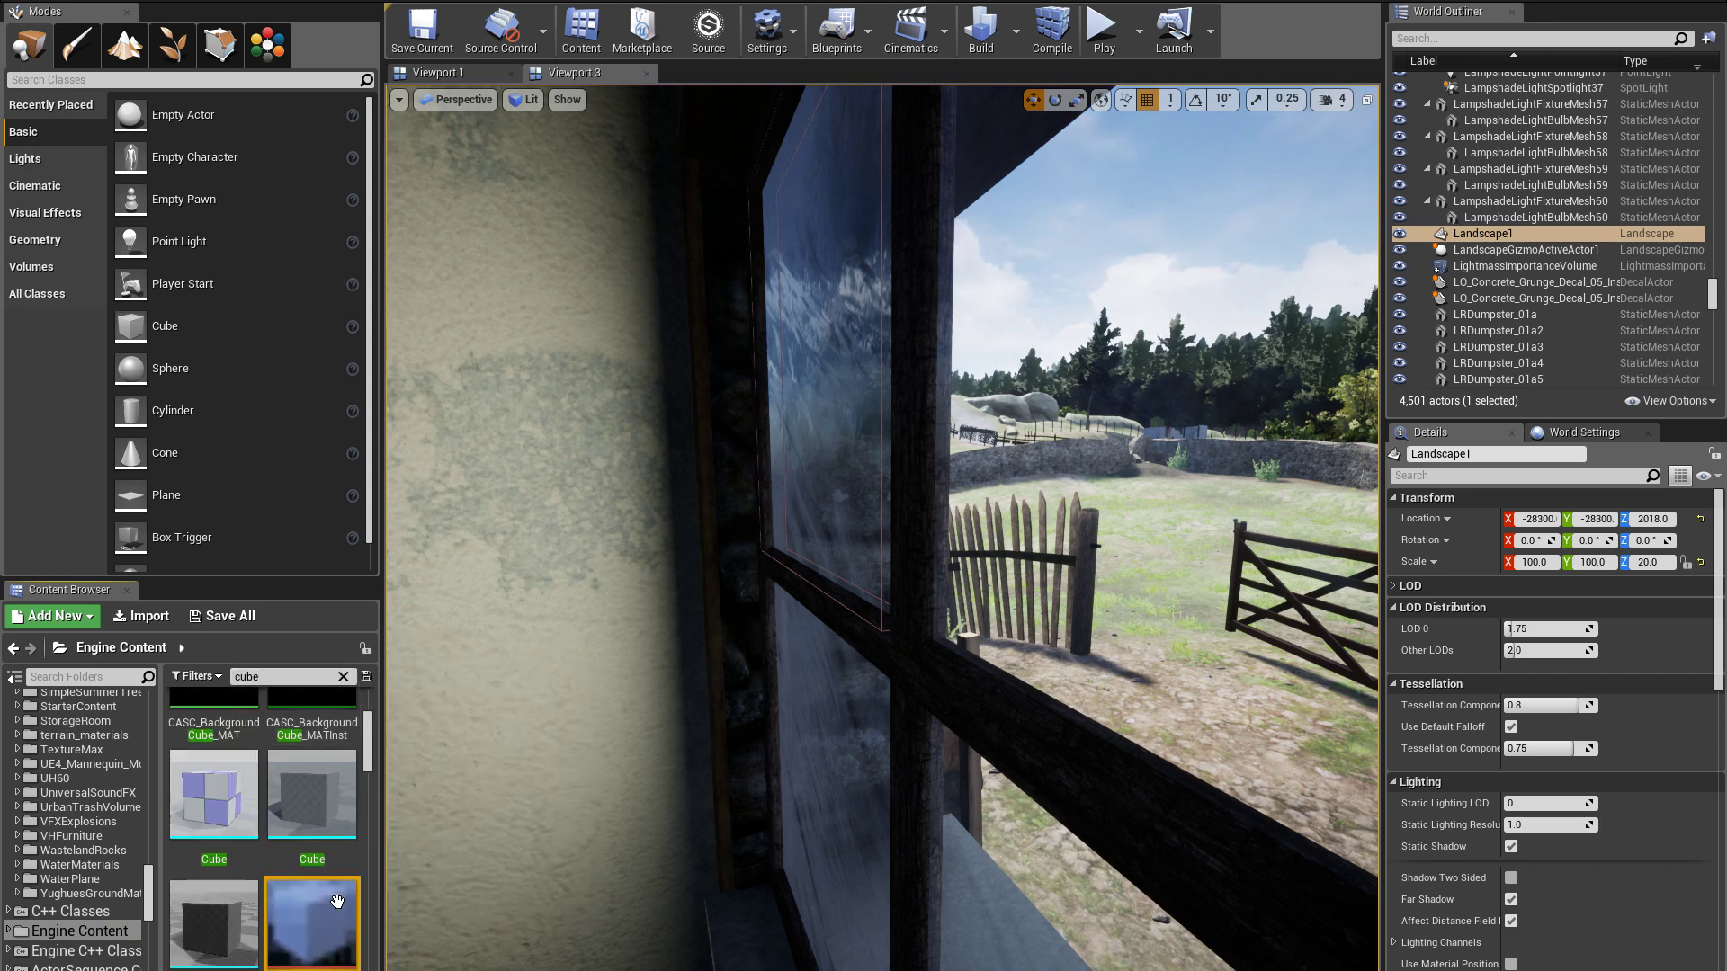
scroll(338, 902, "up", 2)
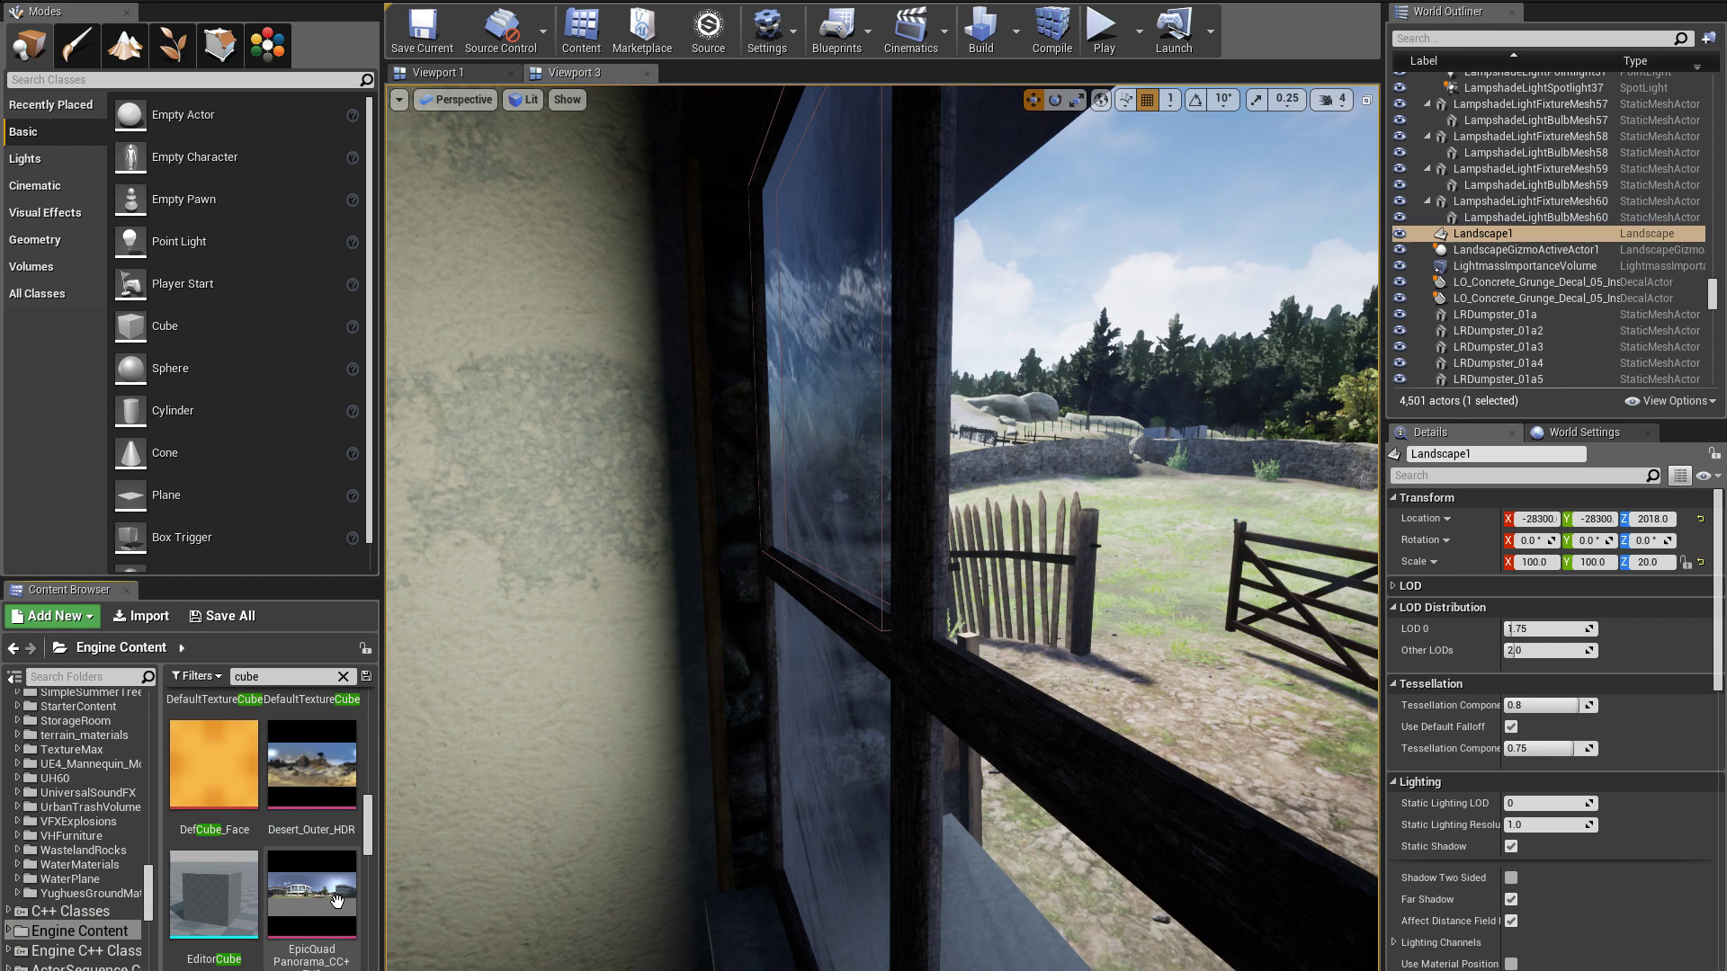
scroll(342, 931, "down", 10)
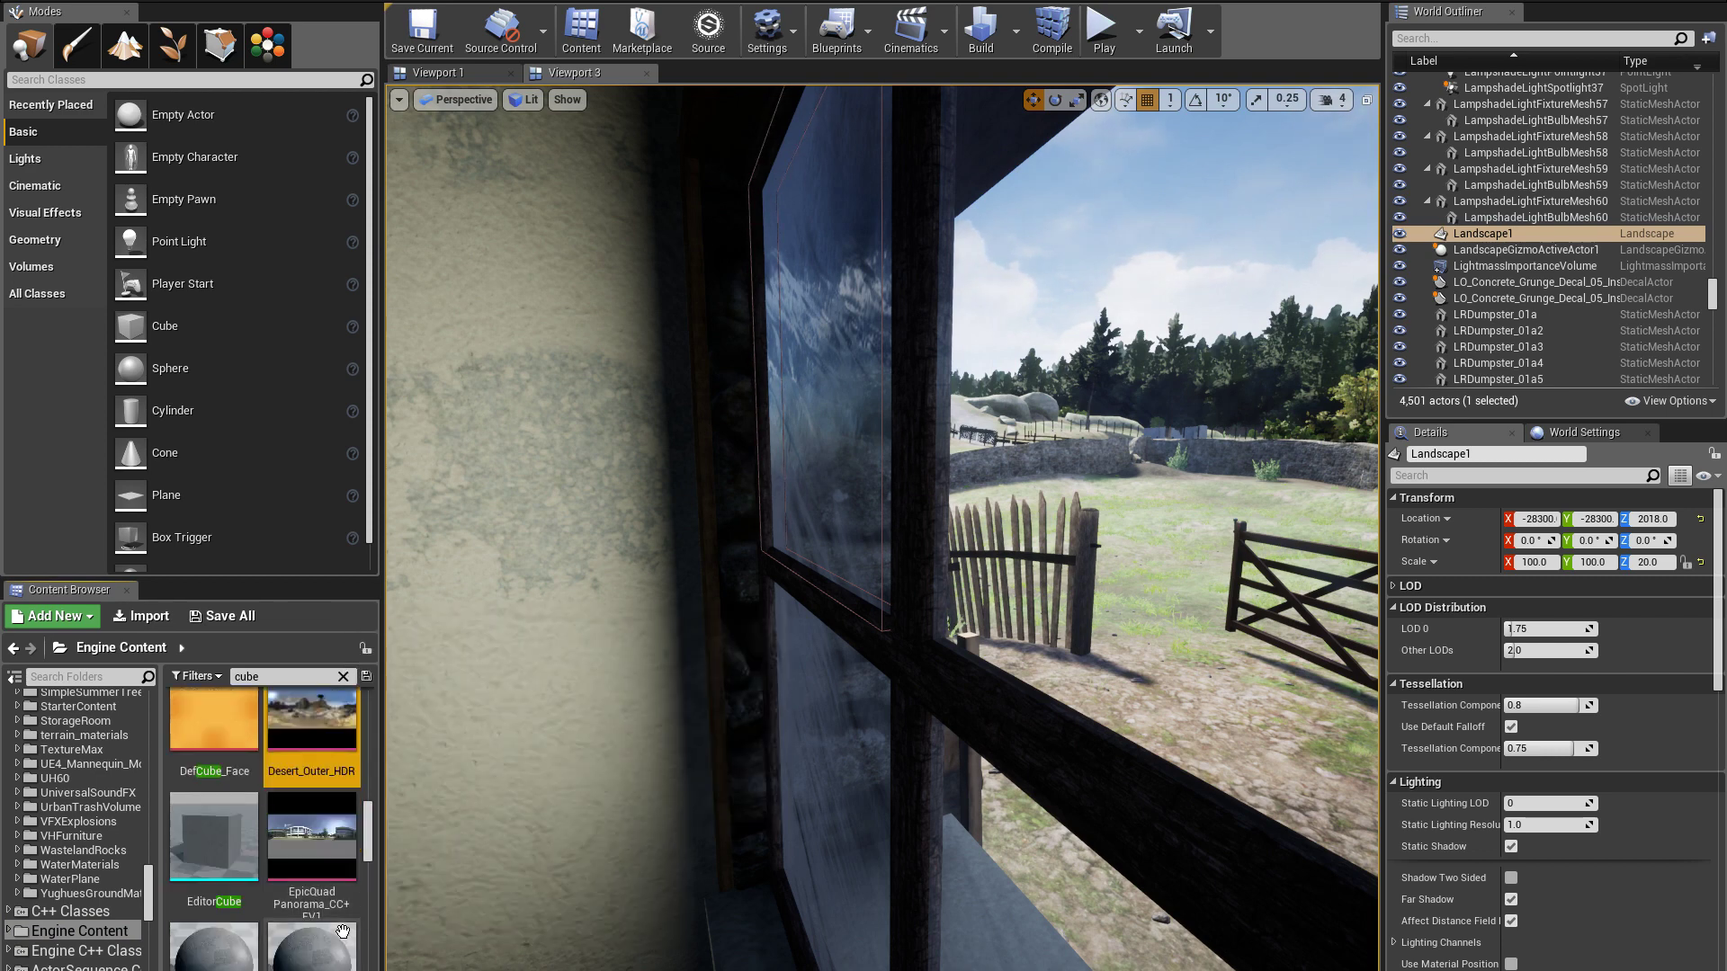
scroll(343, 931, "down", 3)
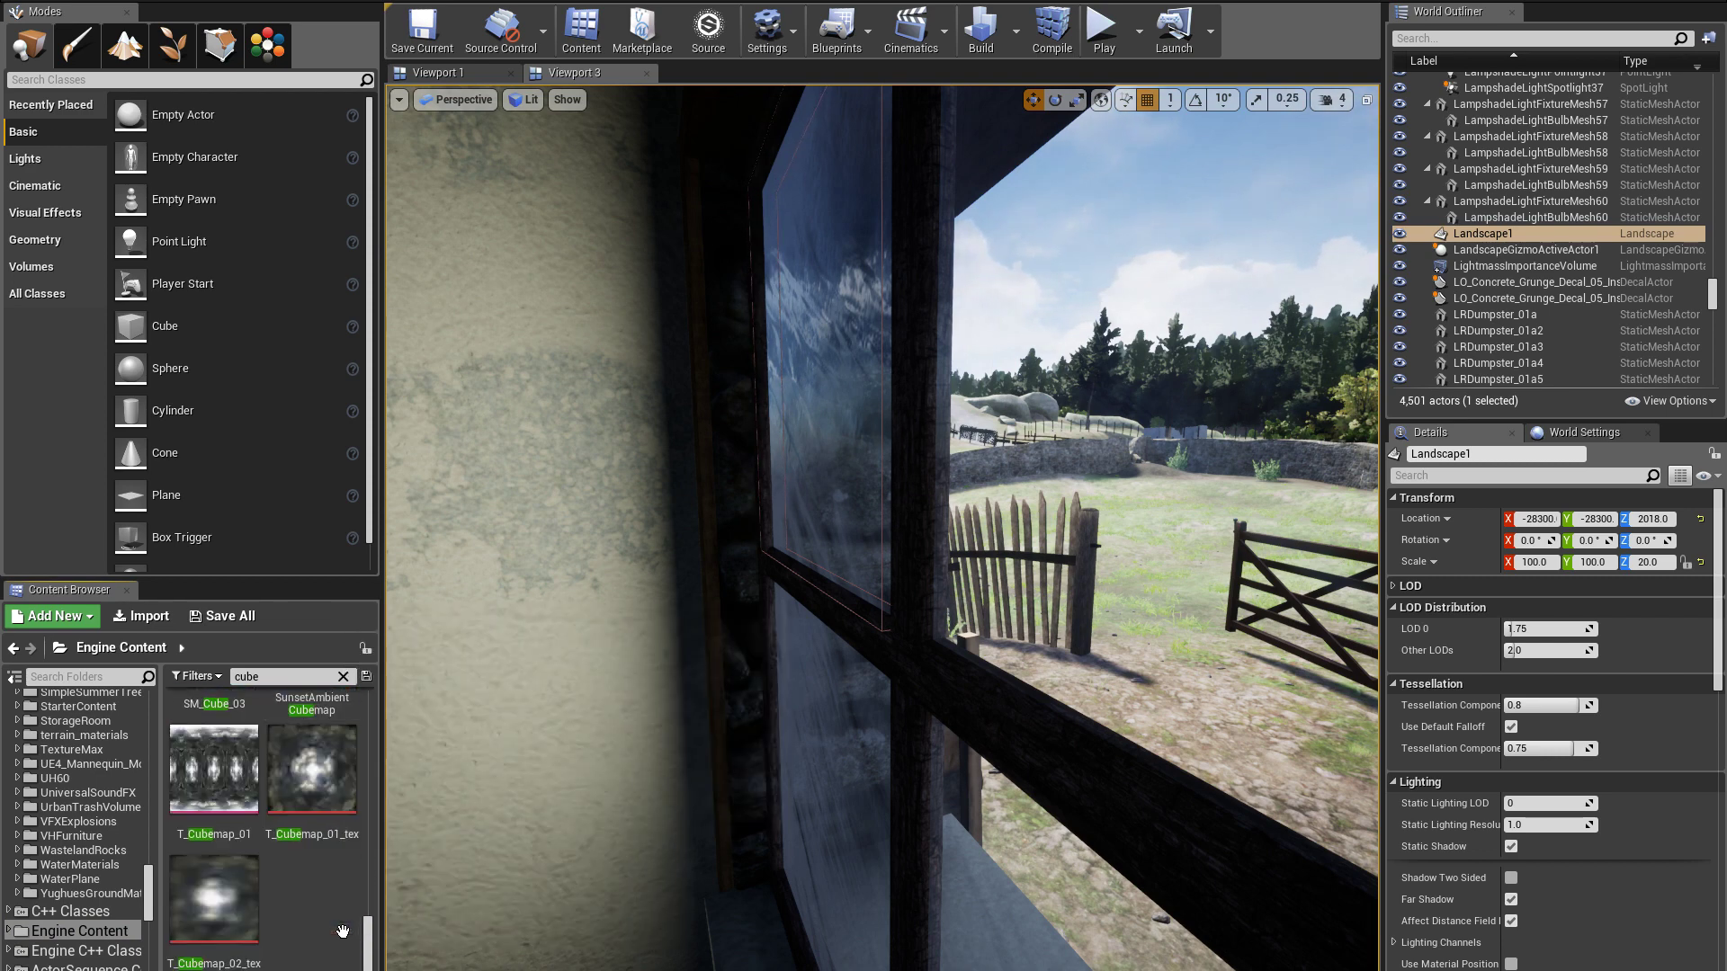
left_click(315, 824)
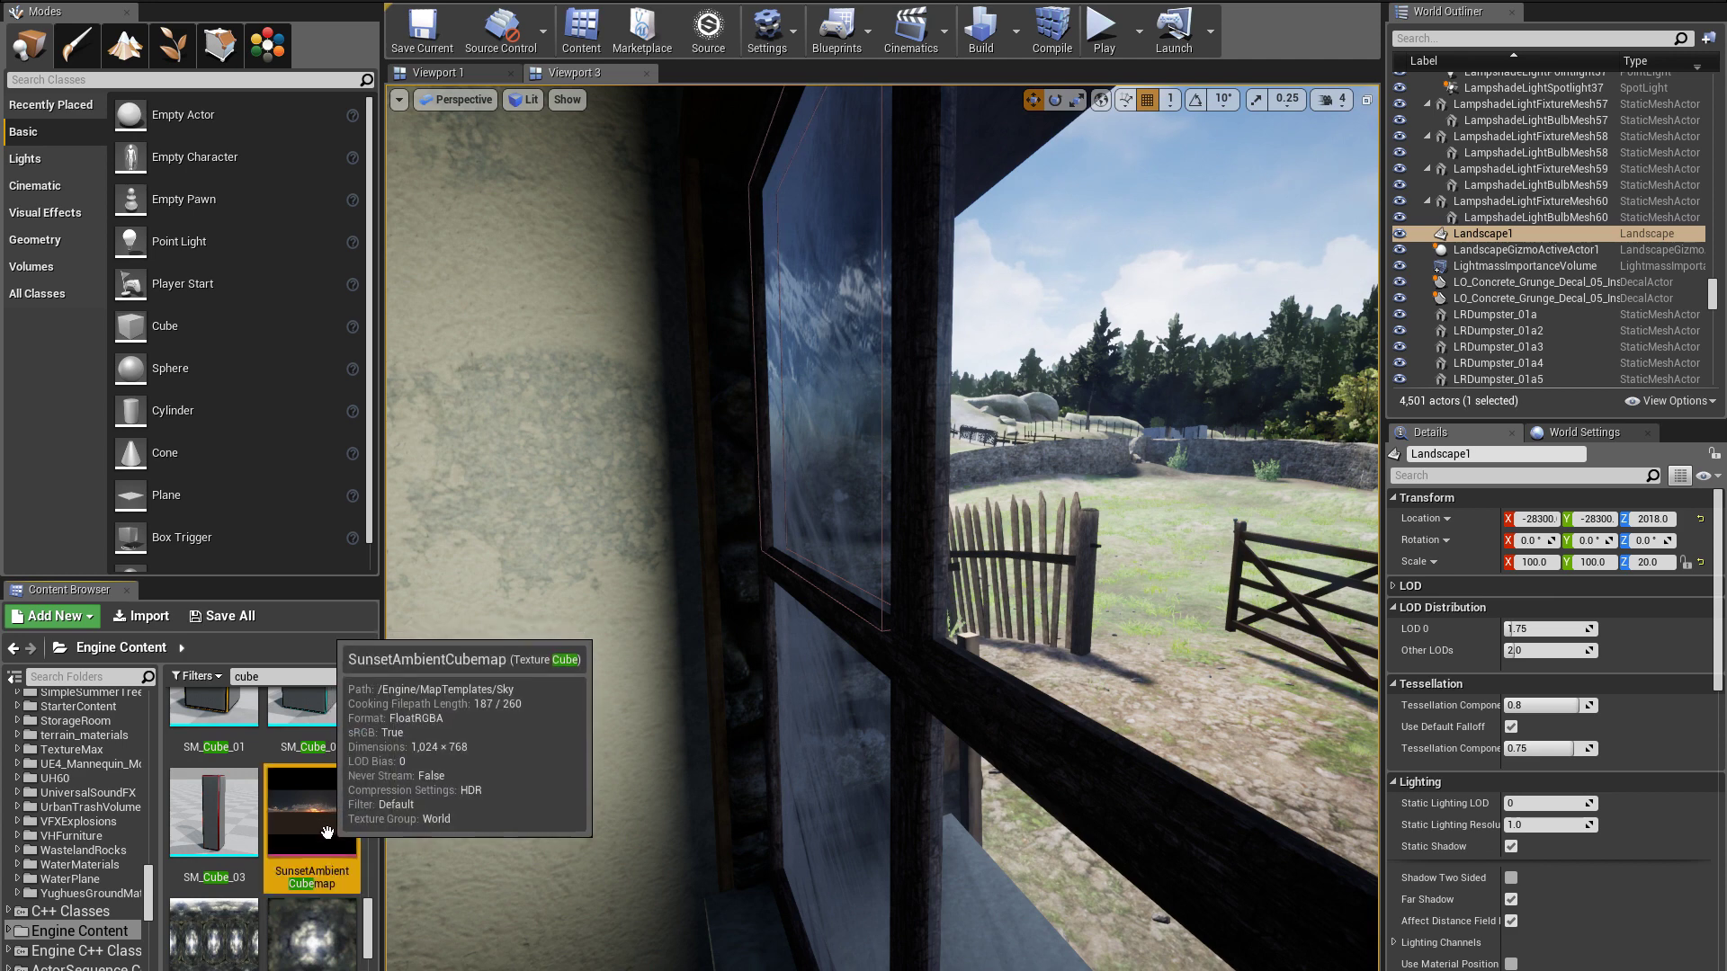
Set the faceout instance's environmenttex to SunsetAmbientCubemap, save the instance and locate it in the Content Browser
right_click_drag(607, 739, 633, 719)
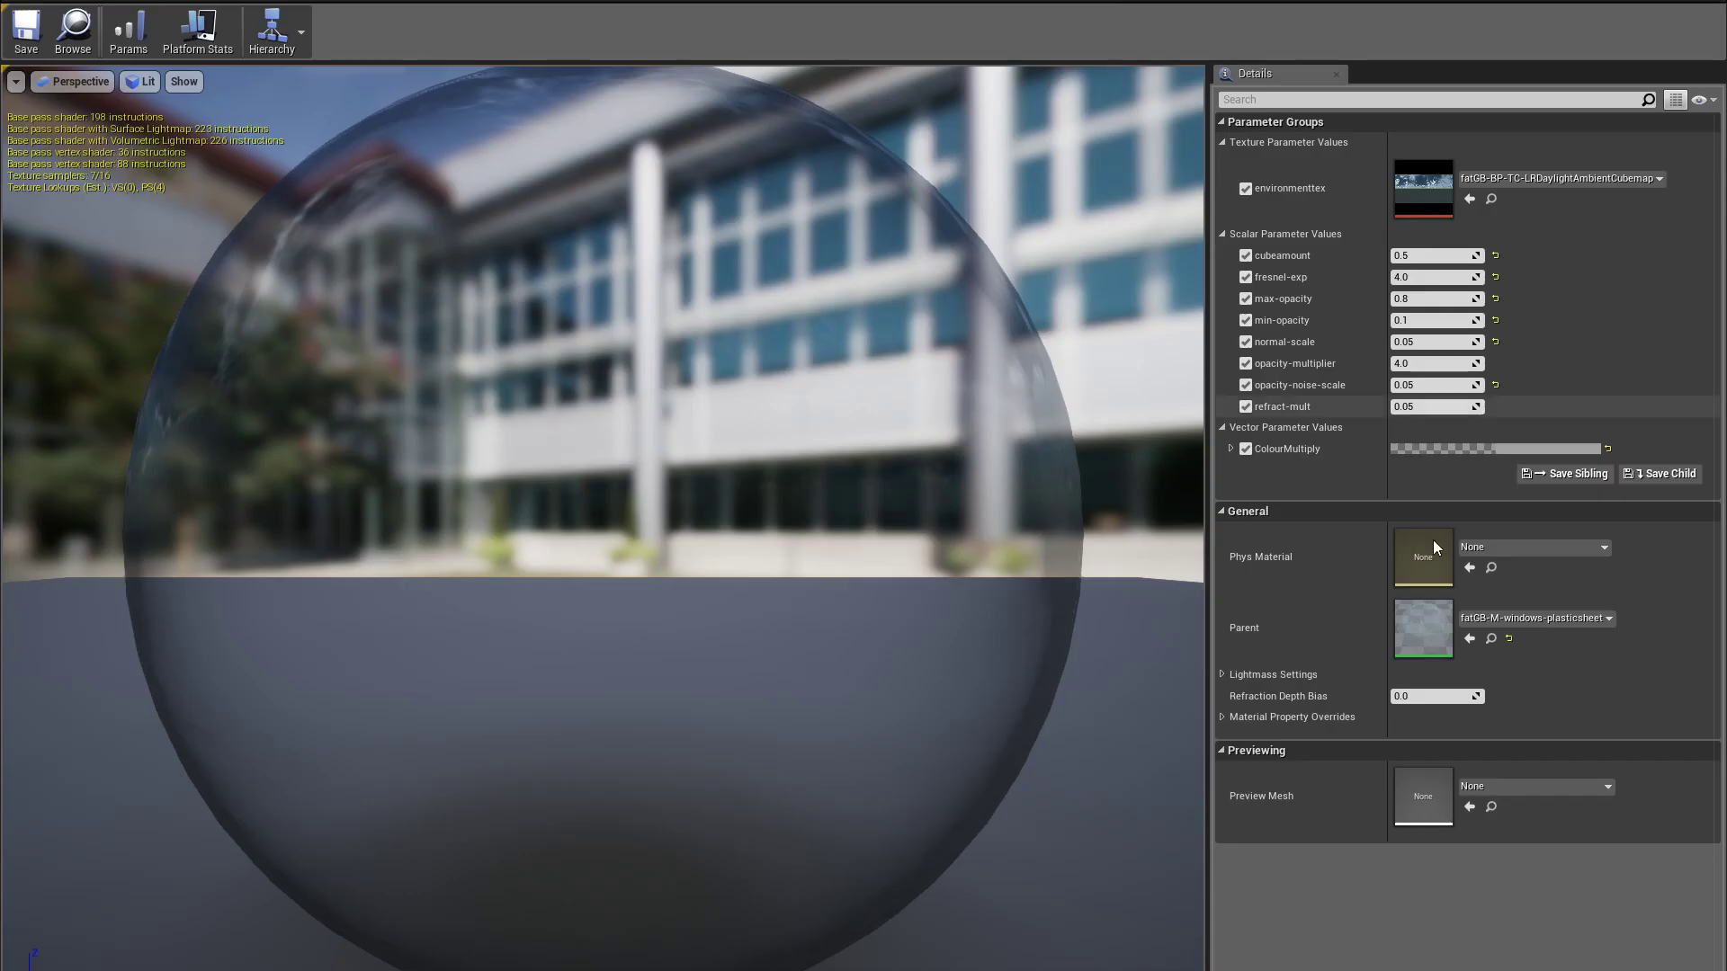
left_click_drag(790, 162, 784, 185)
left_click(38, 43)
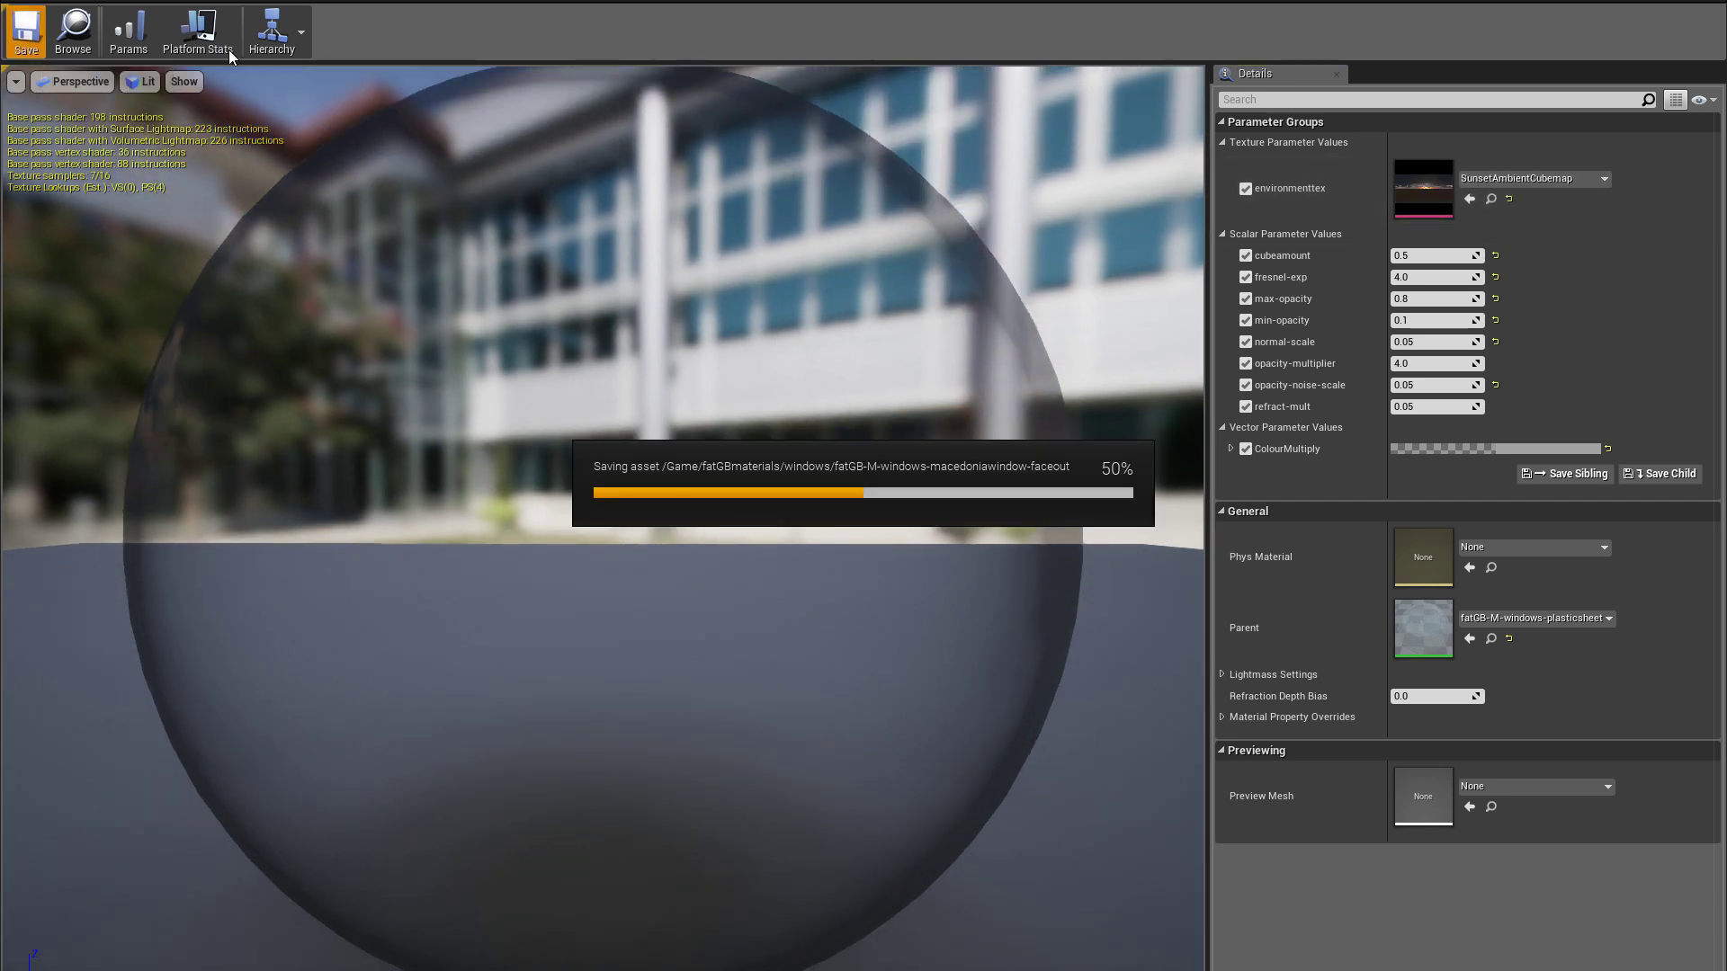
left_click(74, 36)
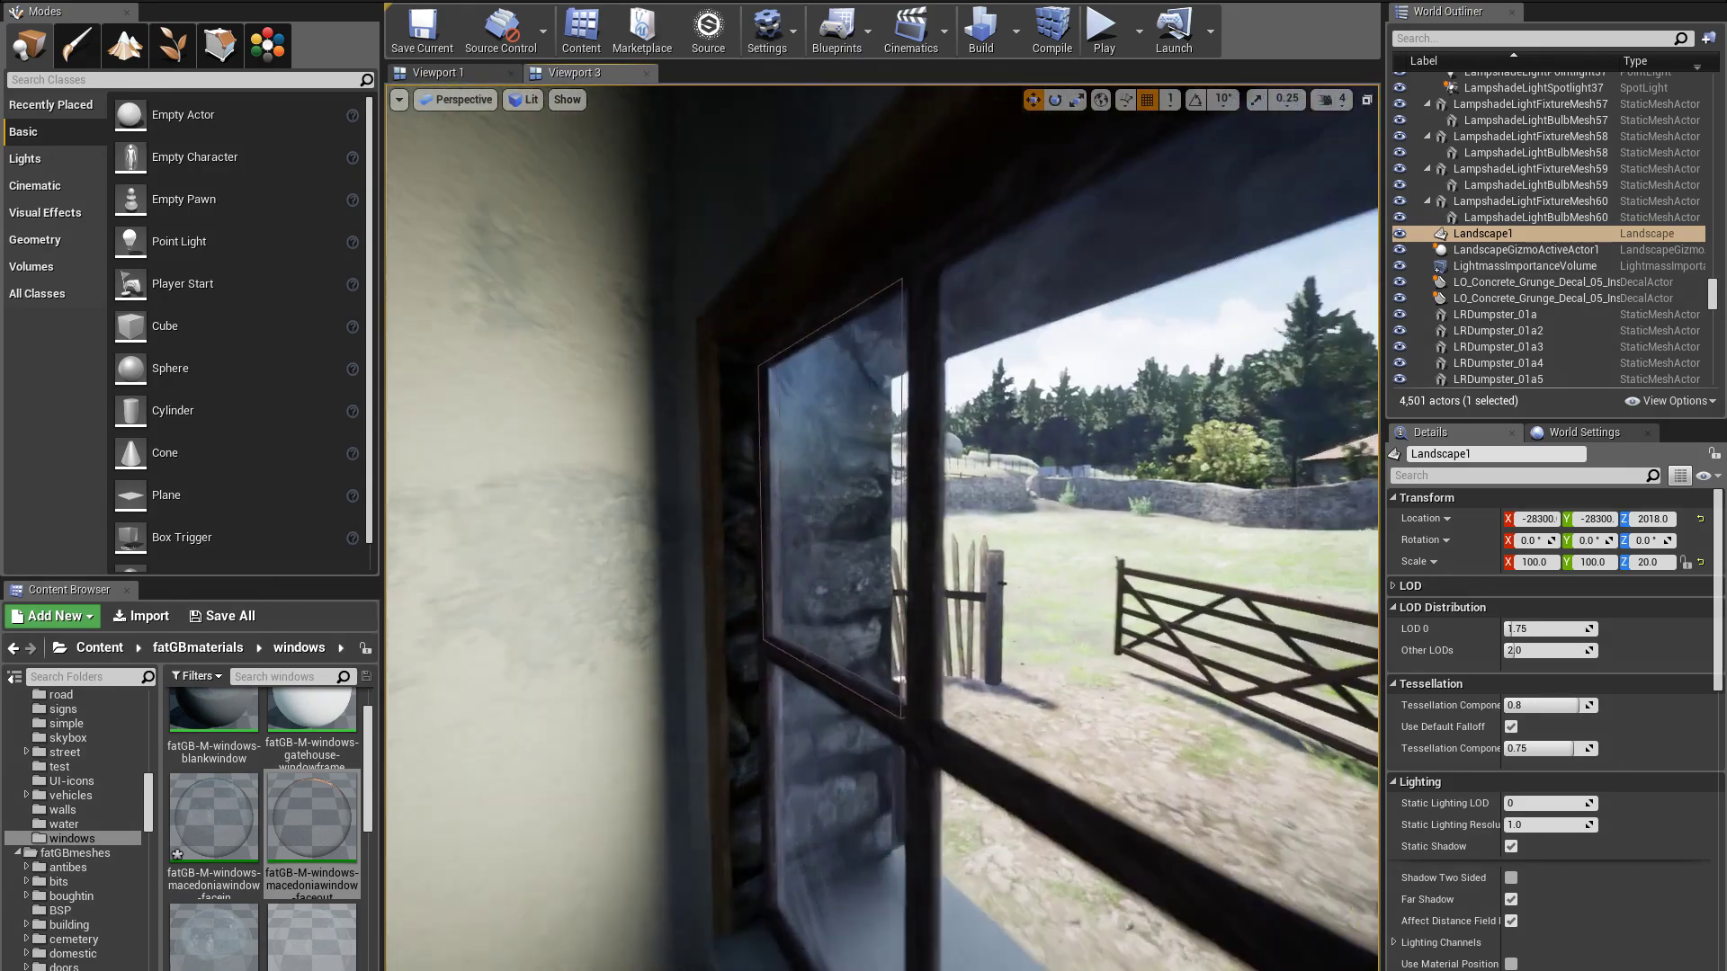
Examine the sunset cubemap reflection on the window glass at shallow angles from inside the room
right_click_drag(556, 367, 521, 367)
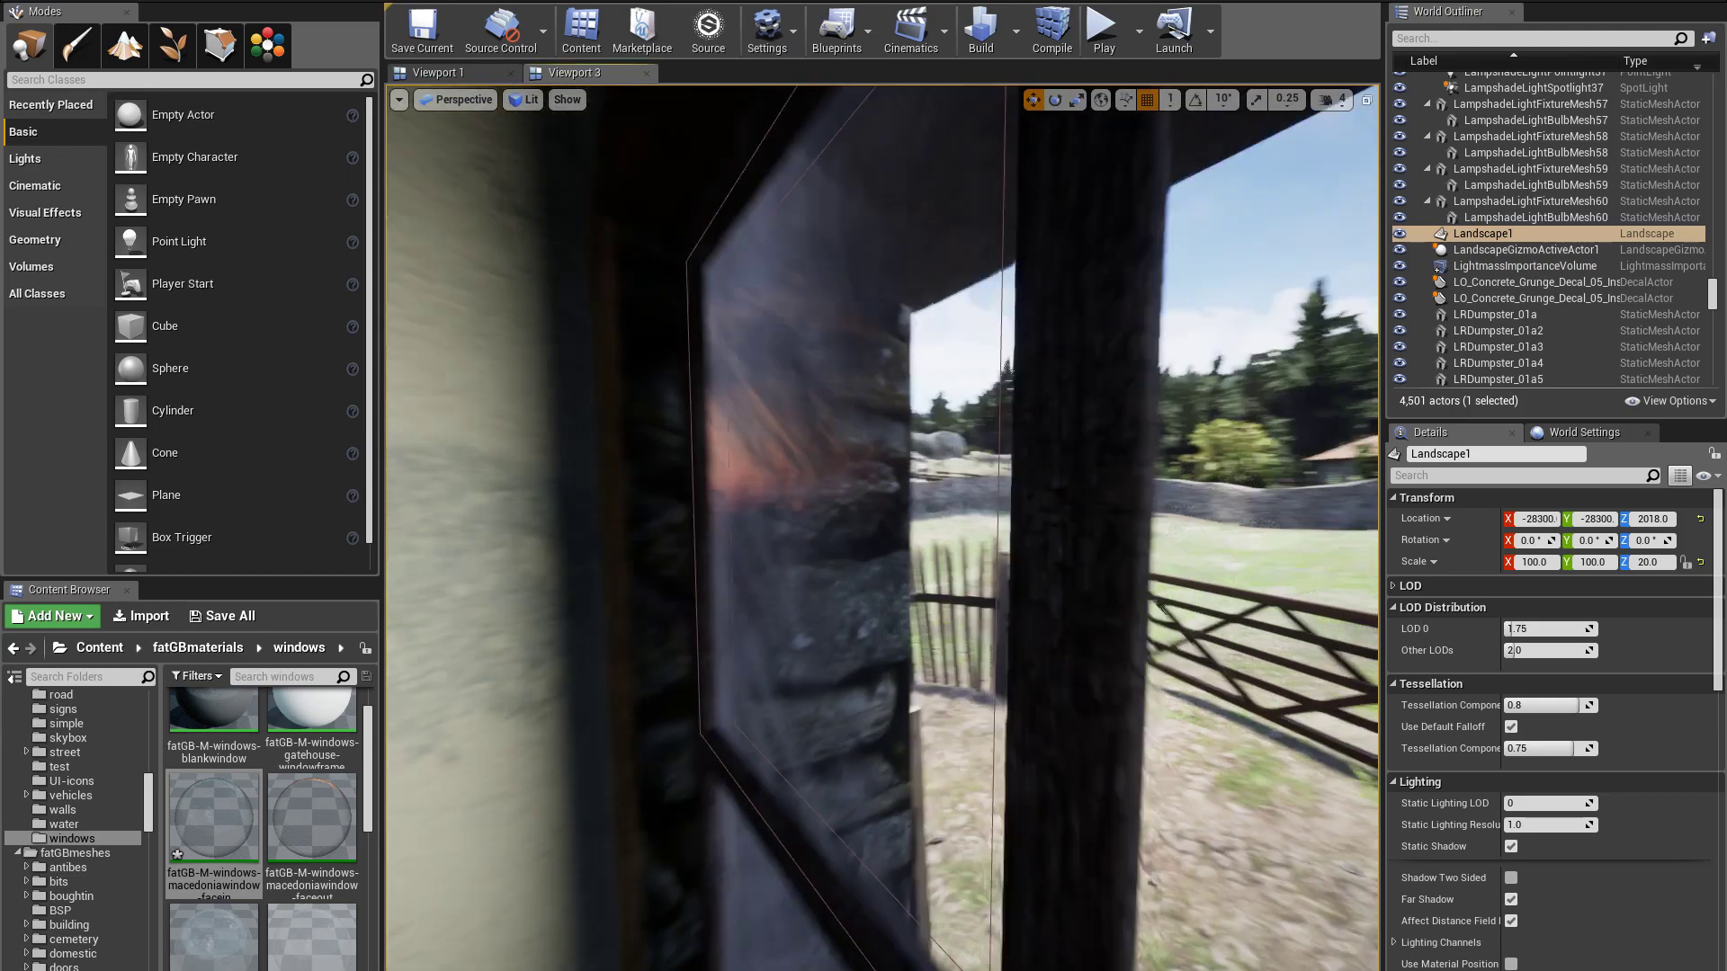
right_click_drag(881, 527, 791, 534)
key("a")
key("d")
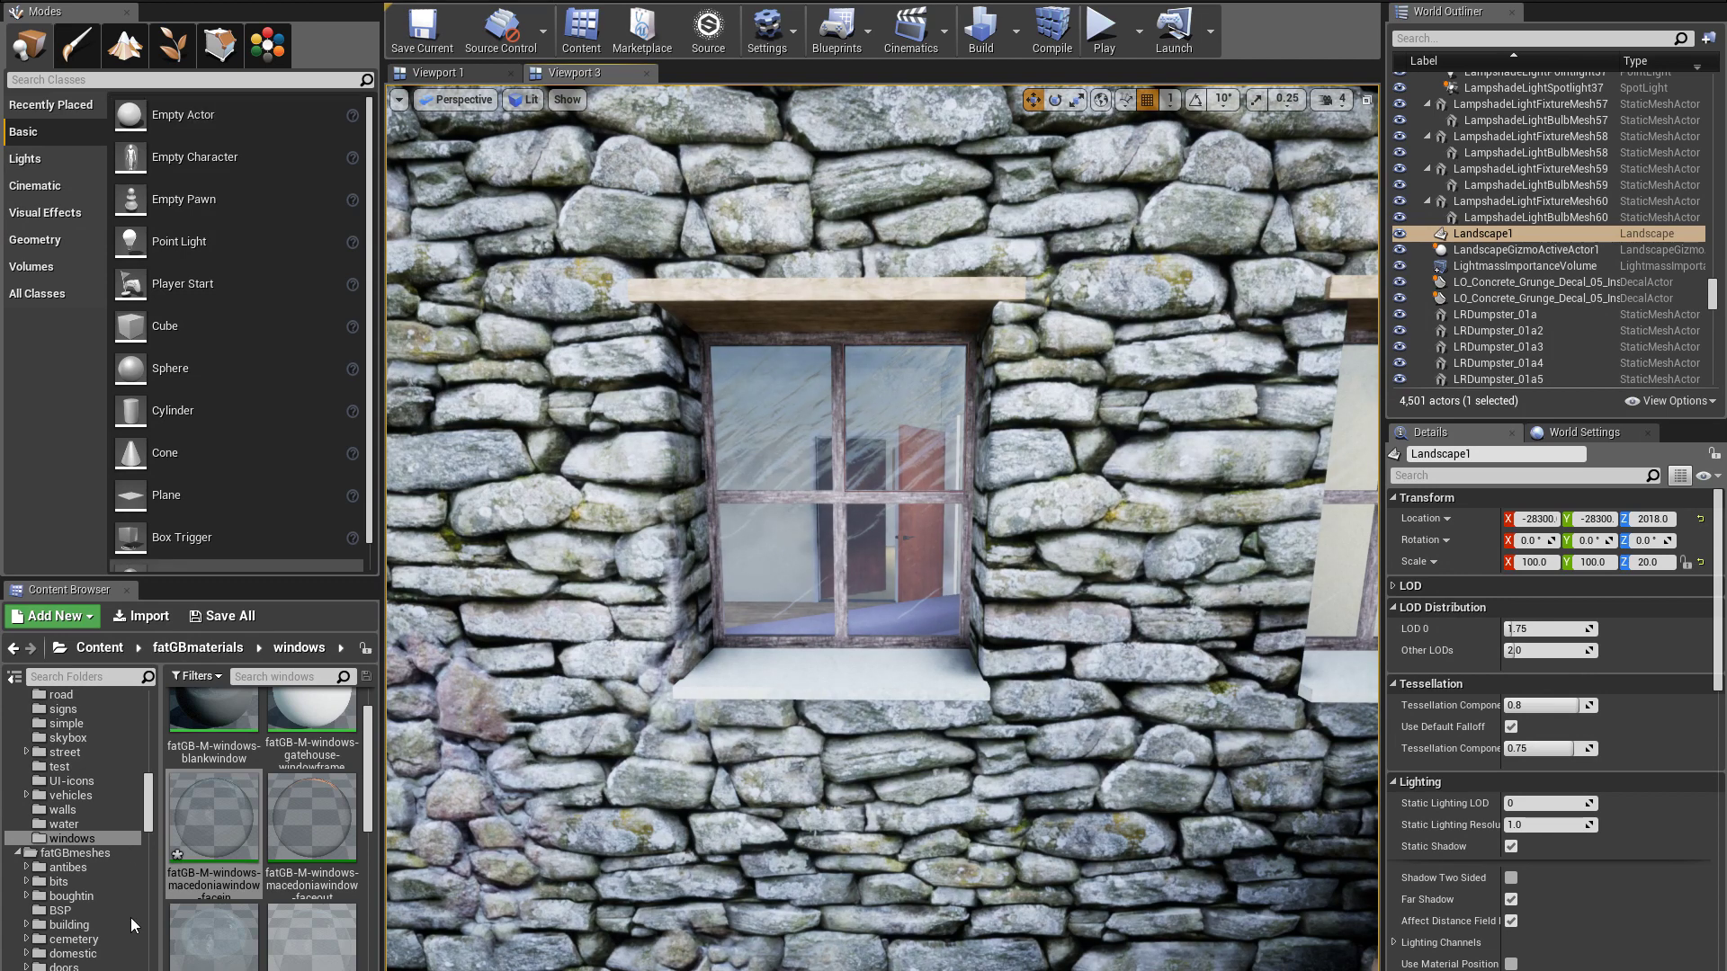
Select the house window frame in the level, locate its fatGB-BP-macedonia-windowframe blueprint and open it
left_click(813, 472)
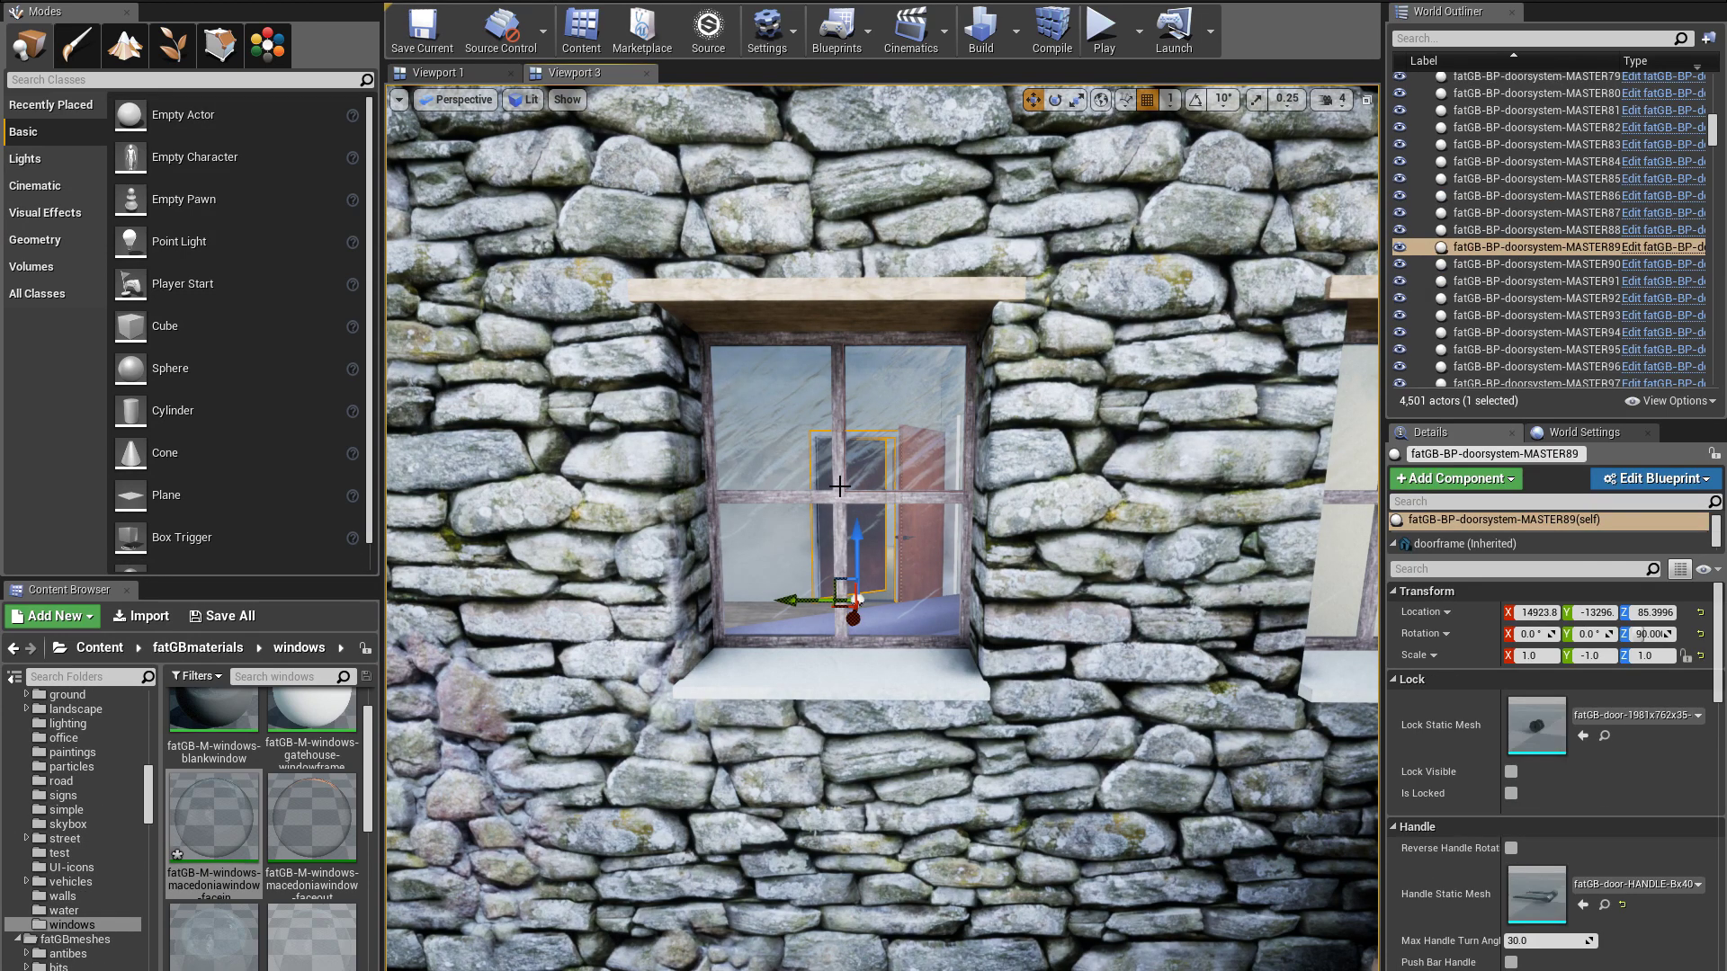
right_click(1576, 235)
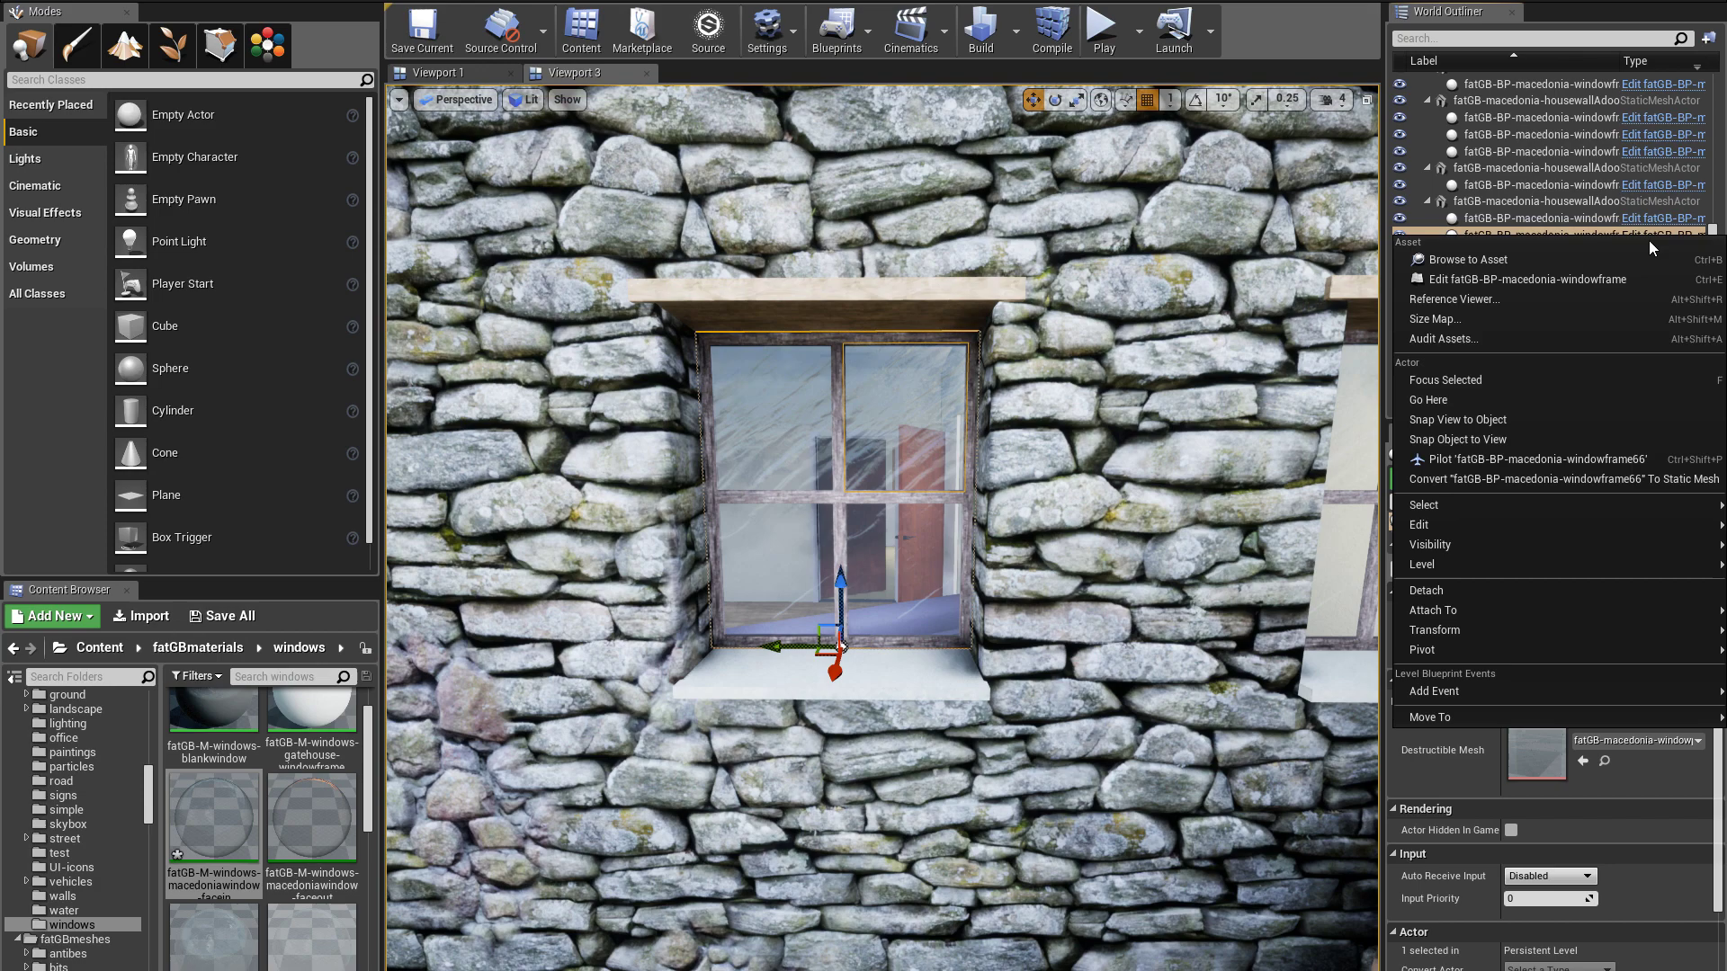
left_click(1549, 256)
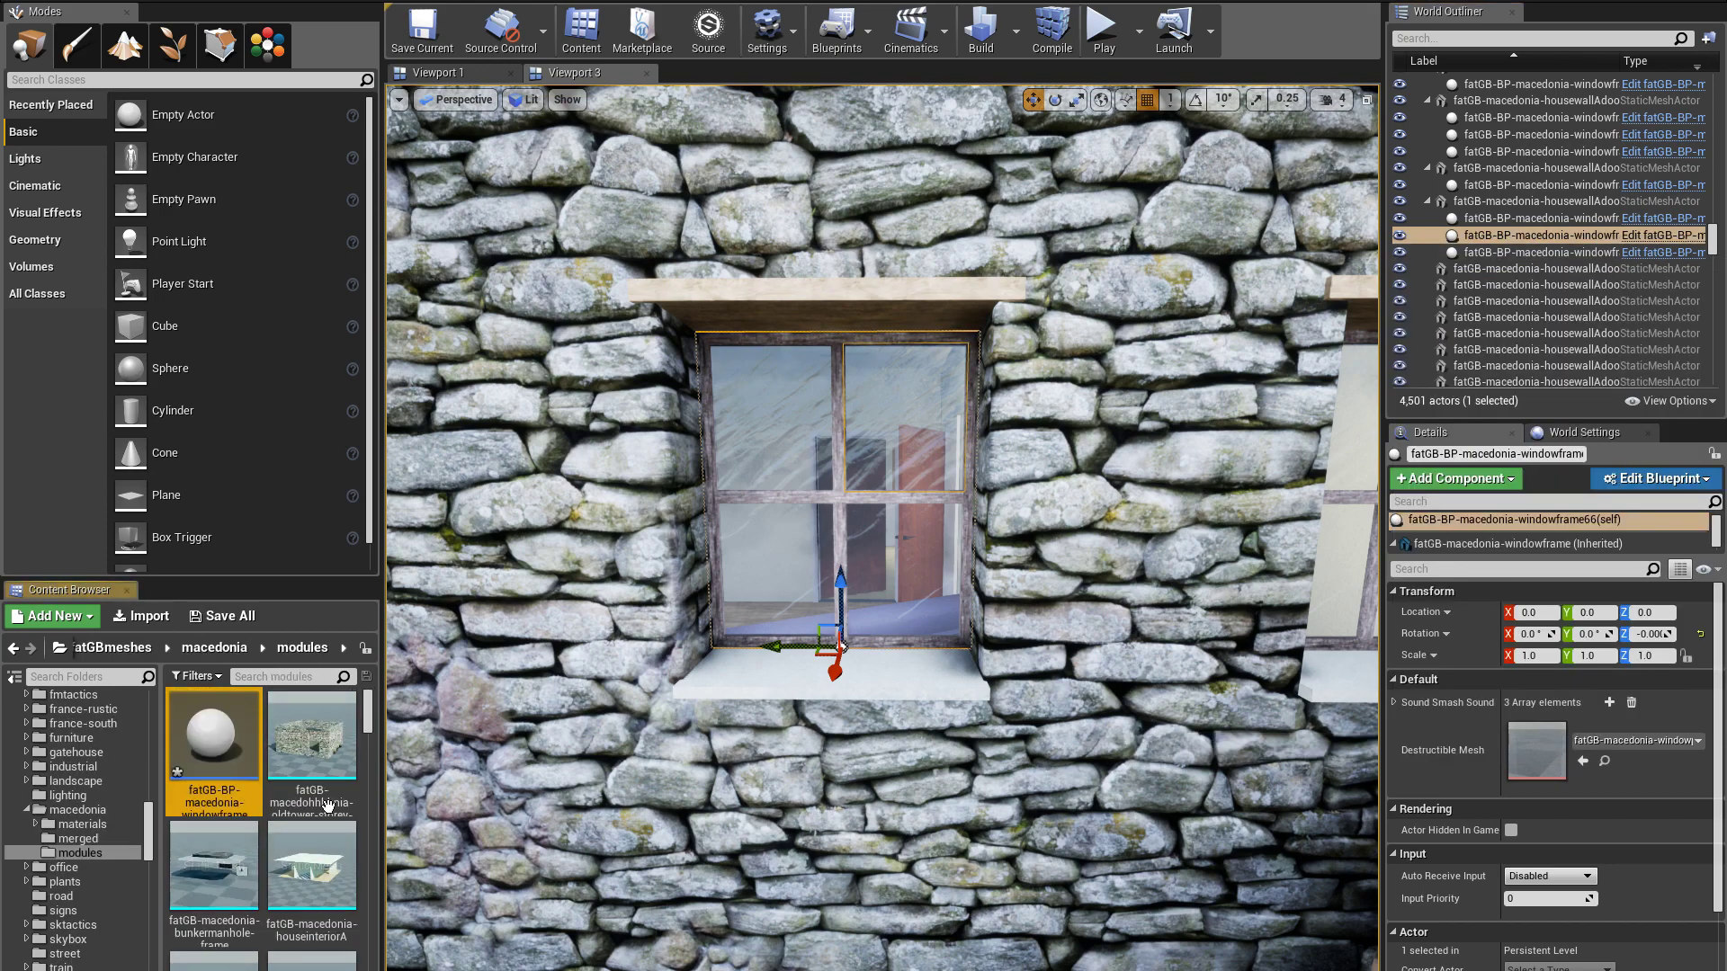
double_click(212, 747)
left_click_drag(761, 458, 660, 488)
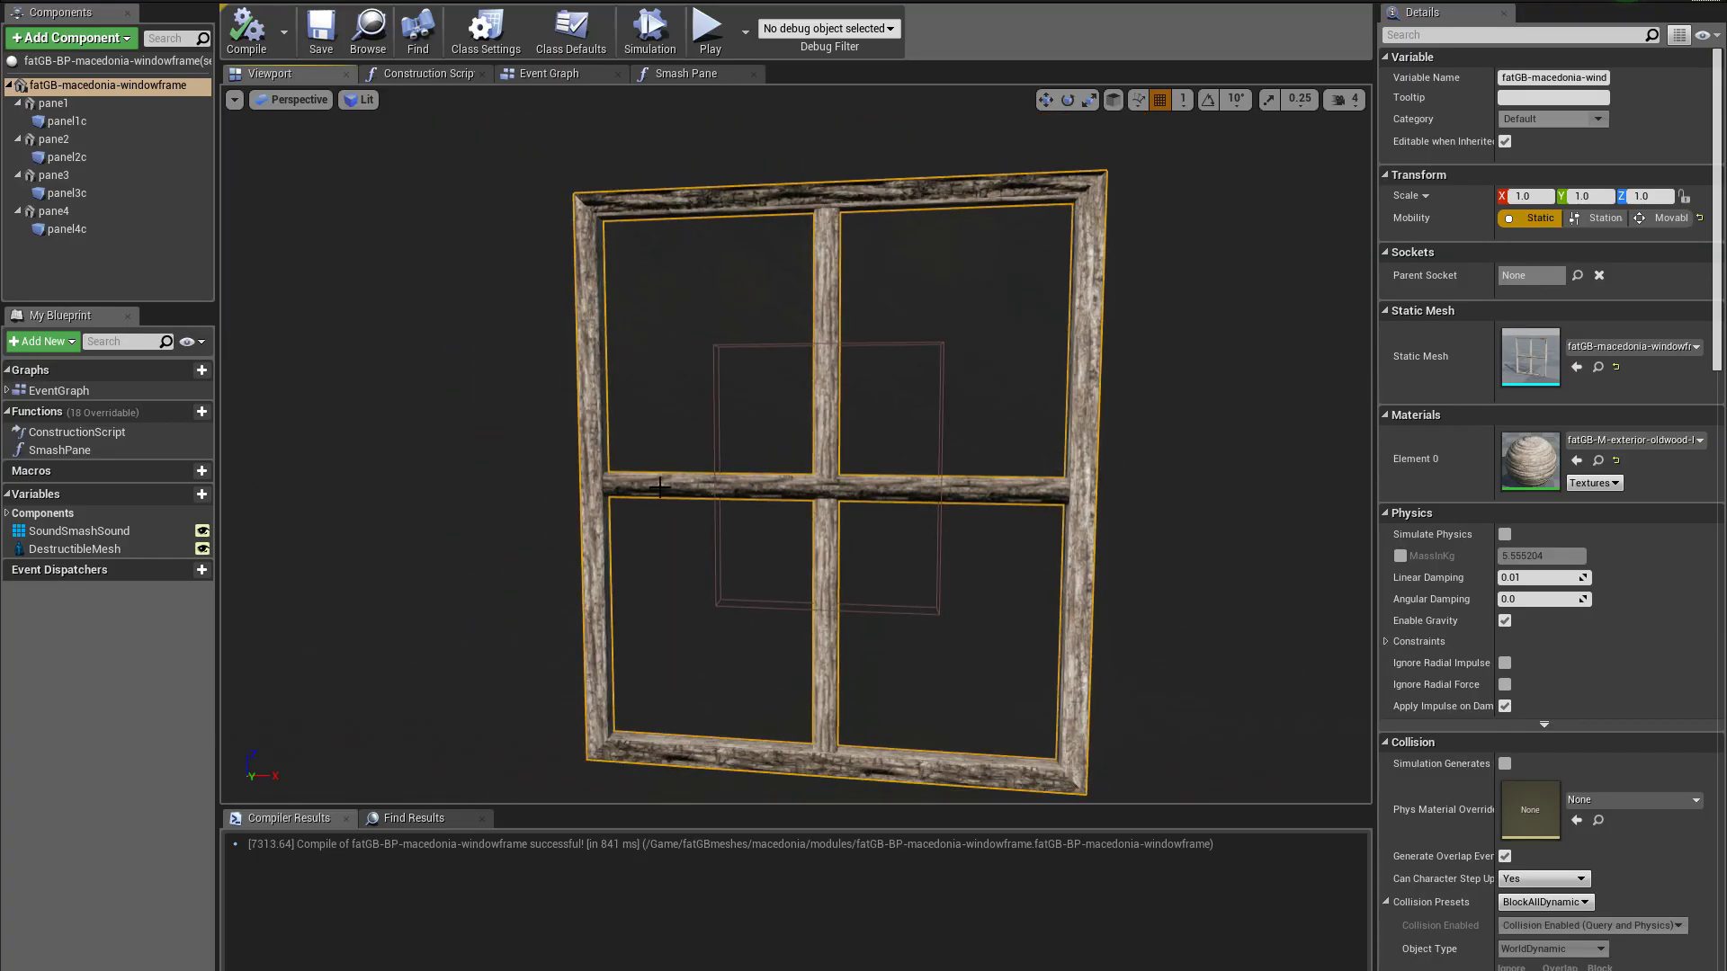
Inspect the pane1 to pane4 meshes and the panel1c collision box in the window frame blueprint
left_click(53, 103)
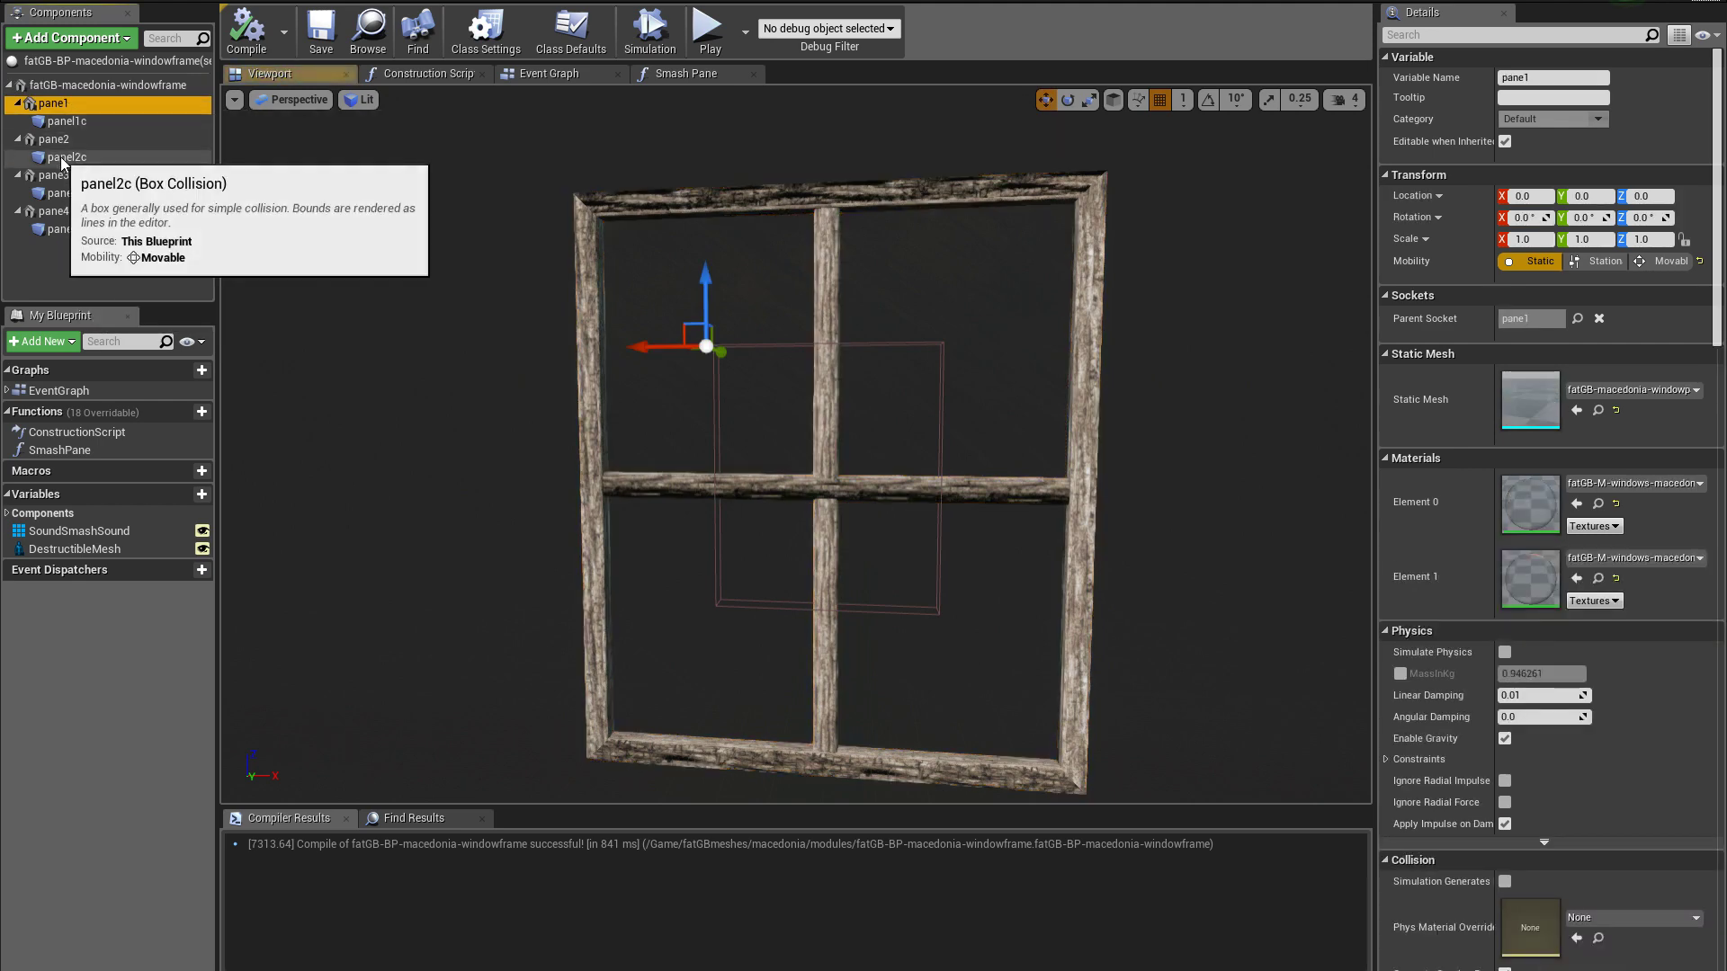
left_click(58, 141)
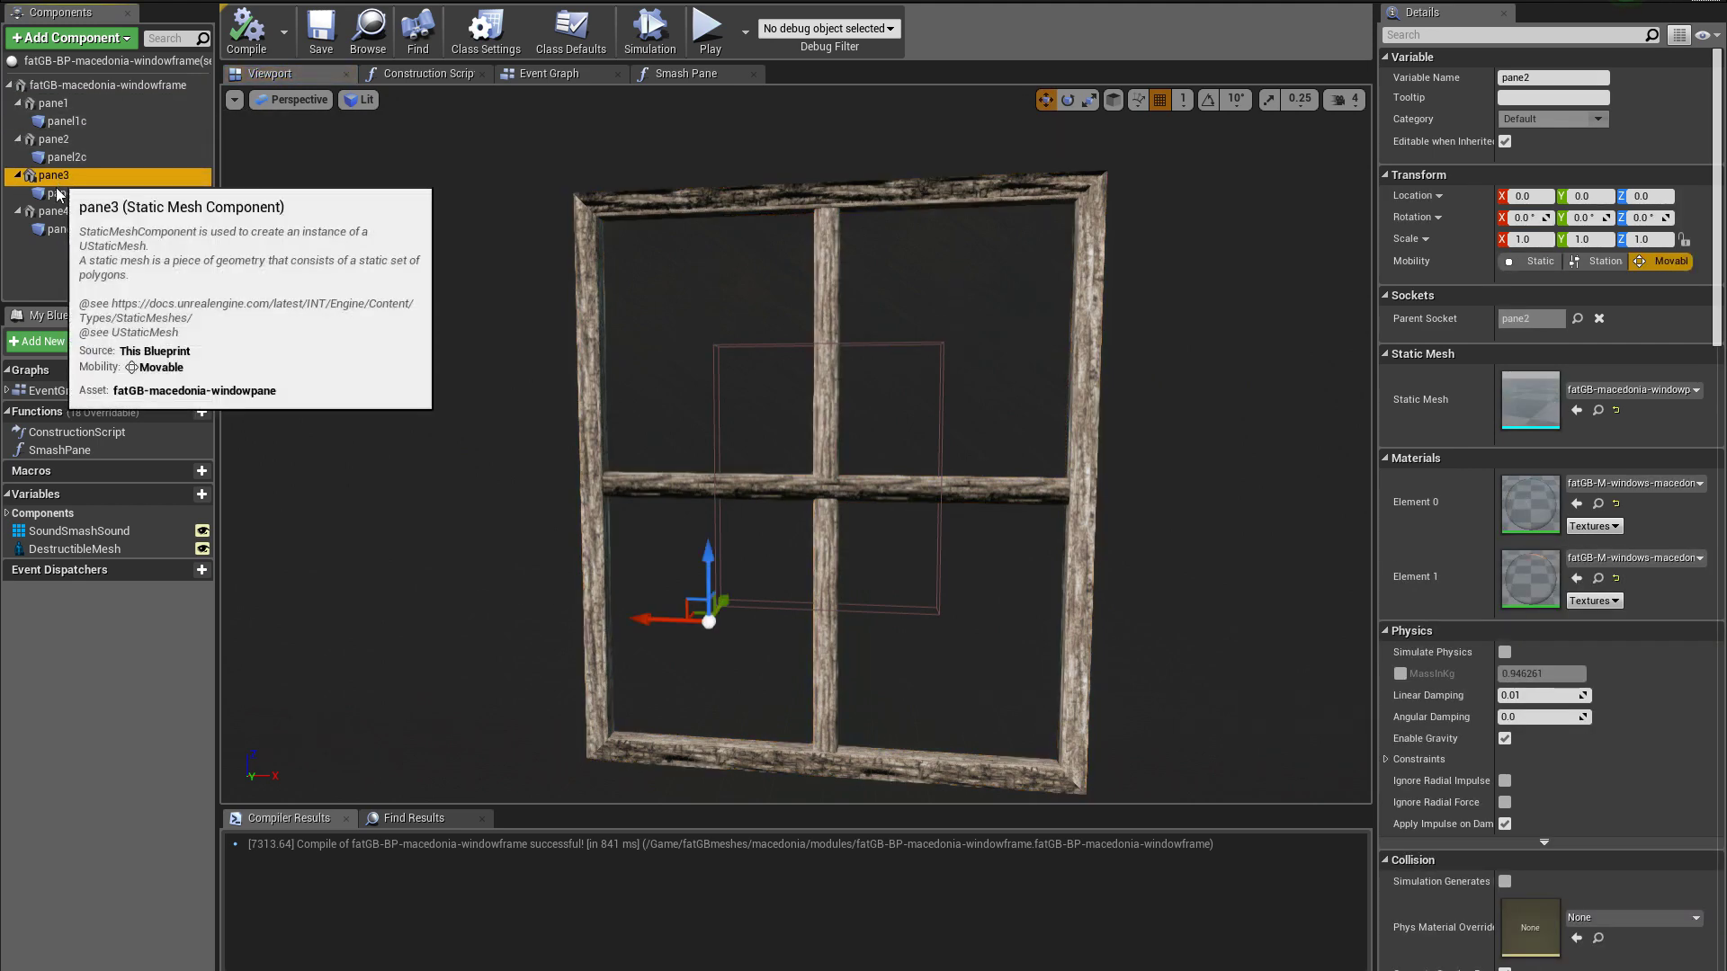
double_click(53, 211)
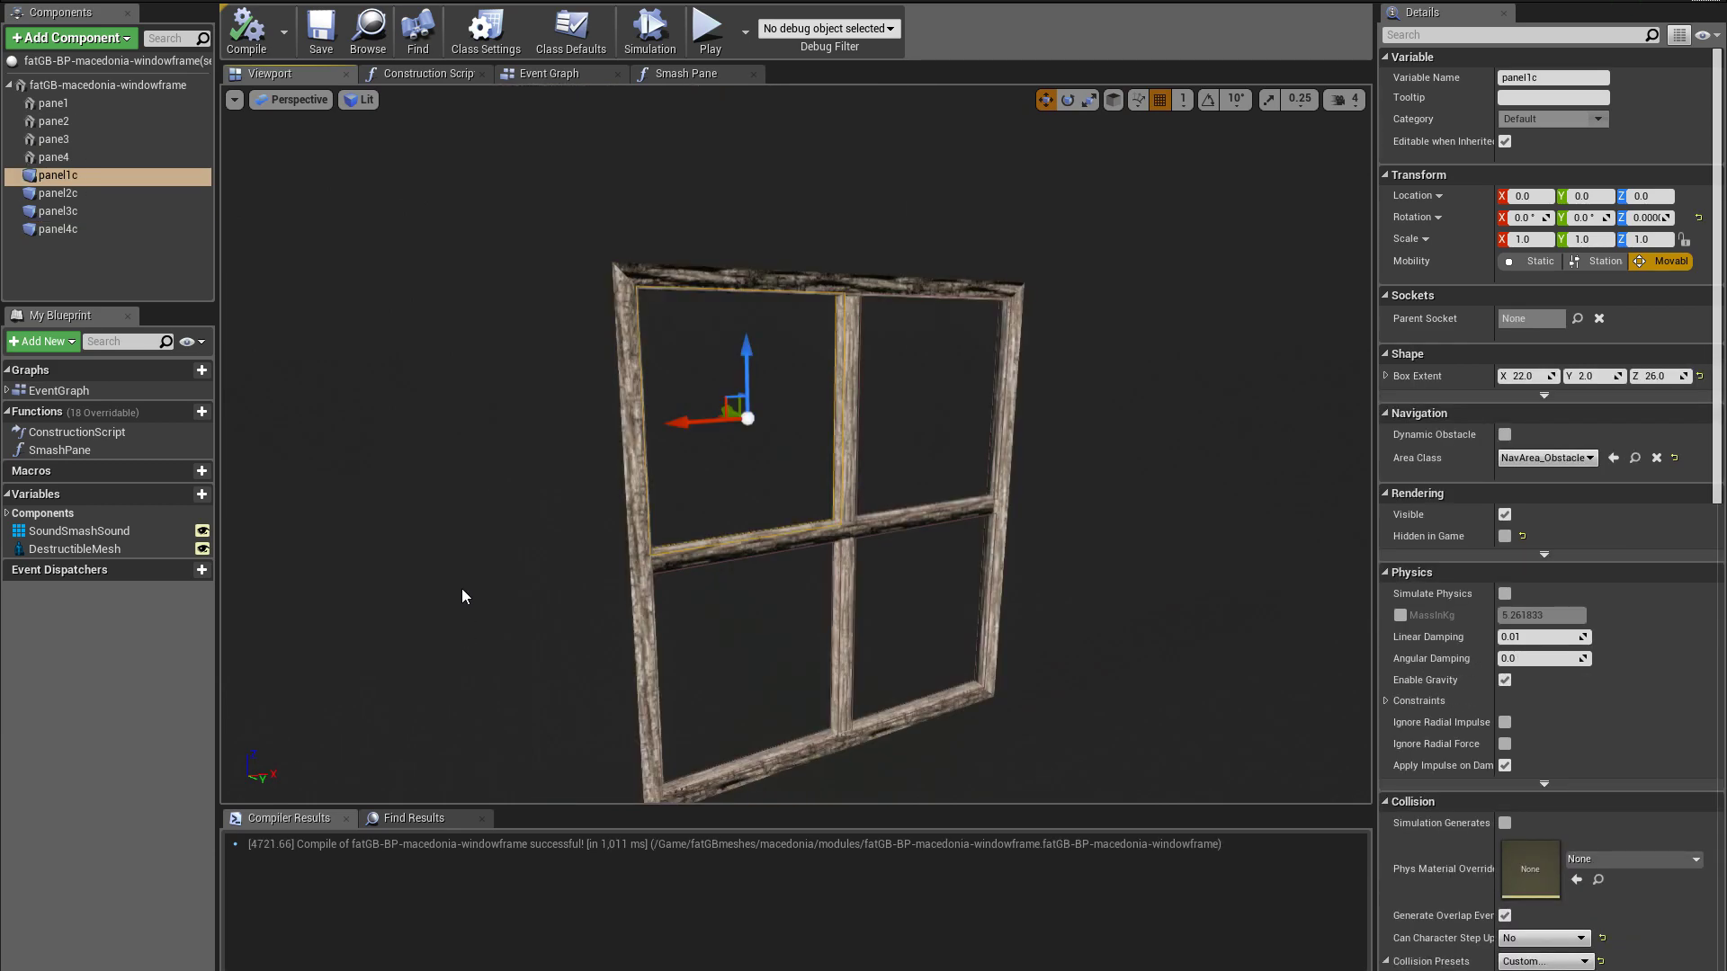
right_click_drag(462, 596, 422, 558)
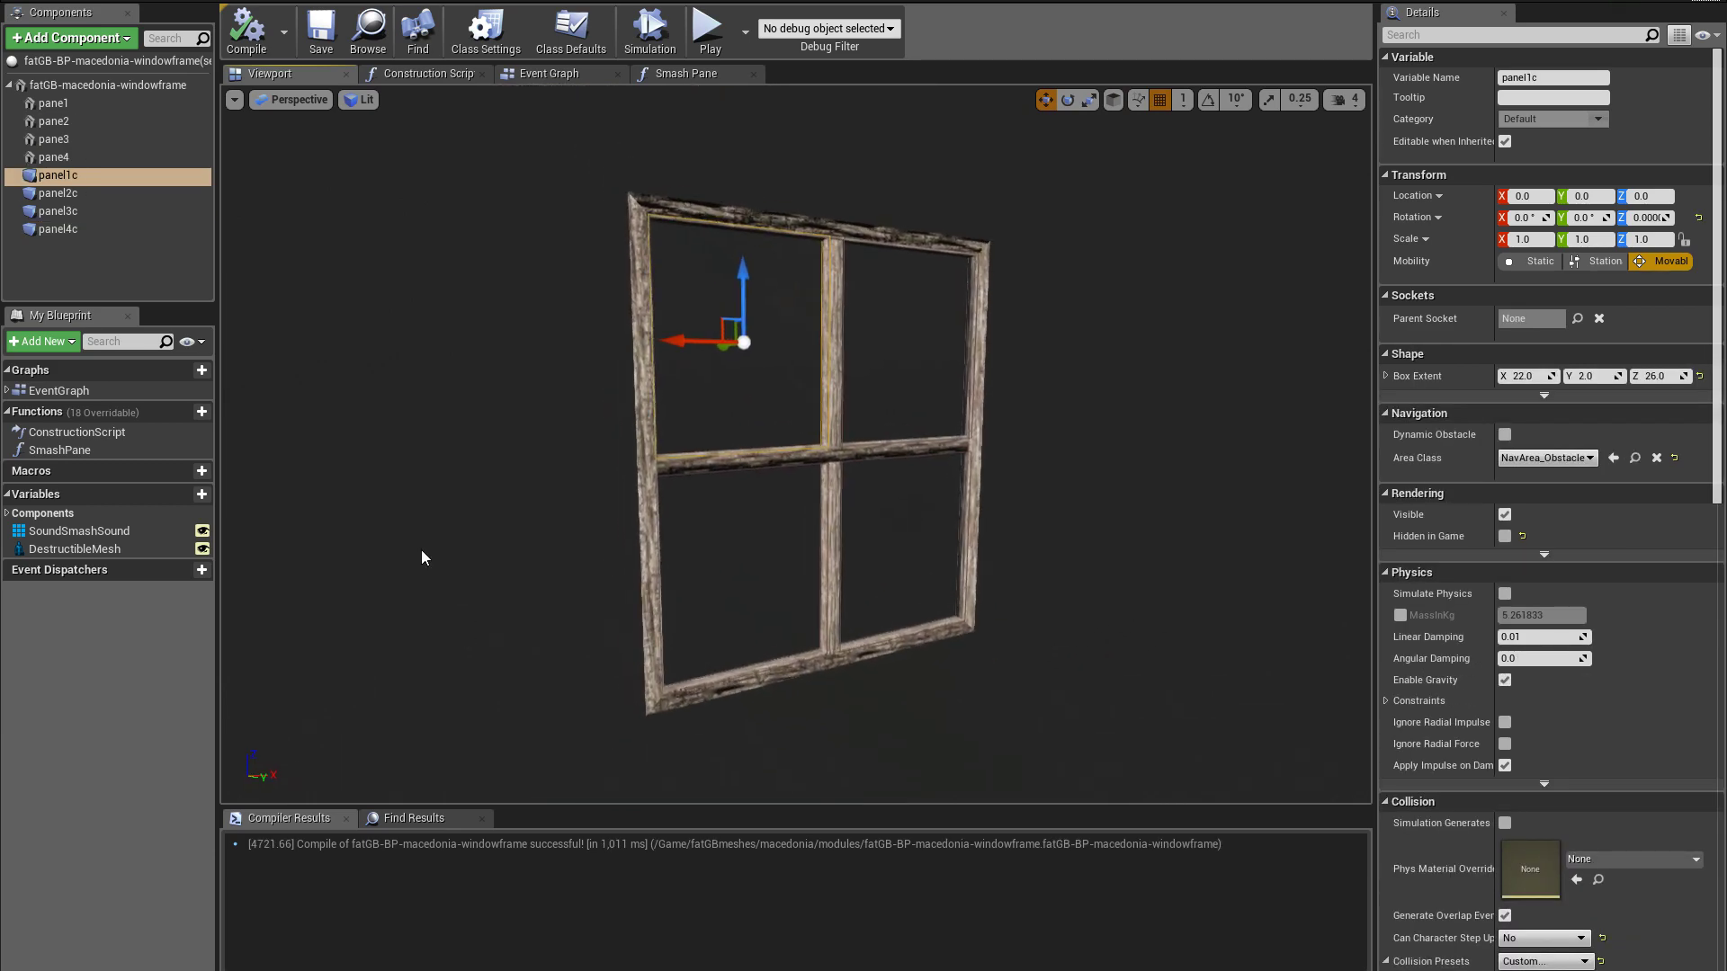
Review the panel1c to panel4c collision boxes one after another in the window frame blueprint
left_click(56, 176)
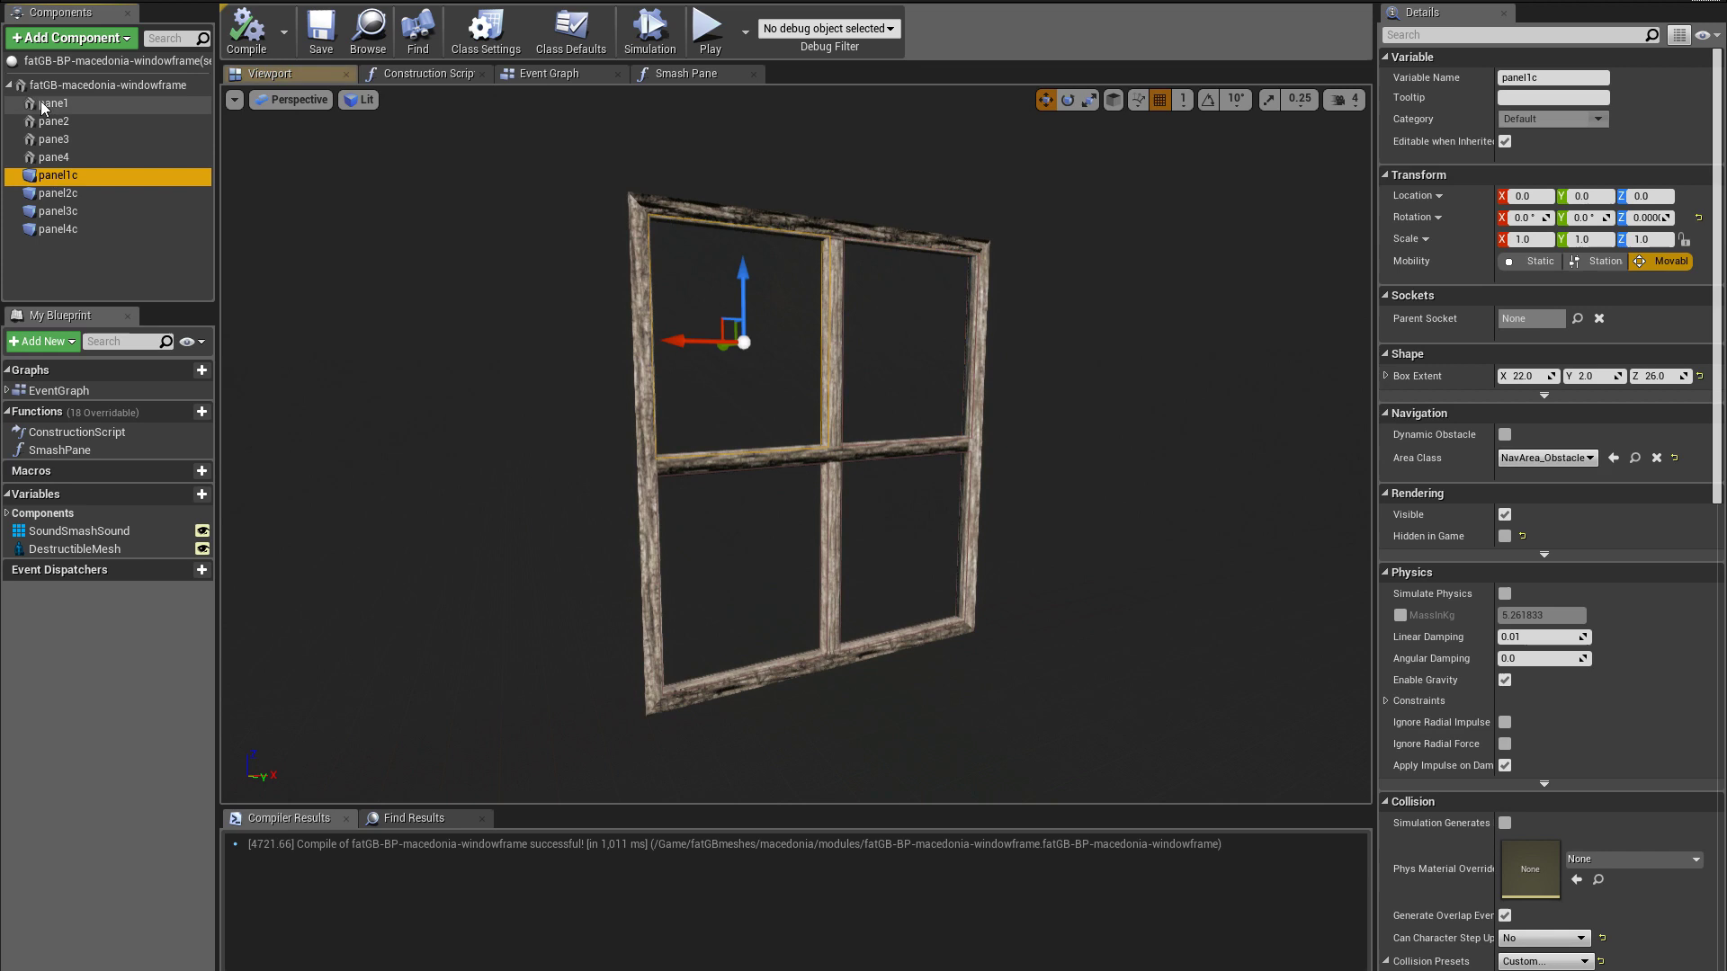
key("Down")
key("Down")
key("Down")
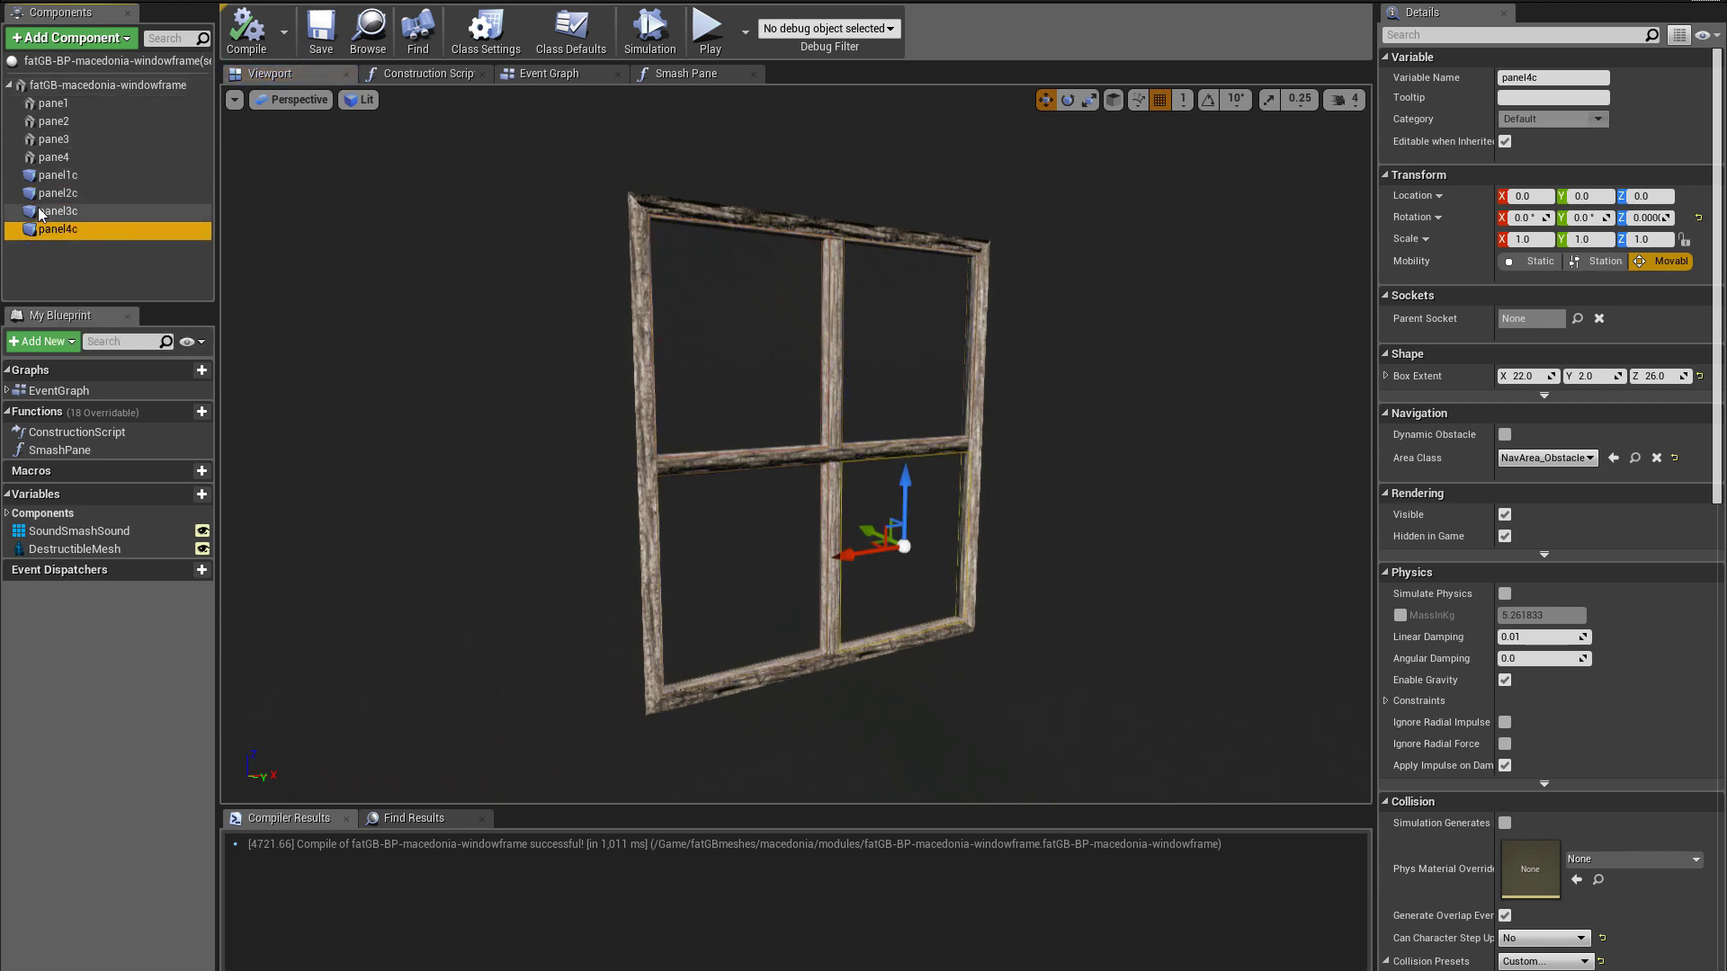
Enable Hidden in Game for the panel1c, panel2c, panel3c and panel4c collision boxes together
left_click(42, 193)
left_click(44, 176)
left_click(61, 231, "shift")
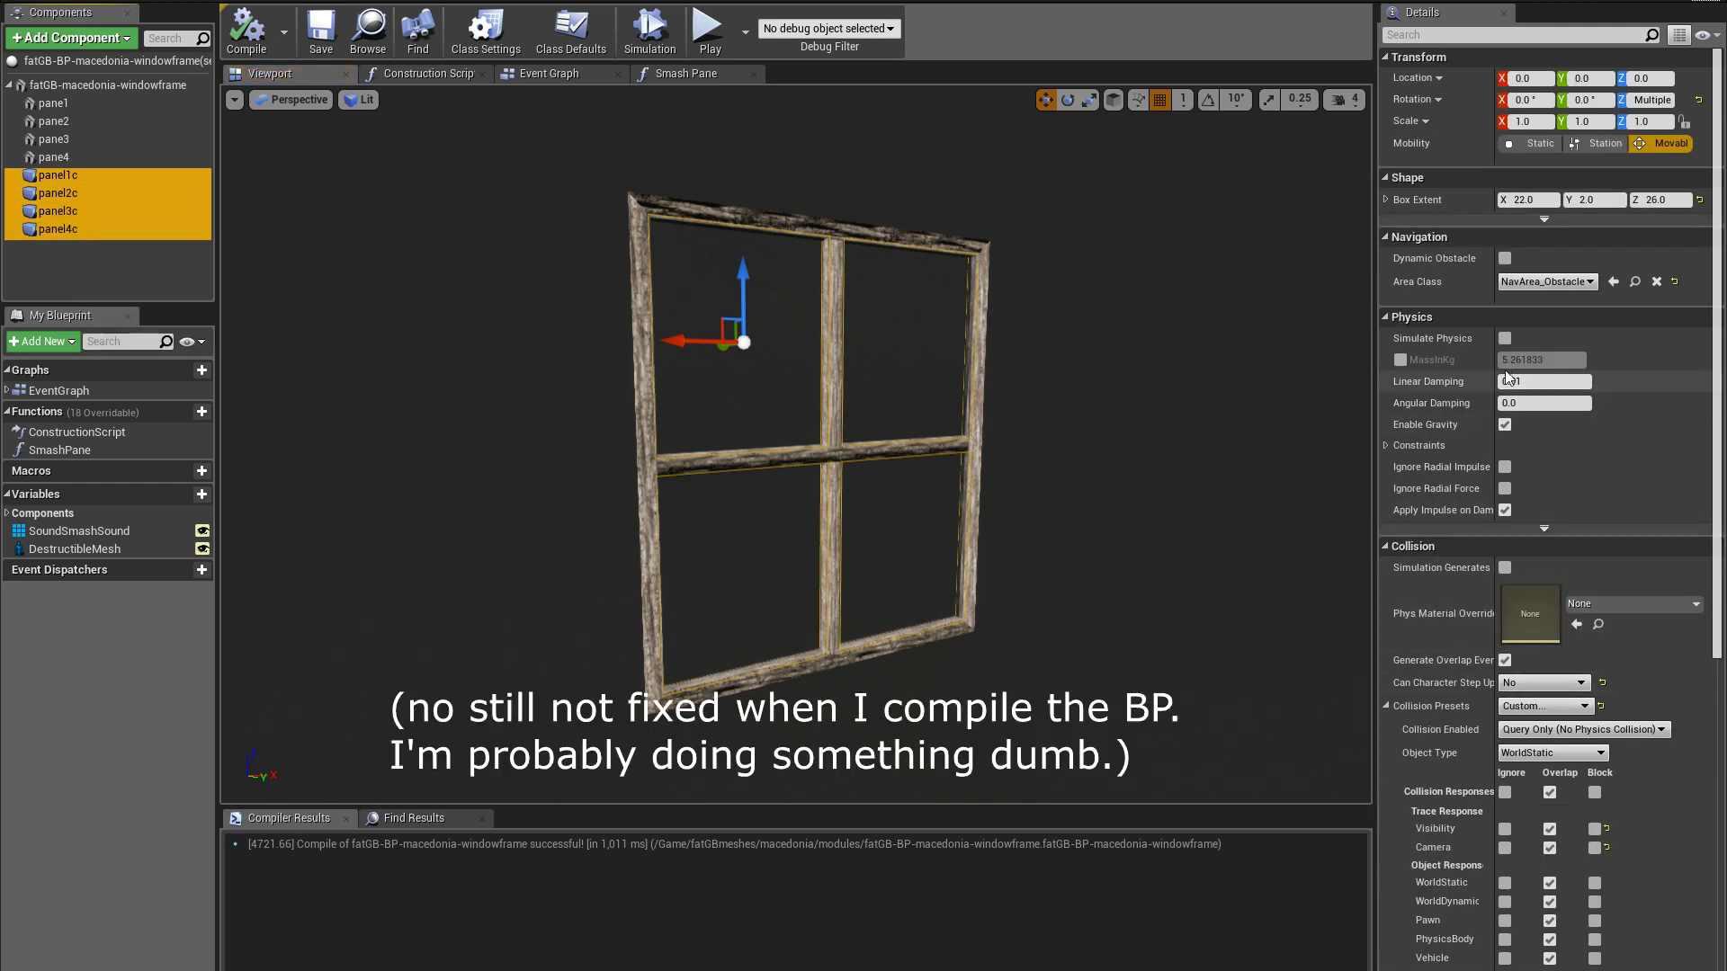
scroll(1520, 564, "down", 6)
scroll(1519, 564, "up", 6)
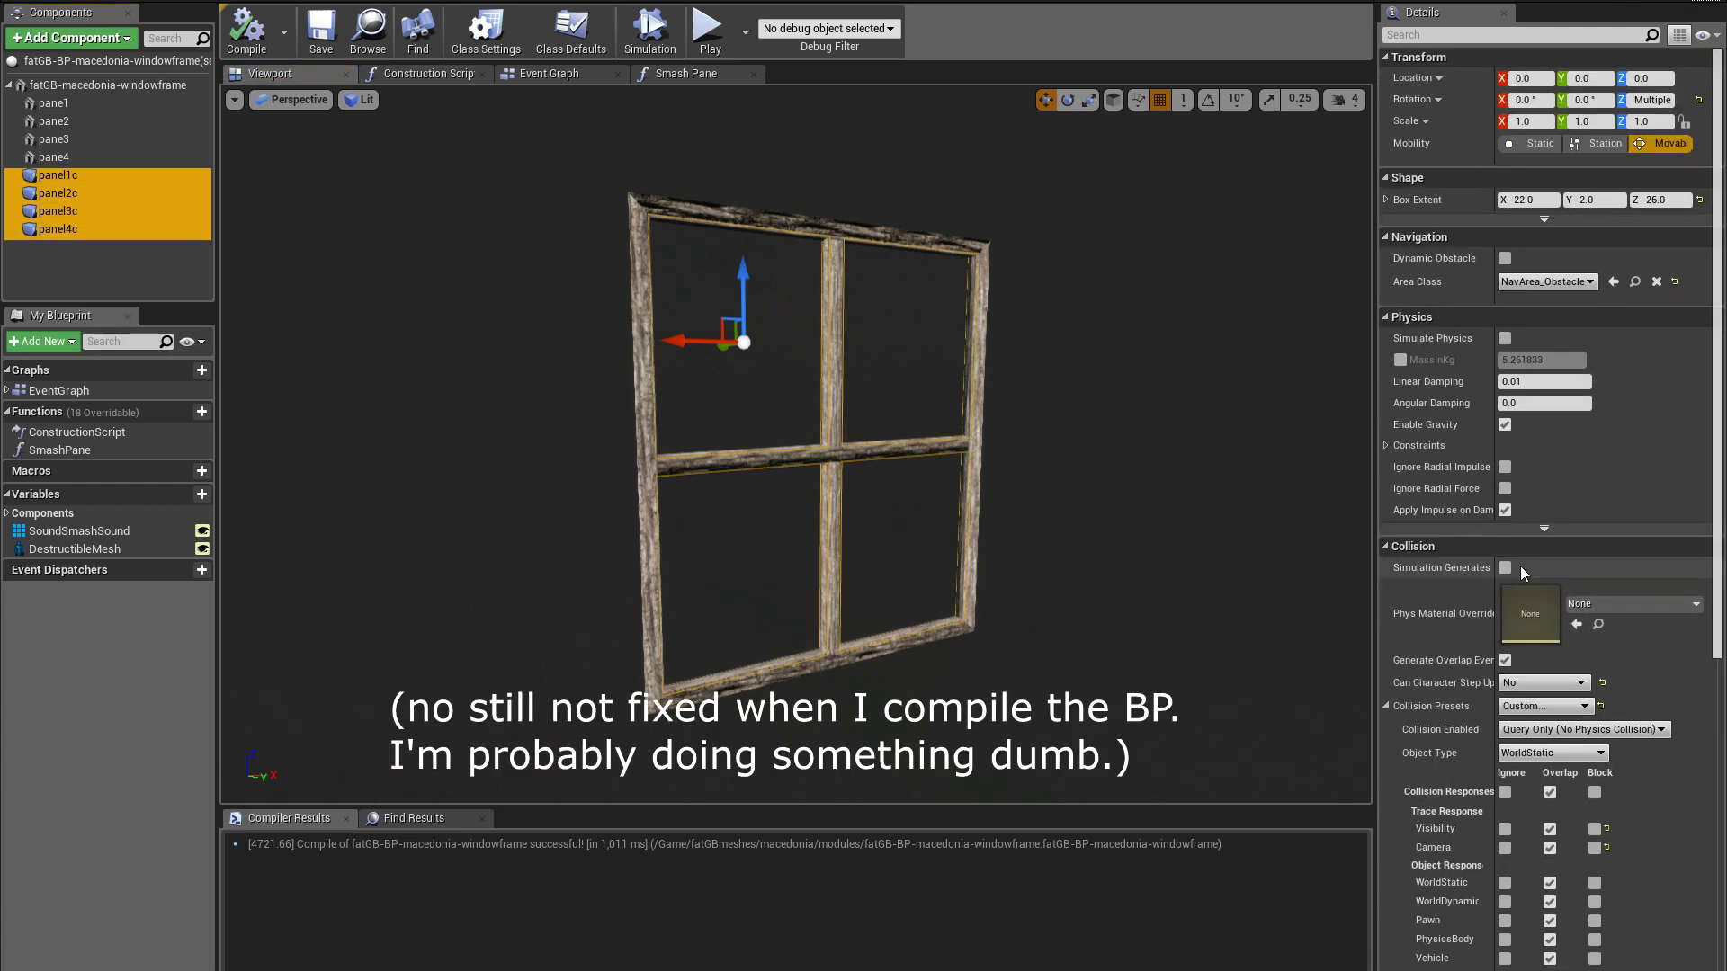
scroll(1524, 540, "down", 10)
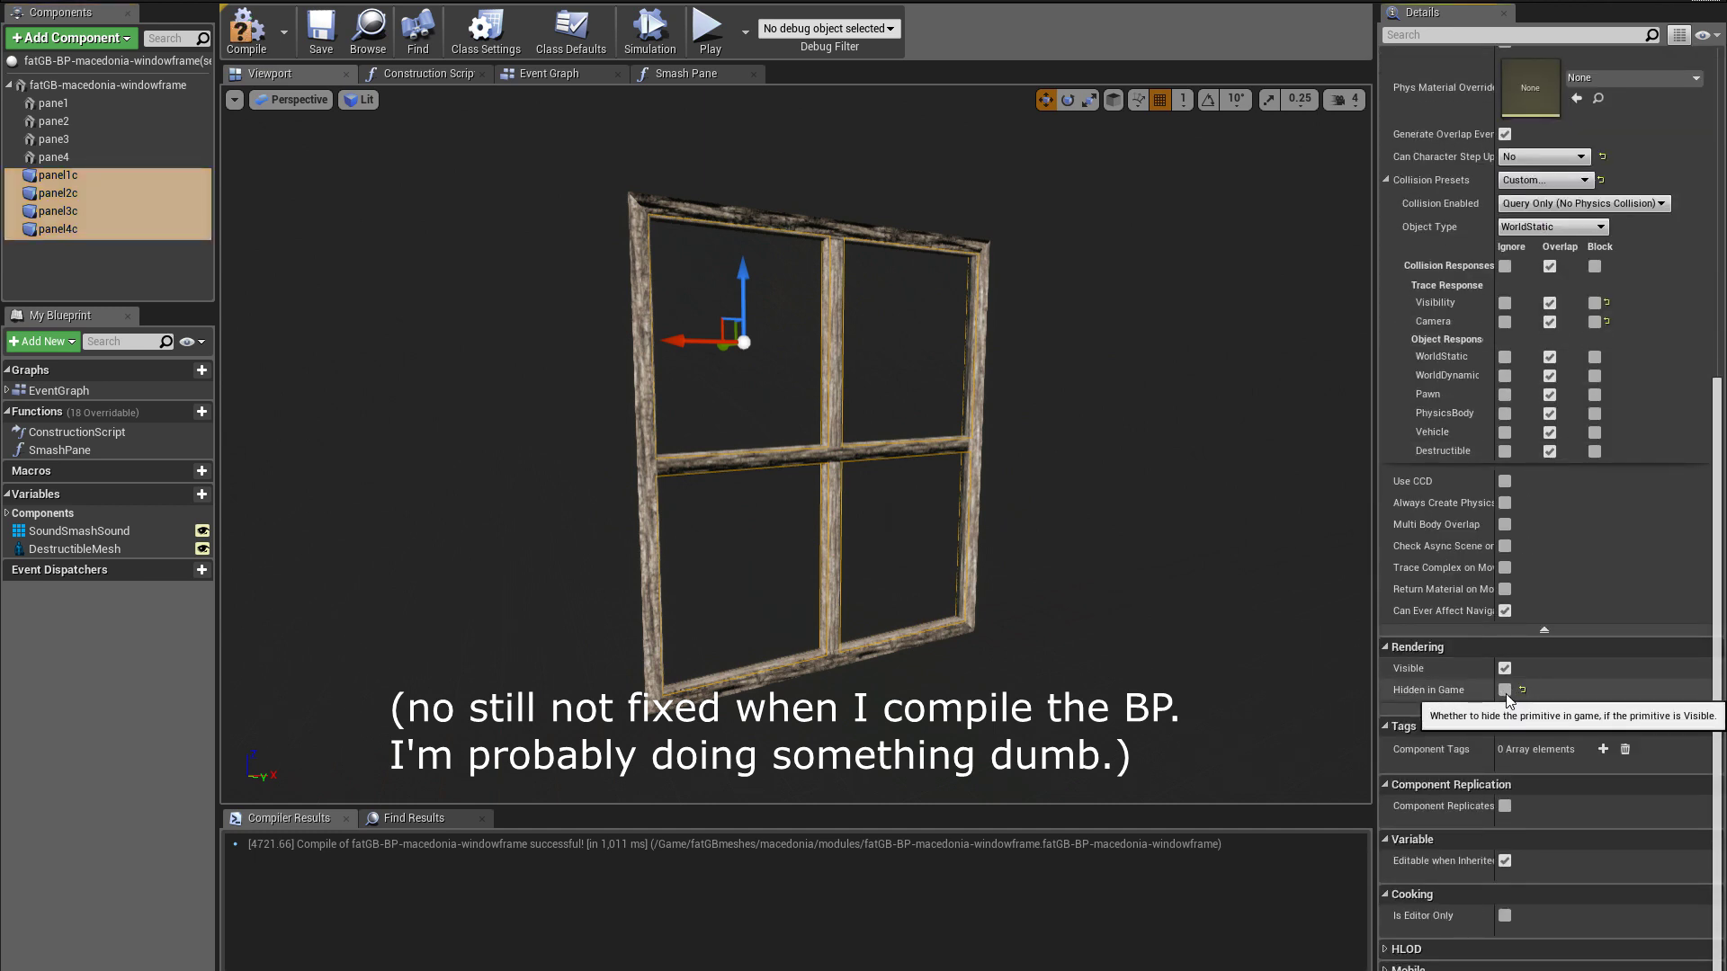
left_click(1500, 690)
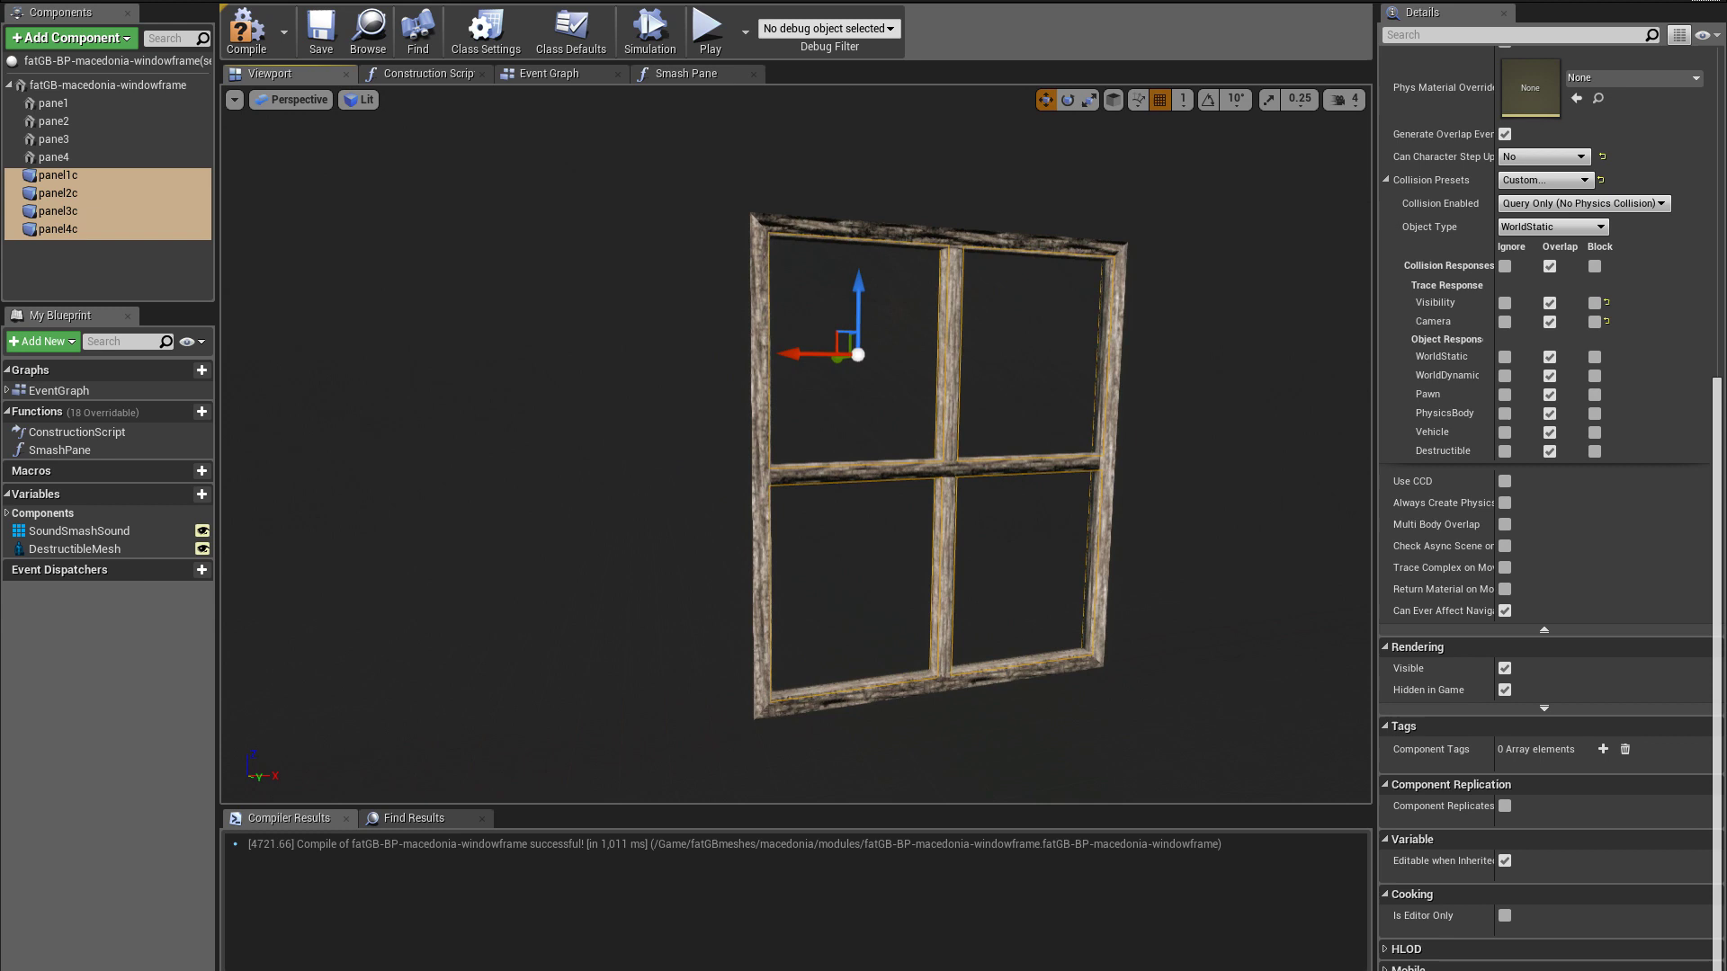
middle_click_drag(840, 386, 968, 355)
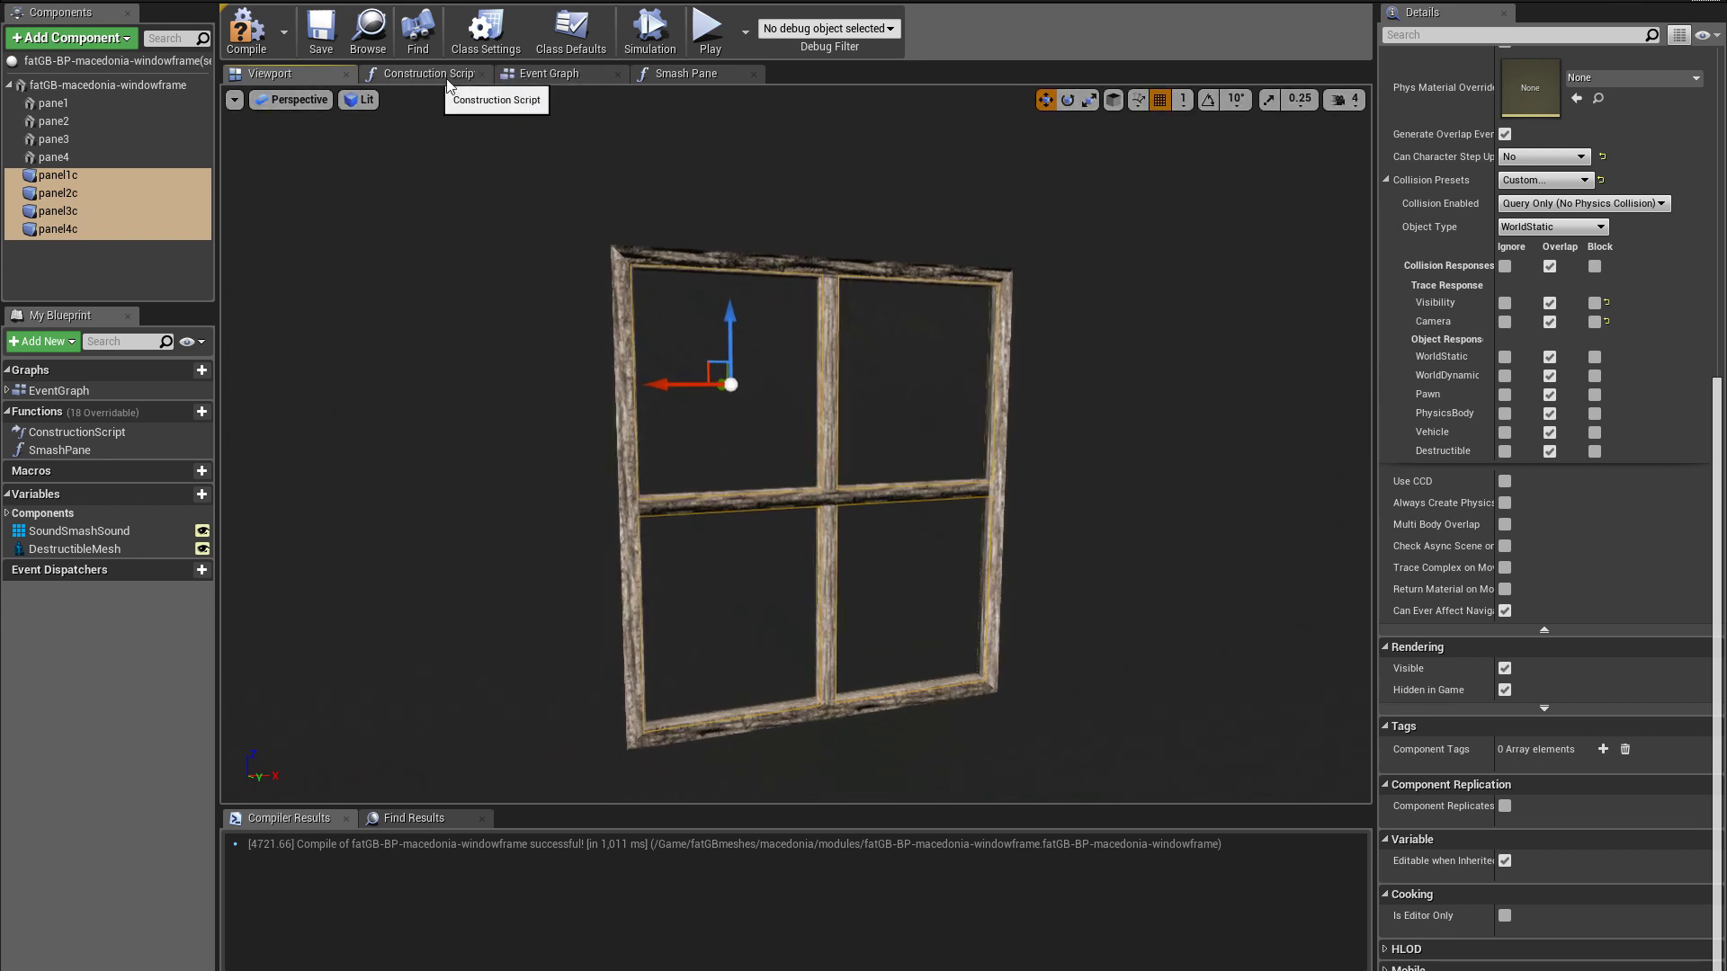
Select only the panel1c collision box and examine its component events, widening the property area for readability
left_click(54, 178)
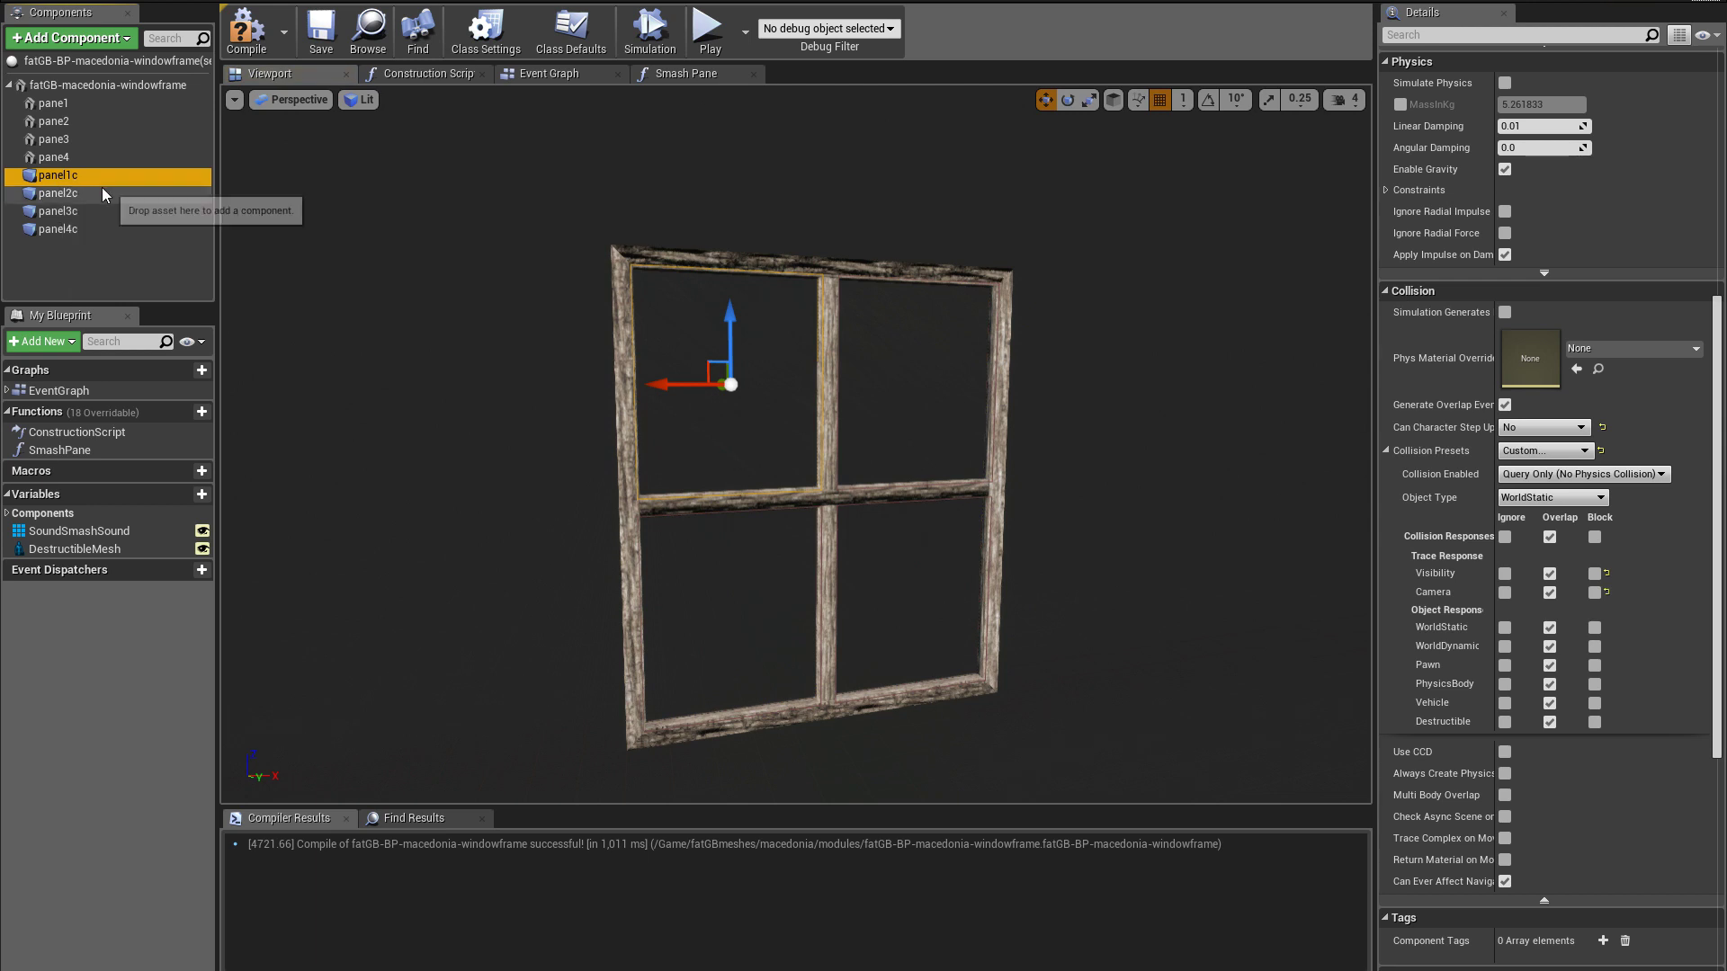
scroll(1637, 686, "down", 1)
scroll(1637, 685, "down", 10)
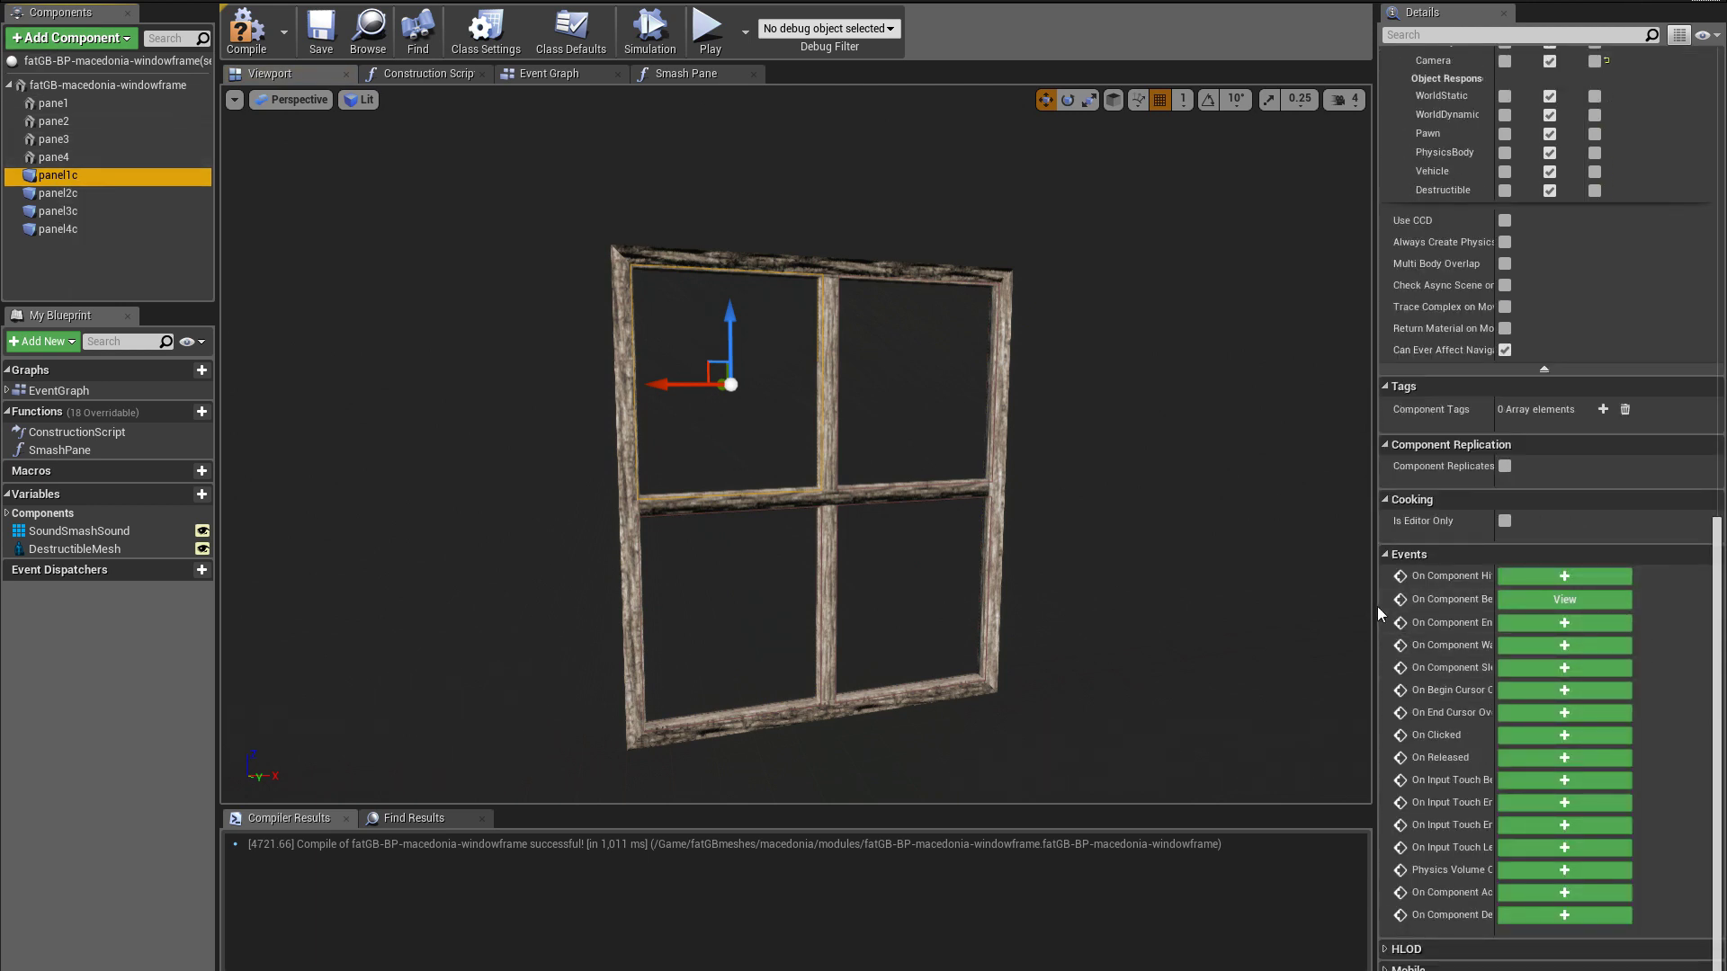
mouse_move(1371, 609)
left_mouse_down()
mouse_move(1199, 627)
mouse_move(1364, 627)
left_mouse_up()
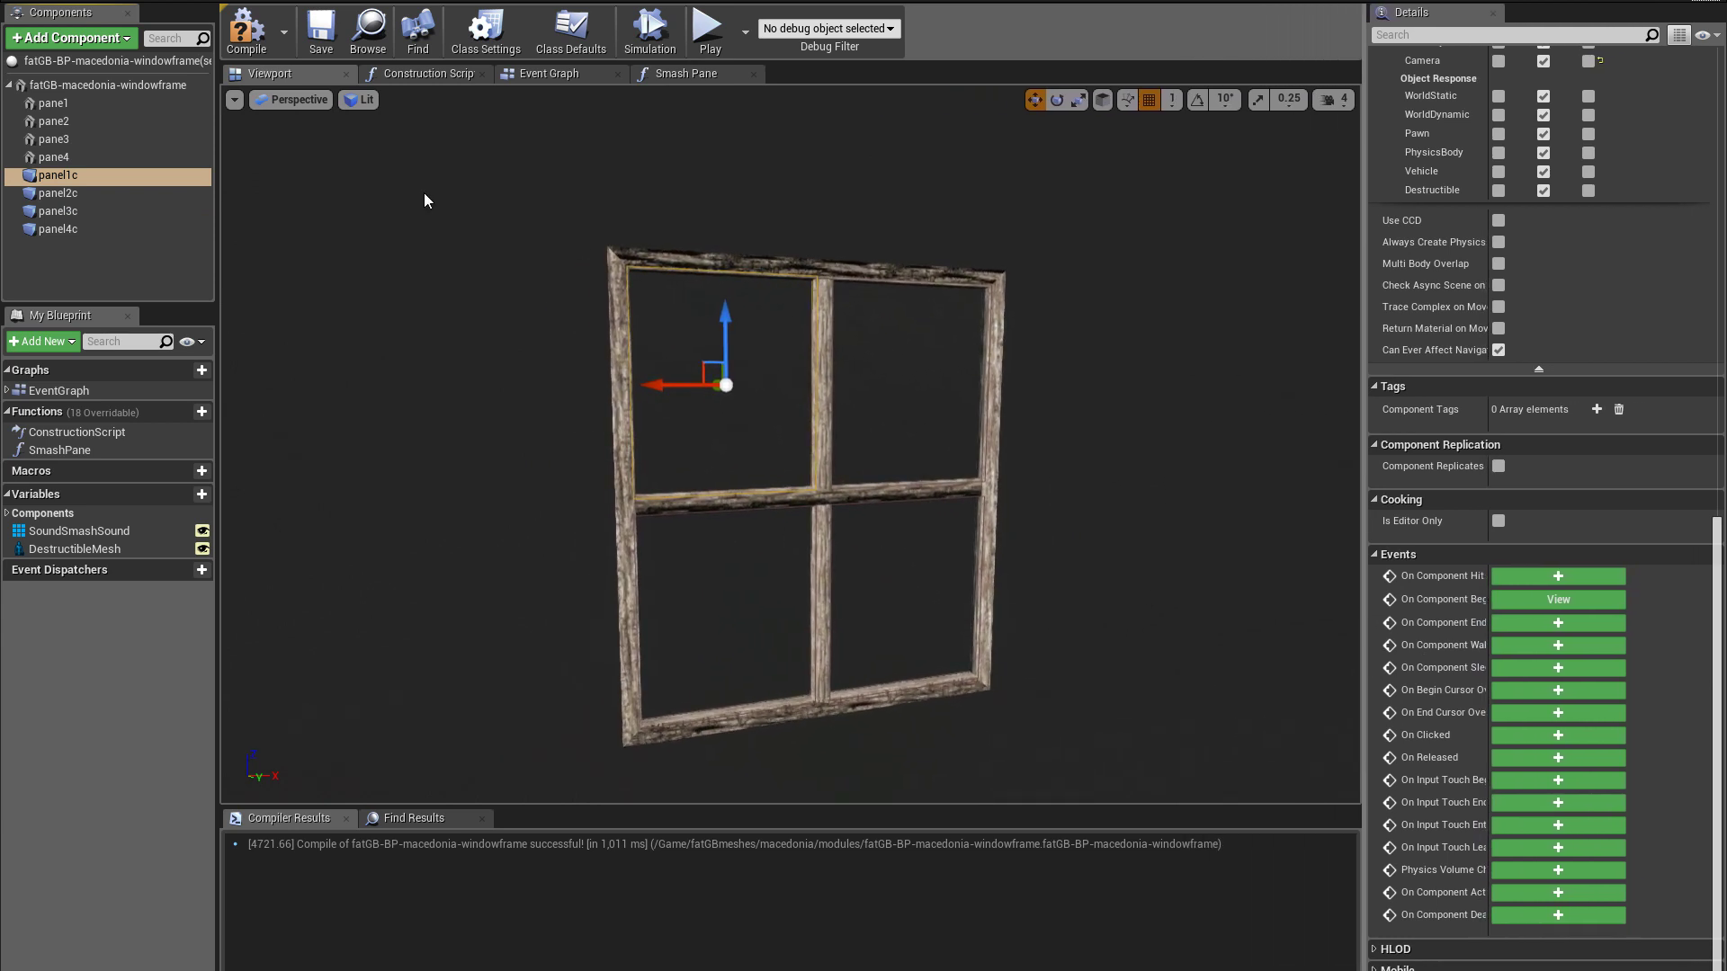
In the Event Graph, connect the execution output of panel1c's On Component Begin Overlap event to its Branch node
left_click(544, 74)
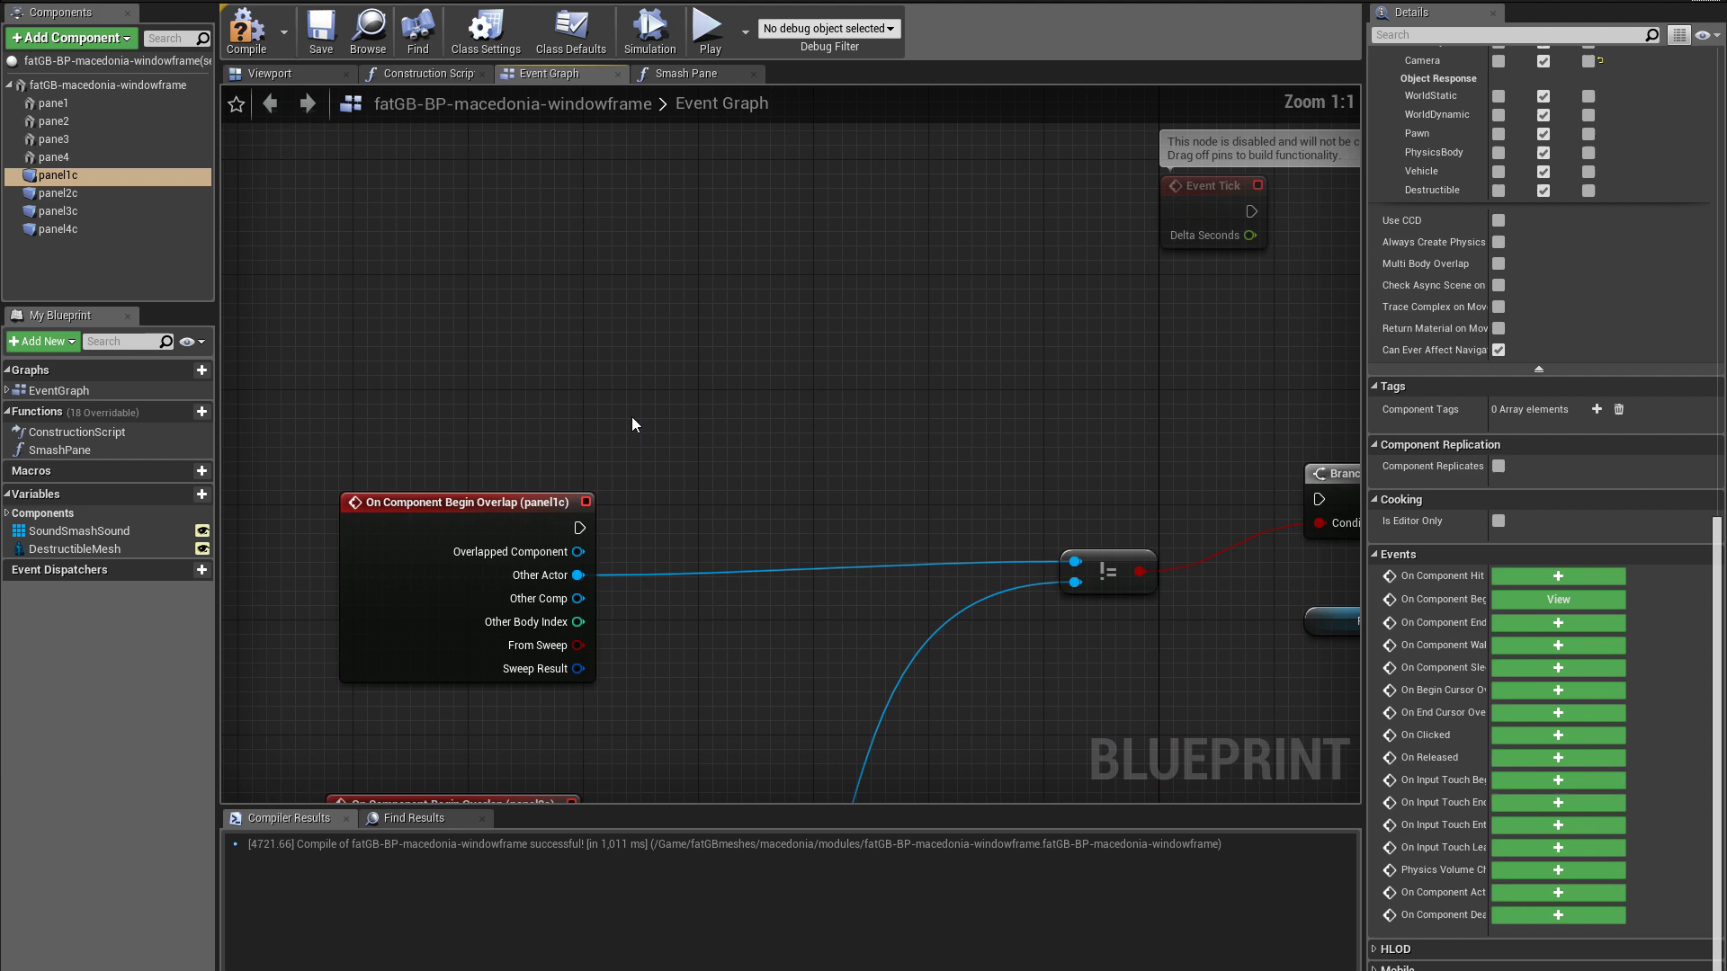
scroll(631, 417, "down", 1)
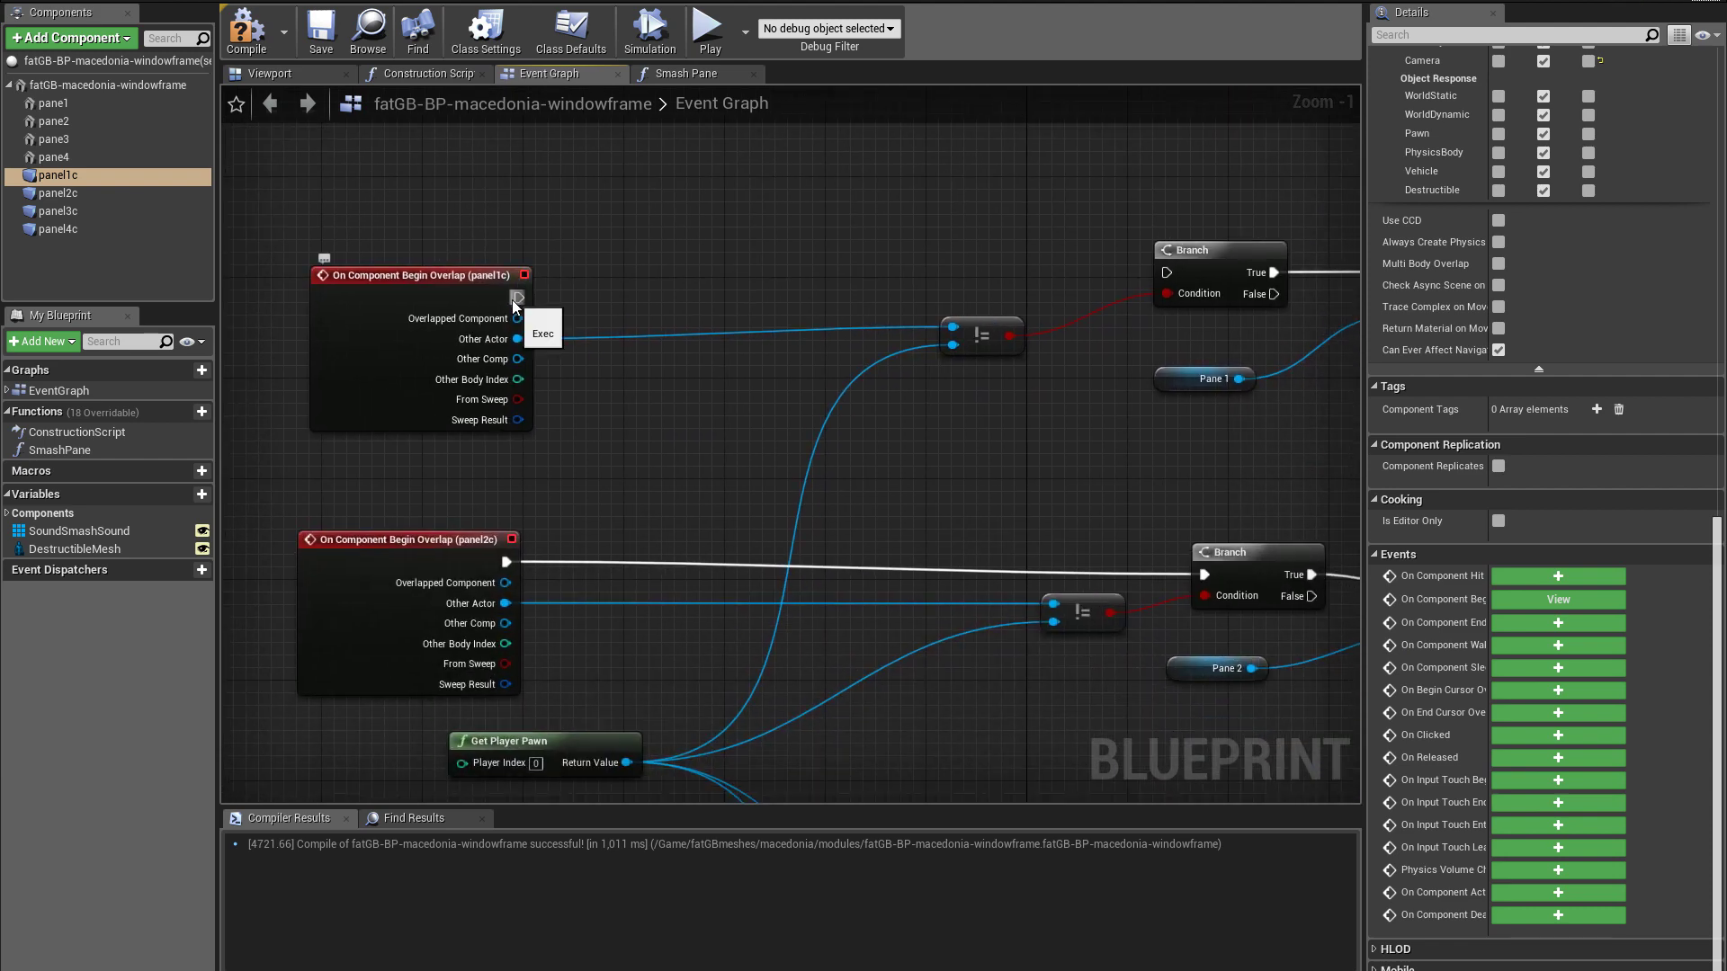
left_click_drag(515, 304, 1167, 274)
right_click_drag(978, 503, 1002, 420)
scroll(1028, 311, "down", 3)
scroll(915, 365, "up", 2)
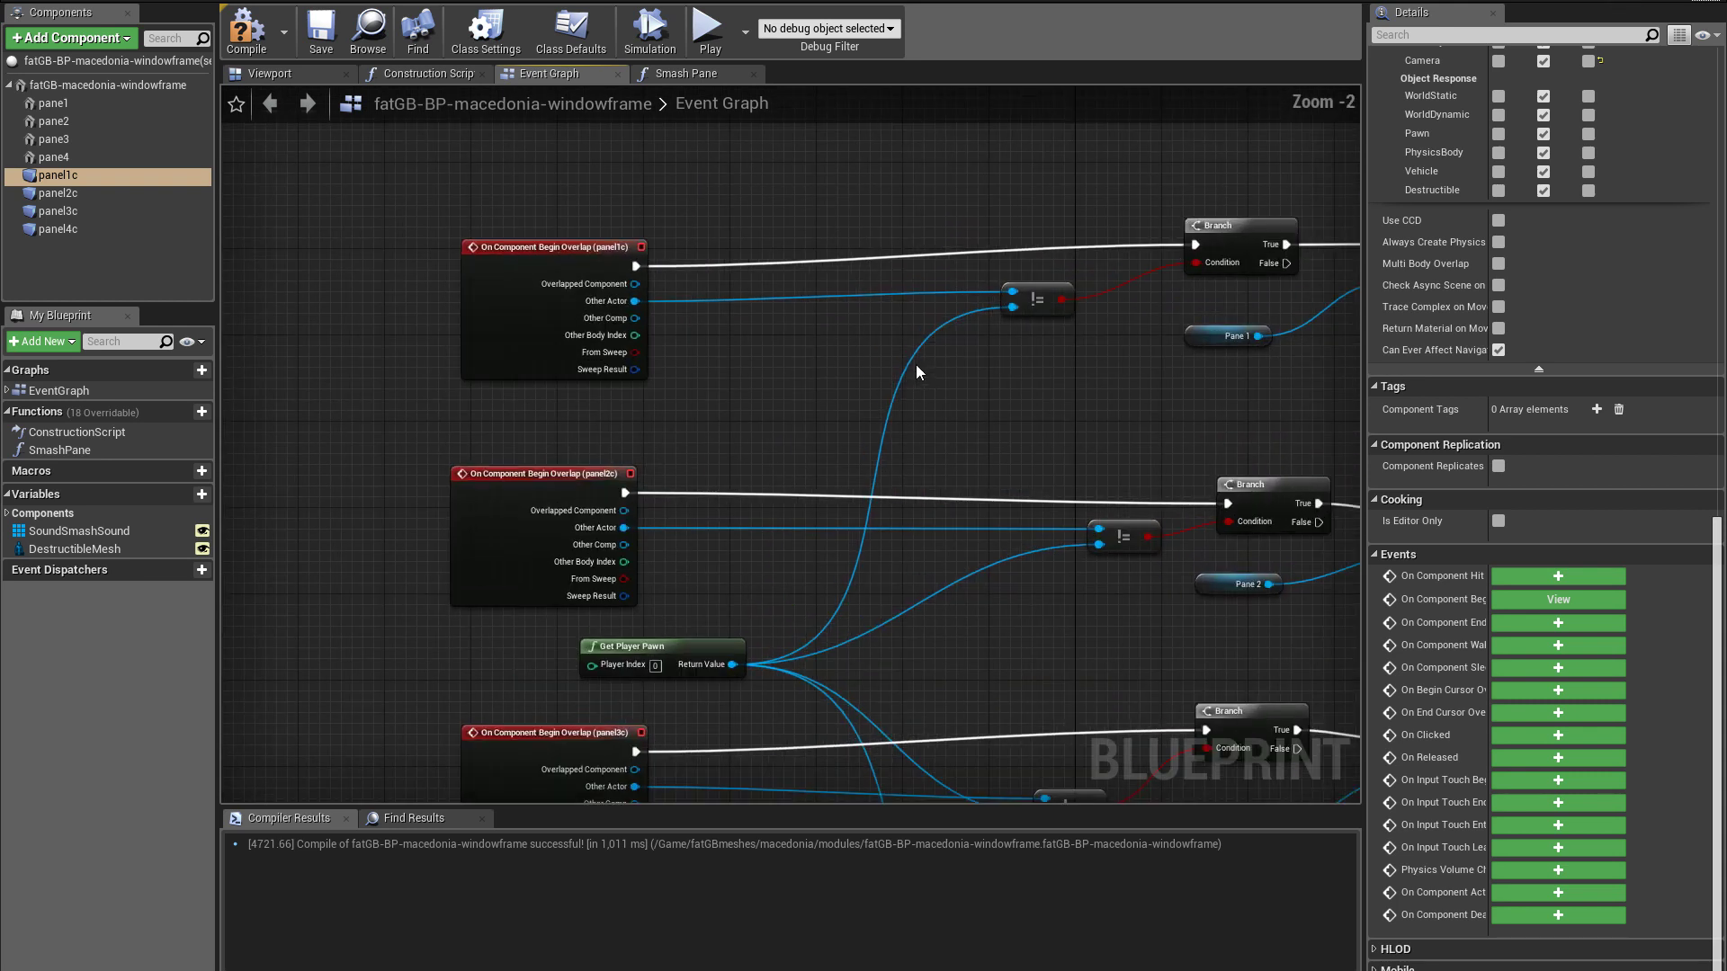
Examine the overlap event chains from the player pawn comparison through the Branch nodes to the Smash Pane calls
right_click_drag(1054, 358, 871, 371)
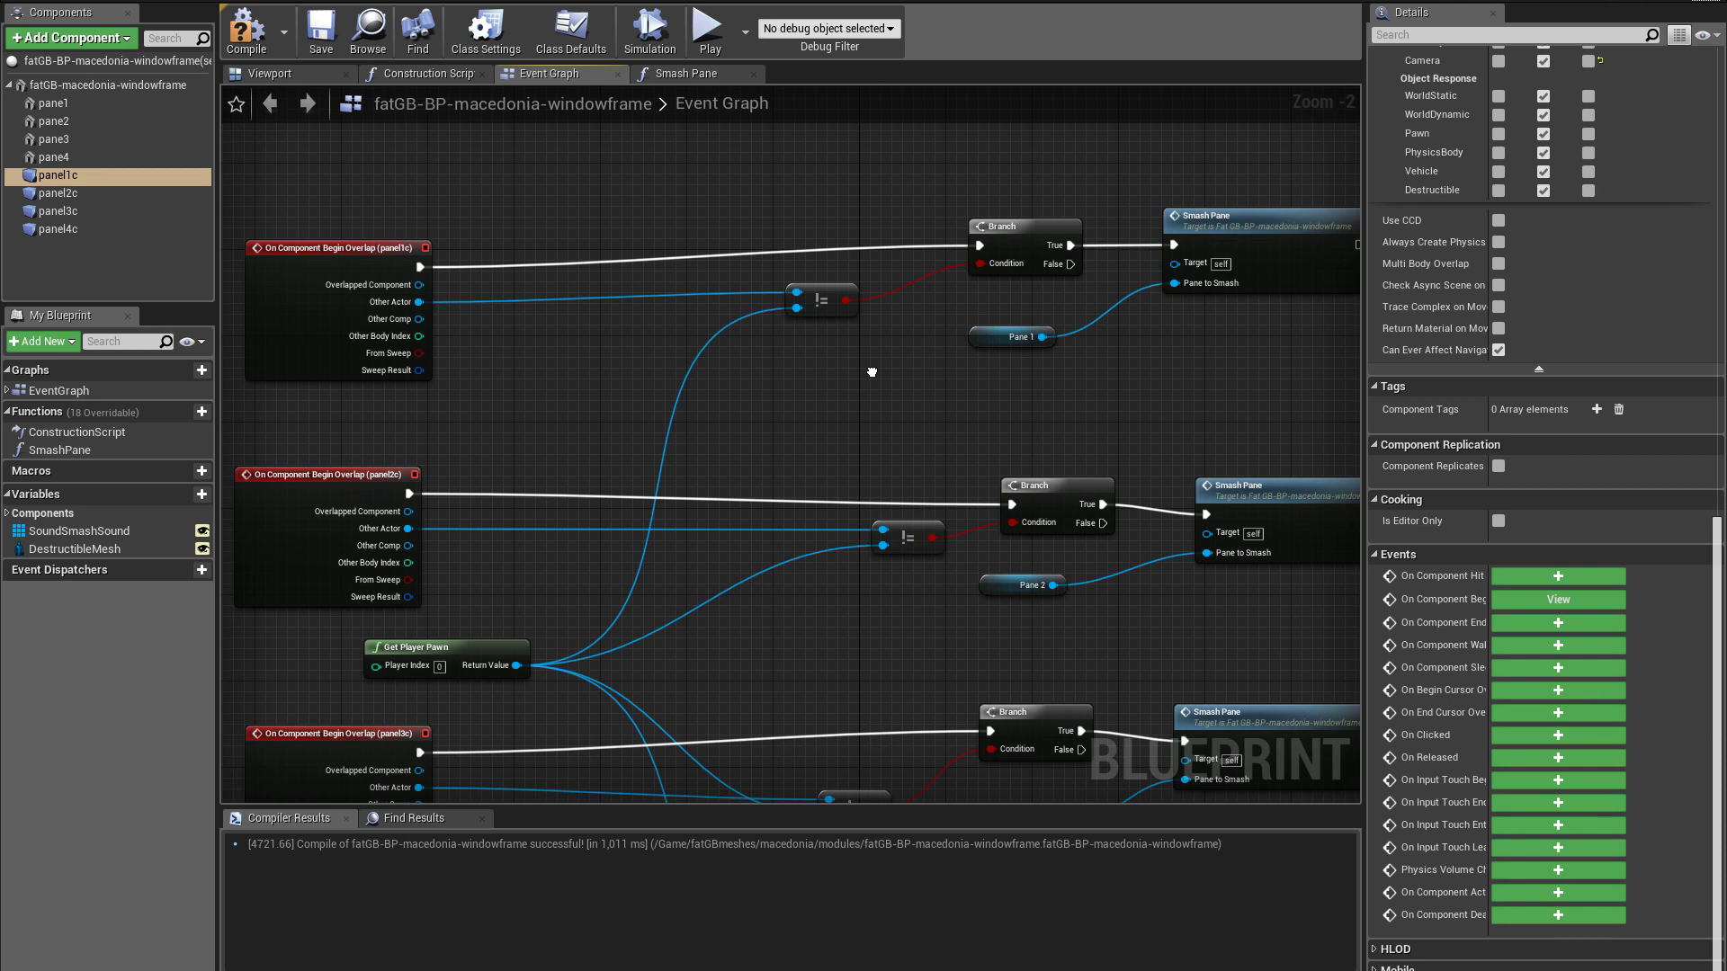
right_click_drag(871, 372, 881, 351)
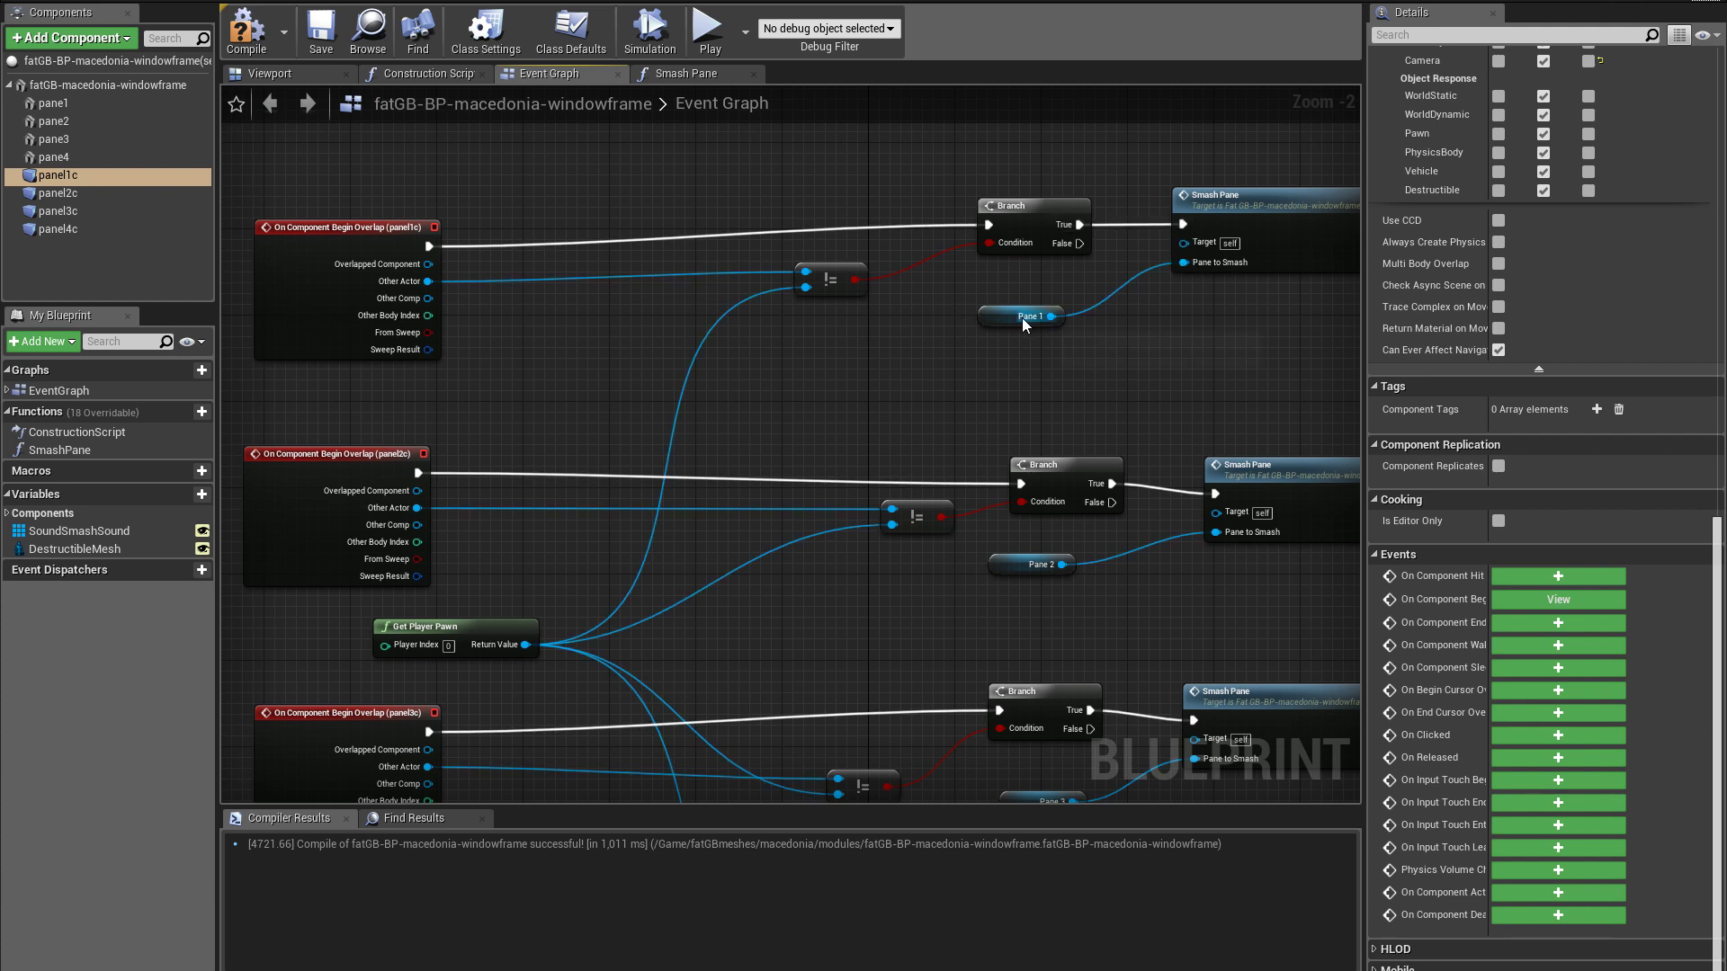
right_click_drag(1252, 203, 1143, 199)
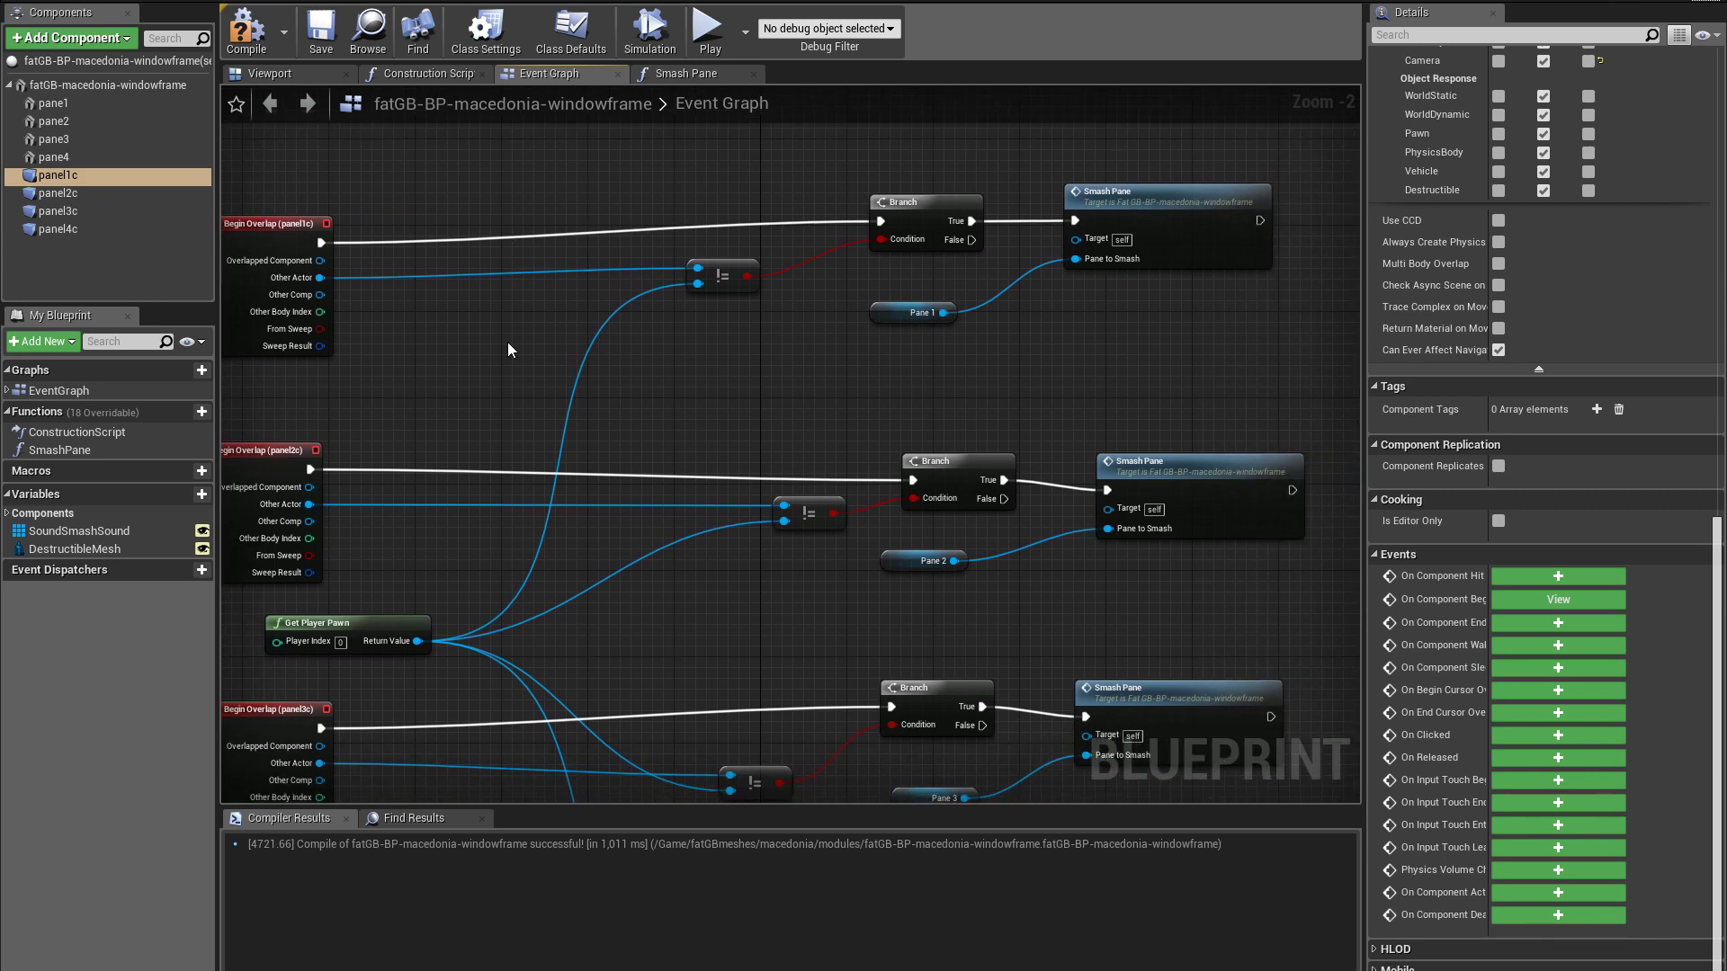
right_click_drag(517, 367, 687, 317)
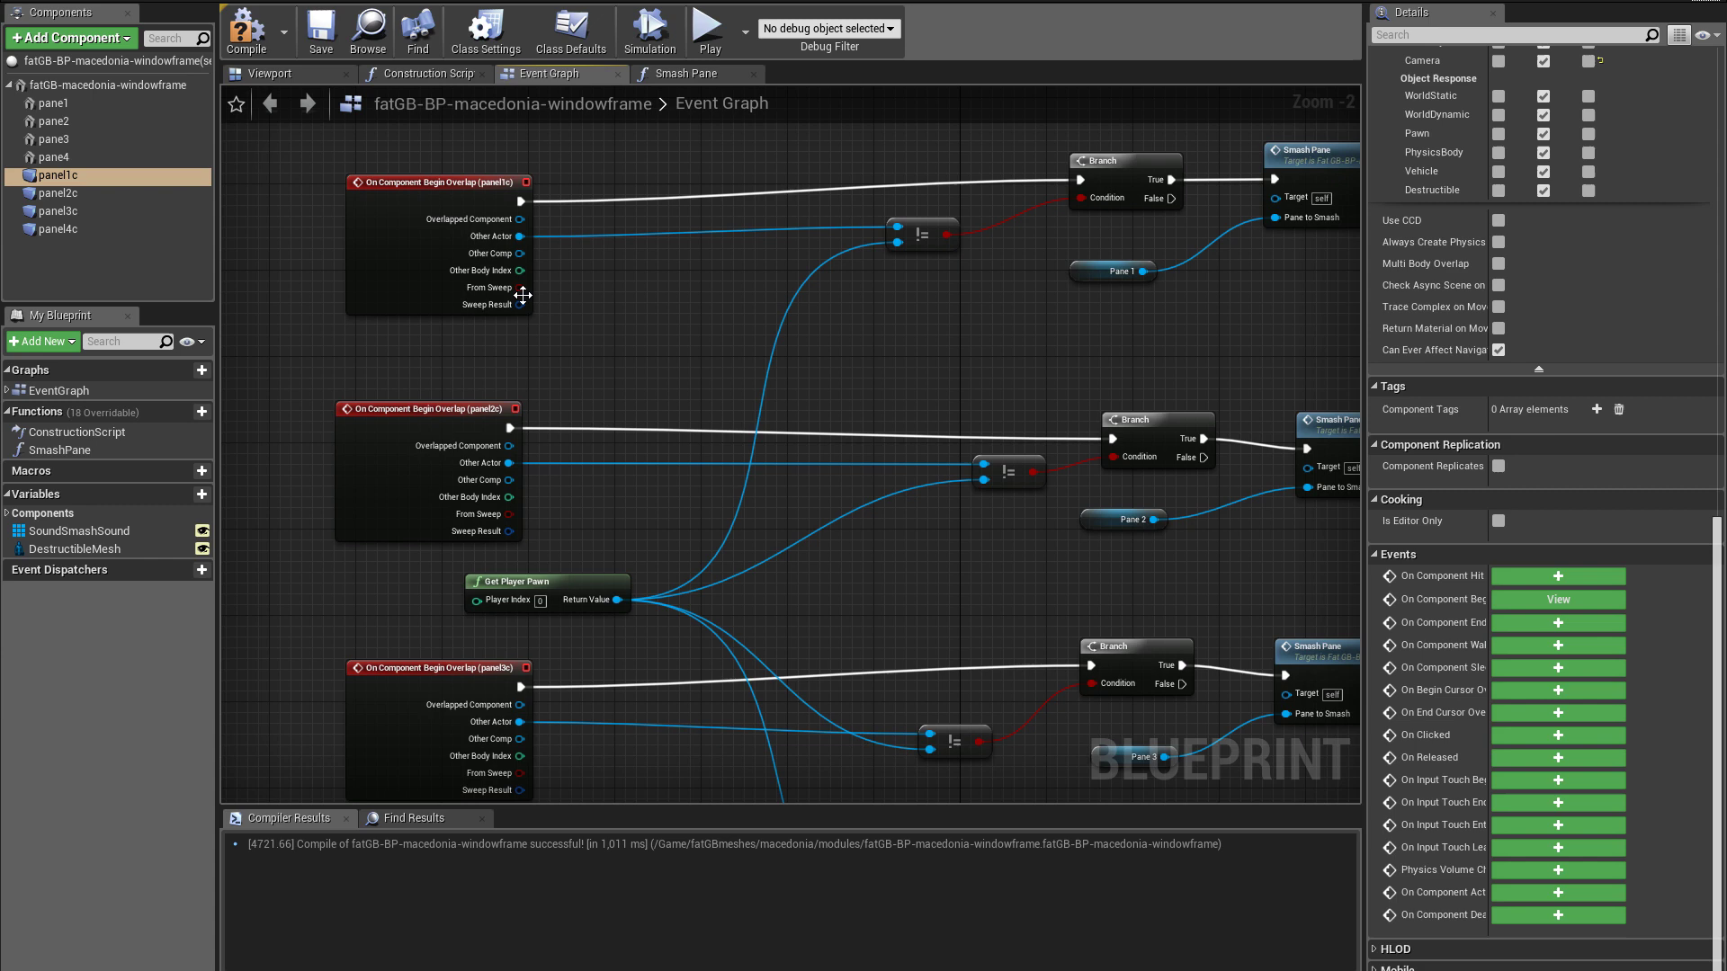
right_click_drag(1072, 617, 957, 526)
right_click_drag(897, 717, 821, 597)
Open the Smash Pane function and tidy its IsValid, reroute, Is Component Being Destroyed and first Branch nodes into a straight flow
left_click(673, 77)
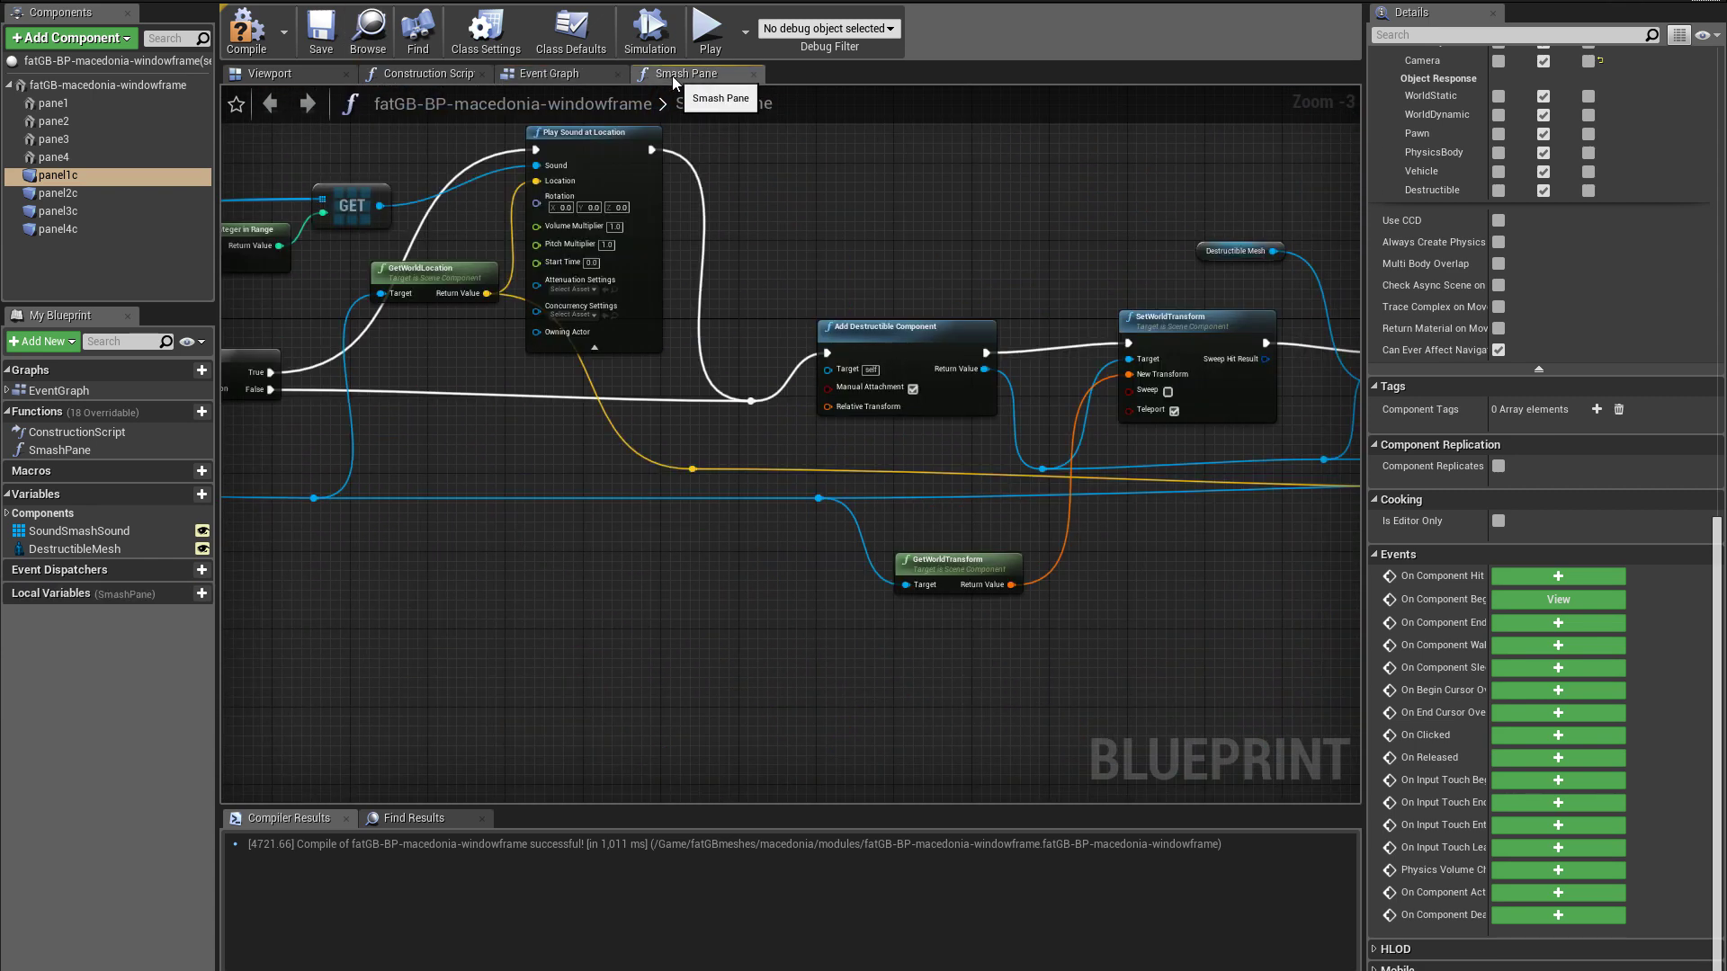
right_click_drag(454, 333, 1269, 451)
scroll(344, 385, "up", 3)
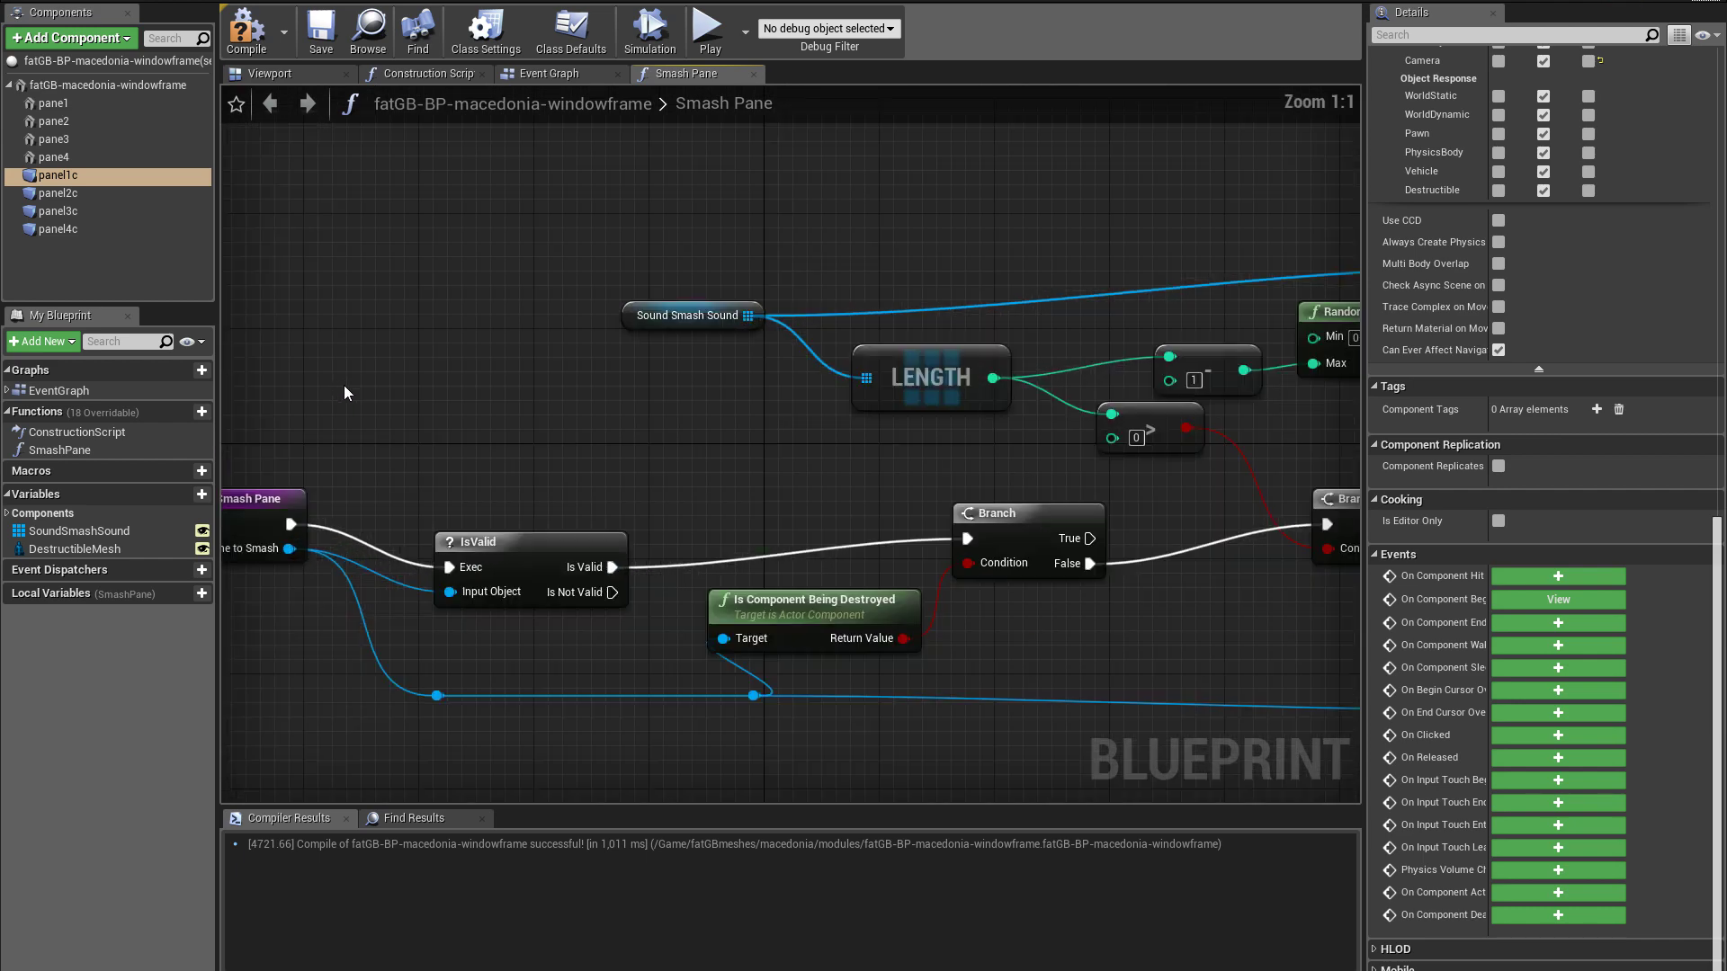
right_click_drag(344, 385, 476, 301)
left_click_drag(678, 451, 661, 408)
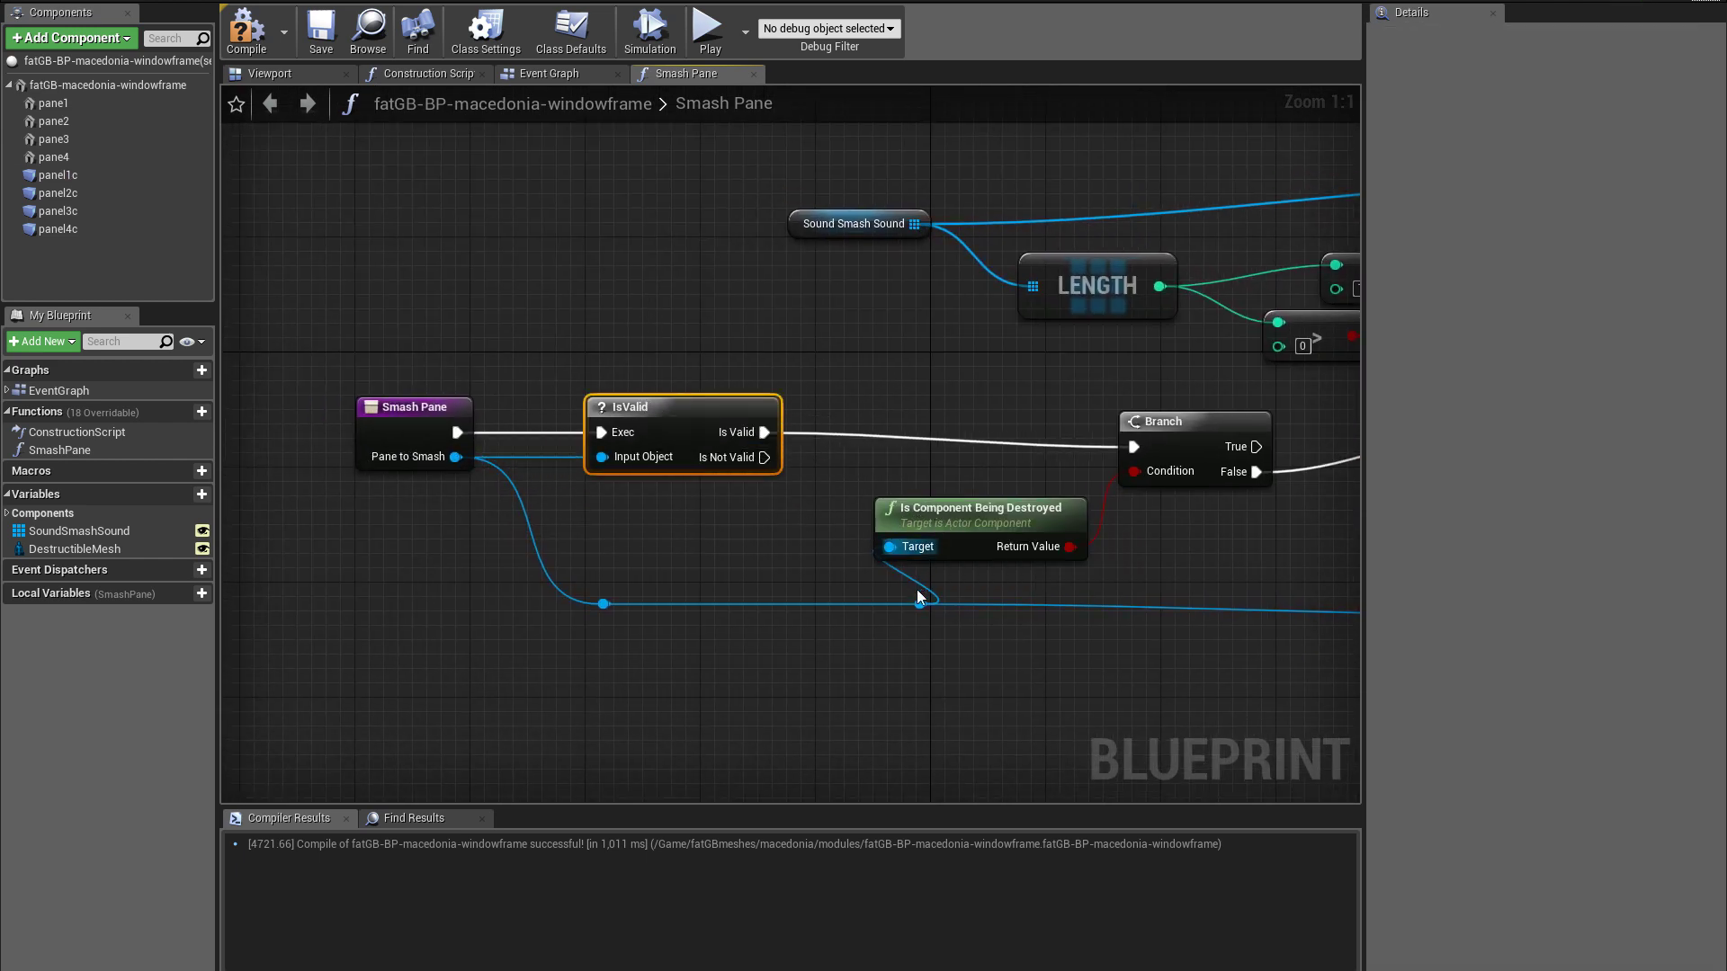
left_click(909, 638)
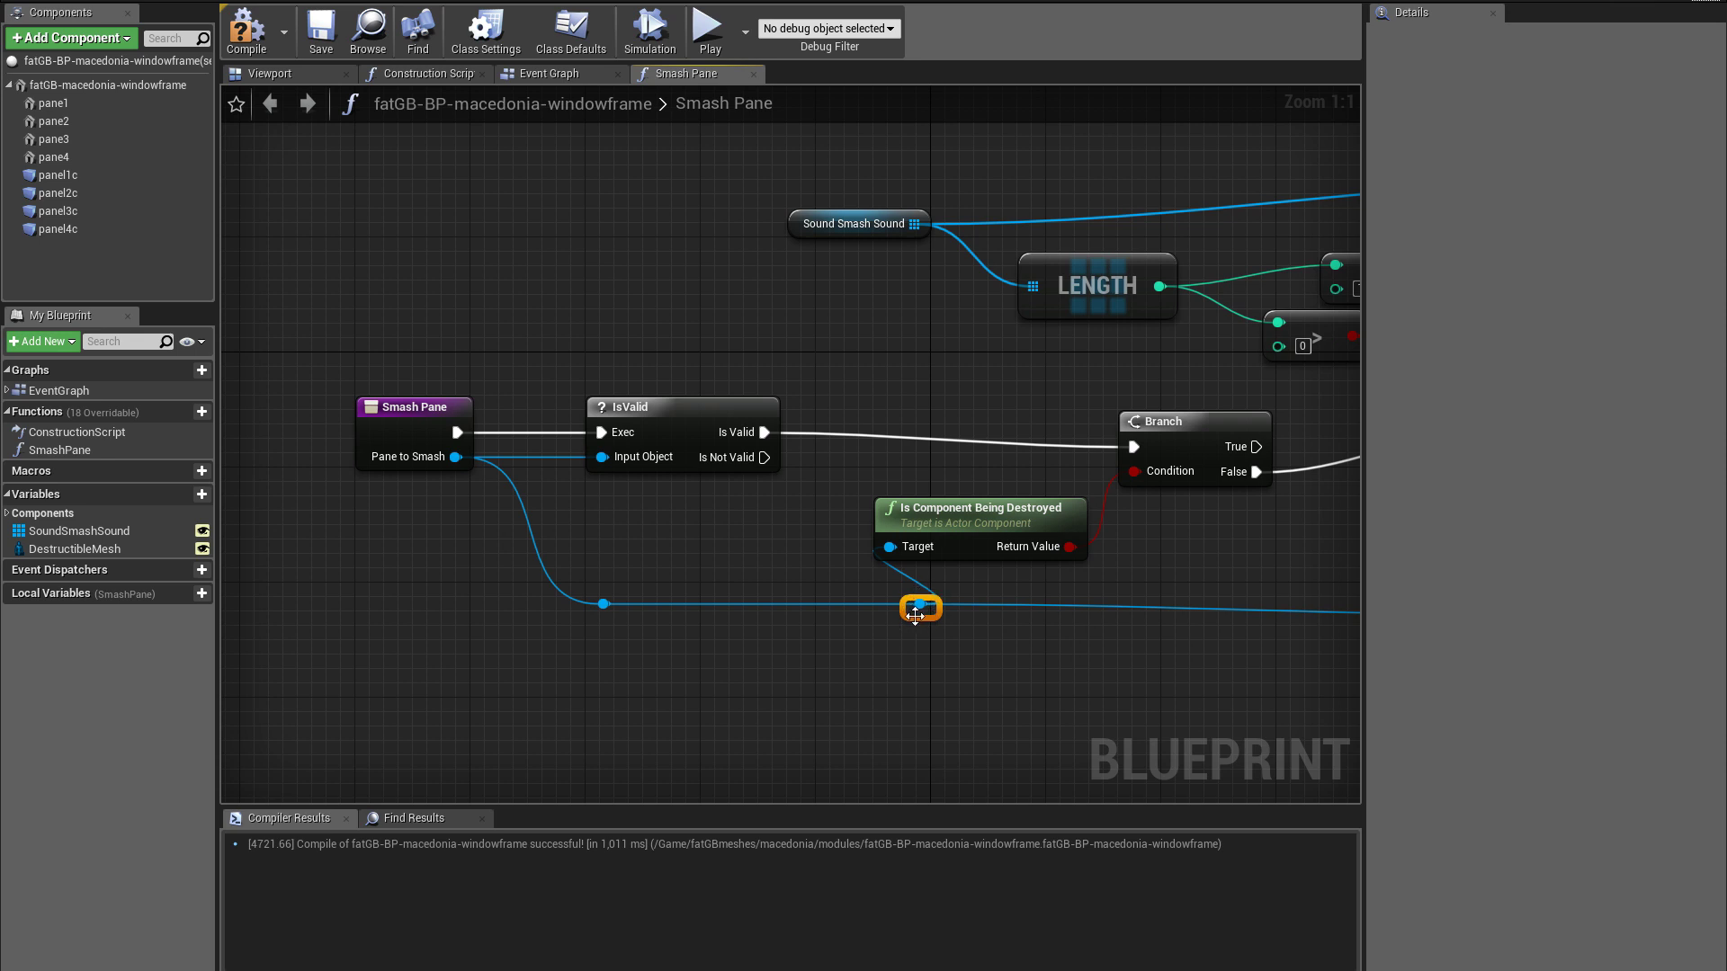
left_click_drag(914, 615, 705, 613)
left_click_drag(910, 524, 858, 527)
left_click_drag(1185, 446, 1099, 432)
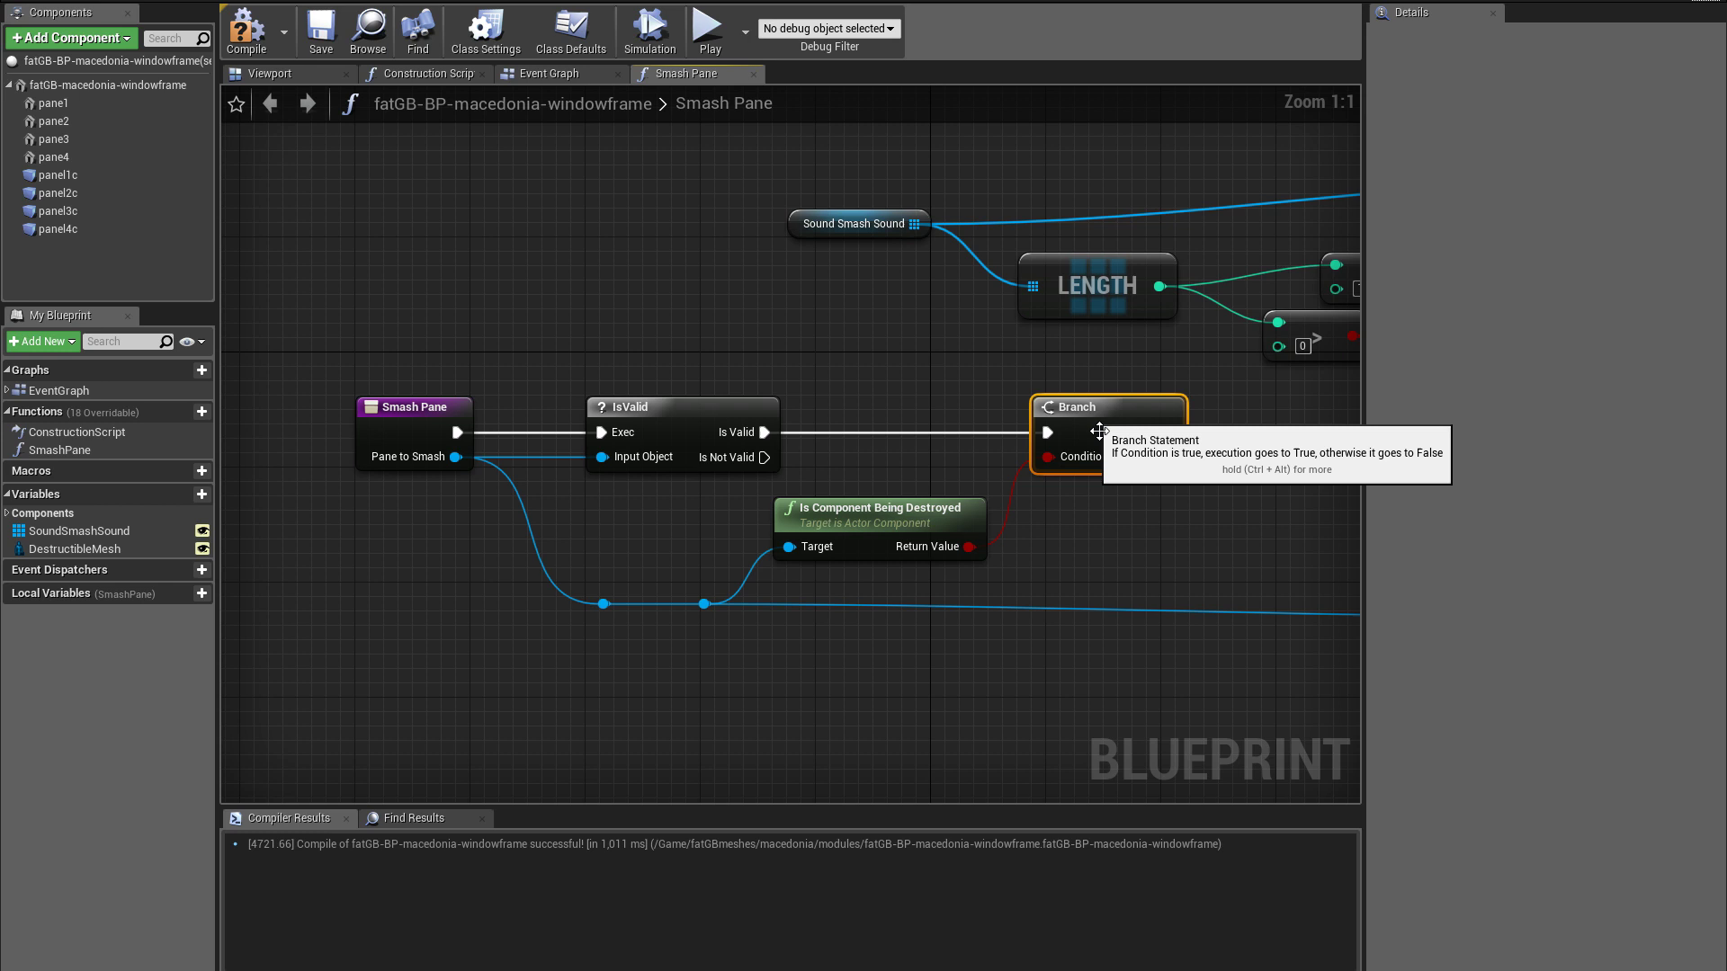
Move the sound-check Branch closer in line with the first Branch and shift the Sound Smash Sound getter higher
right_click_drag(1160, 545, 1086, 559)
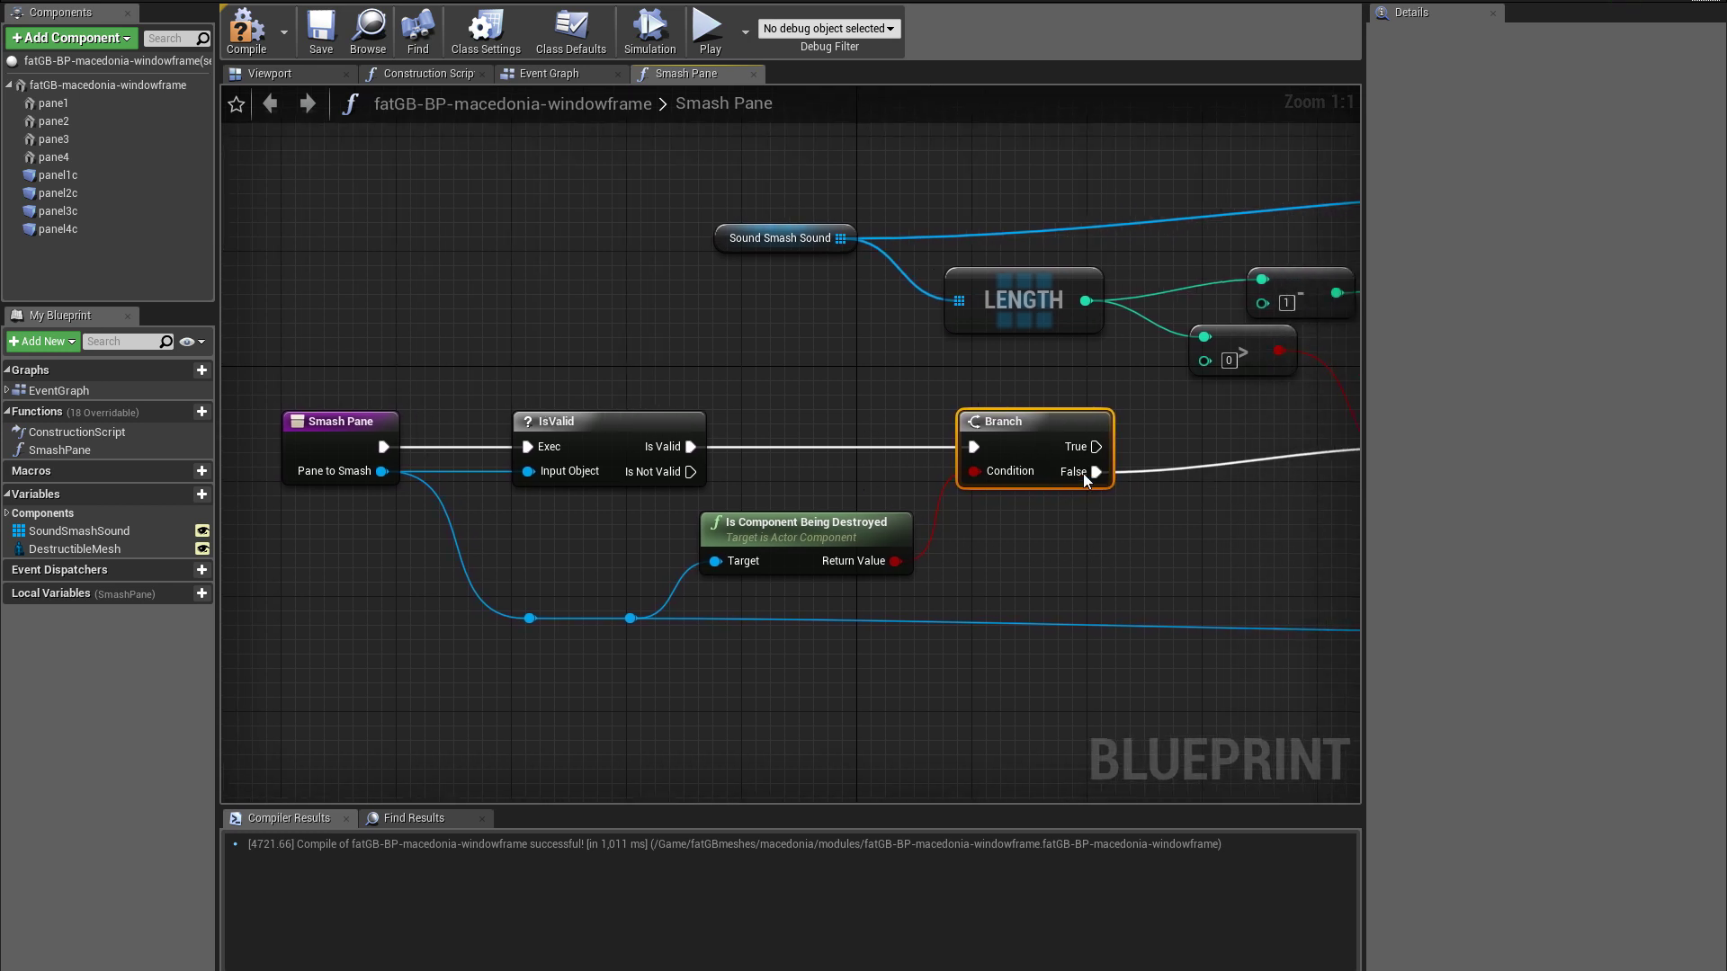
right_click_drag(1011, 563, 607, 549)
left_click_drag(1057, 418, 1014, 446)
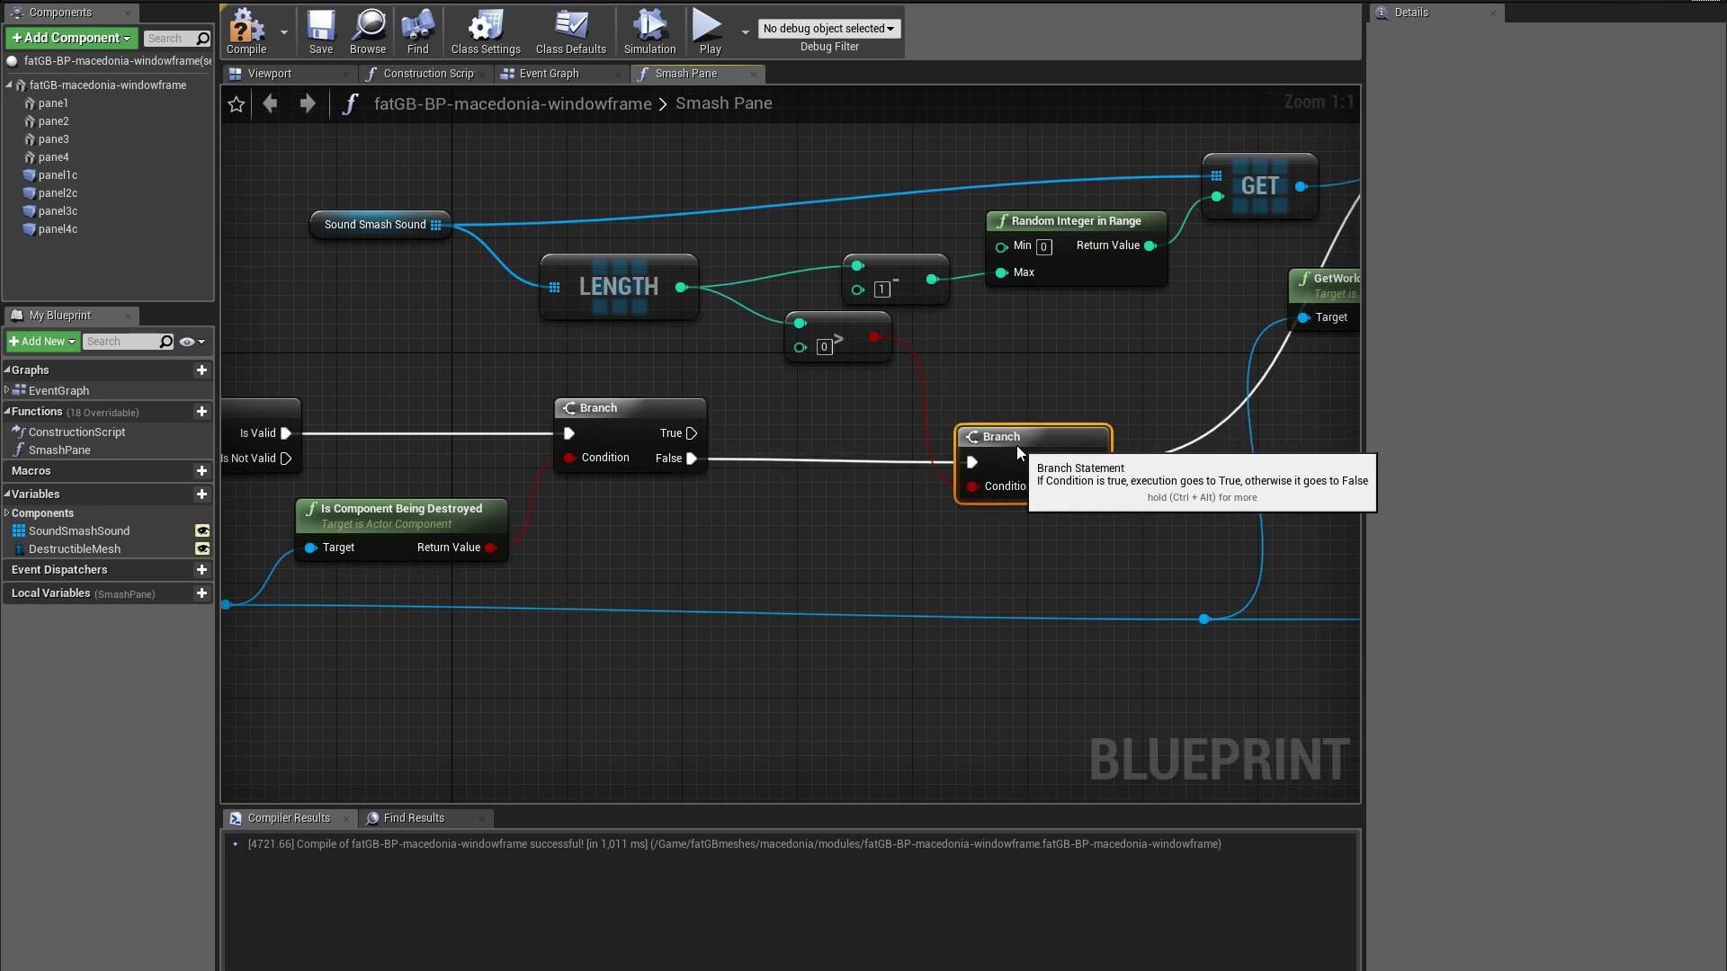
left_click_drag(333, 237, 304, 178)
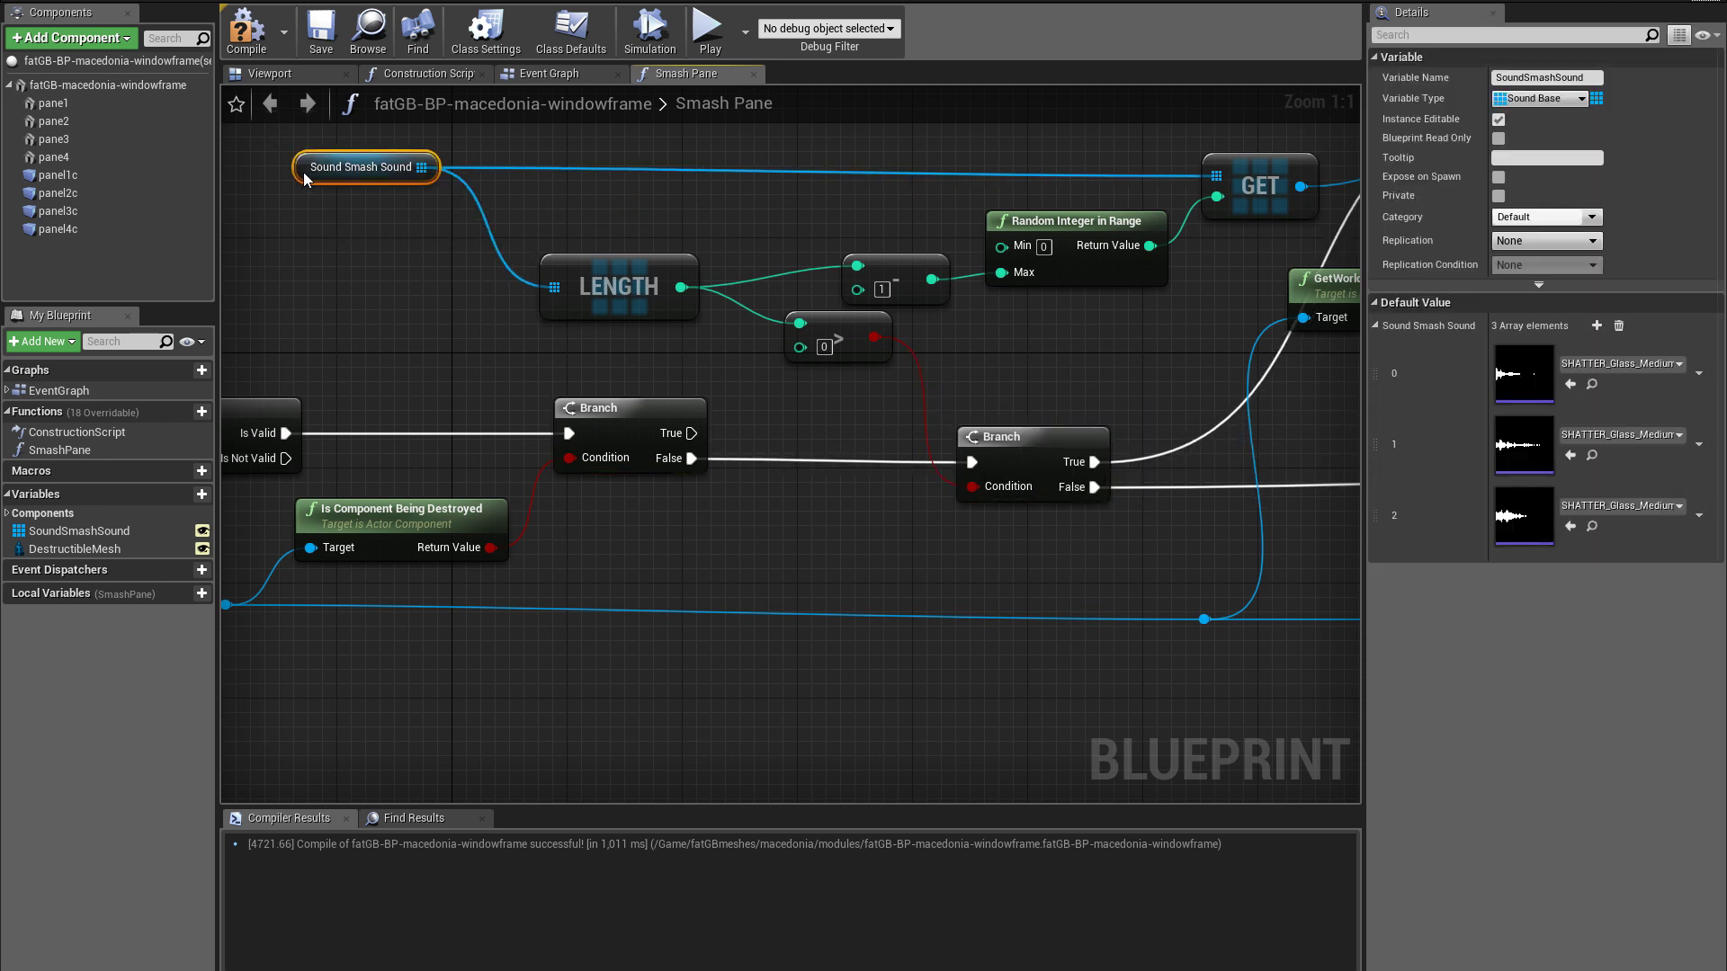
Review the SoundSmashSound variable's default sounds and reposition the subtract and Random Integer in Range nodes
left_click(79, 530)
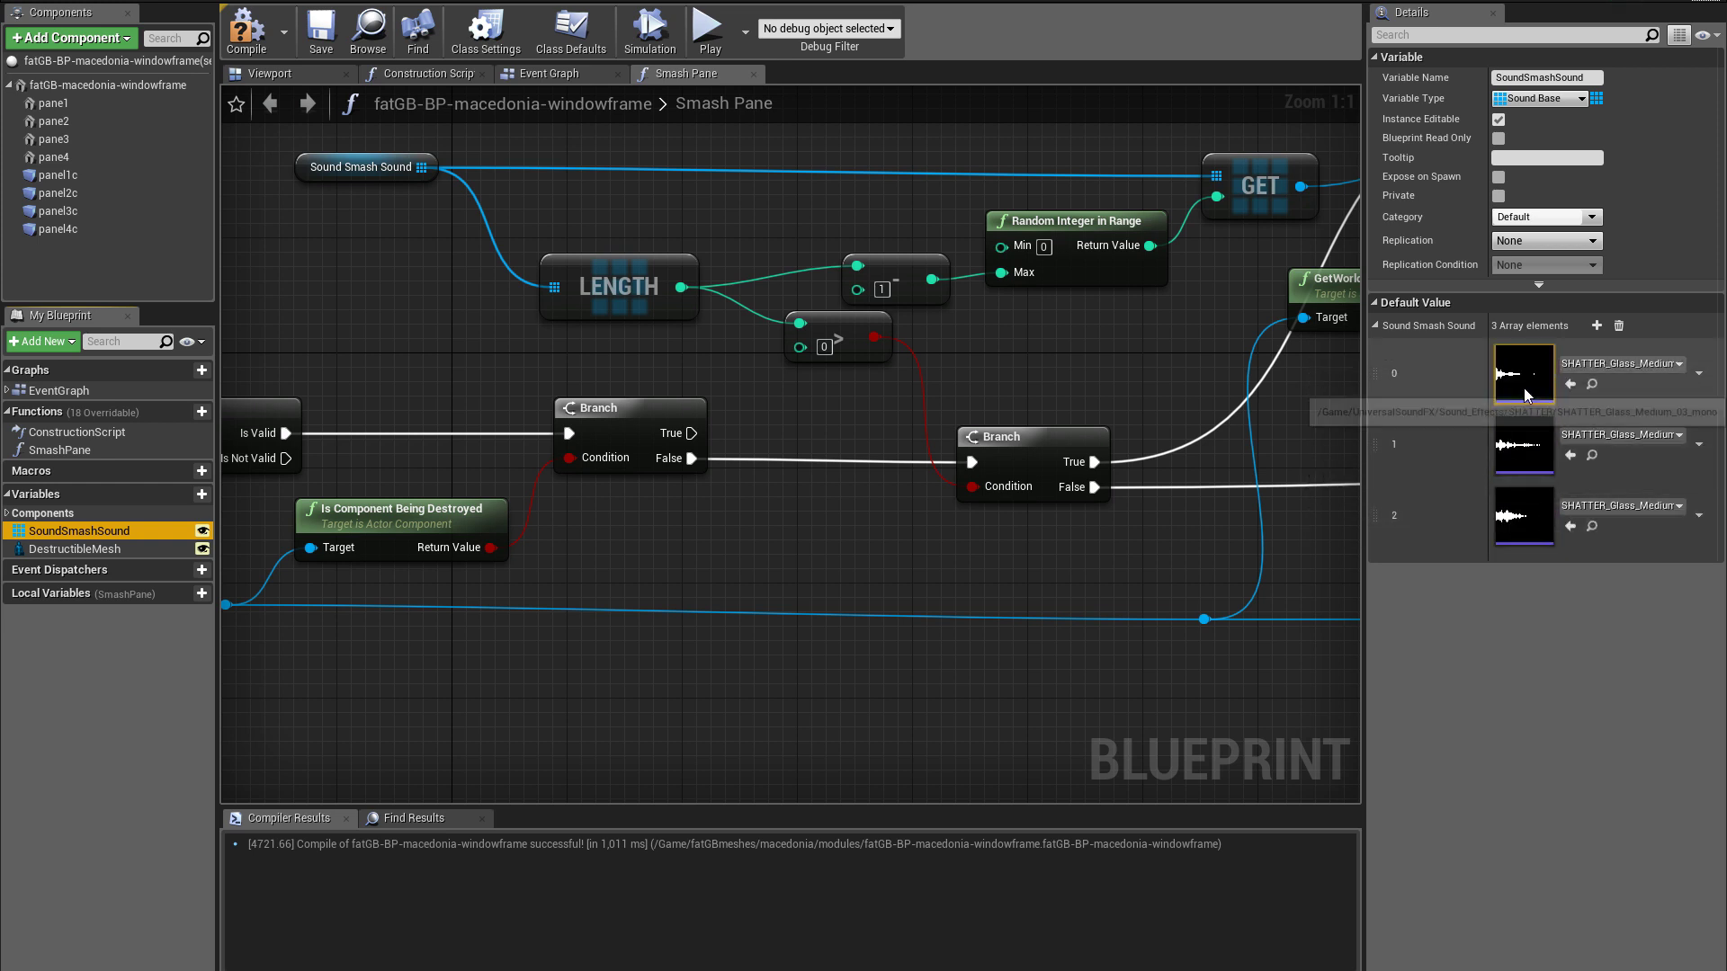
right_click_drag(736, 367, 646, 370)
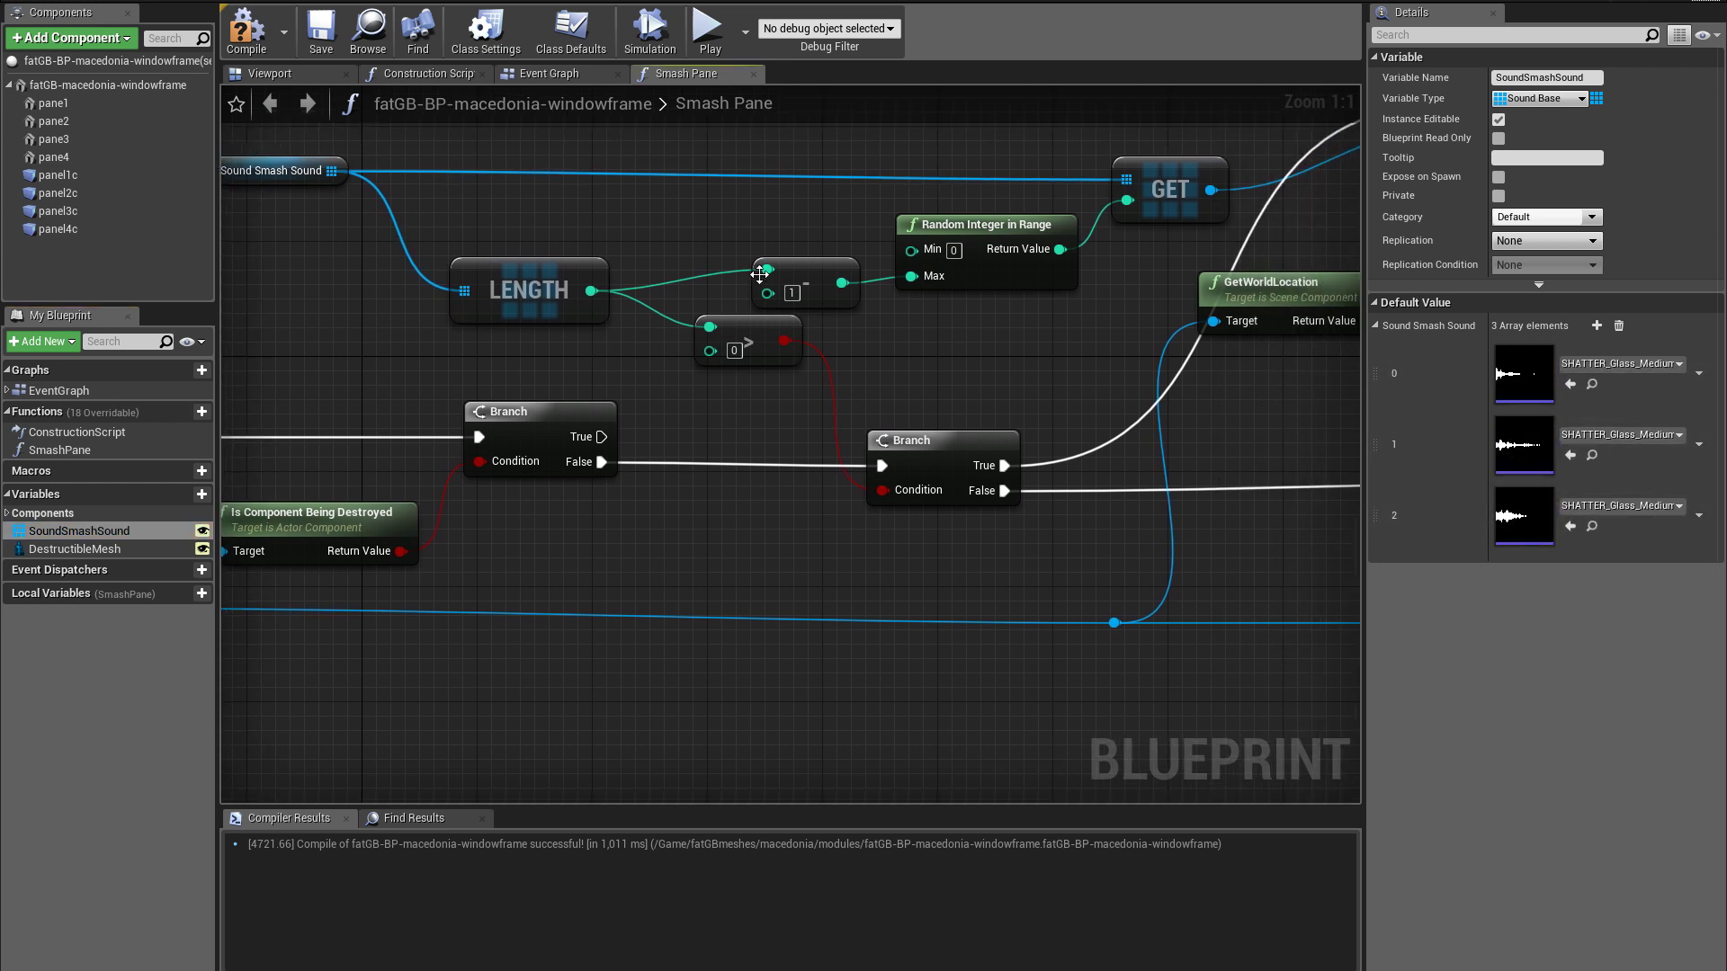
left_click(775, 257)
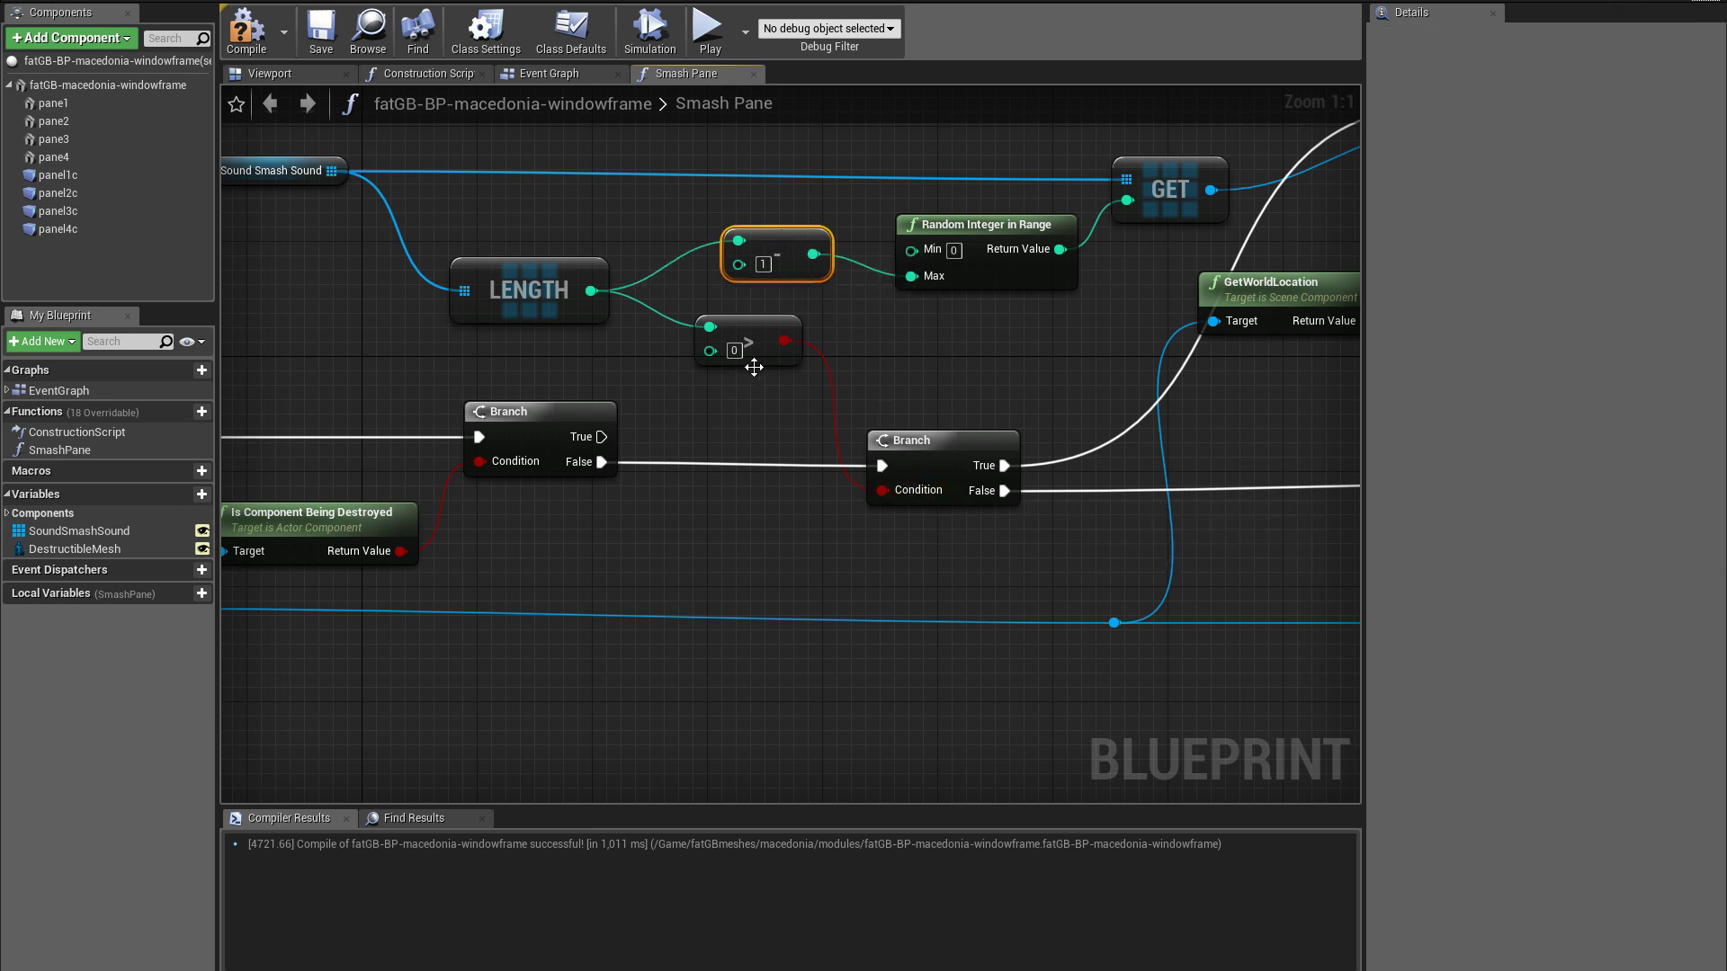
right_click_drag(944, 469, 753, 599)
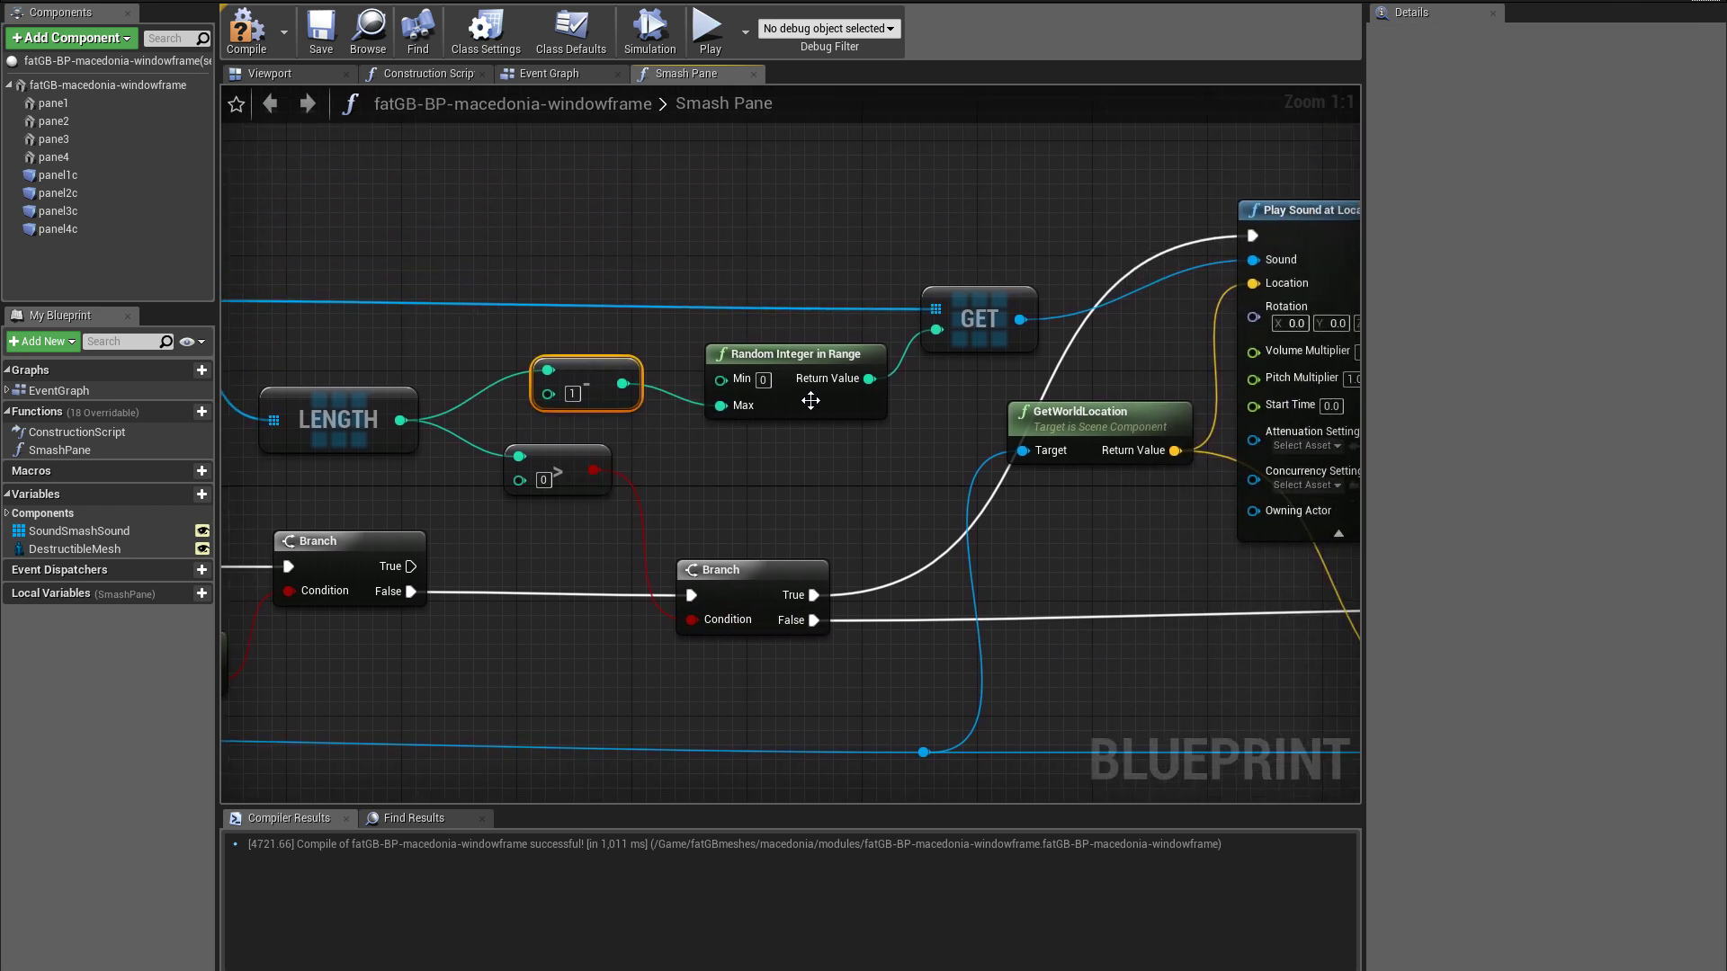
left_click(779, 364)
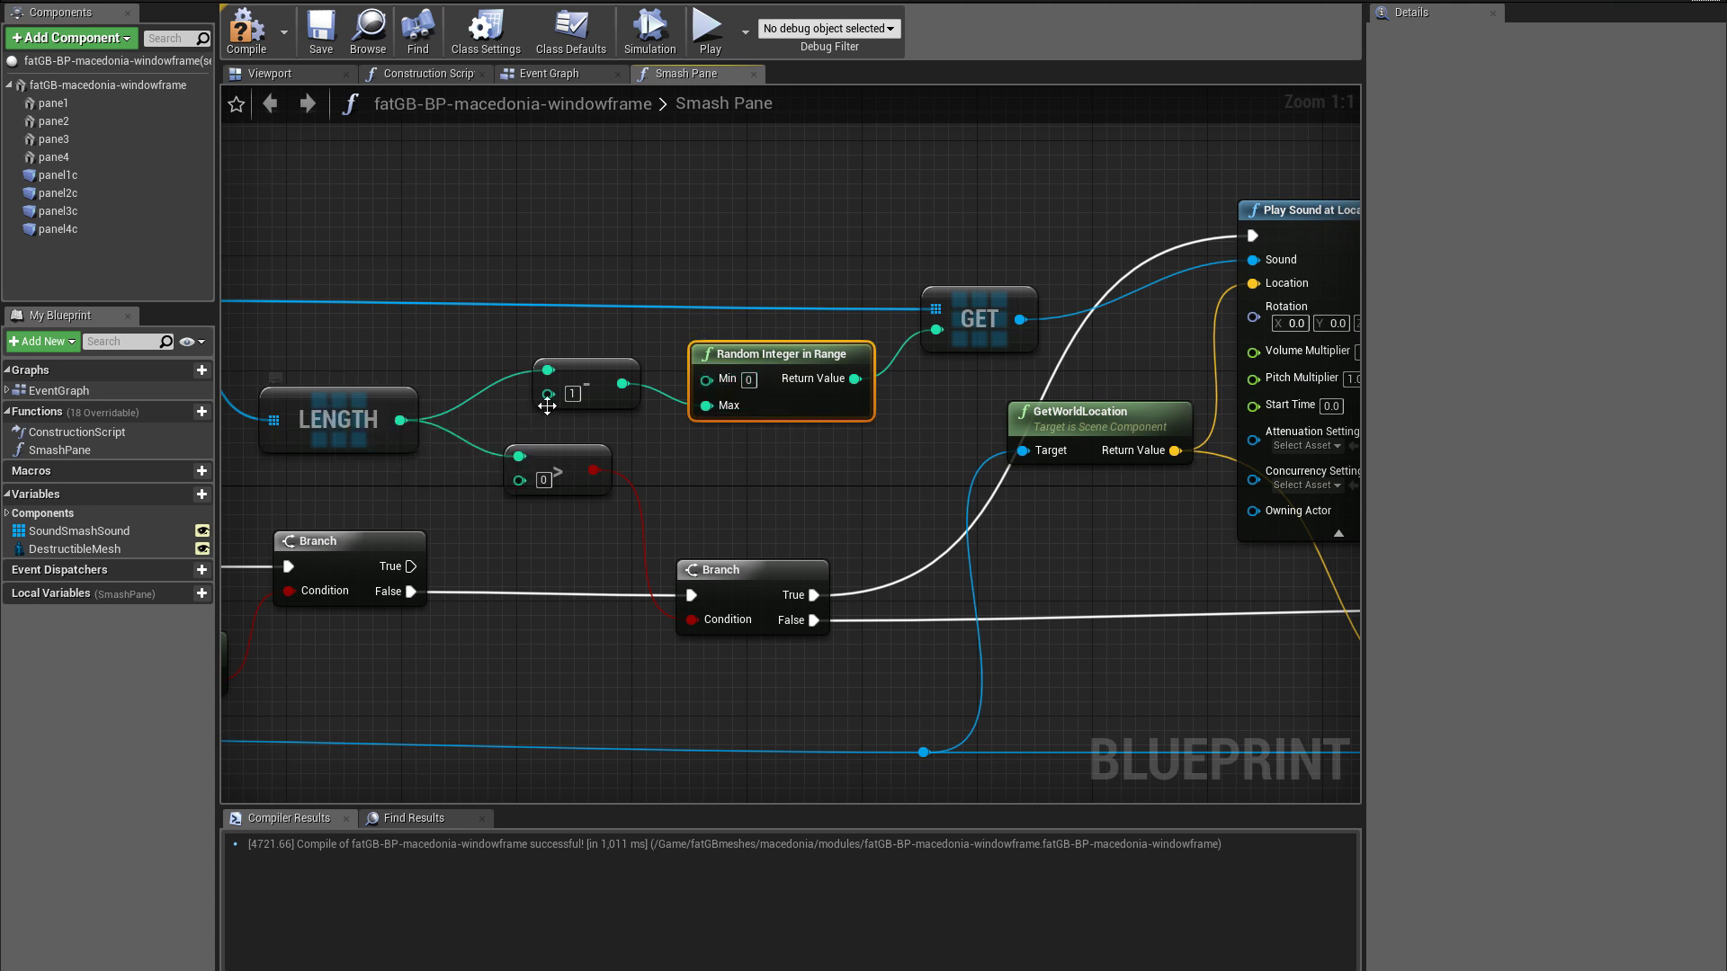
Follow the graph to Play Sound at Location and level the pane reference wire by moving the reroute node feeding GetWorldLocation
right_click_drag(694, 442, 618, 405)
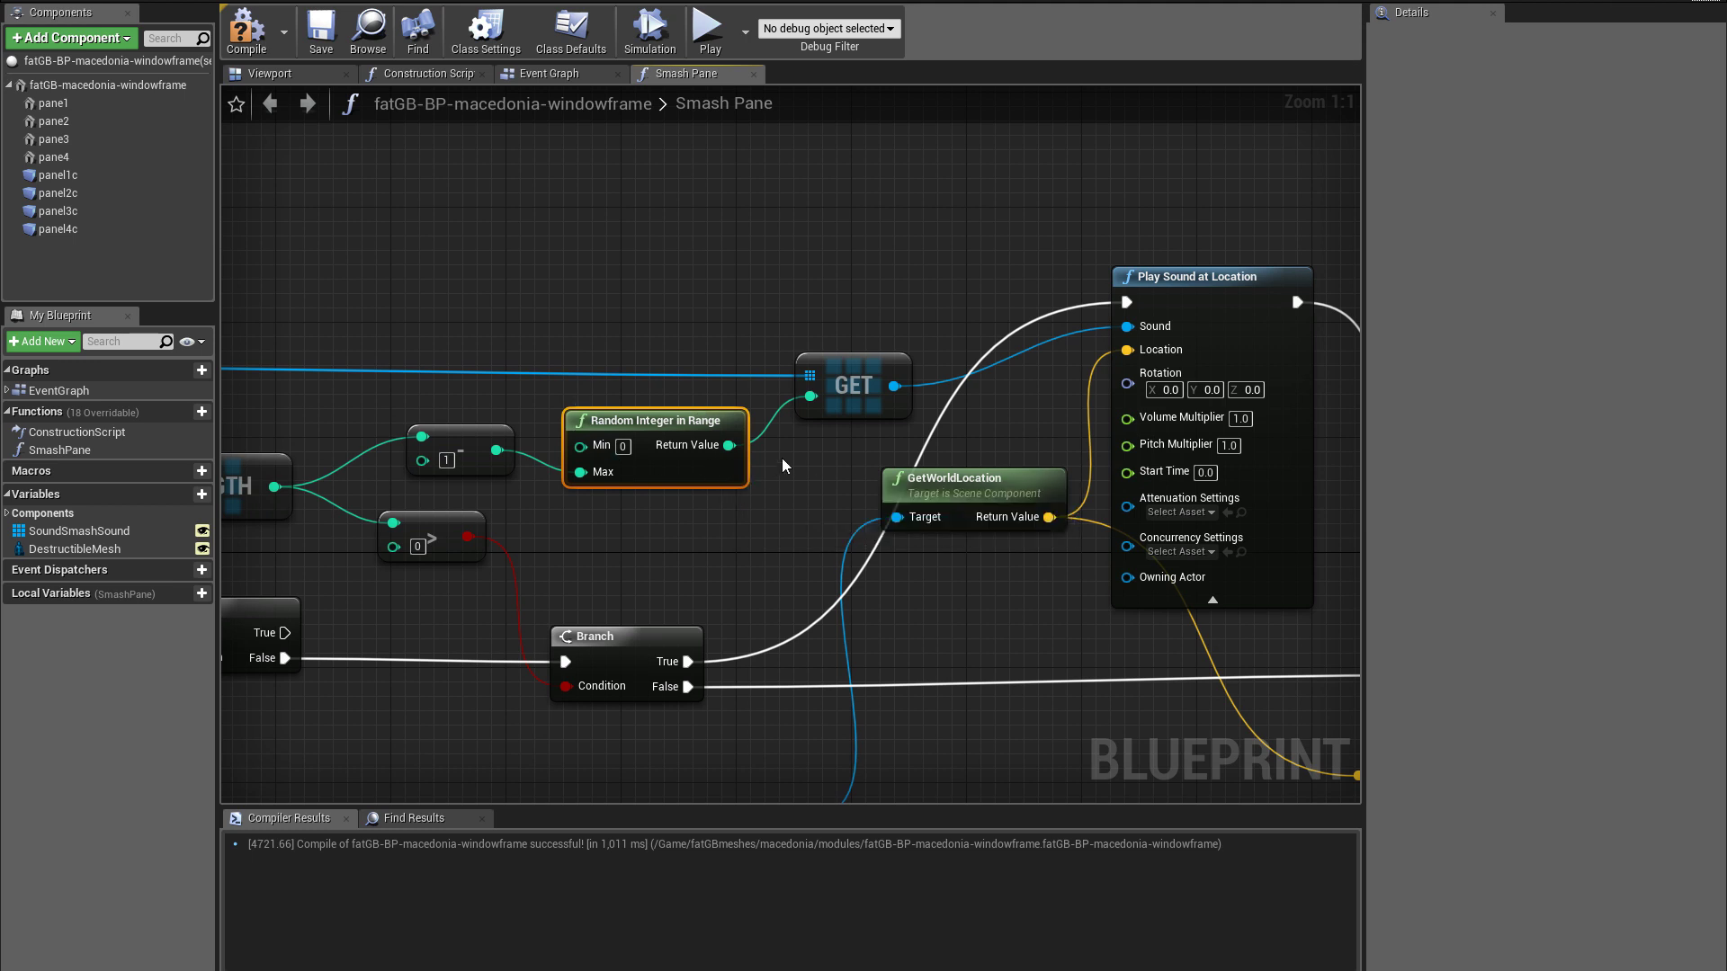
right_click_drag(836, 450, 510, 511)
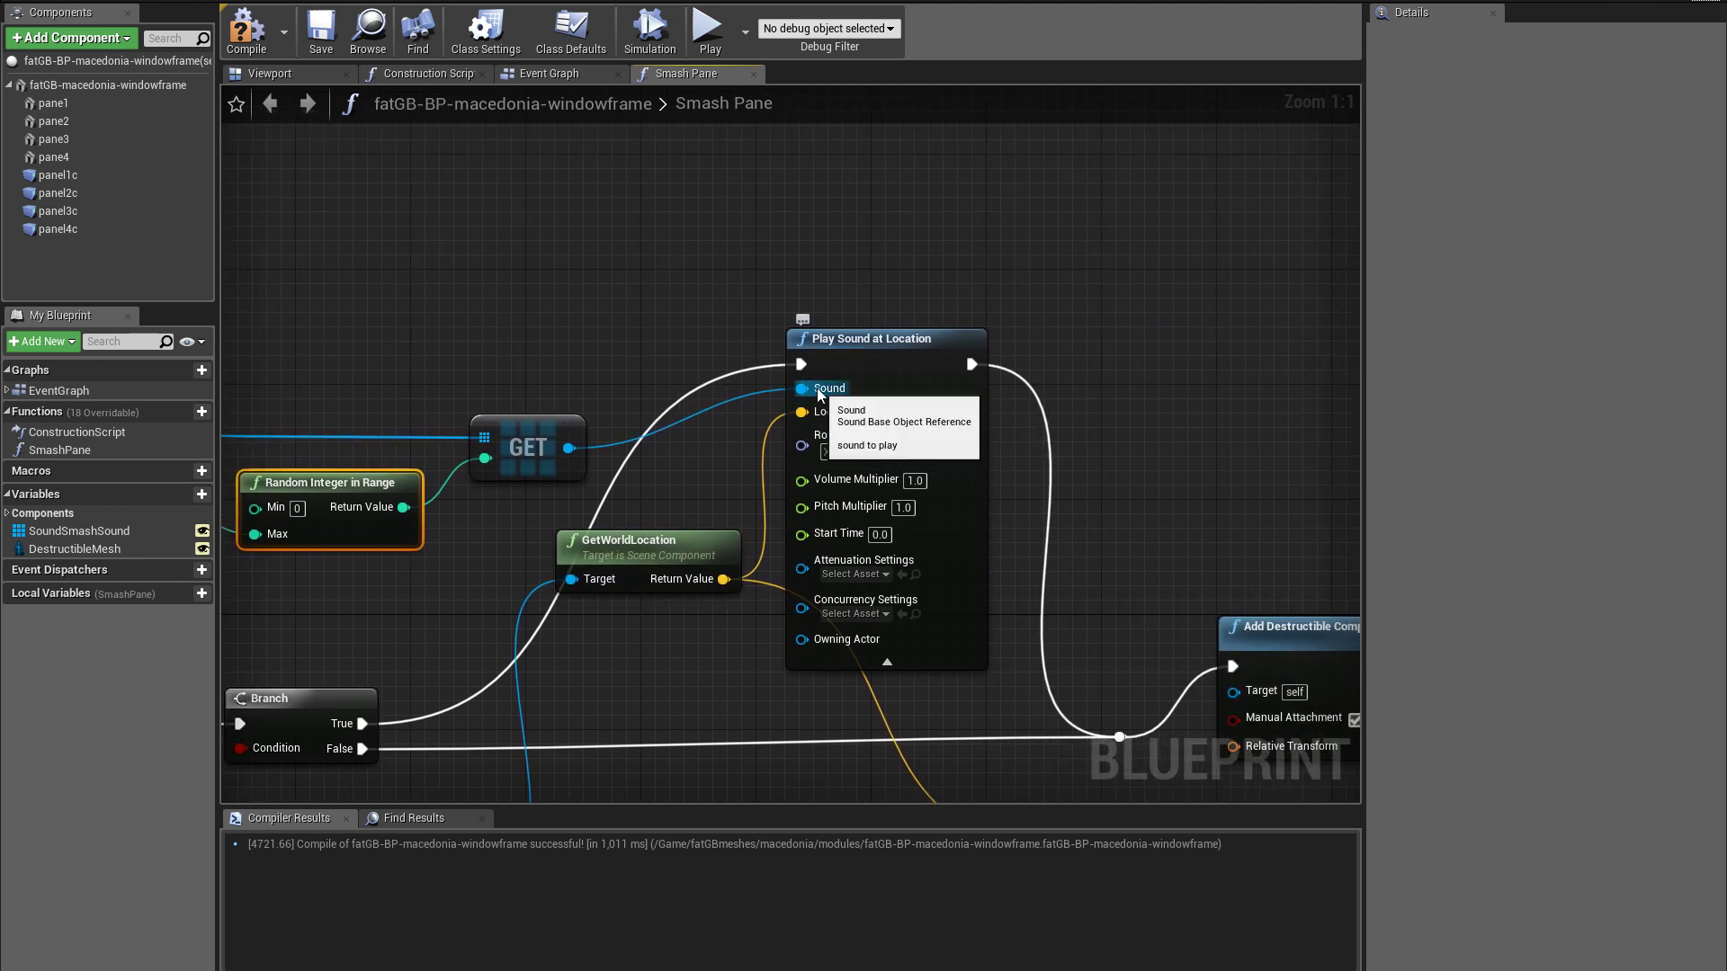
right_click_drag(644, 655, 865, 347)
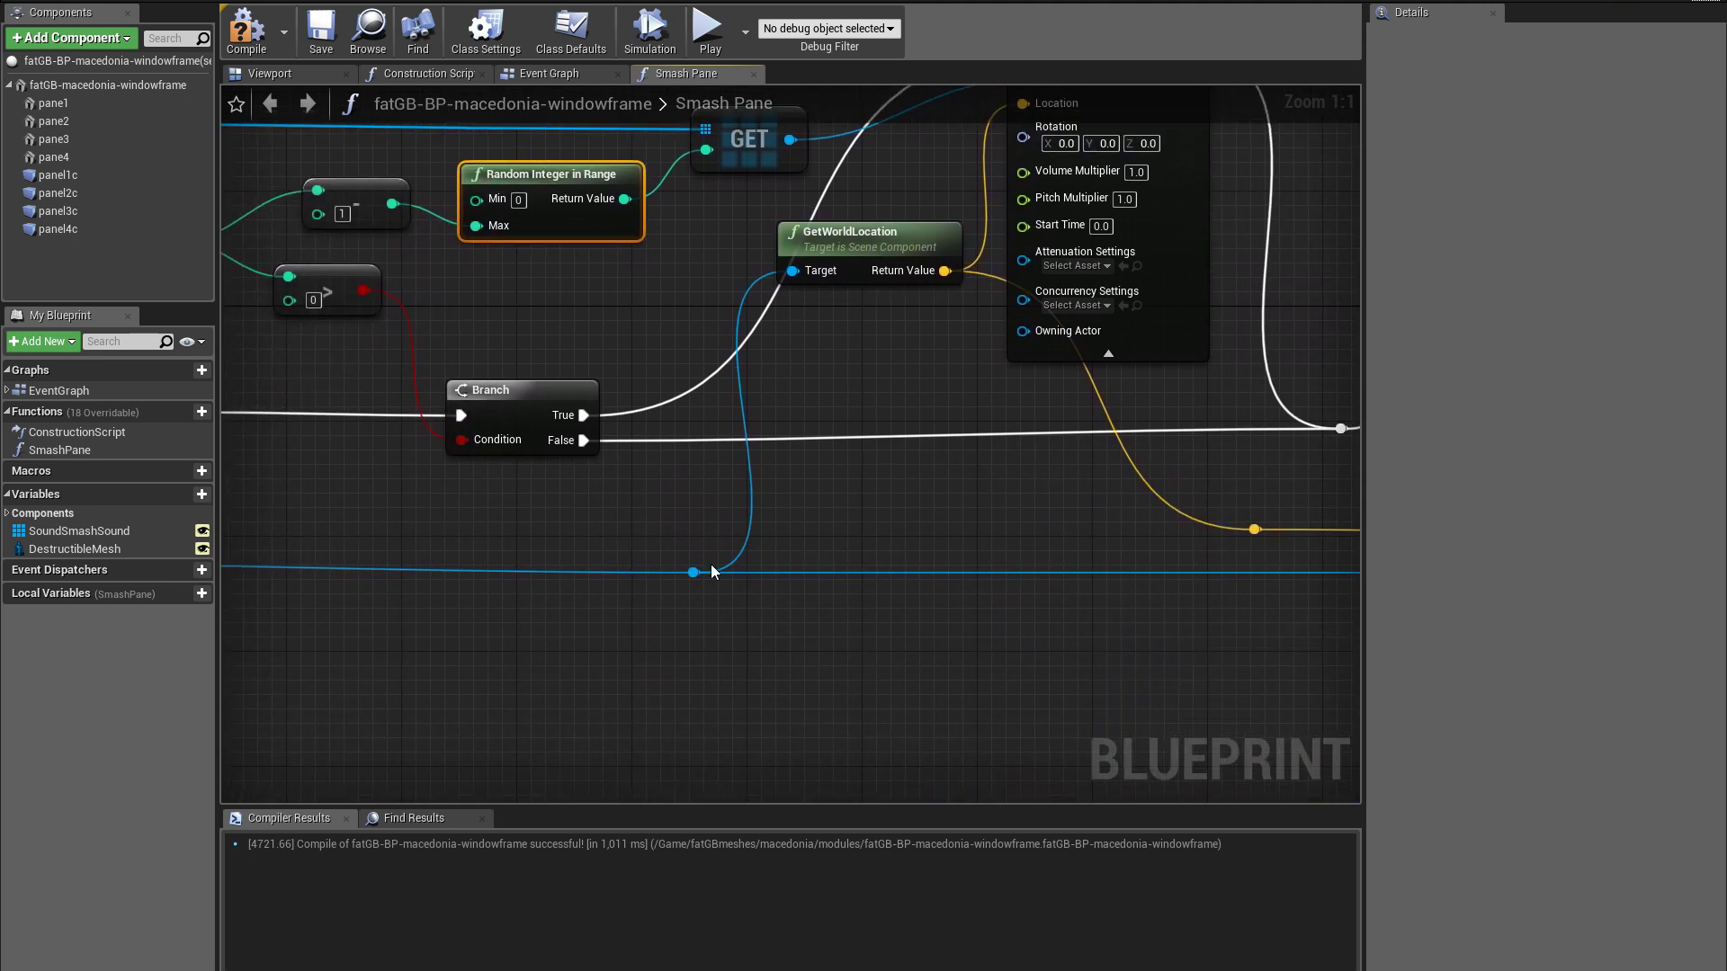
left_click(693, 573)
left_click_drag(687, 585, 645, 575)
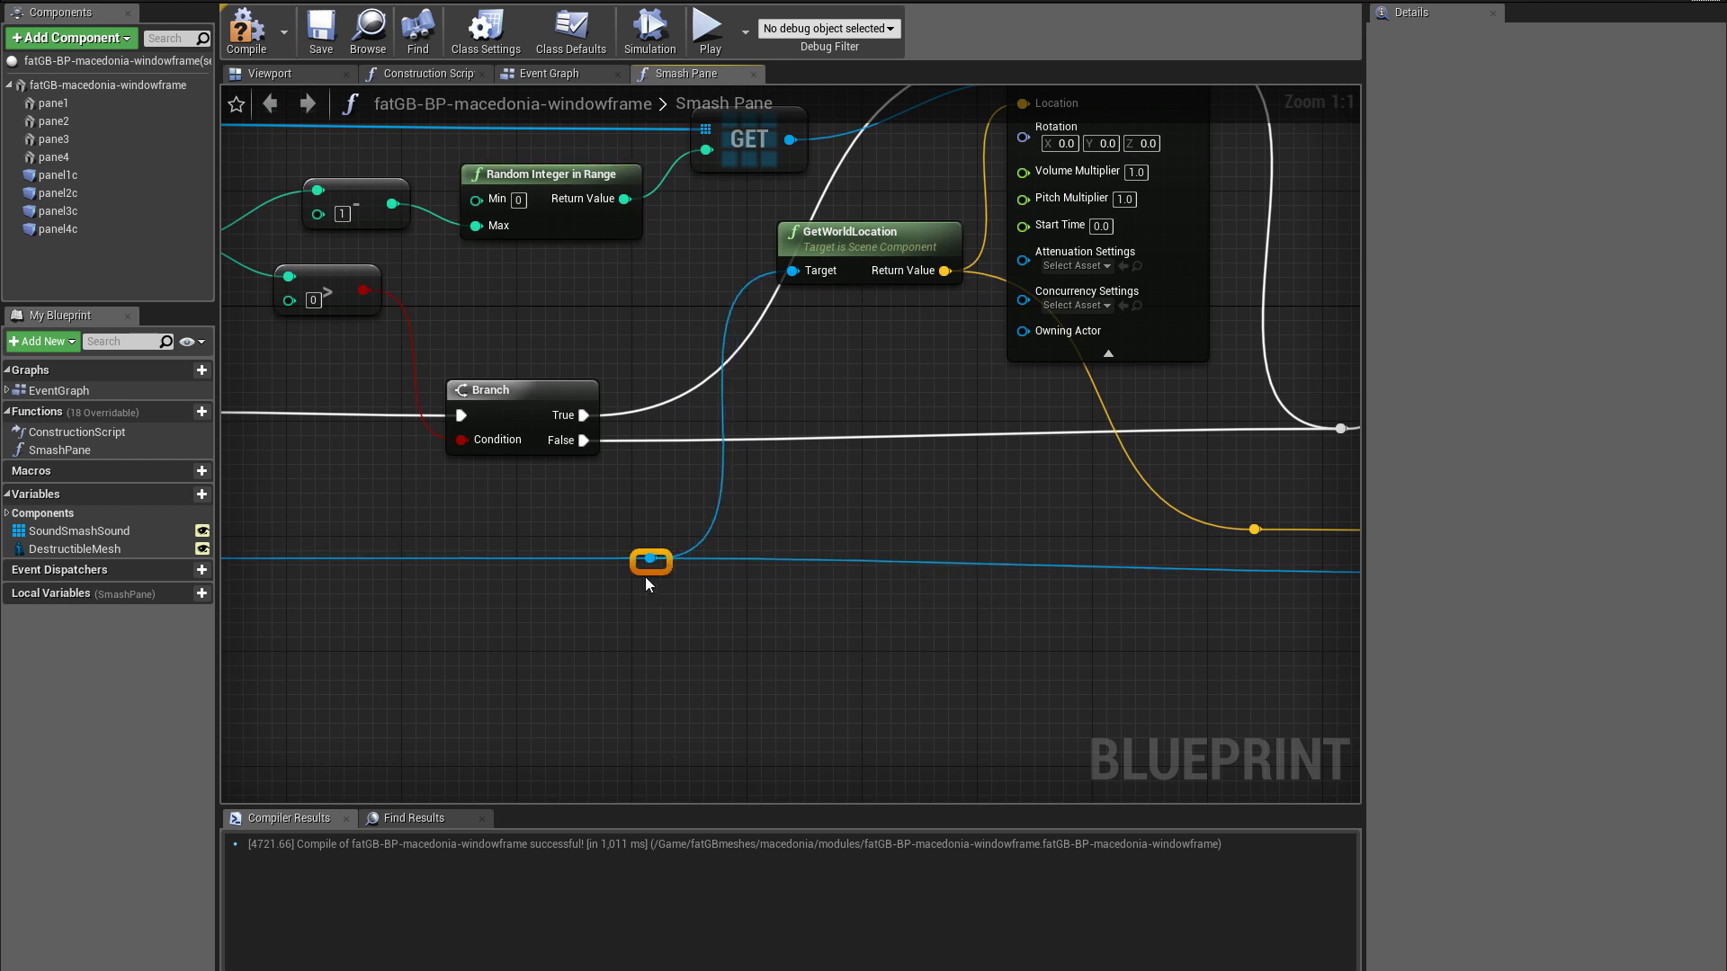
right_click_drag(870, 497, 734, 666)
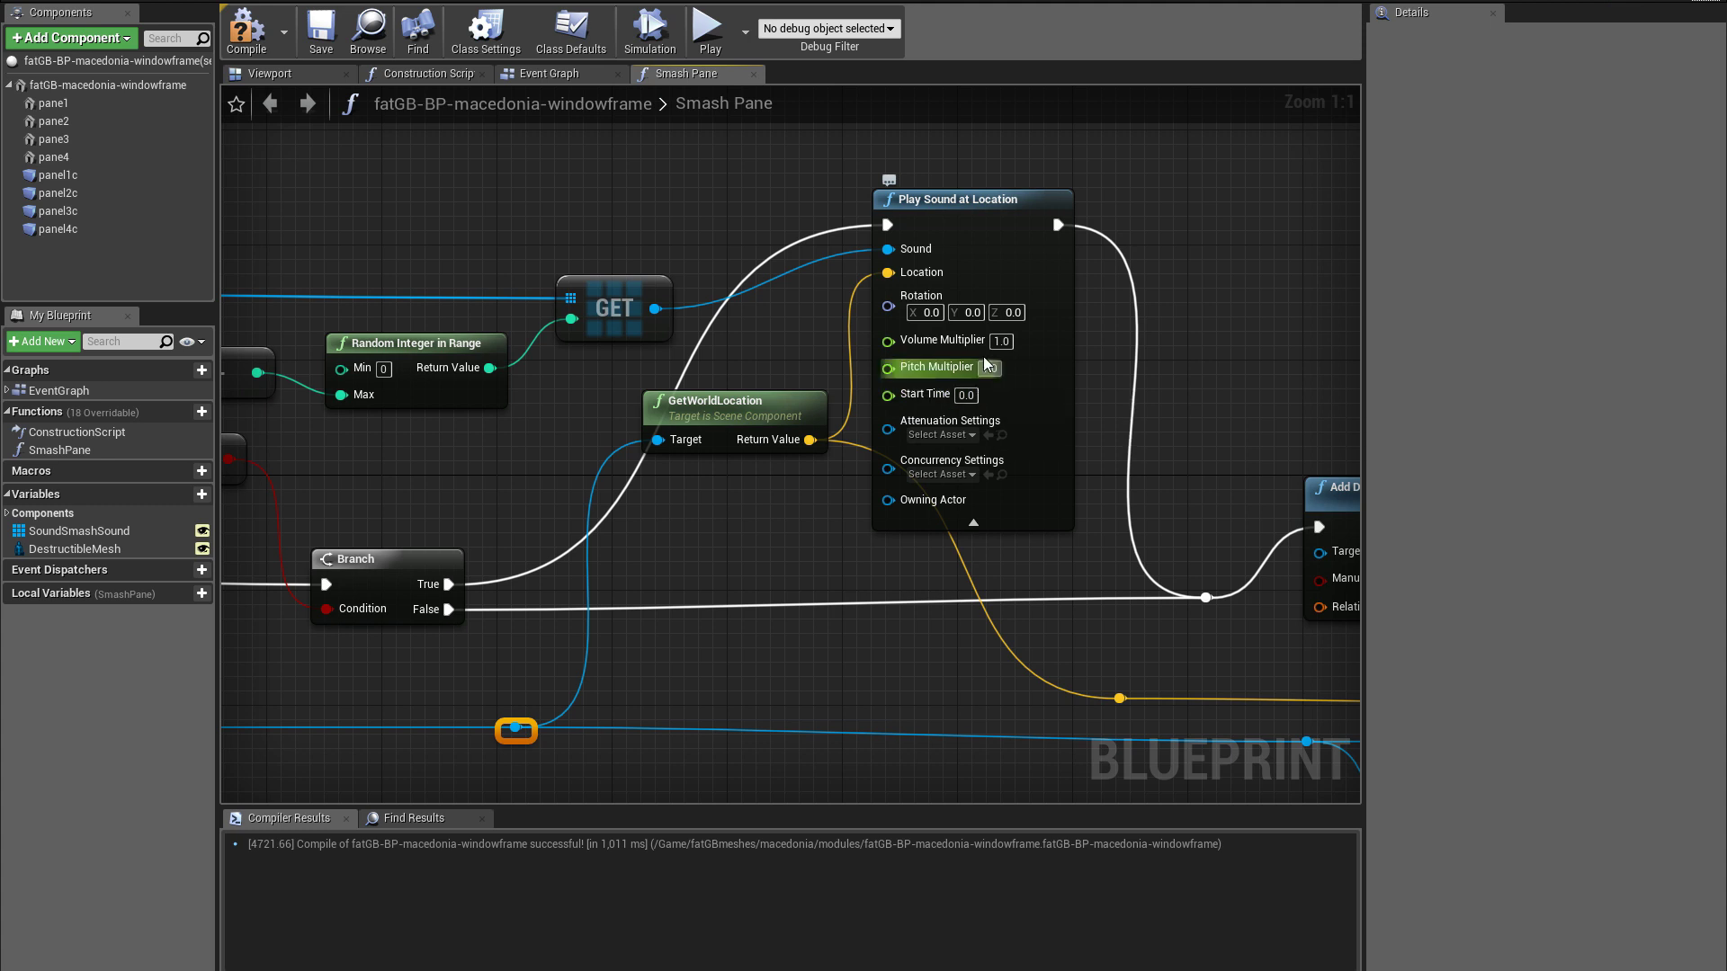
Review the Add Destructible Component node's Manual Attachment option and line up the SetWorldTransform node with it
right_click_drag(1077, 367, 784, 352)
right_click_drag(990, 410, 919, 266)
left_click(922, 300)
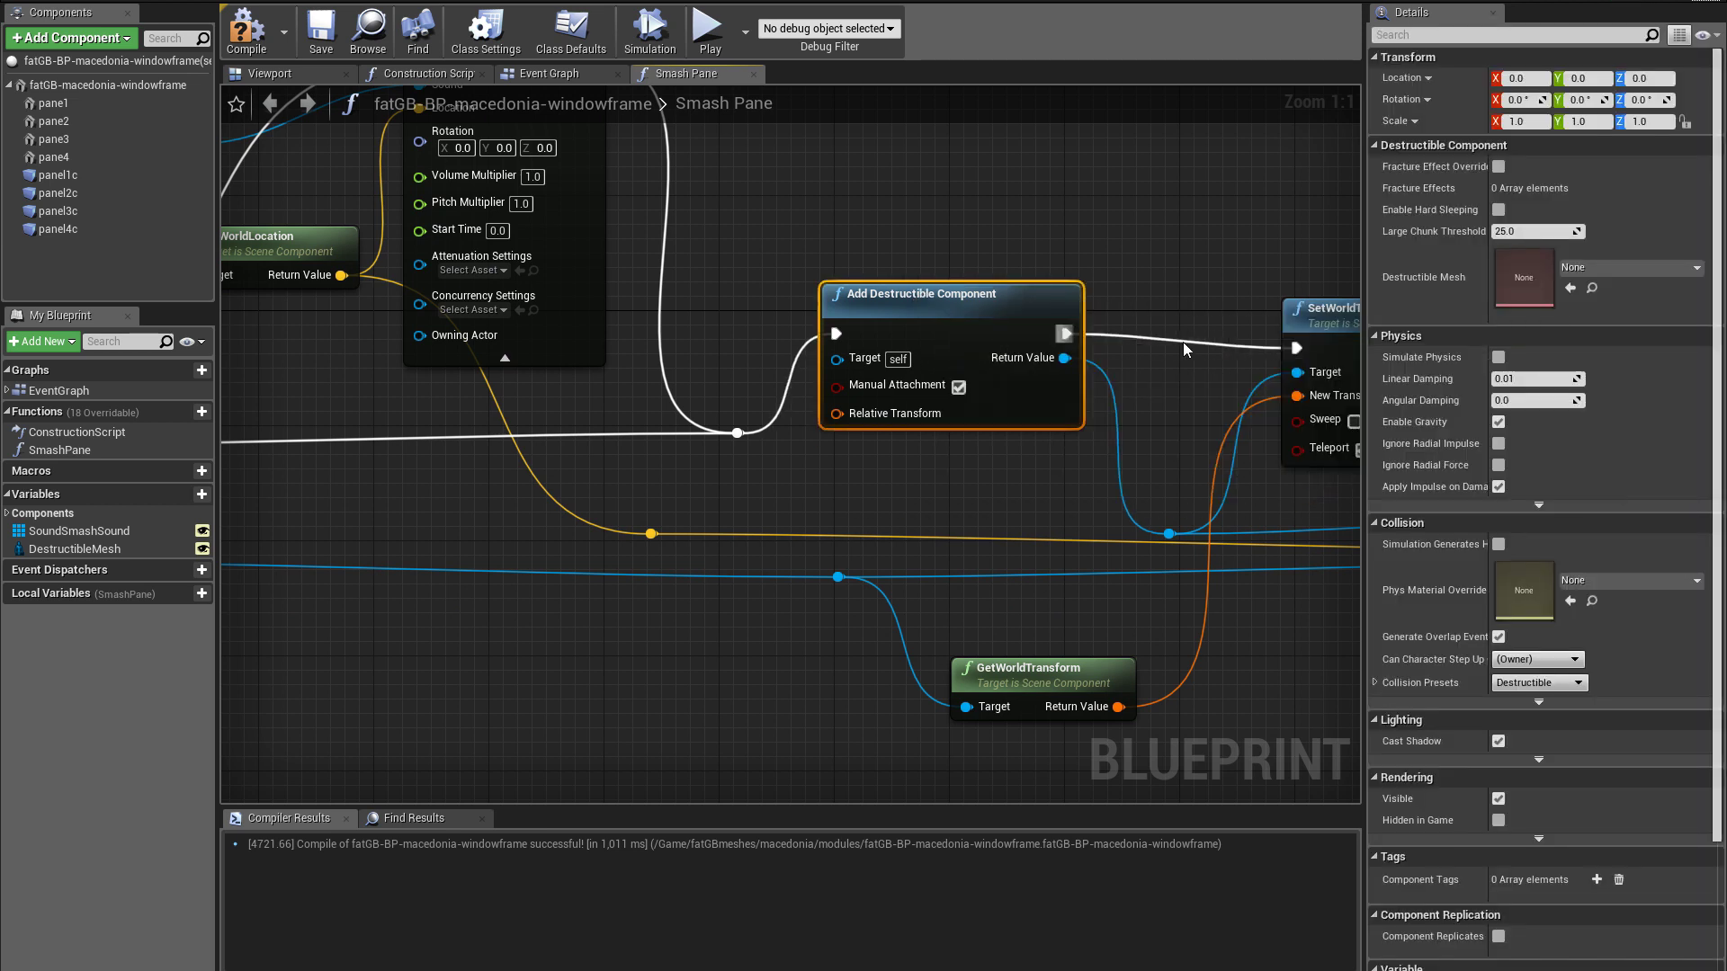
right_click_drag(974, 341, 739, 386)
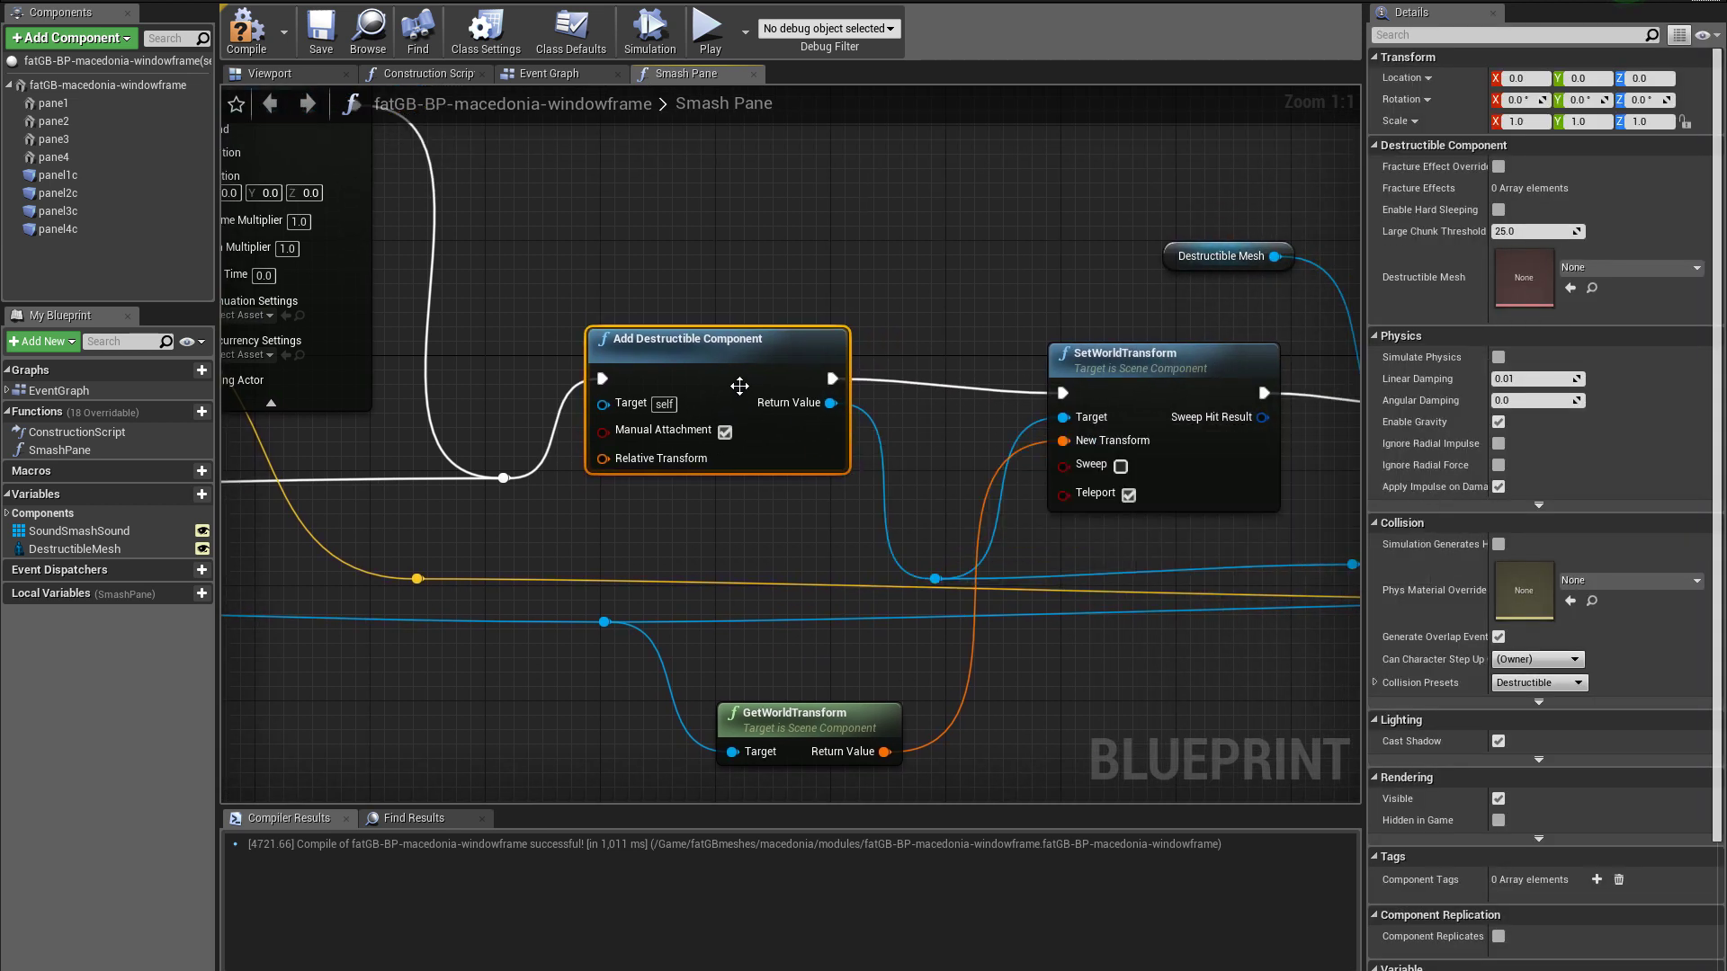
left_click(725, 432)
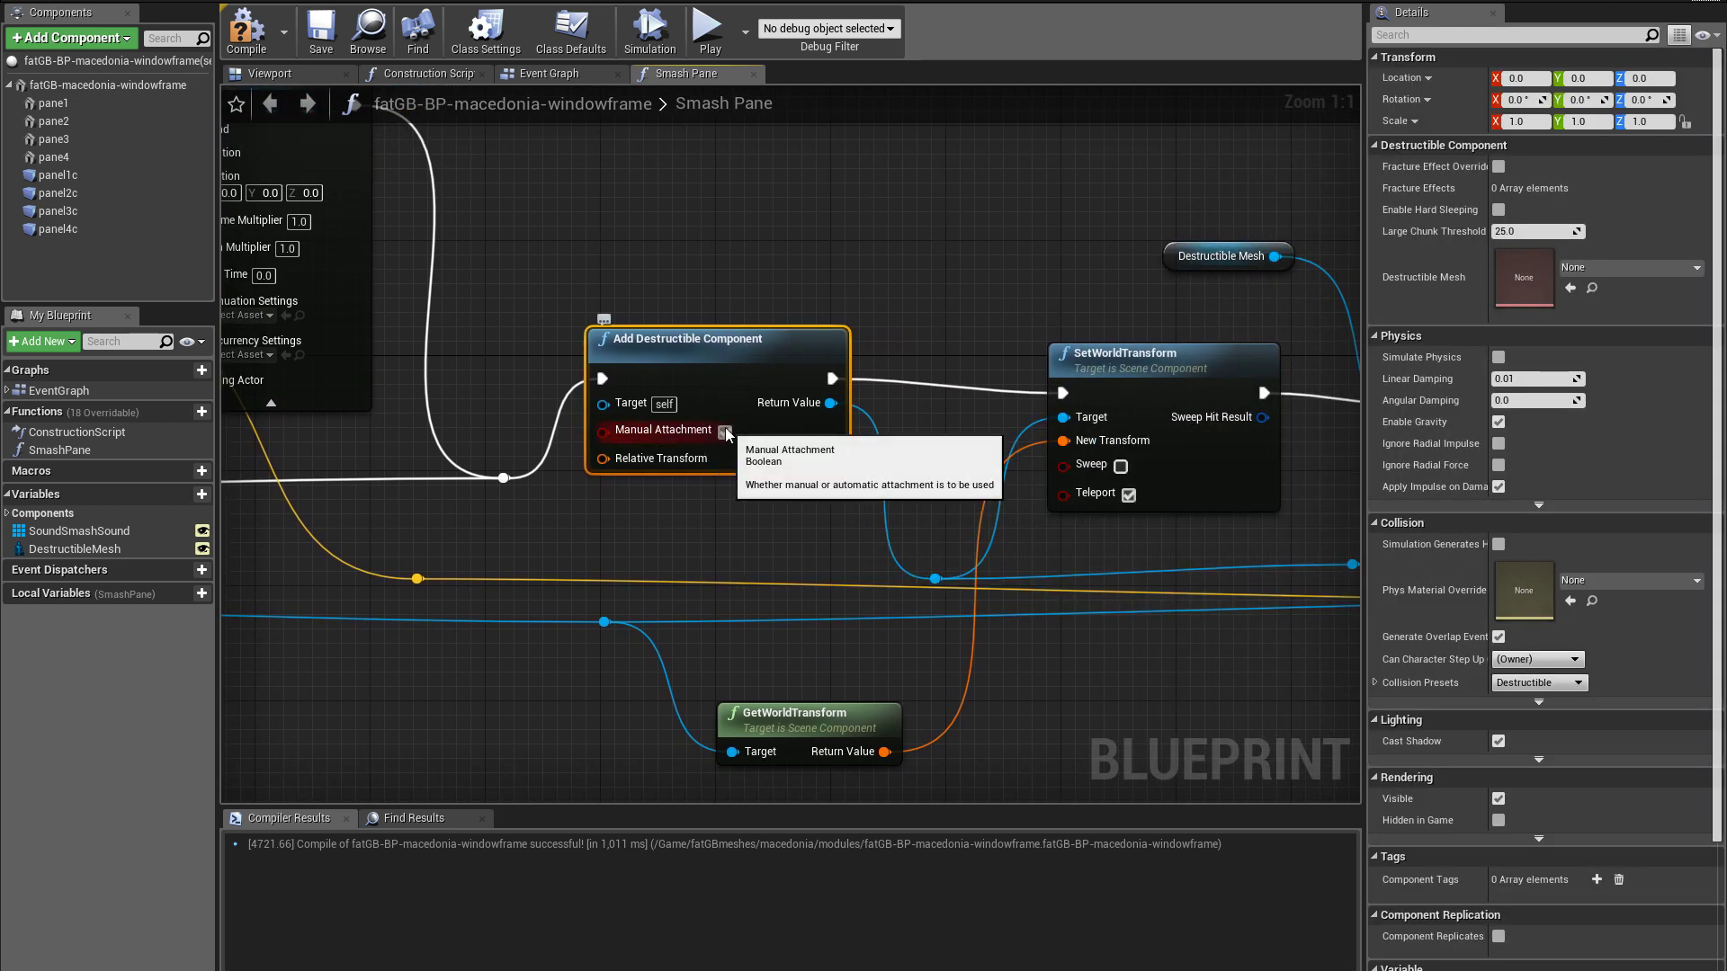
left_click_drag(1106, 354, 1118, 339)
right_click_drag(1059, 511, 1021, 405)
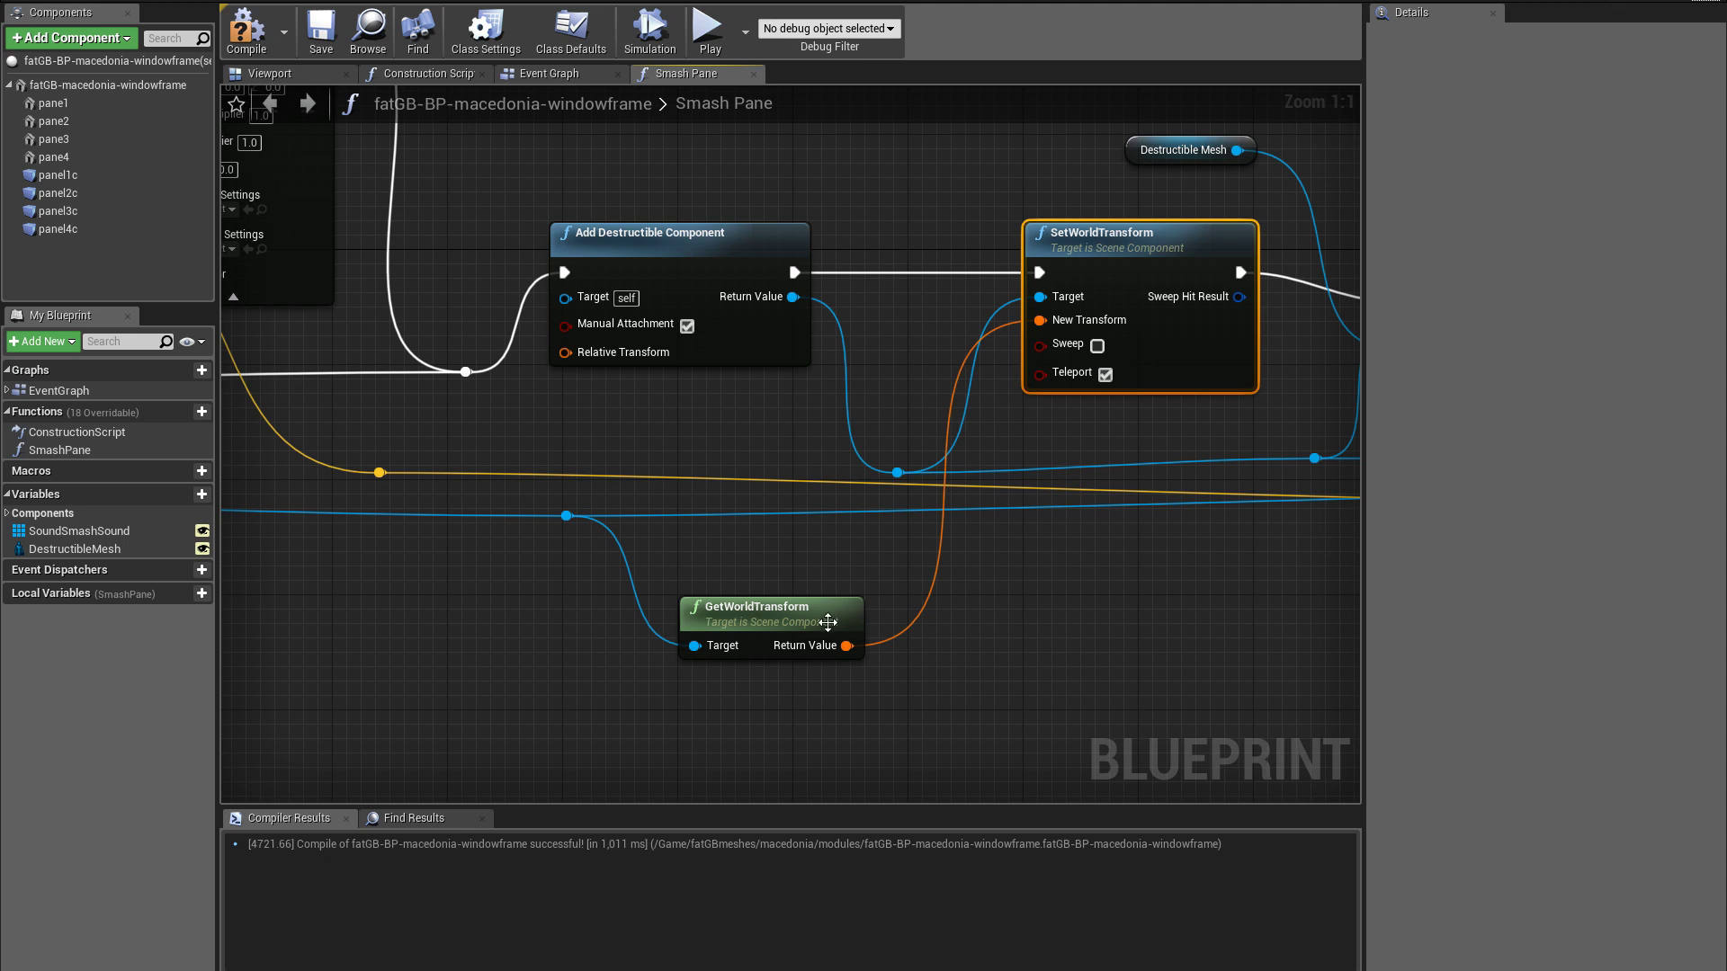
Line up the Set Destructible Mesh node with SetWorldTransform and shift the Destructible Mesh getter, showing the variable's default mesh
right_click_drag(1036, 358, 739, 537)
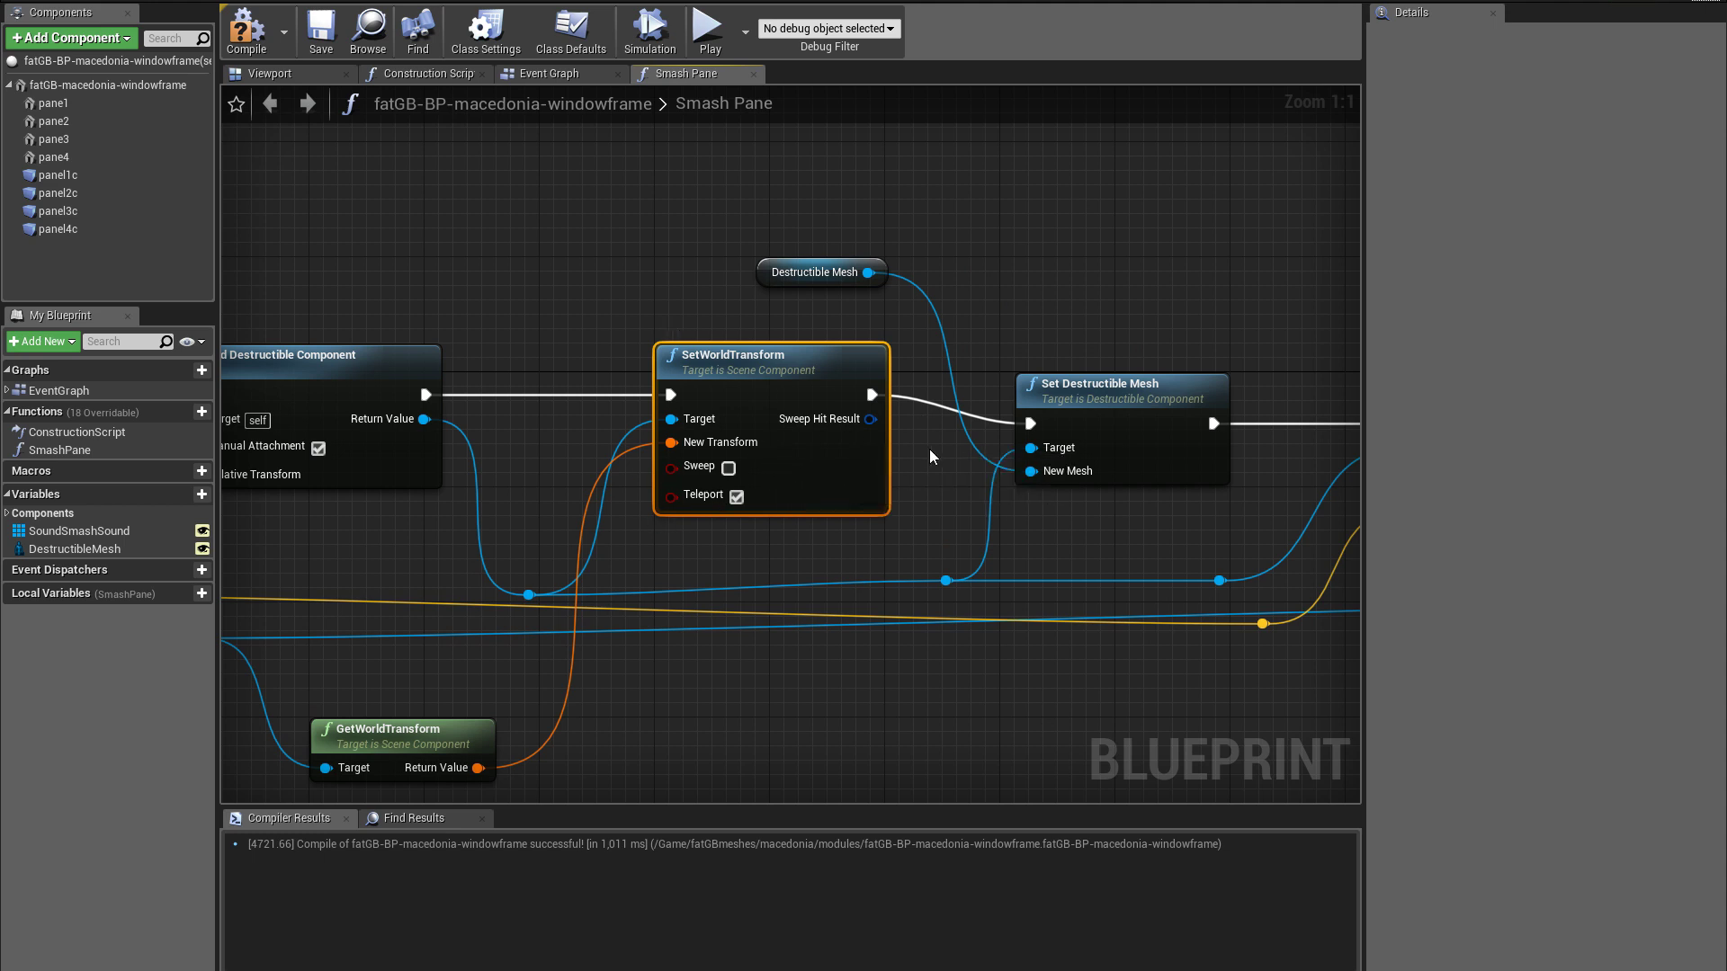
right_click_drag(930, 450, 700, 459)
left_click(899, 373)
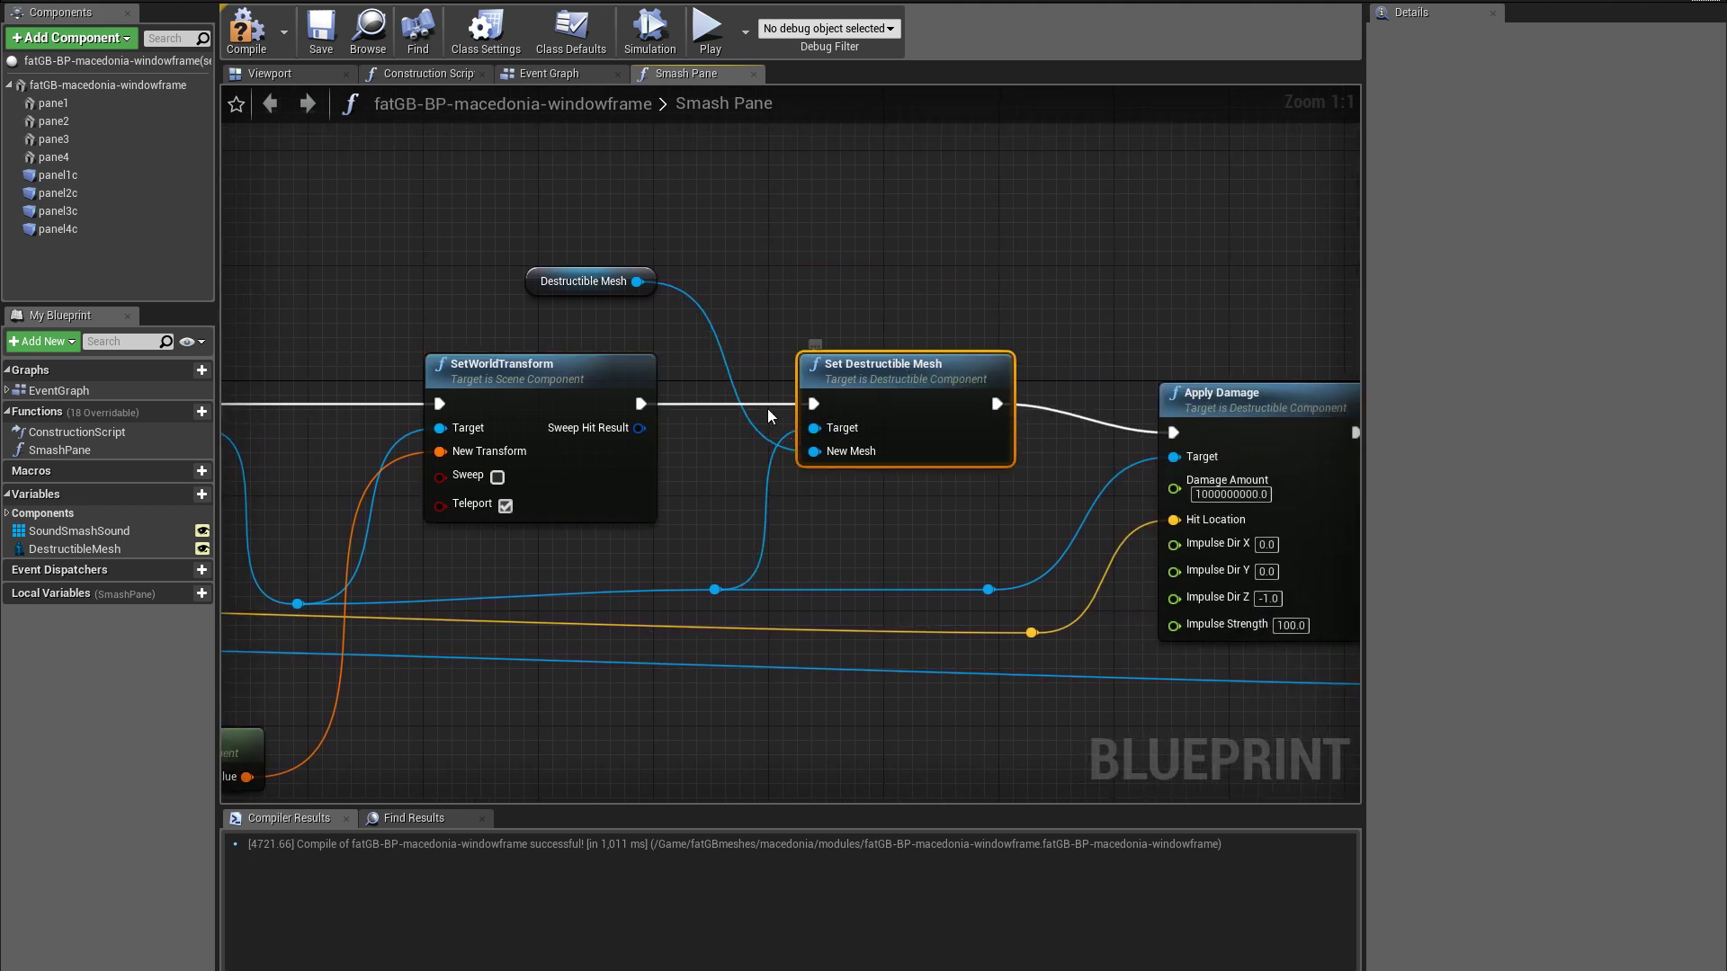
left_click_drag(545, 286, 517, 271)
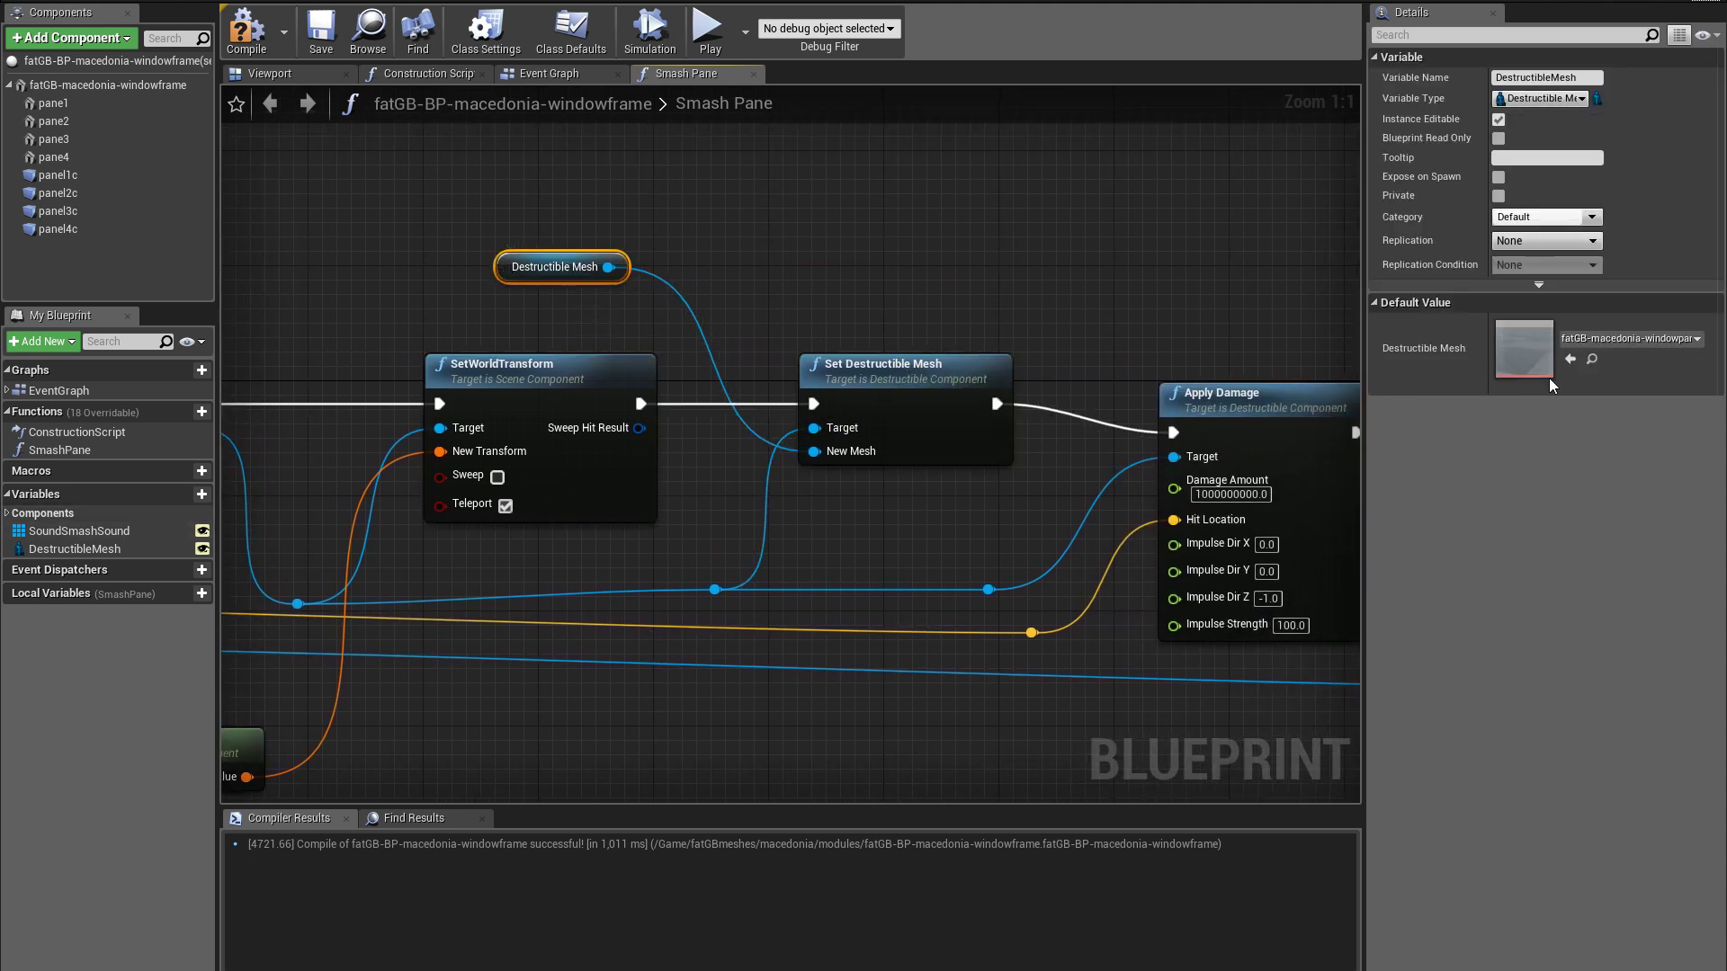
Line up the Apply Damage node with Set Destructible Mesh and raise DestroyComponent to level its target wire
right_click_drag(1157, 490, 861, 457)
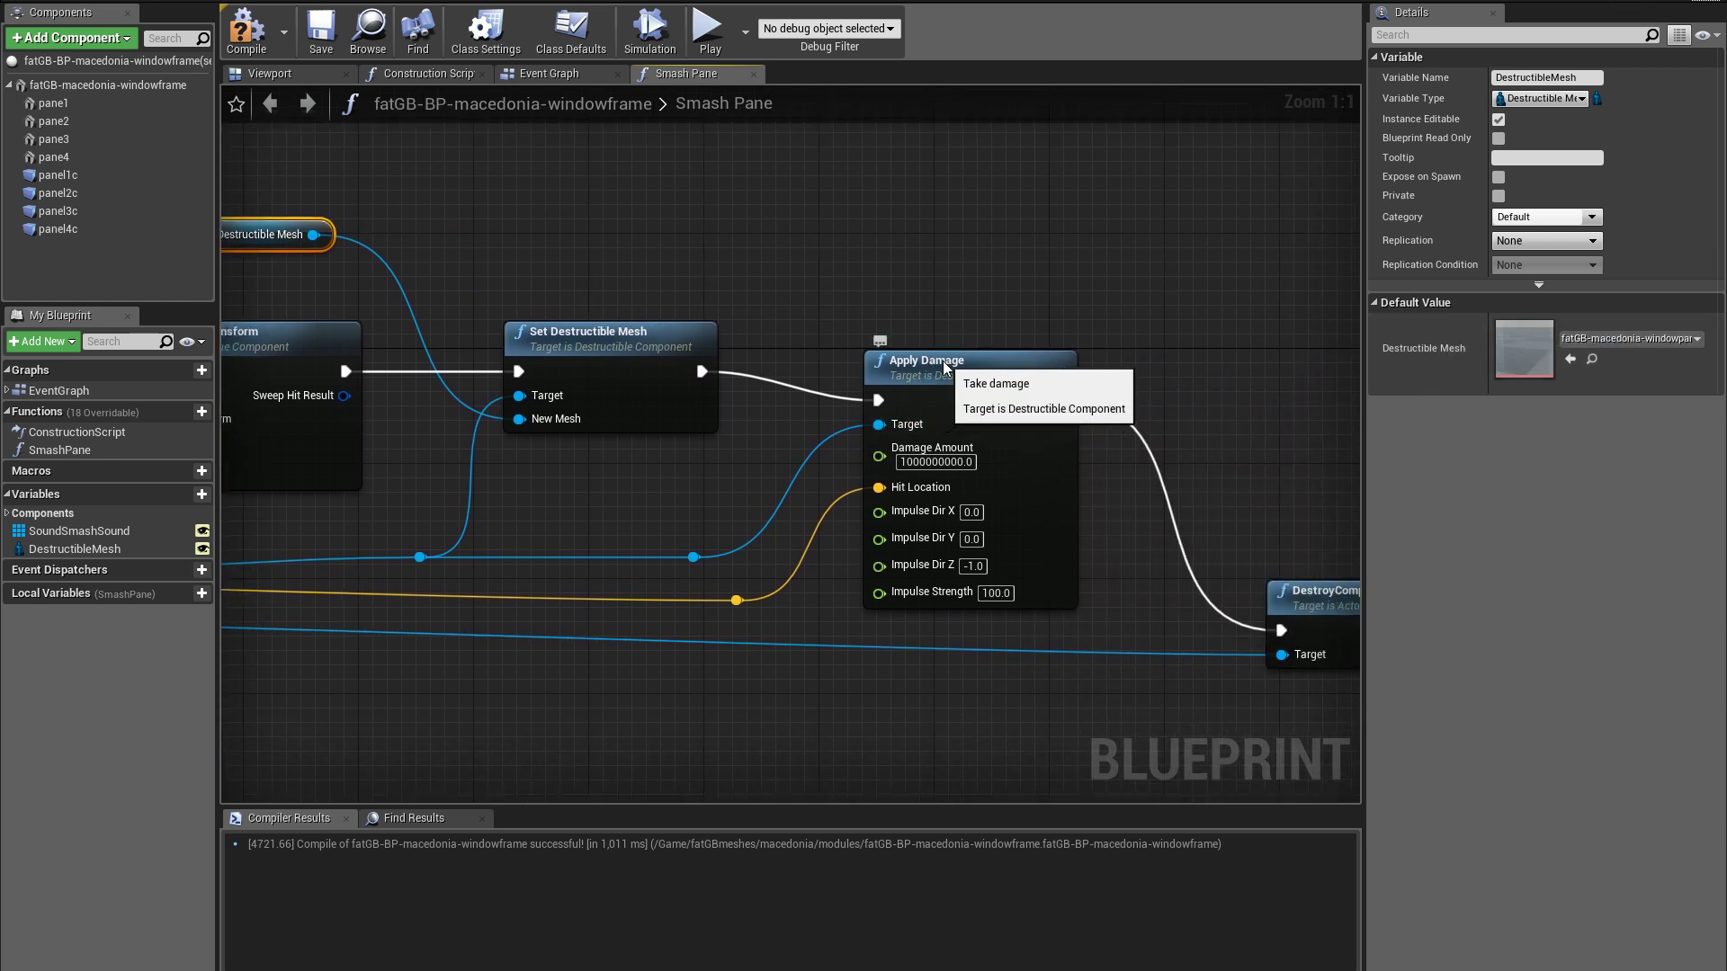
left_click_drag(946, 367, 961, 338)
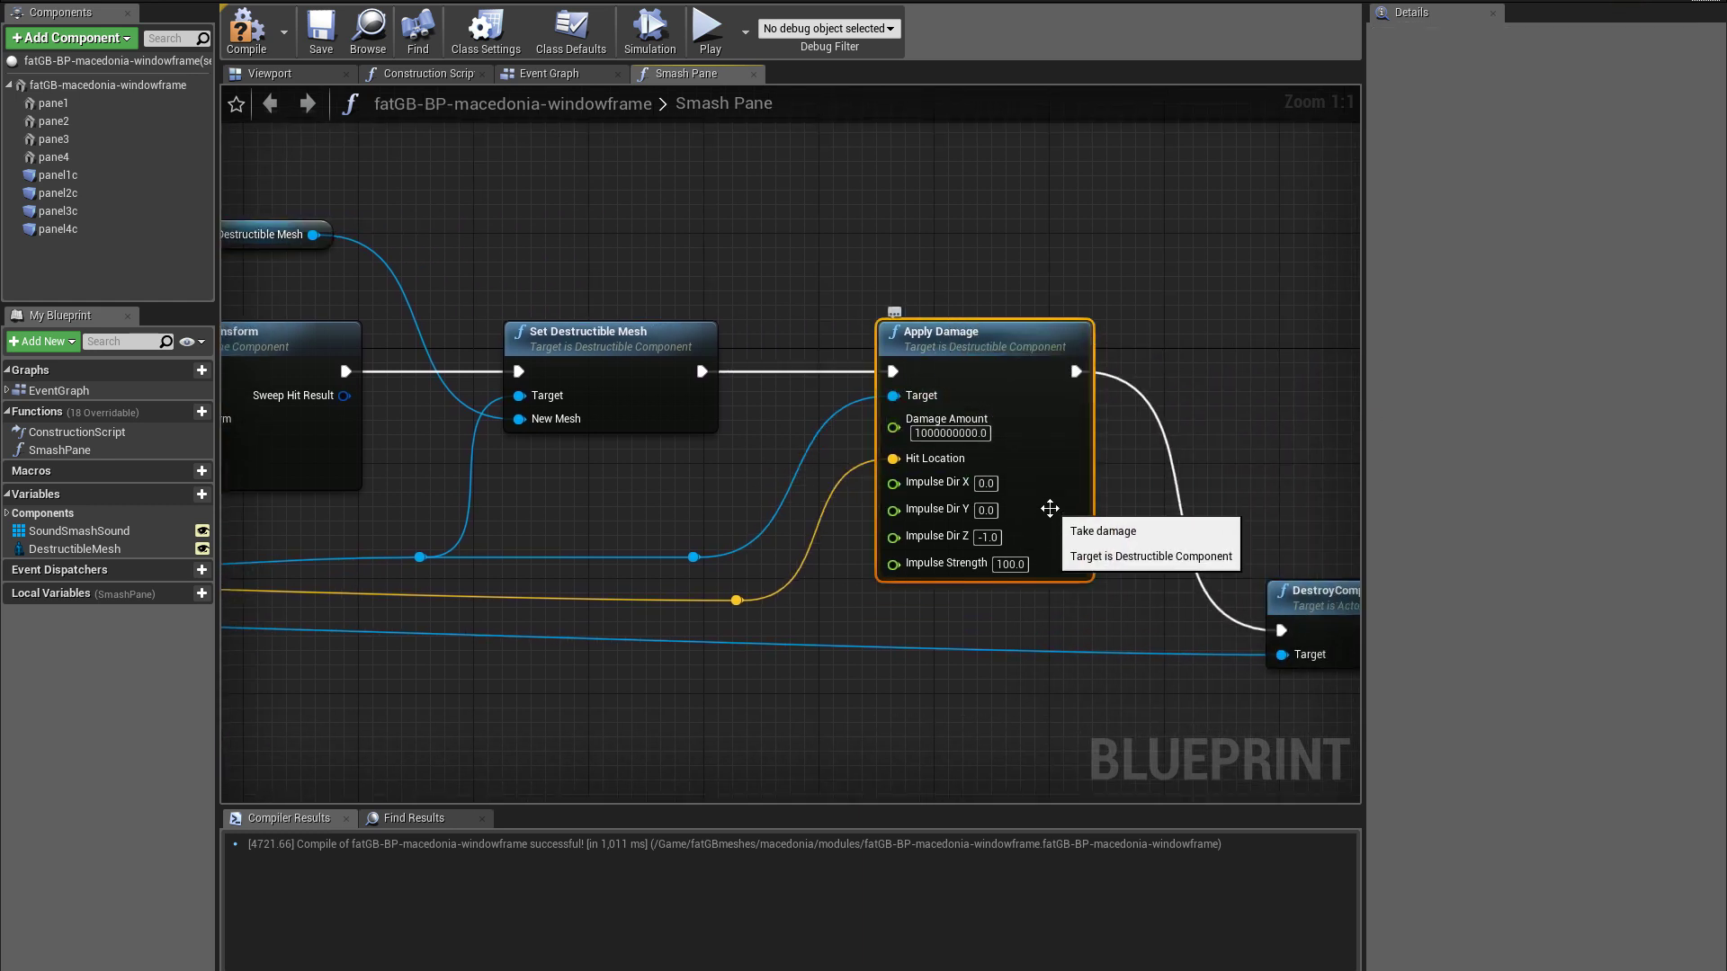
right_click_drag(1131, 563, 944, 487)
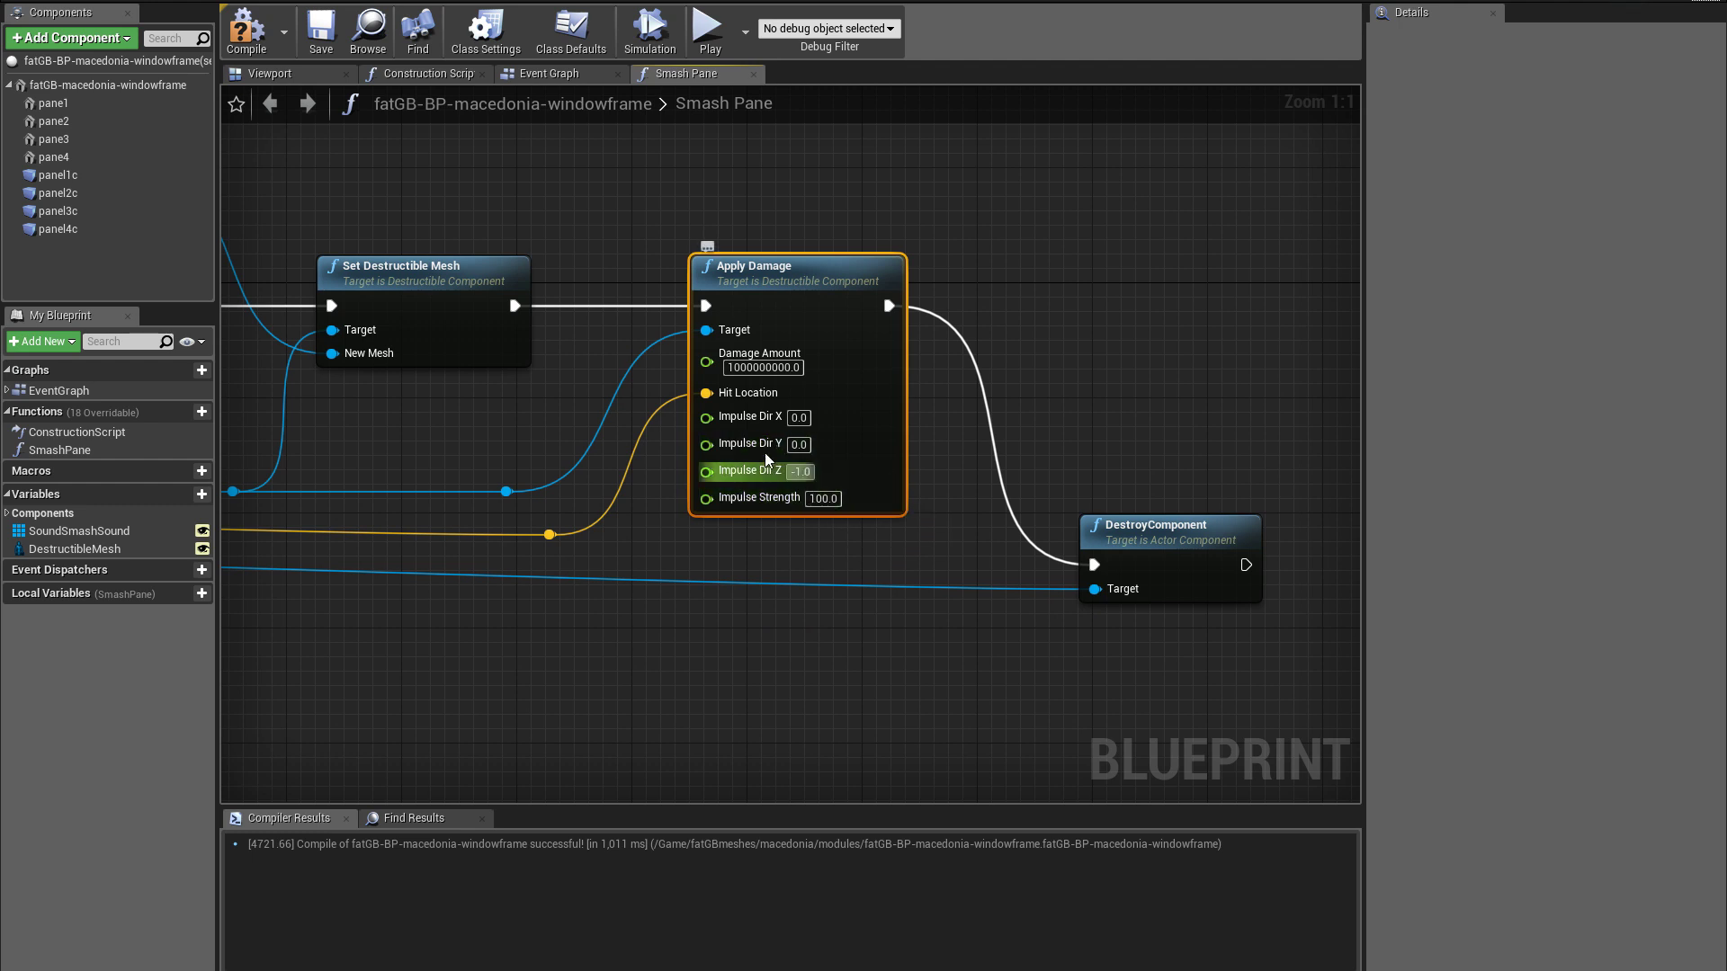
right_click_drag(937, 542, 884, 531)
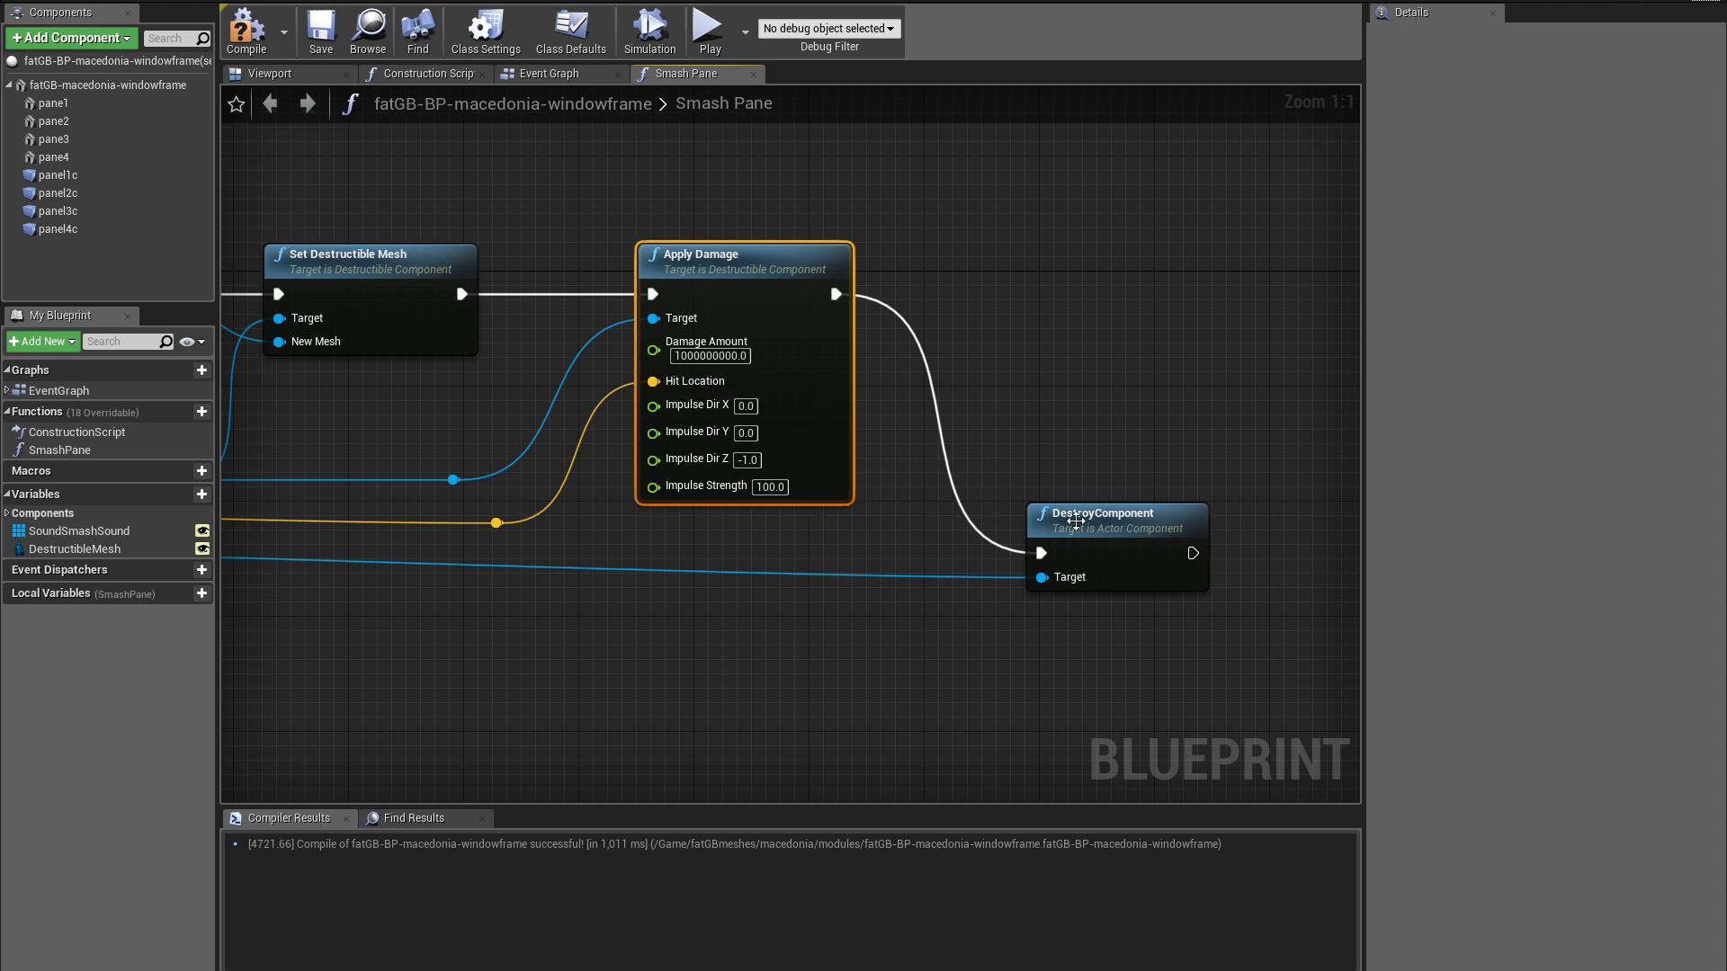
left_click_drag(1144, 545, 1144, 516)
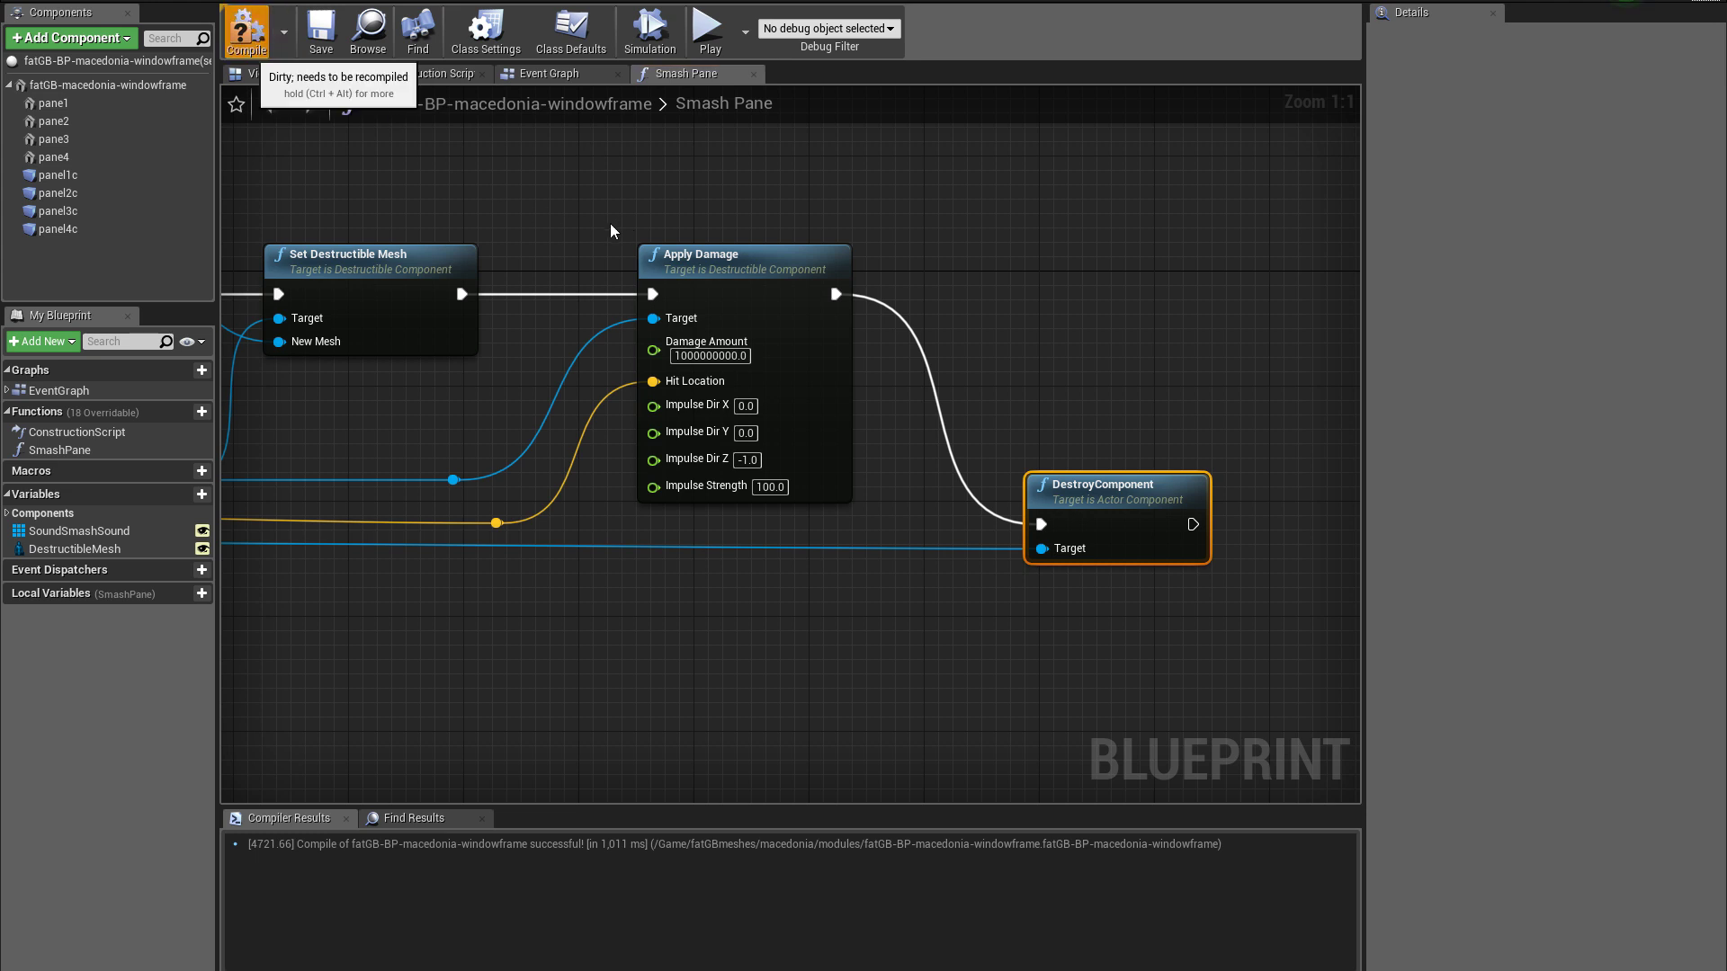
Compile the window frame blueprint and look at the panel1c component in the viewport before returning to the Smash Pane graph
left_click(238, 74)
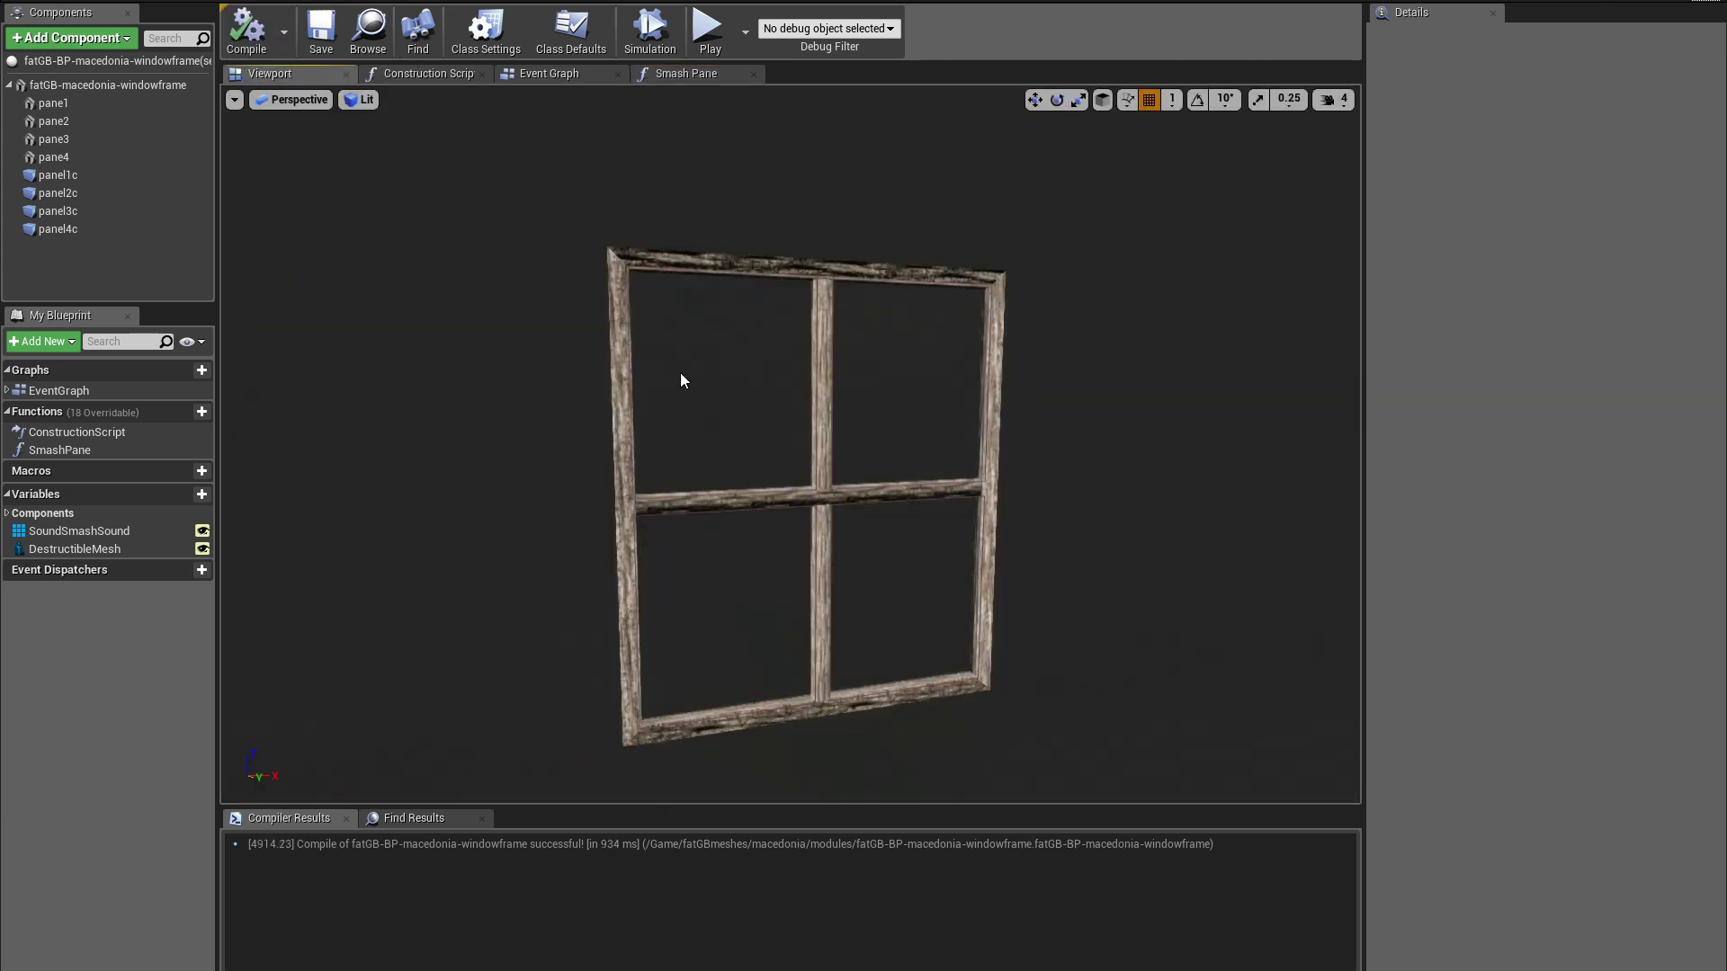
left_click(58, 176)
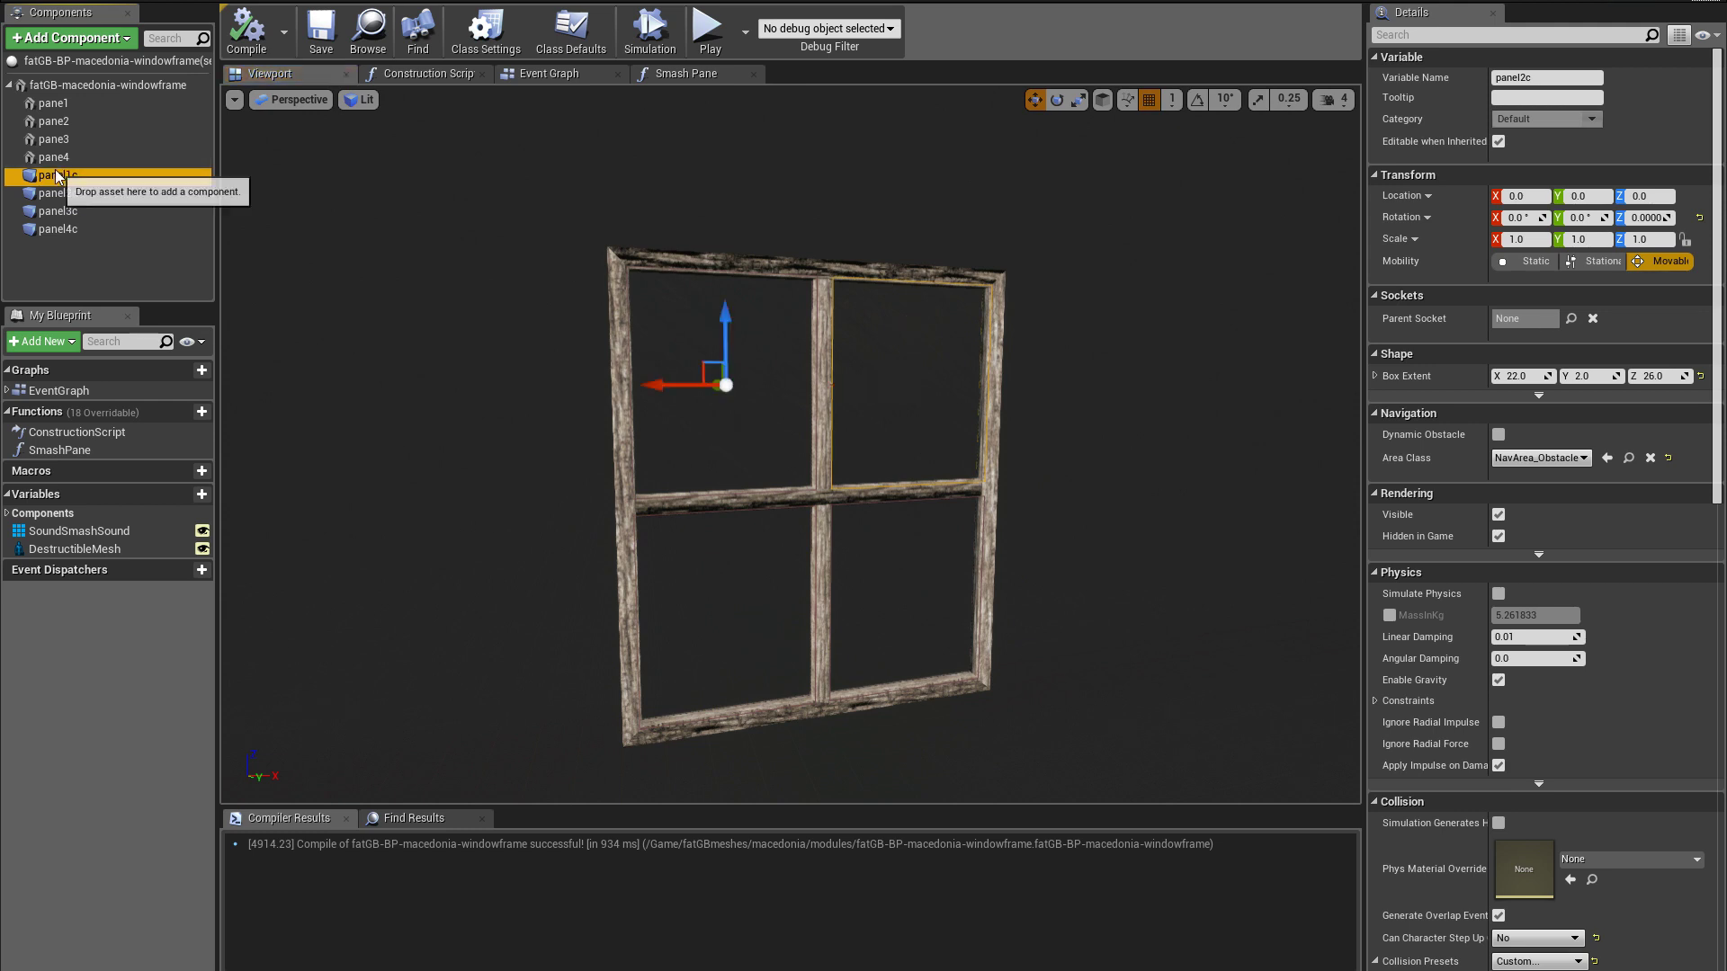
left_click(683, 74)
scroll(612, 202, "down", 2)
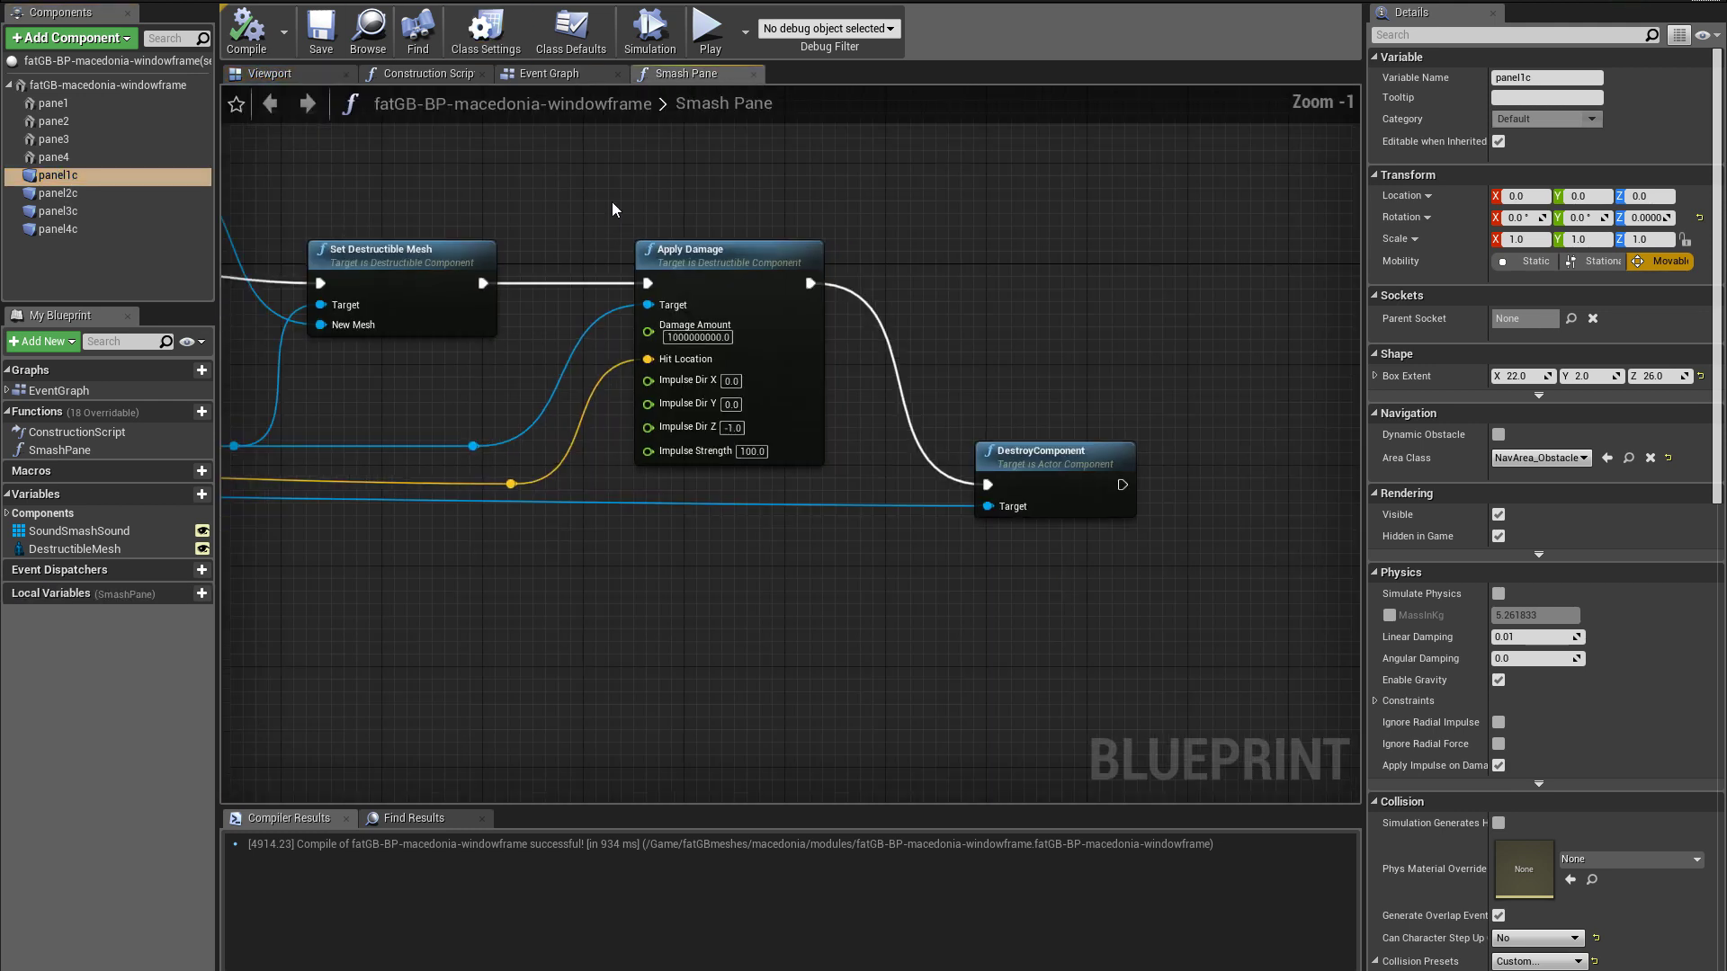
right_click_drag(520, 186, 941, 232)
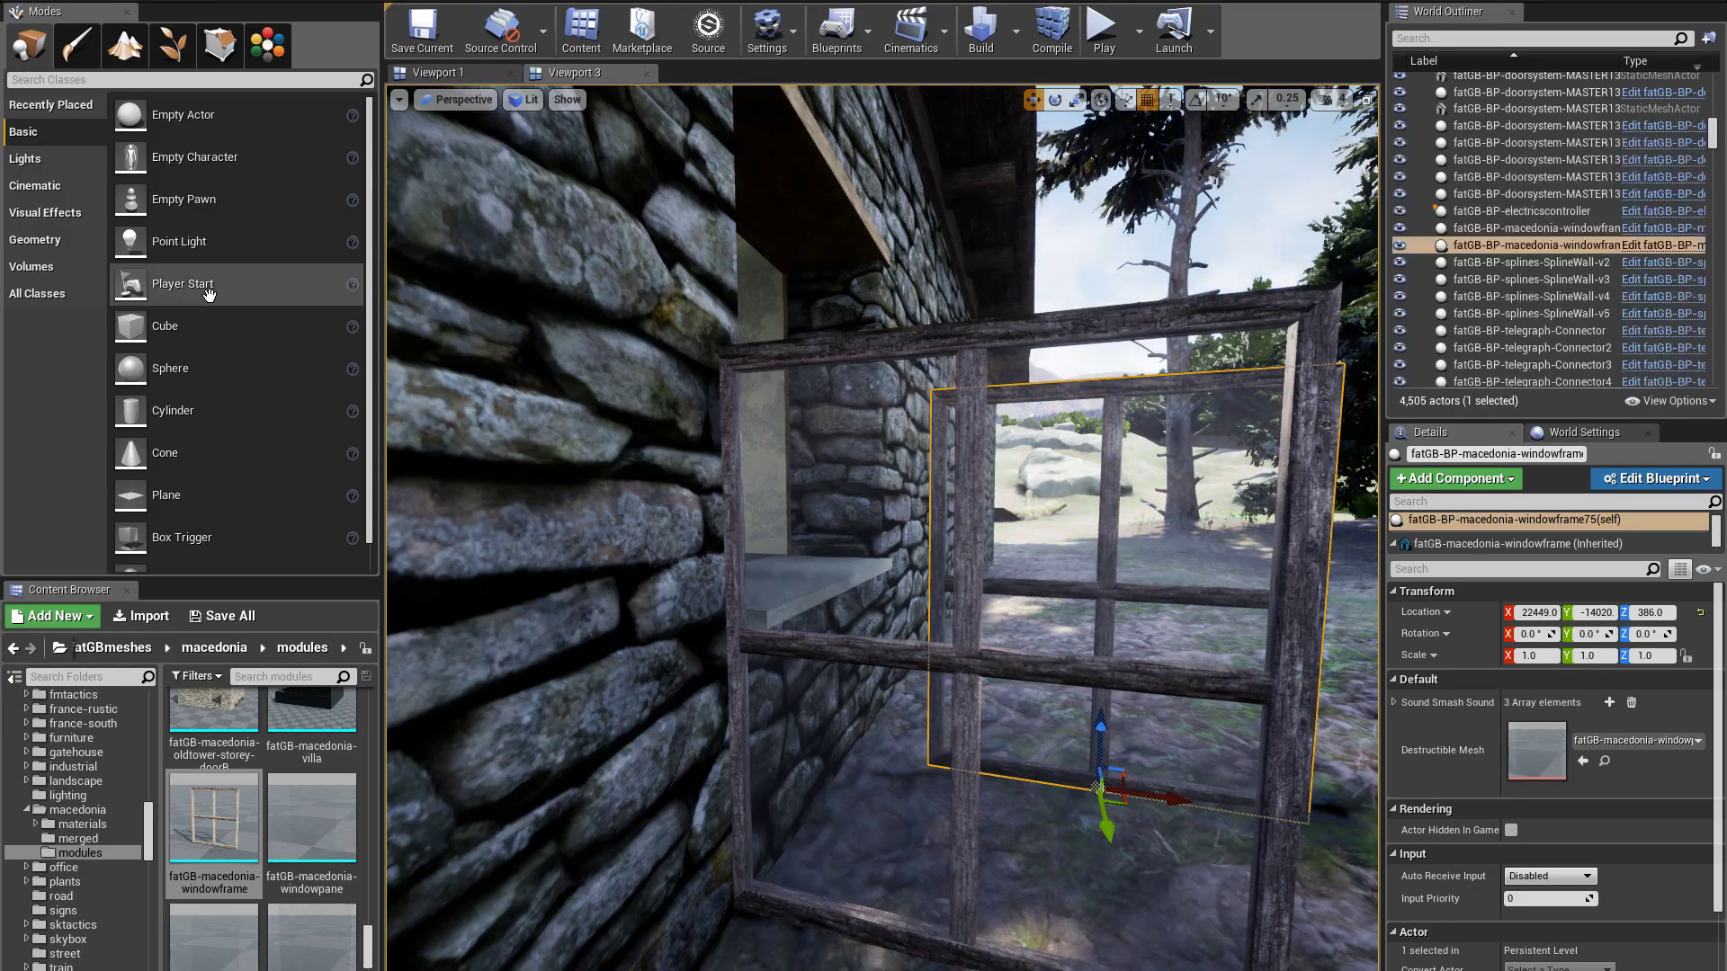
Check in the built-in plugins that Apex Destruction is enabled by searching for "apex", and close the plugin list
left_click(318, 829)
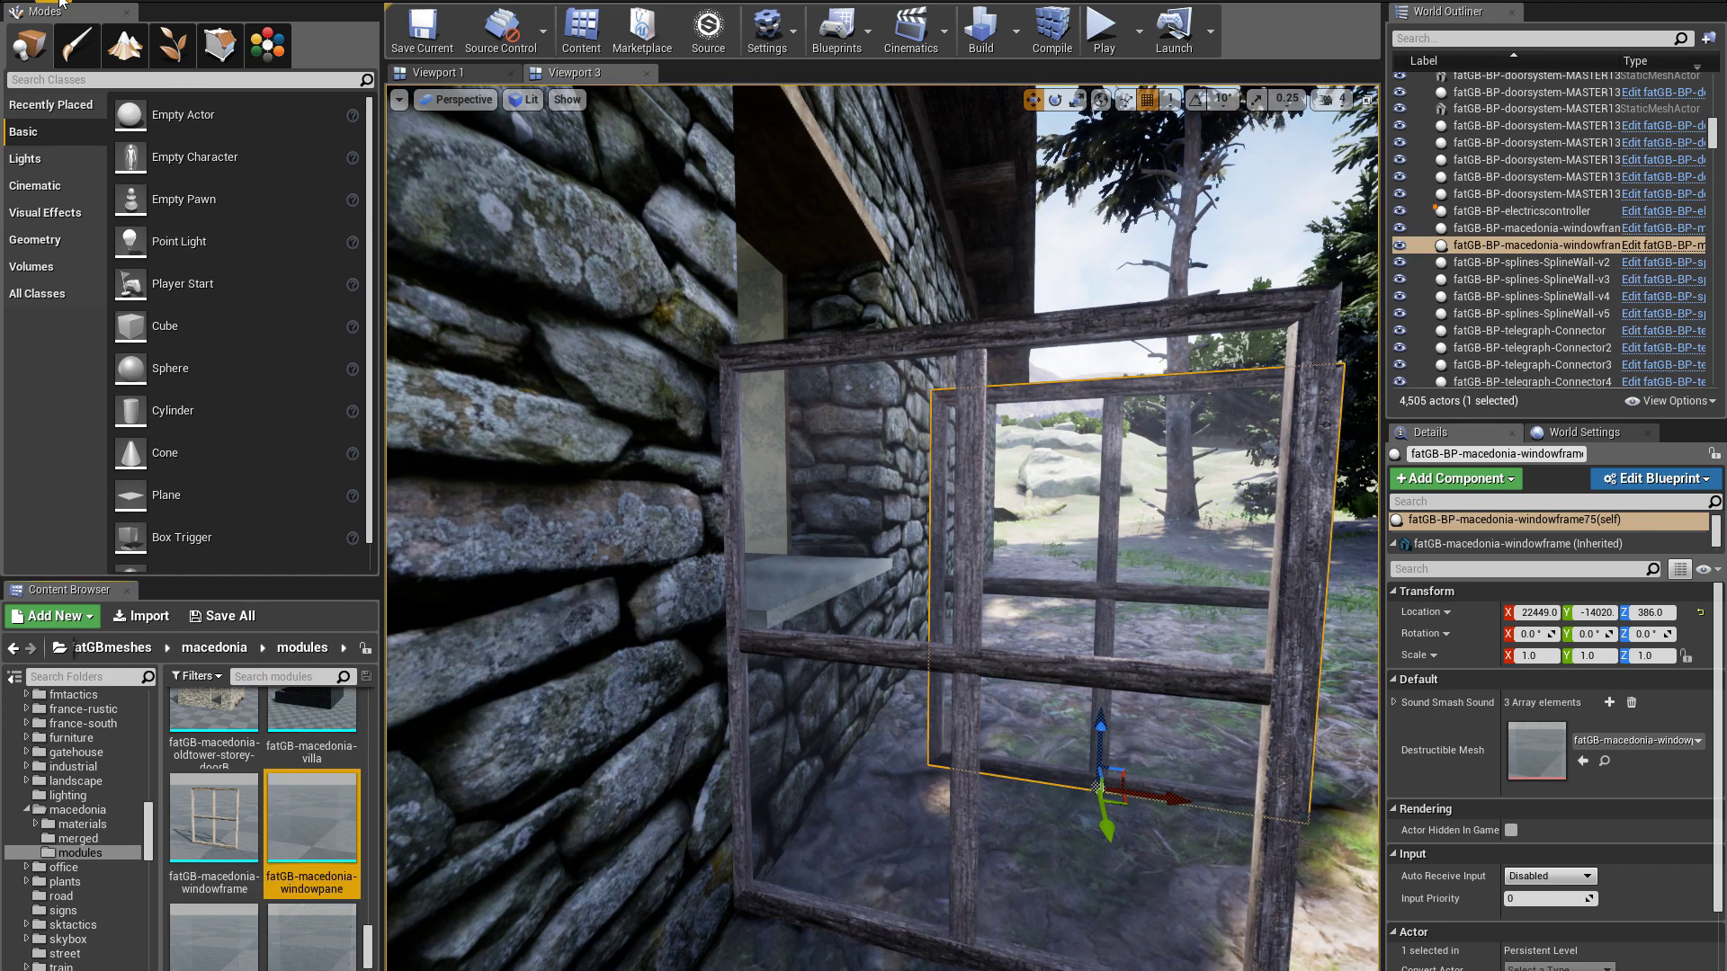
left_click(60, 2)
left_click(90, 268)
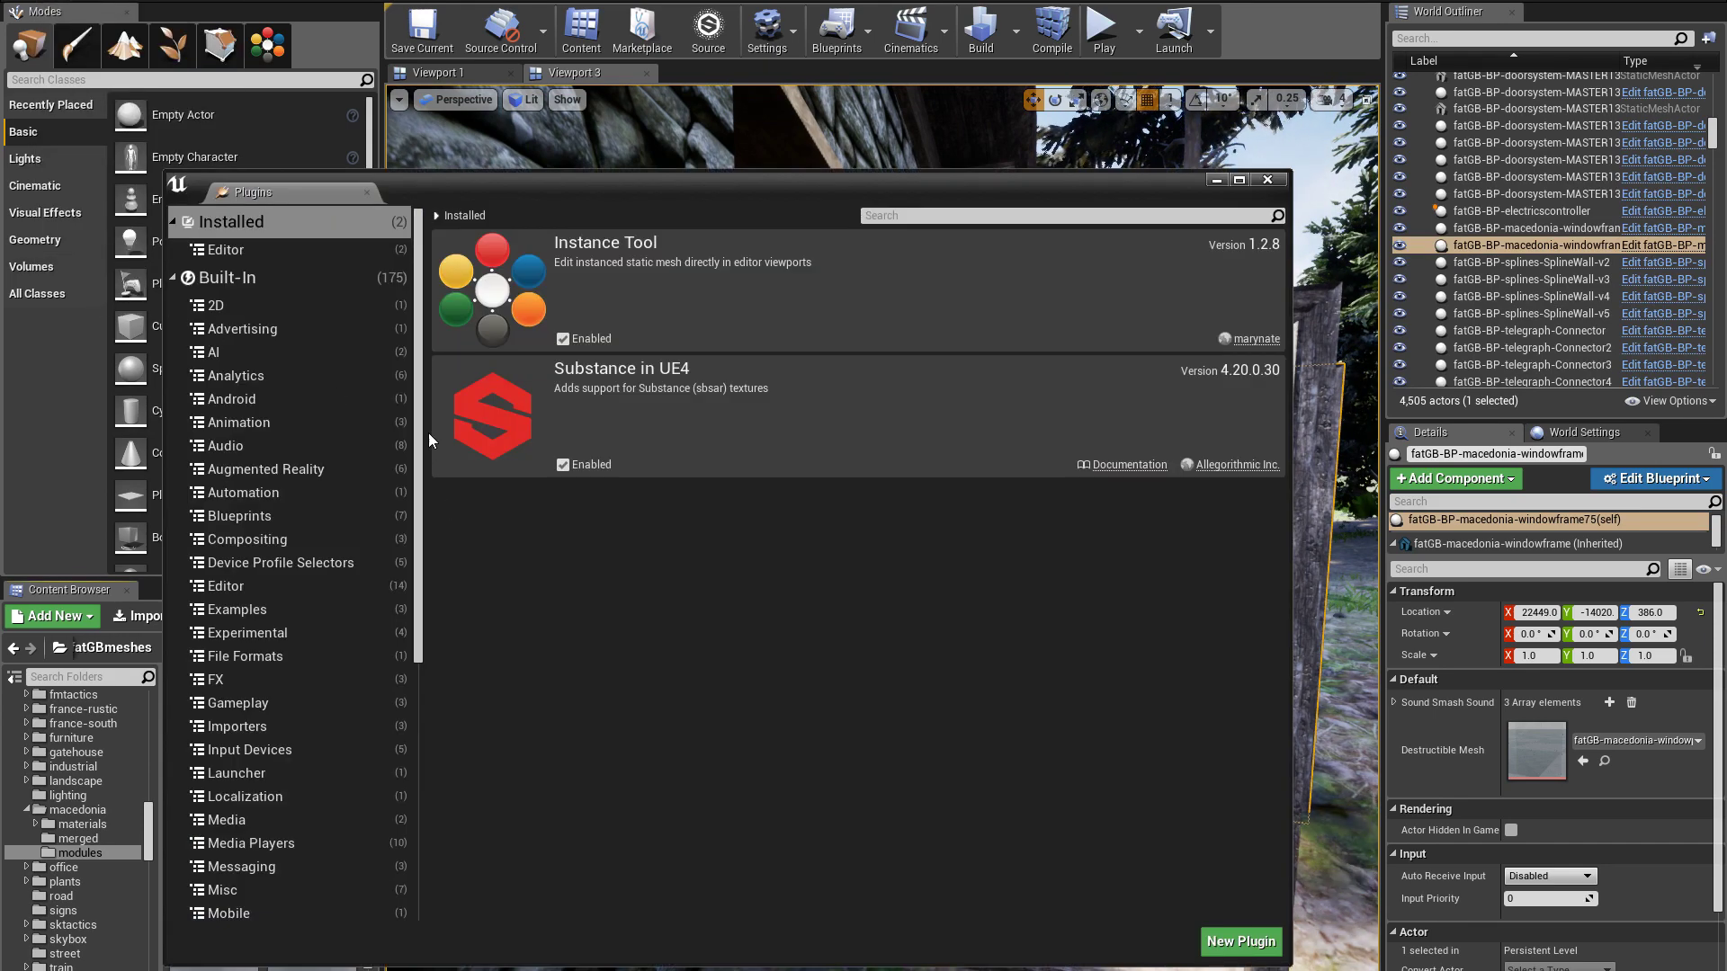
left_click(222, 278)
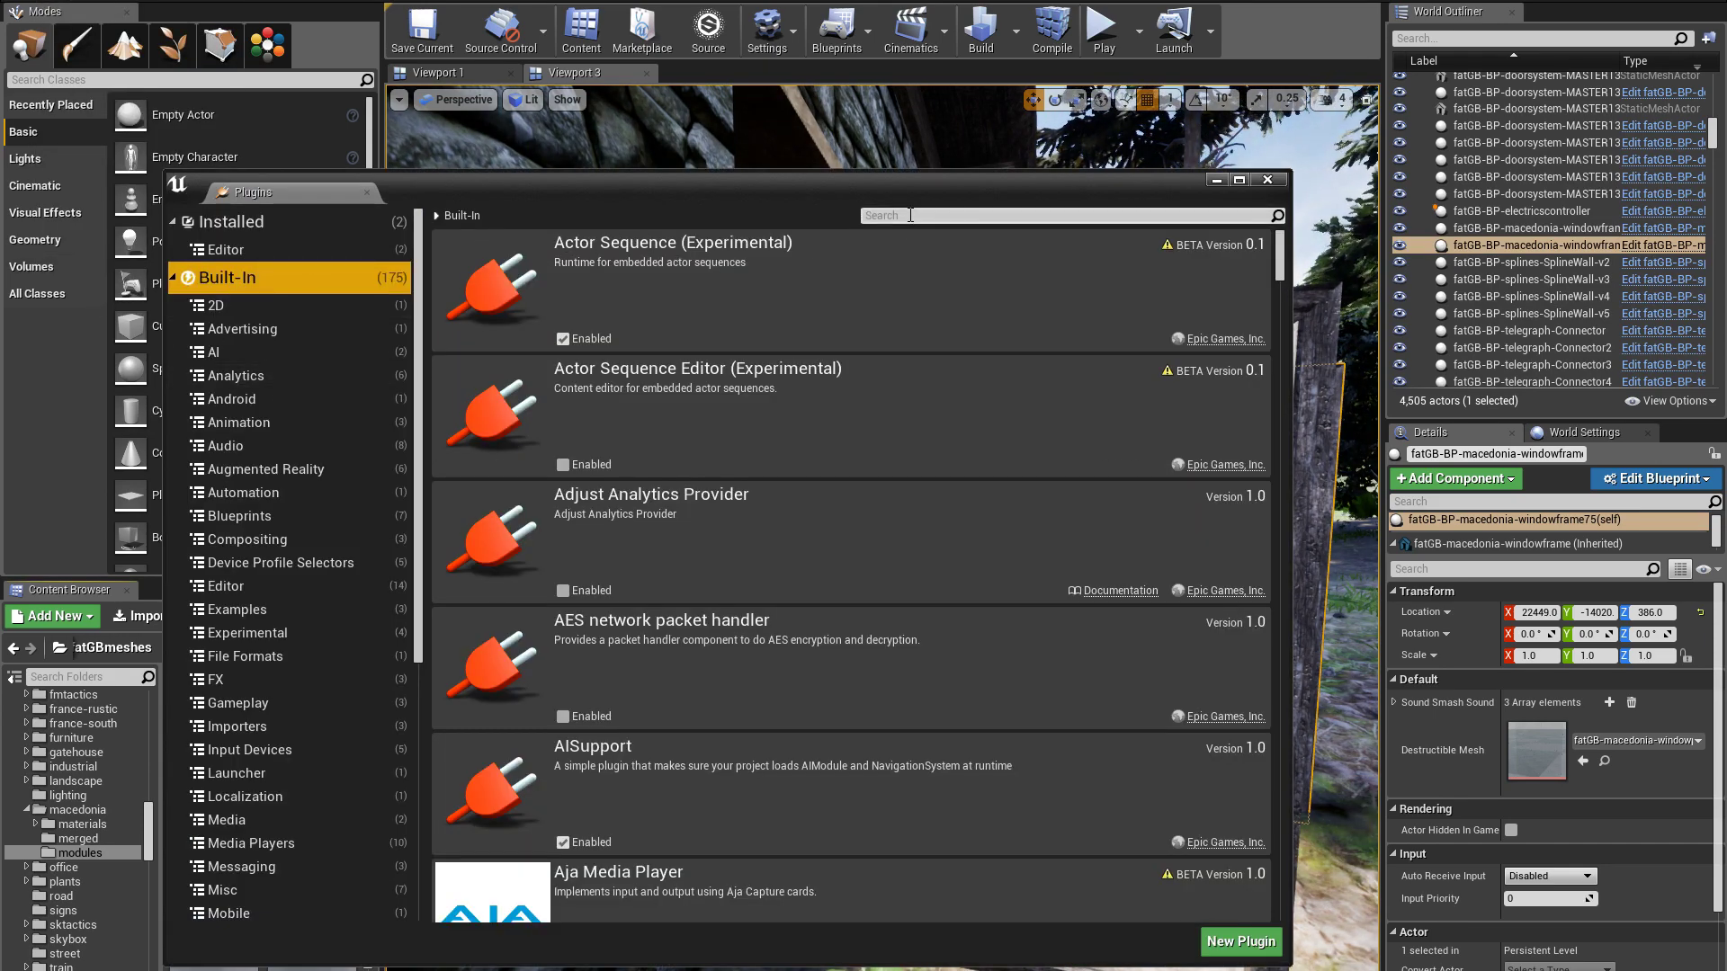
left_click(911, 215)
type("apex")
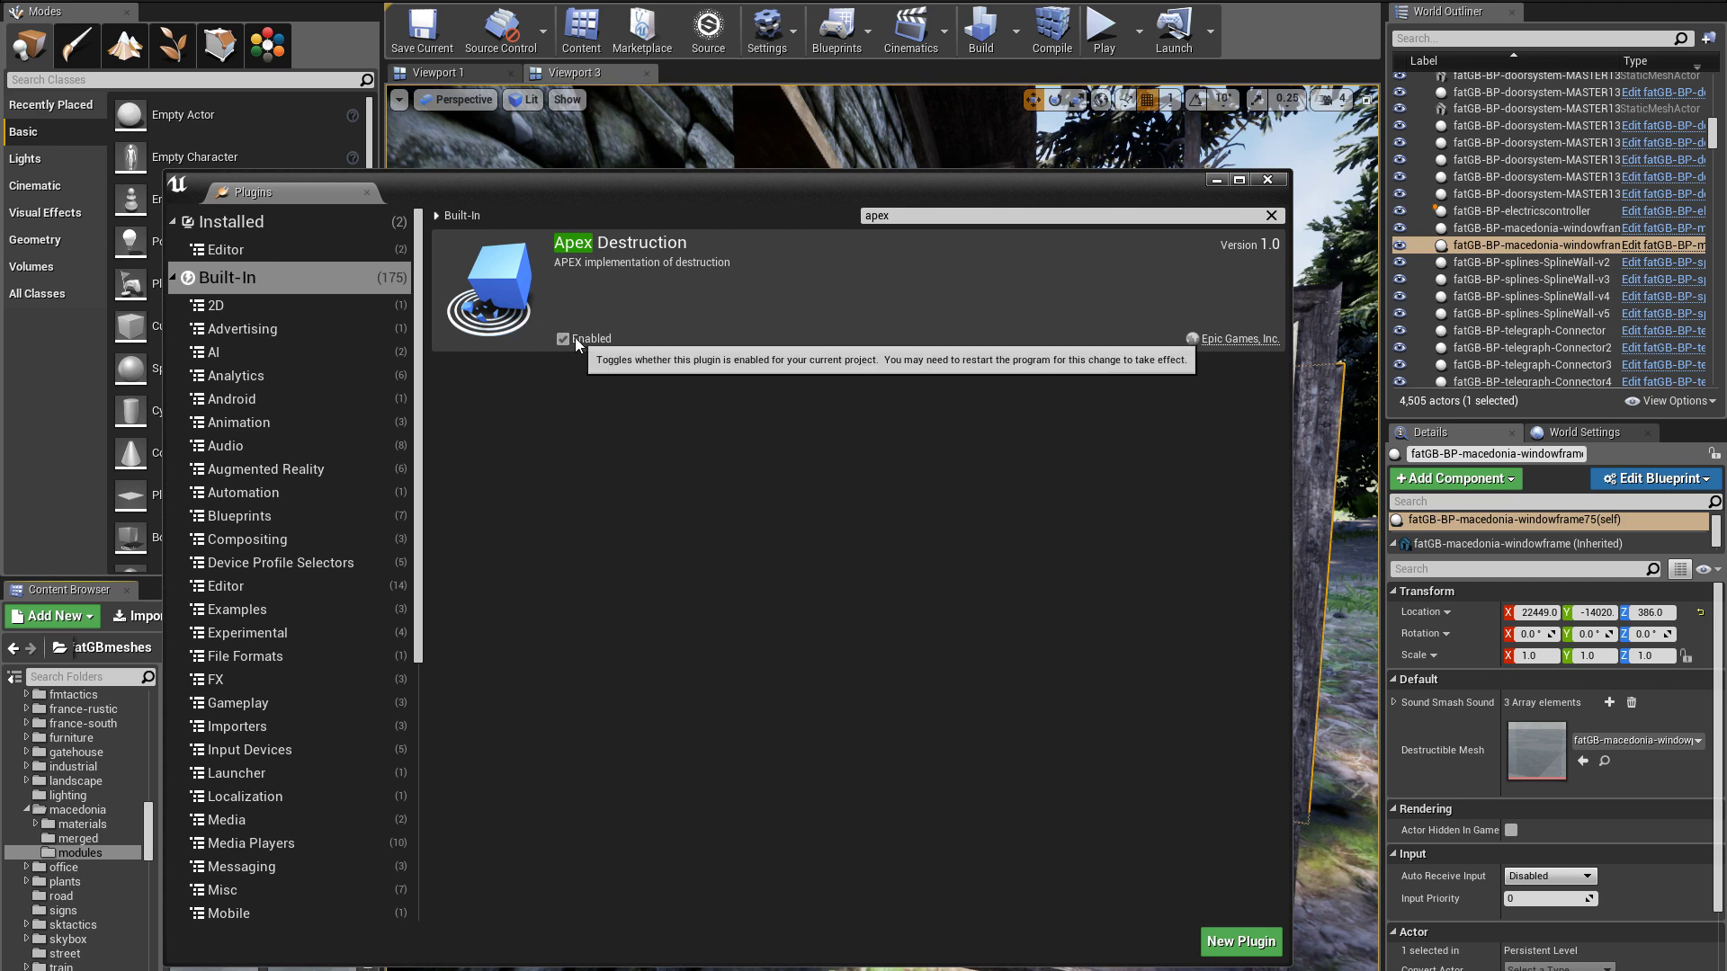
left_click(1268, 180)
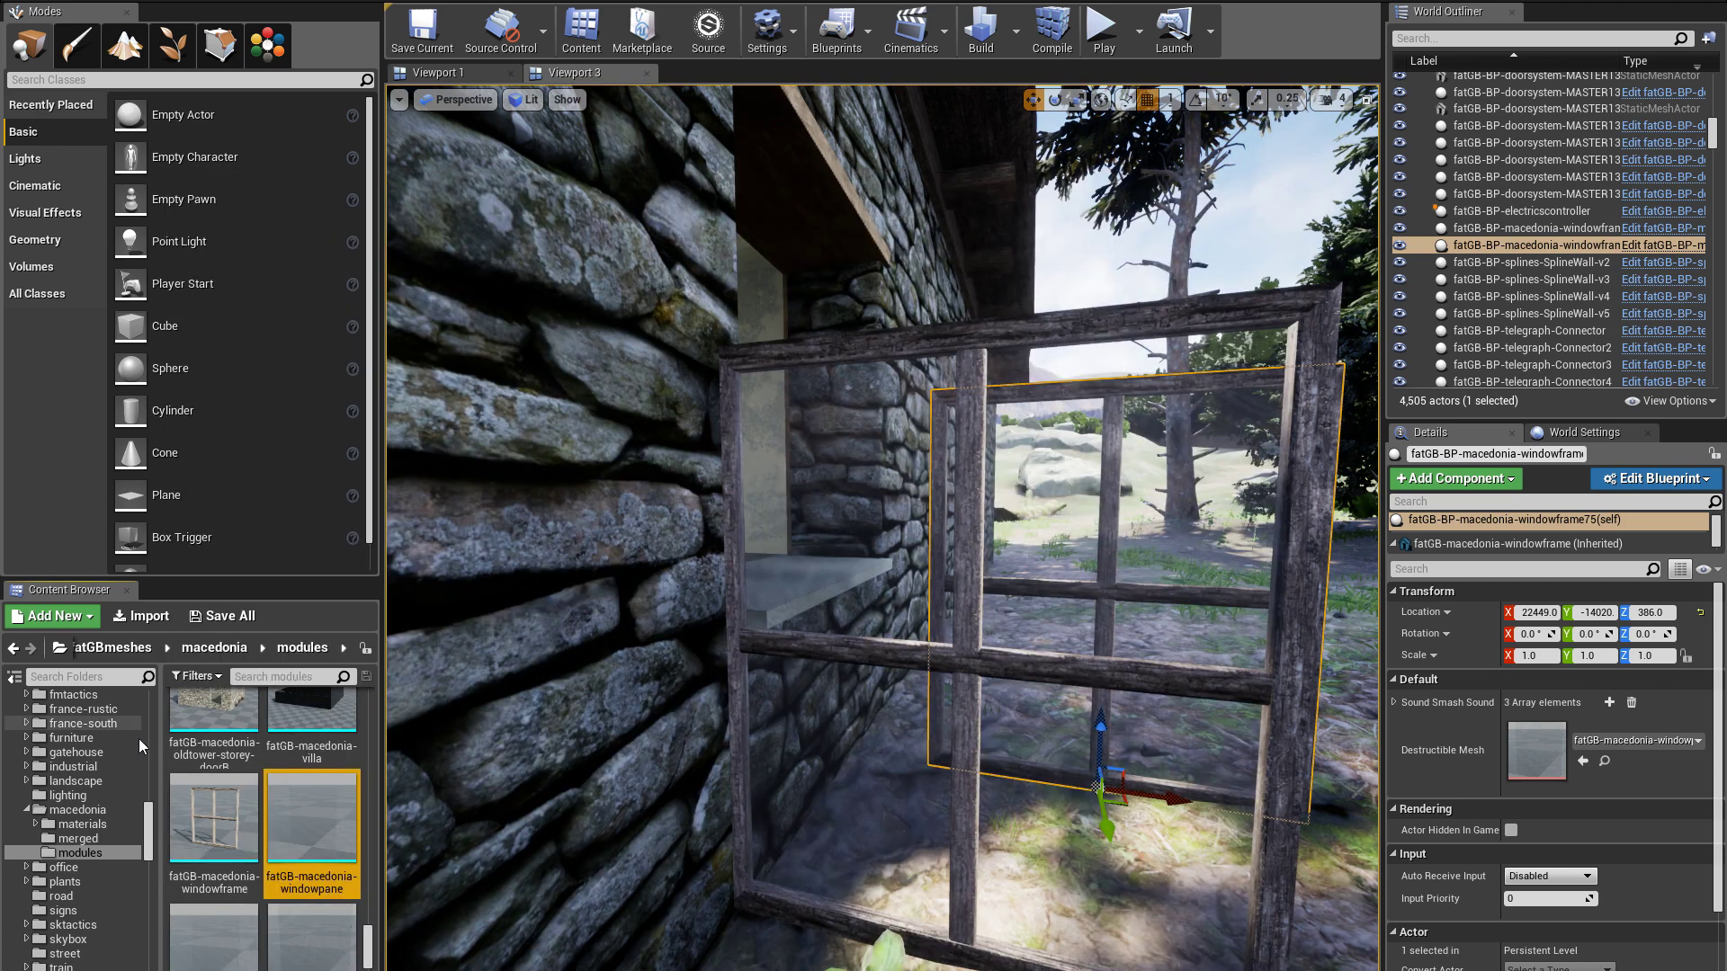
Show the static mesh's Create Destructible Mesh option, and open the fatGB-macedonia-windowpaneDM_DM destructible mesh with its pane in view
right_click(213, 814)
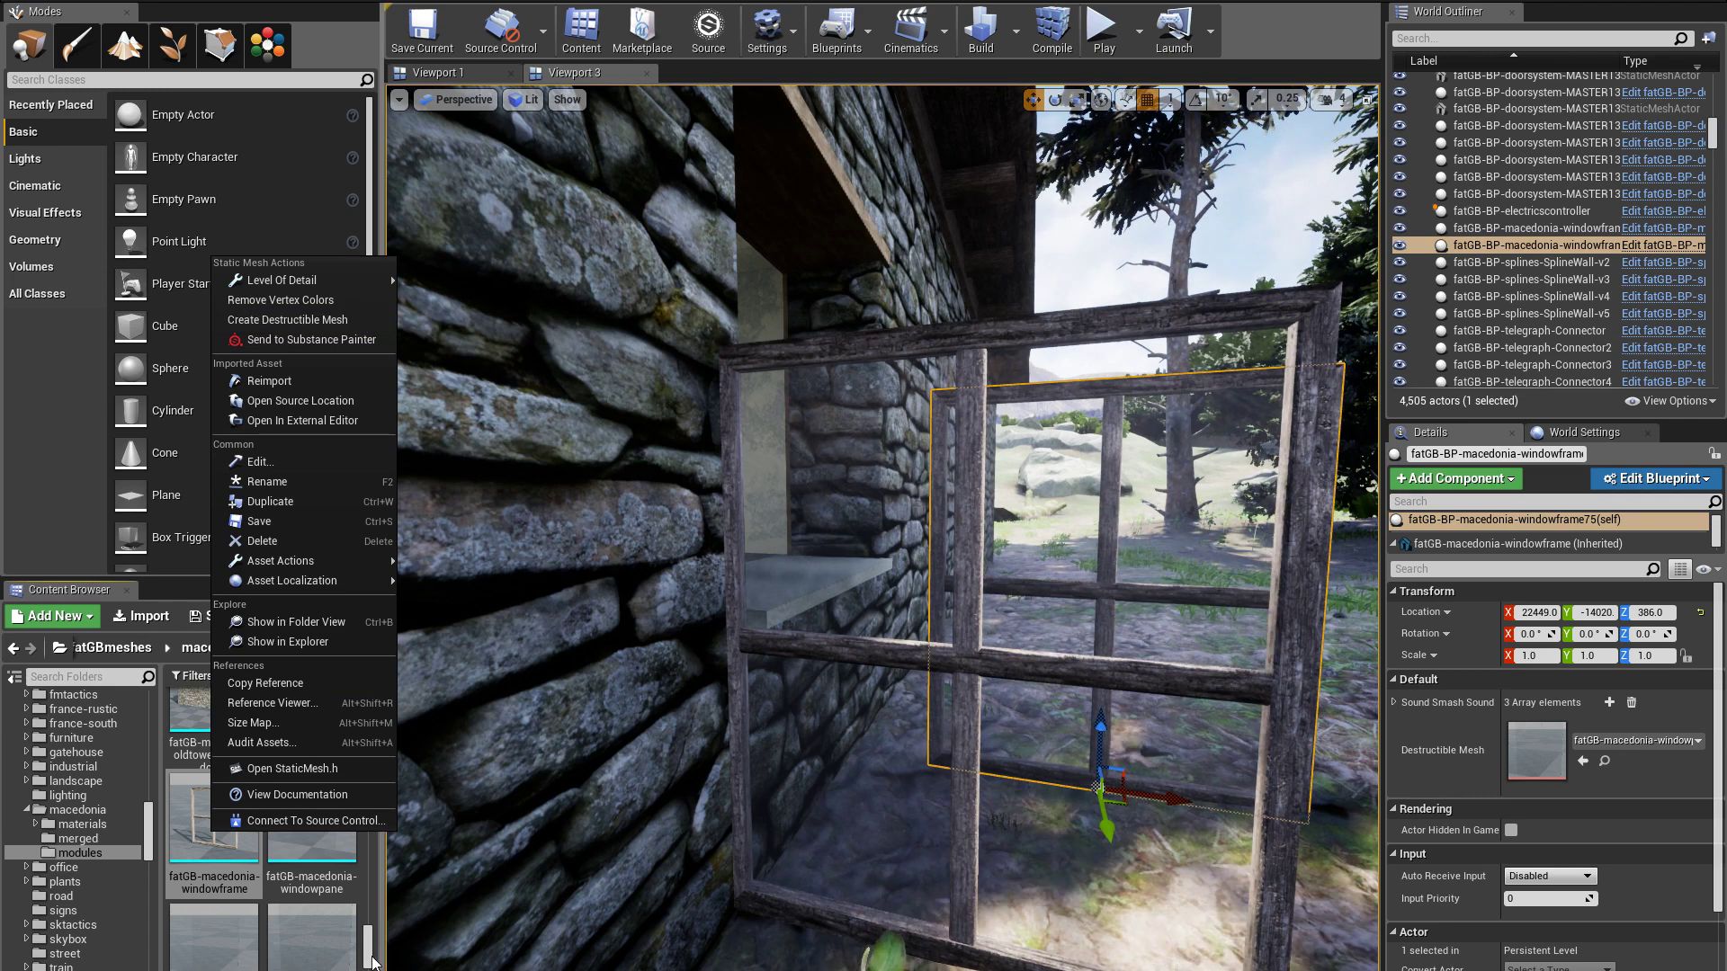
left_click(235, 855)
scroll(297, 801, "down", 3)
double_click(297, 800)
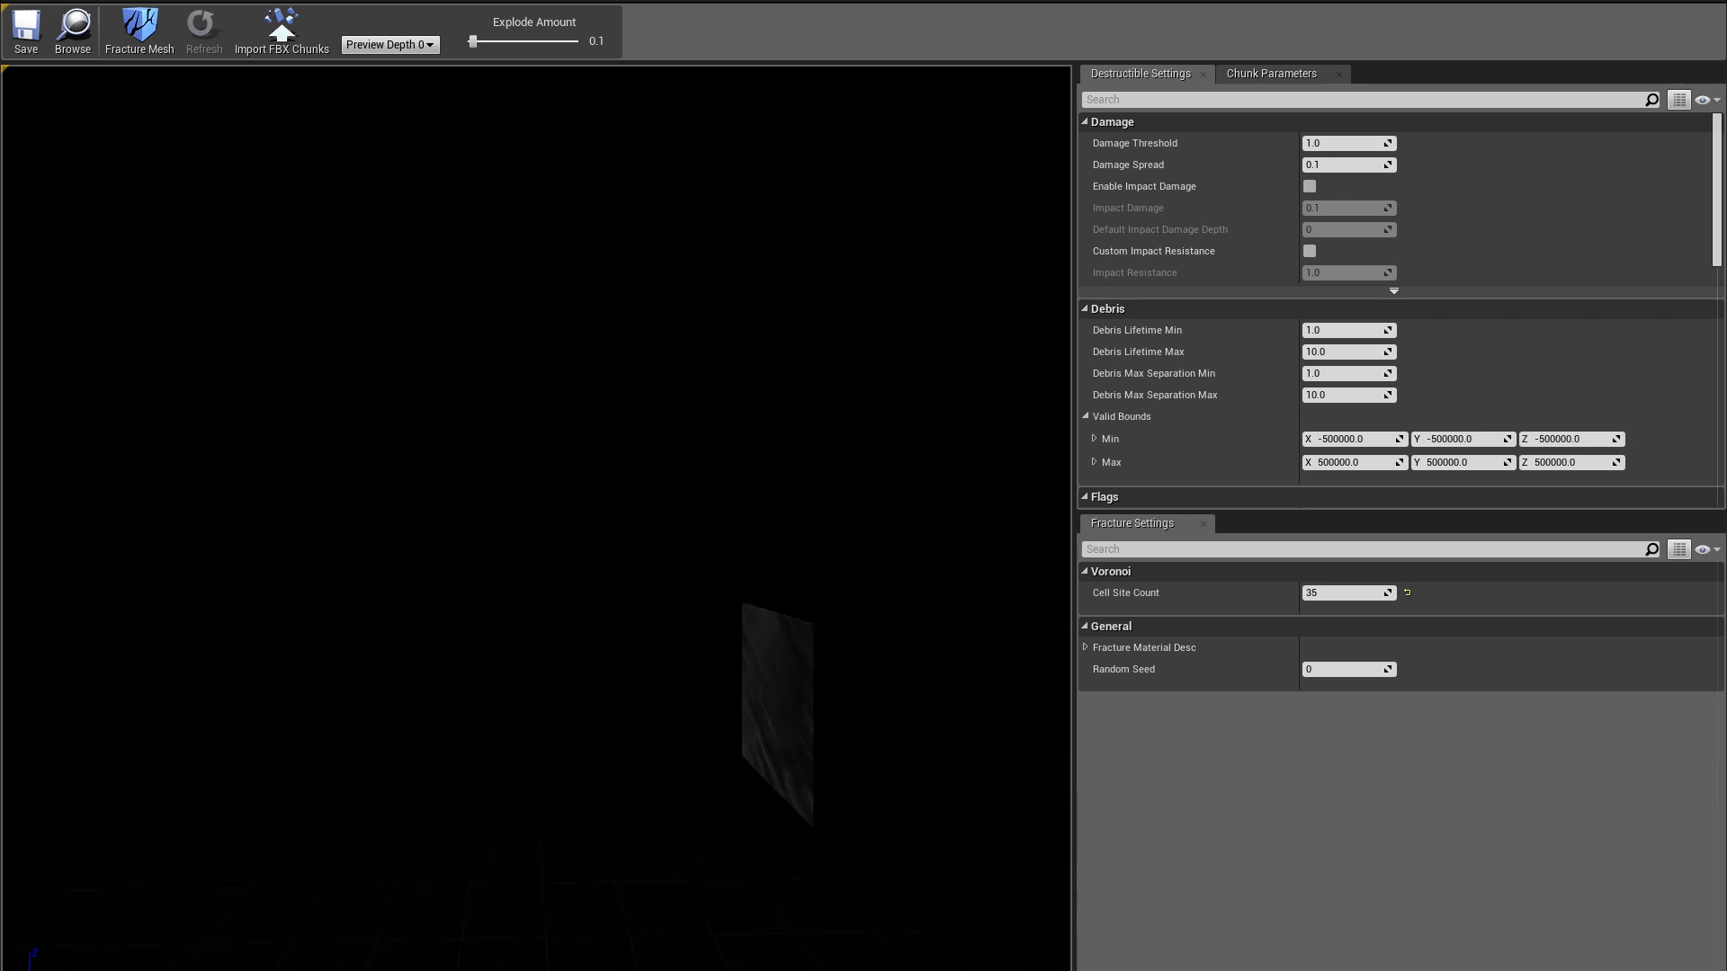
left_click_drag(535, 518, 611, 508)
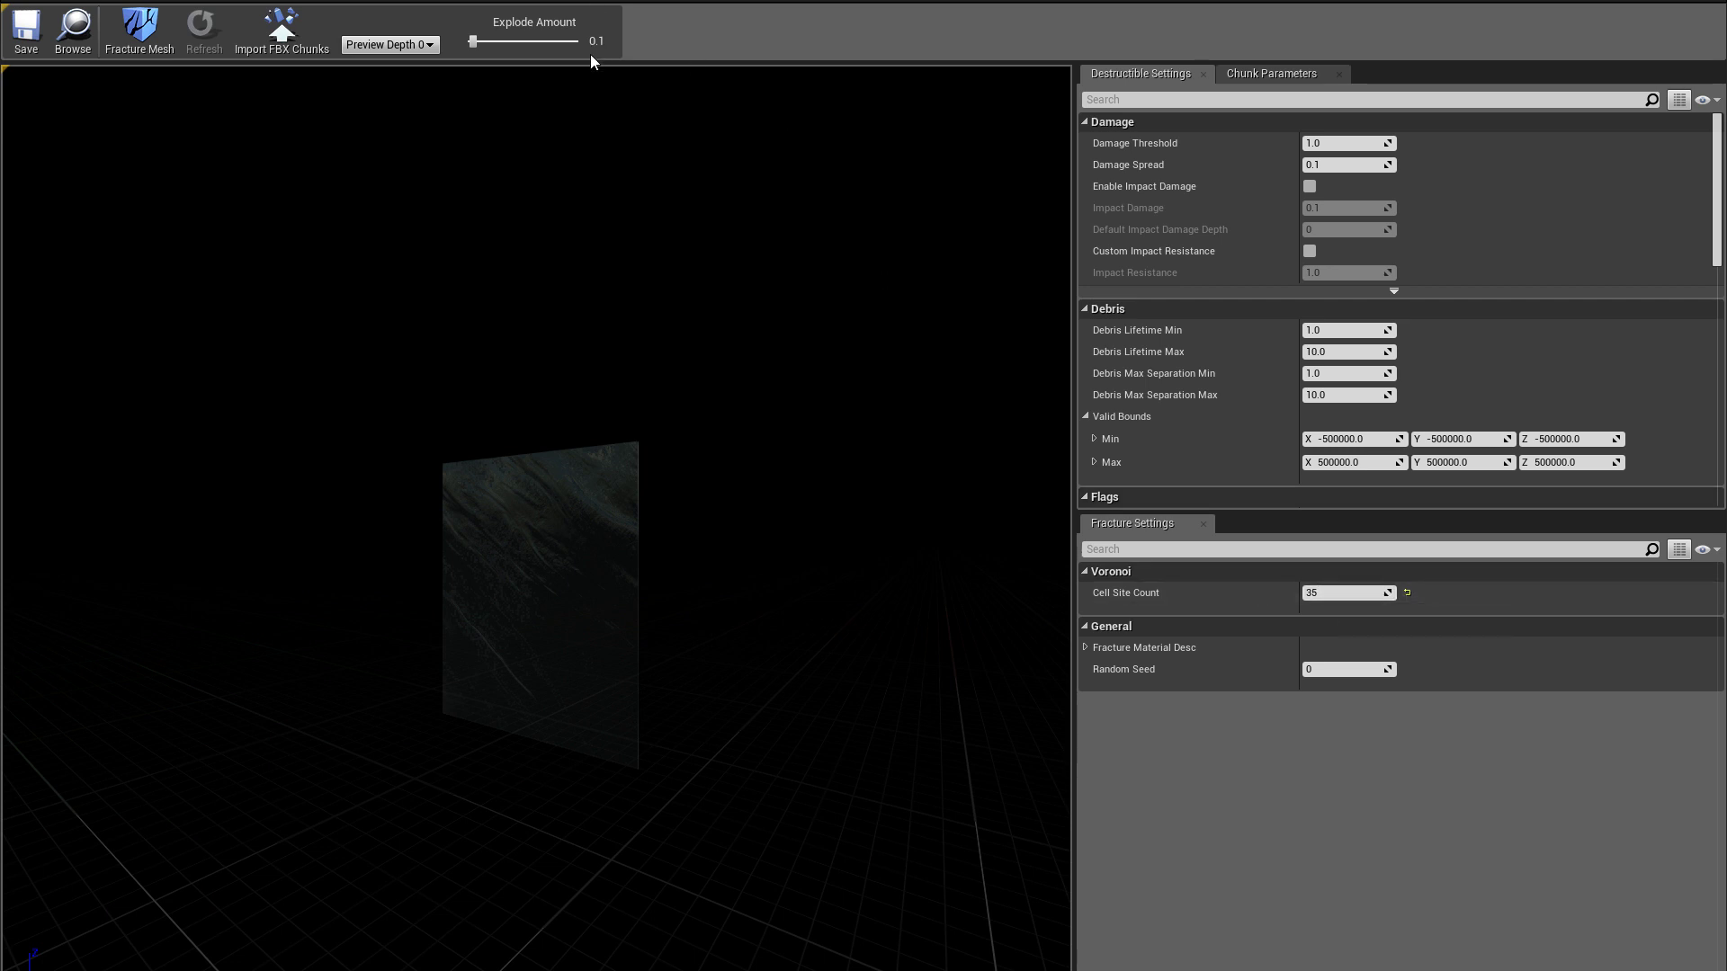
Fracture the window pane mesh with a cell site count of 35, preview the exploded chunks, reset Explode Amount to 0.0 and save
left_click_drag(473, 41, 506, 41)
left_click(134, 43)
mouse_move(471, 41)
left_mouse_down()
mouse_move(526, 40)
mouse_move(471, 41)
left_mouse_up()
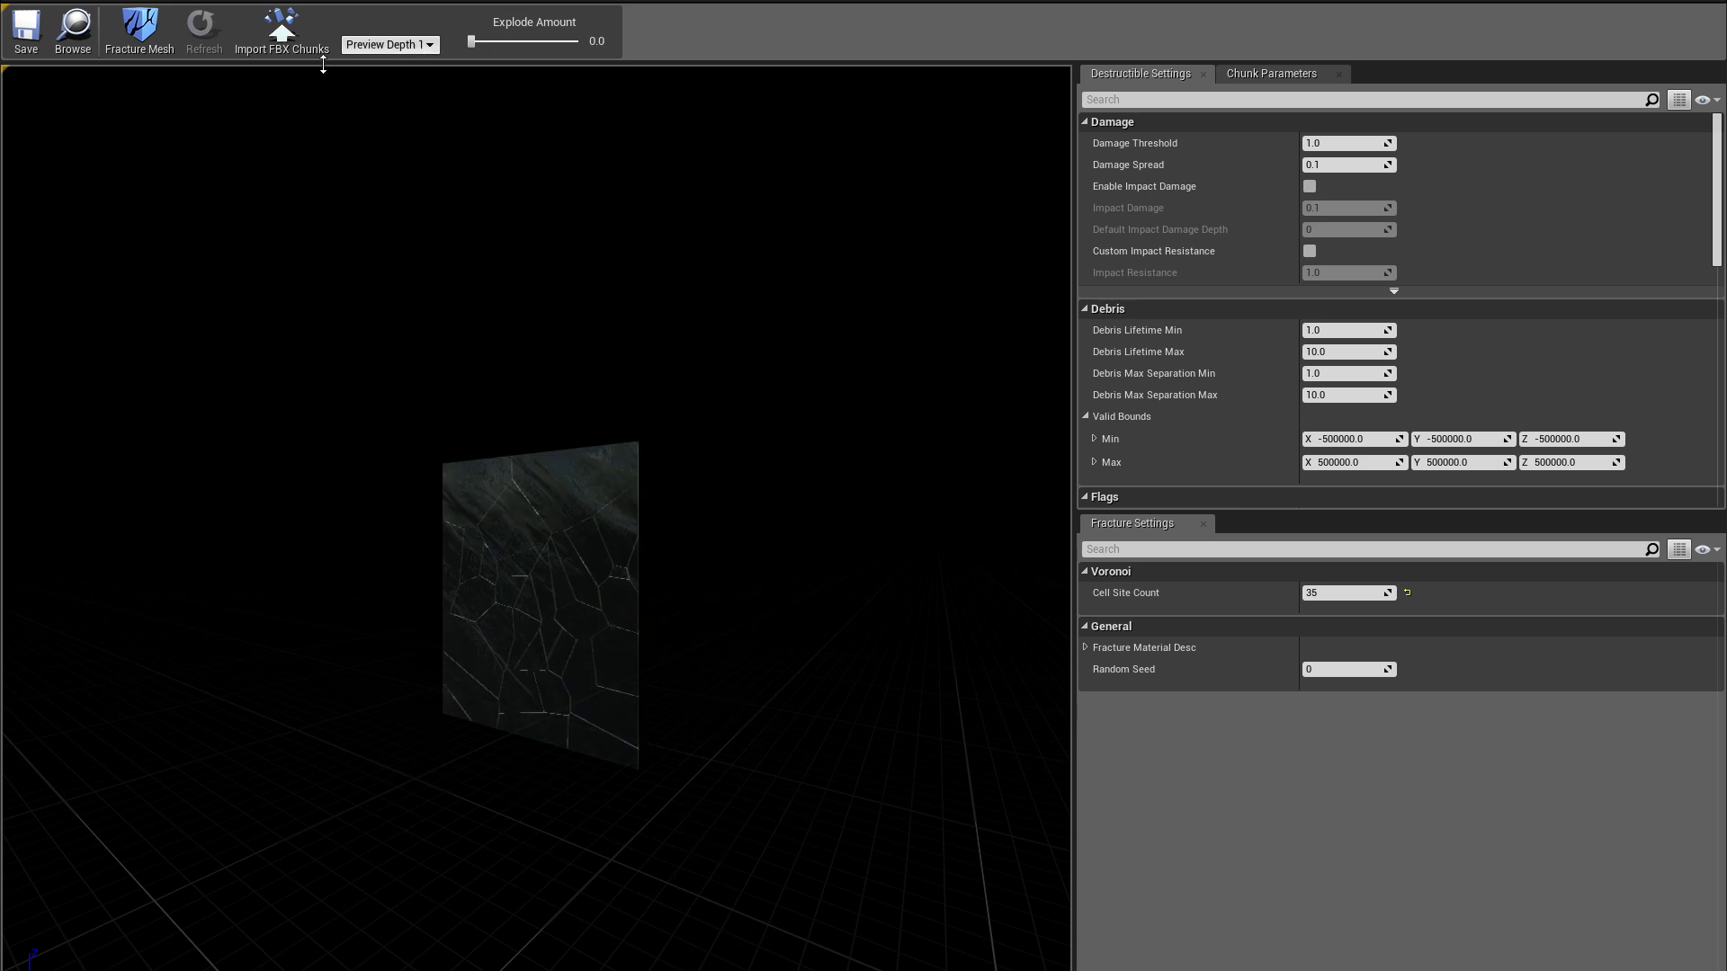
left_click(29, 26)
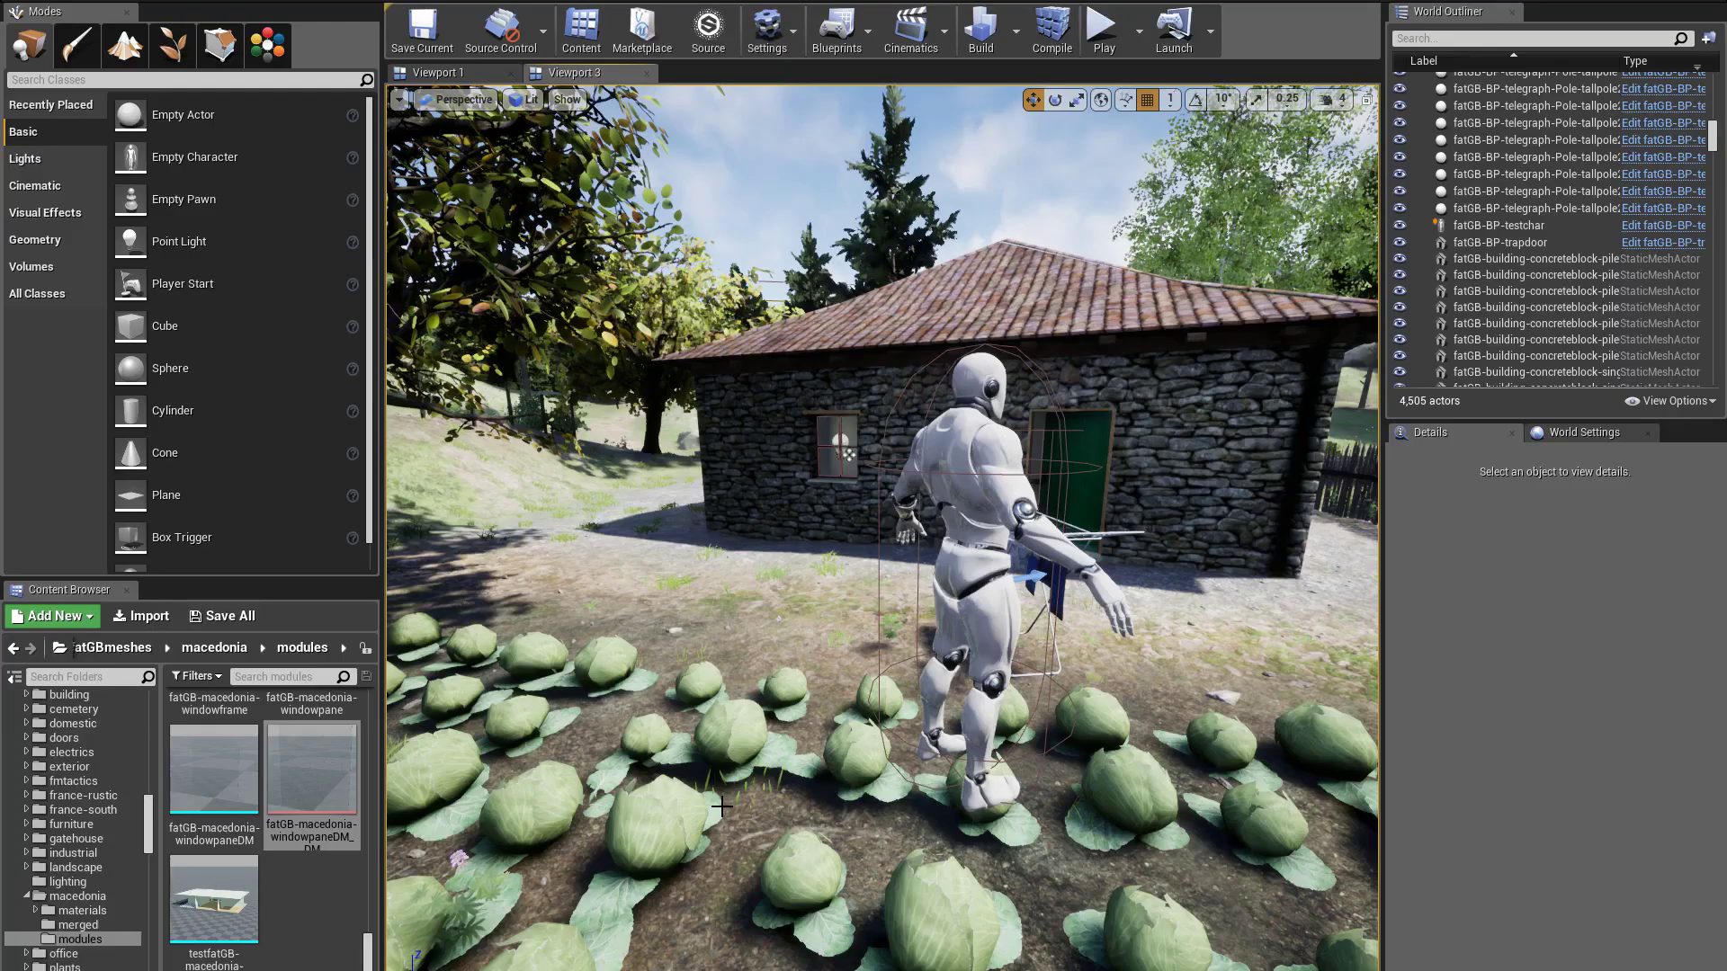
Place a fatGB-BP-testgun from the testcharacter blueprint folder on the ground beside the stone house's window
key("w")
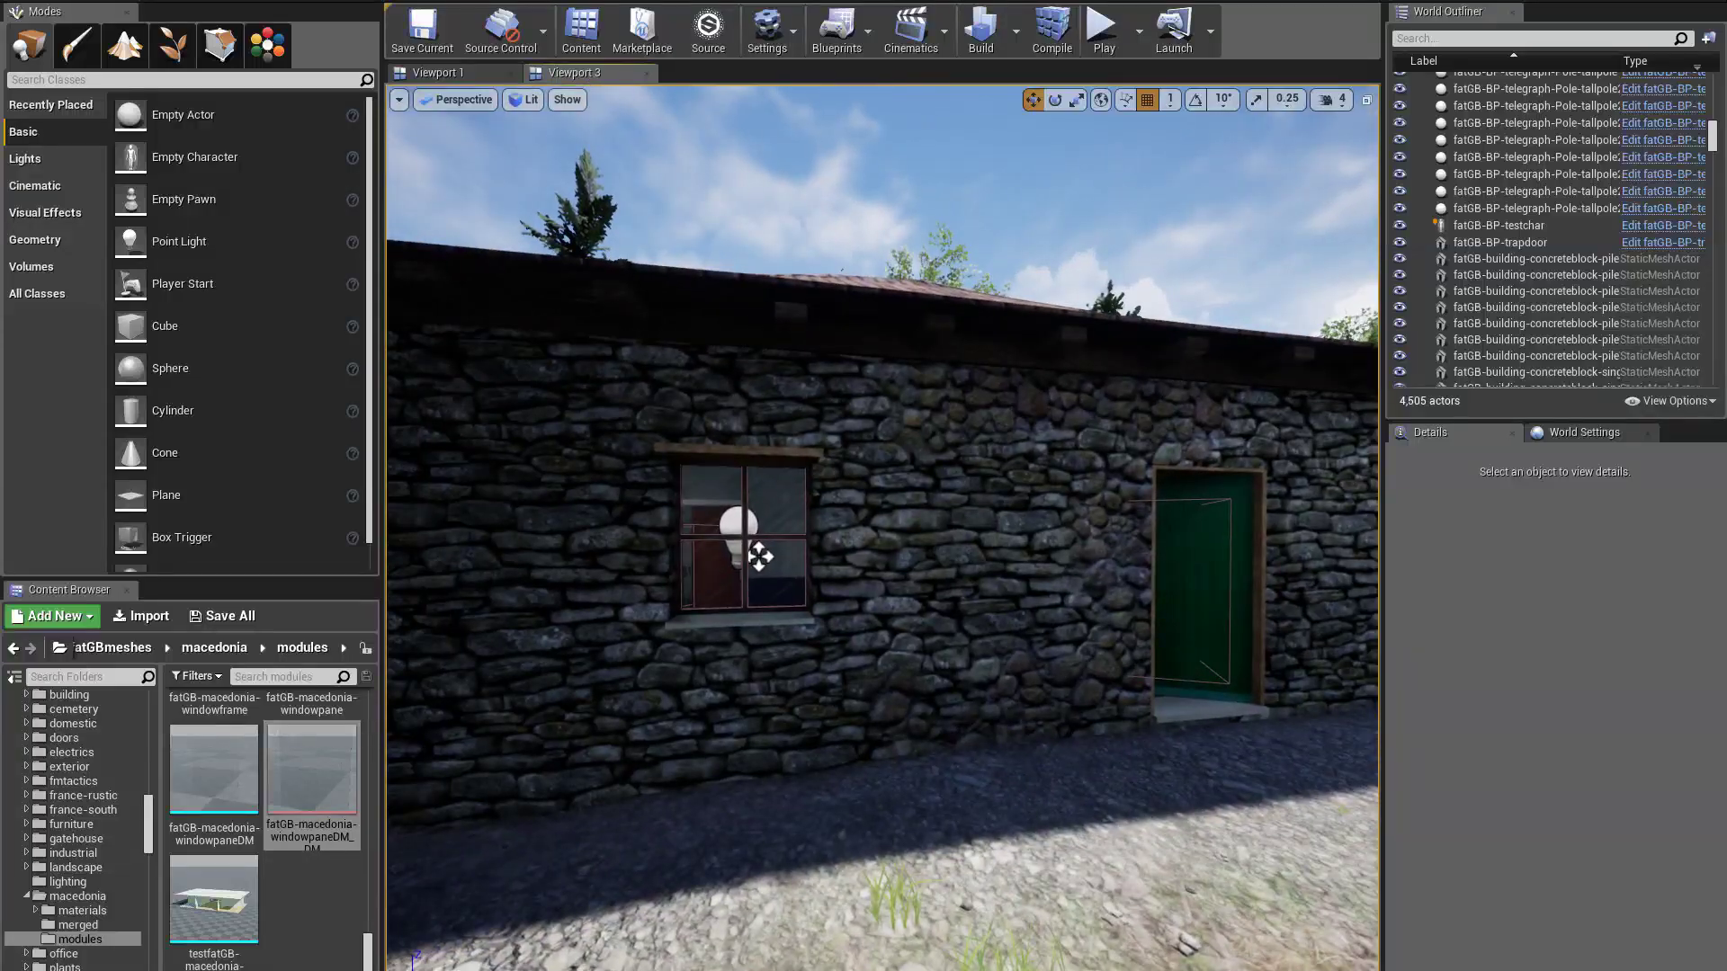
right_click_drag(759, 556, 992, 569)
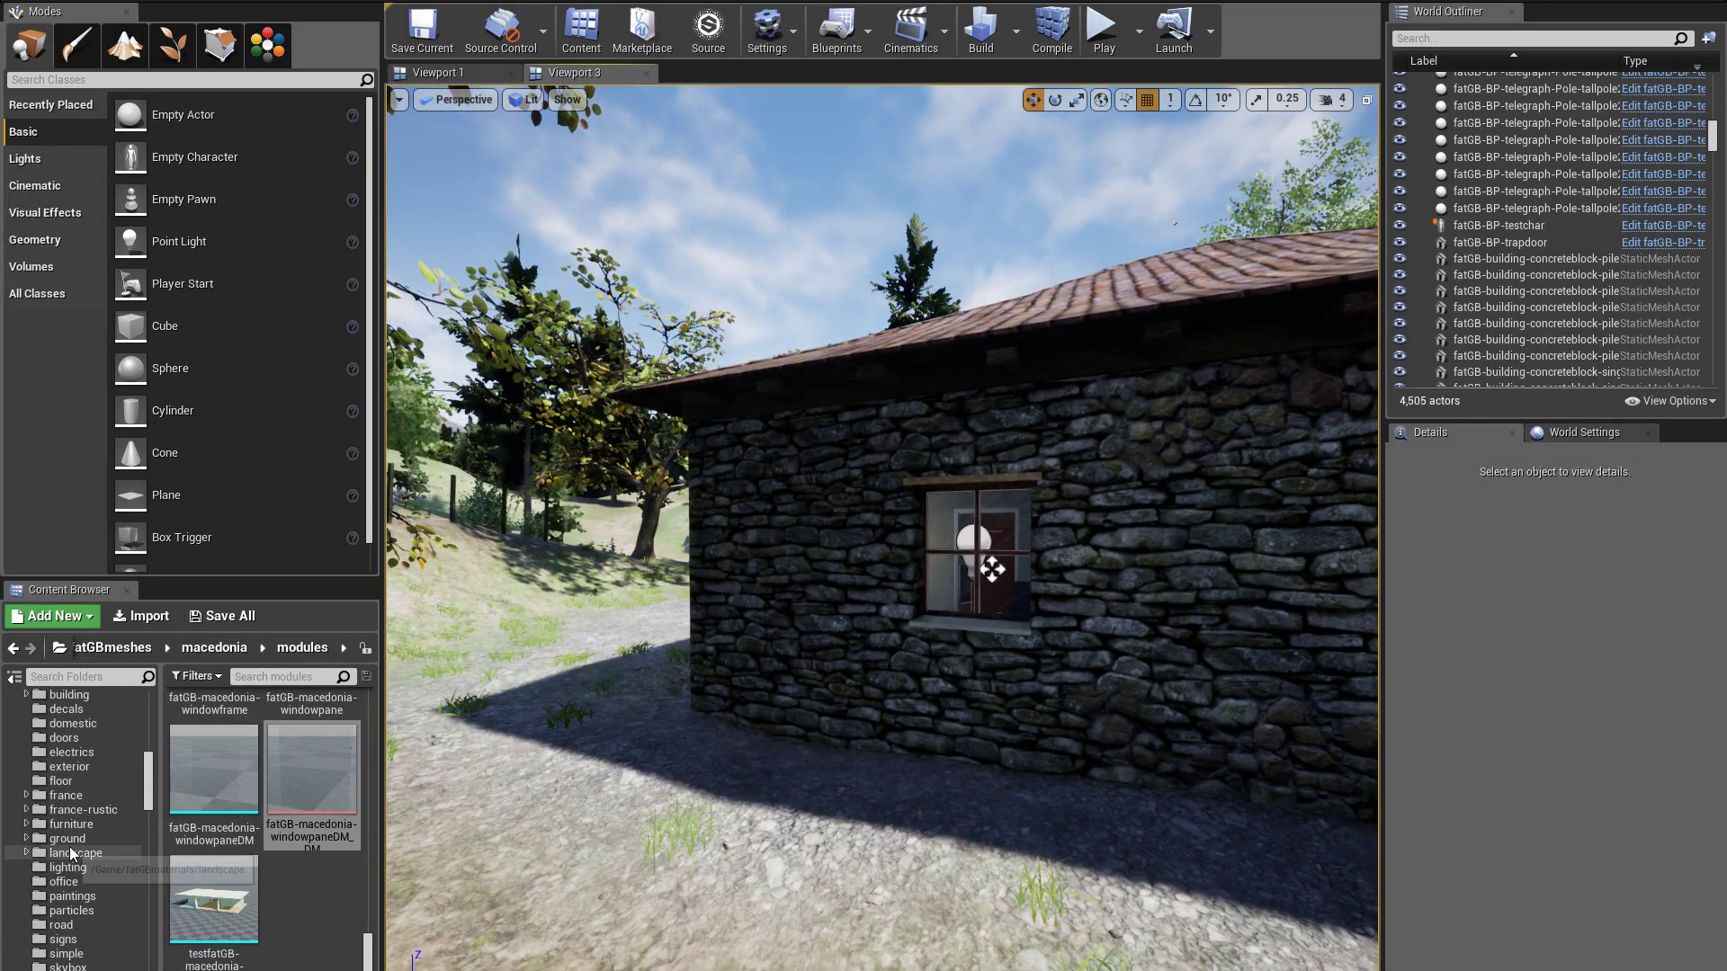
scroll(69, 846, "up", 10)
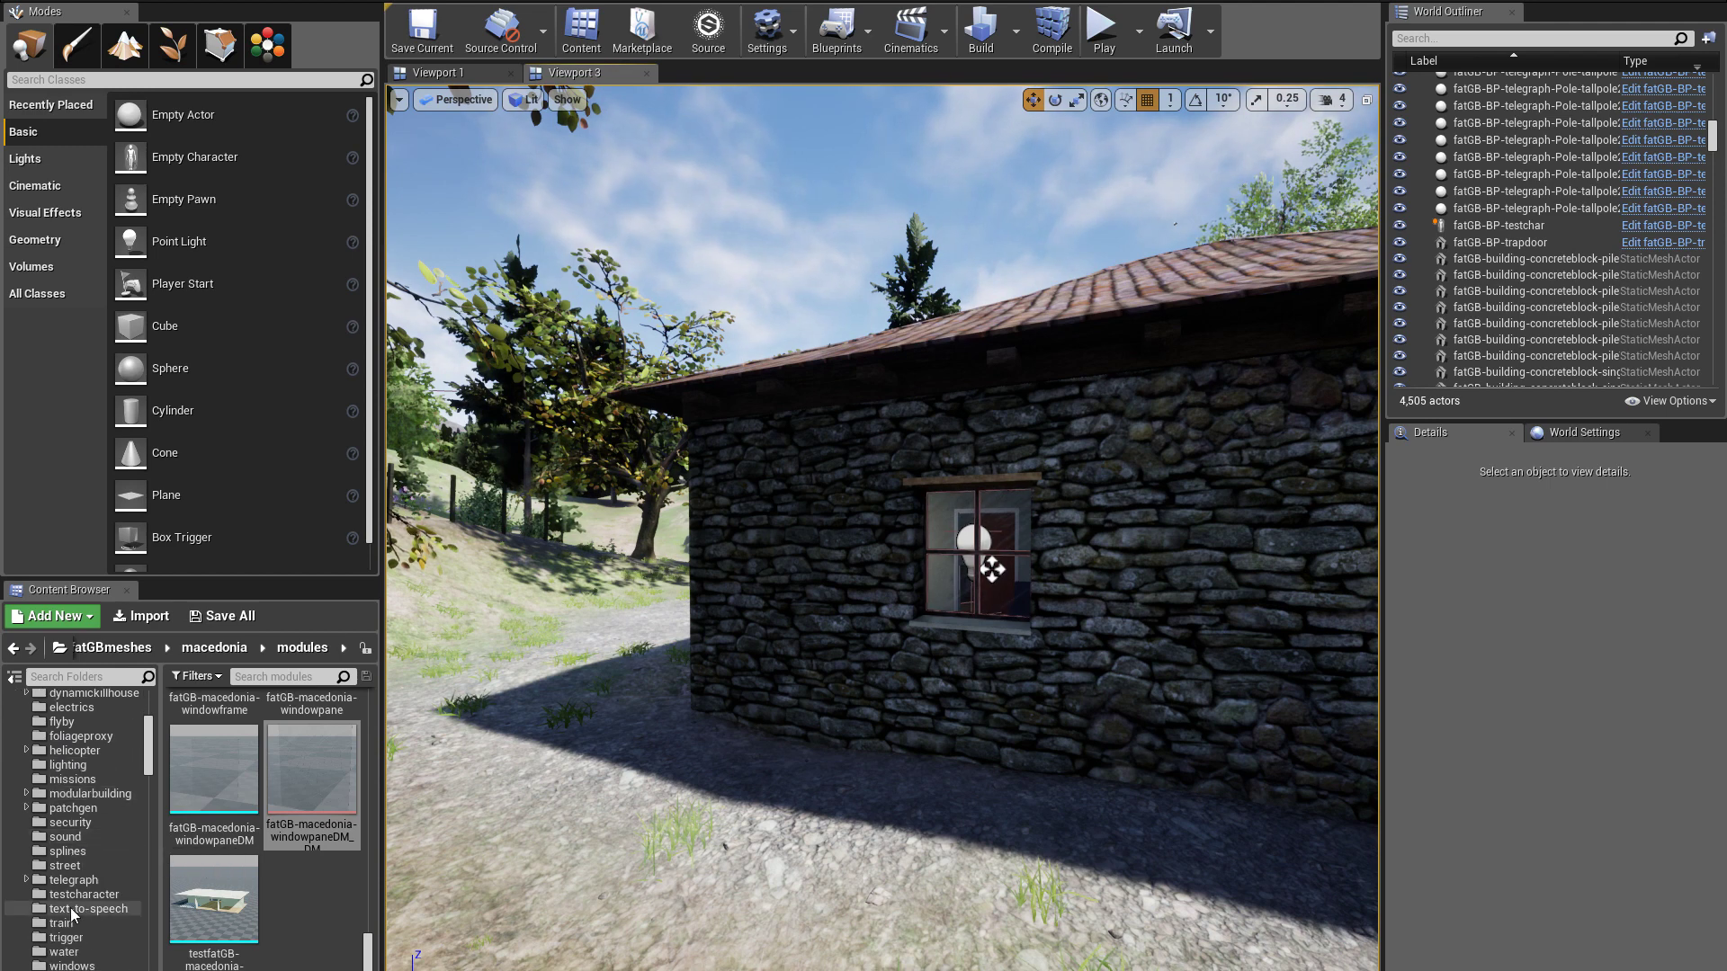
left_click(84, 894)
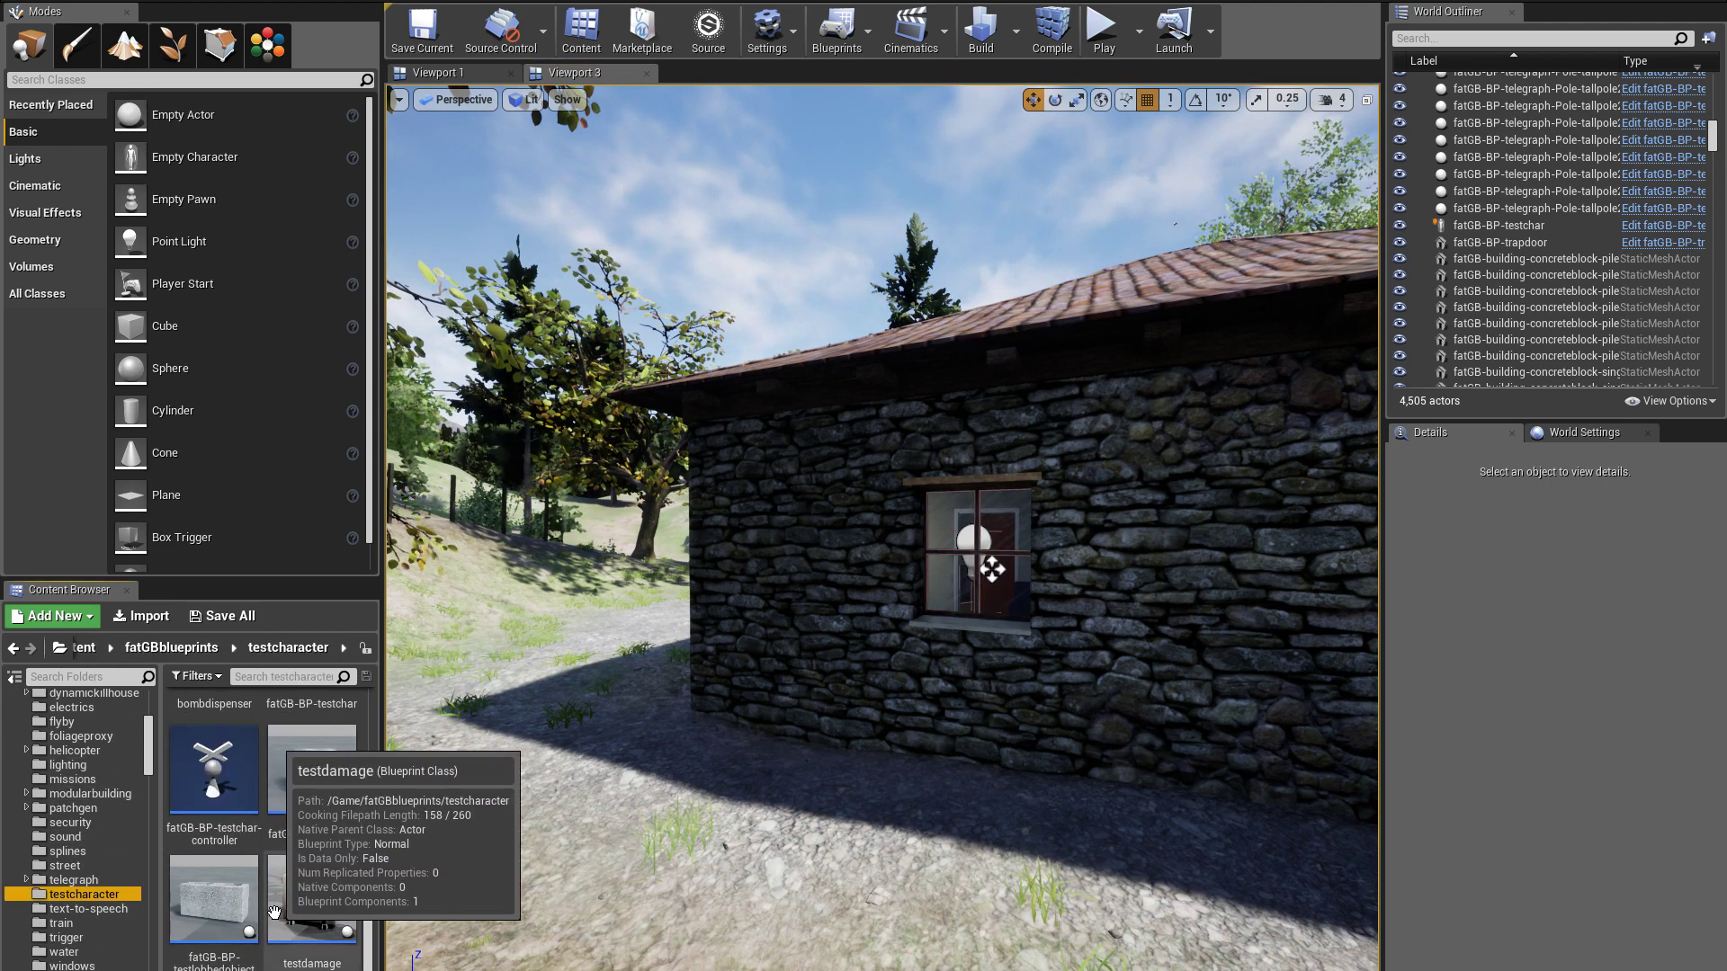
mouse_move(207, 919)
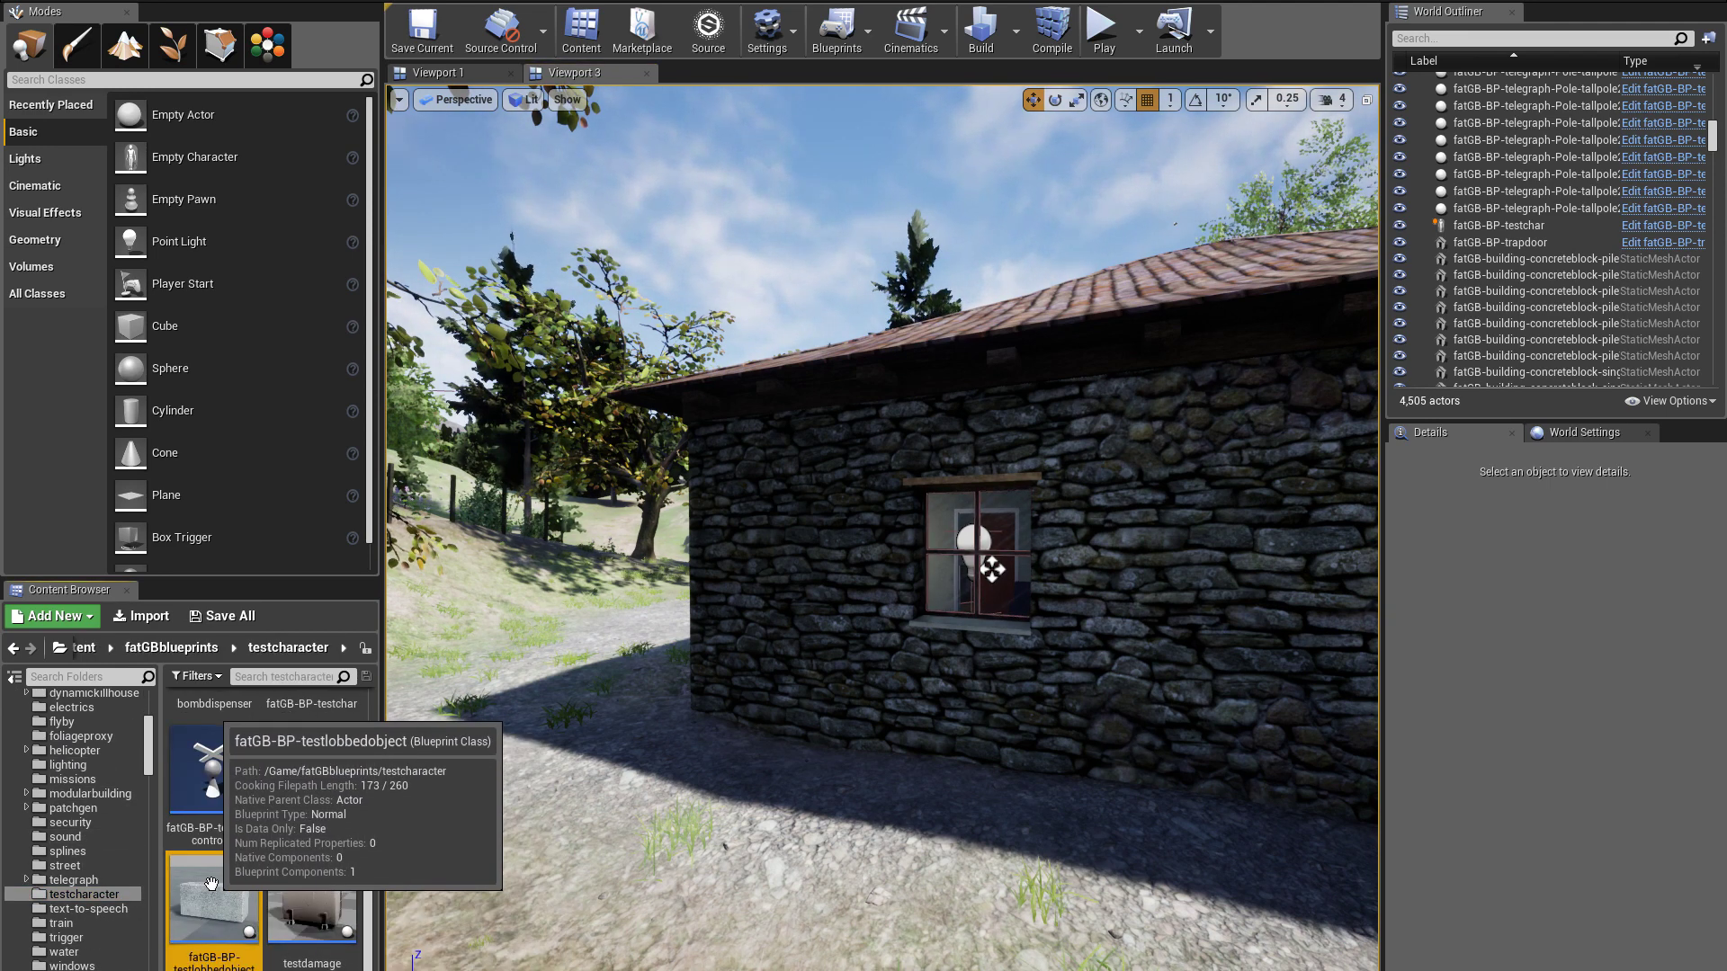
left_click_drag(311, 769, 816, 756)
Rotate the test gun to about -148° around Z and move it closer to the window
key("e")
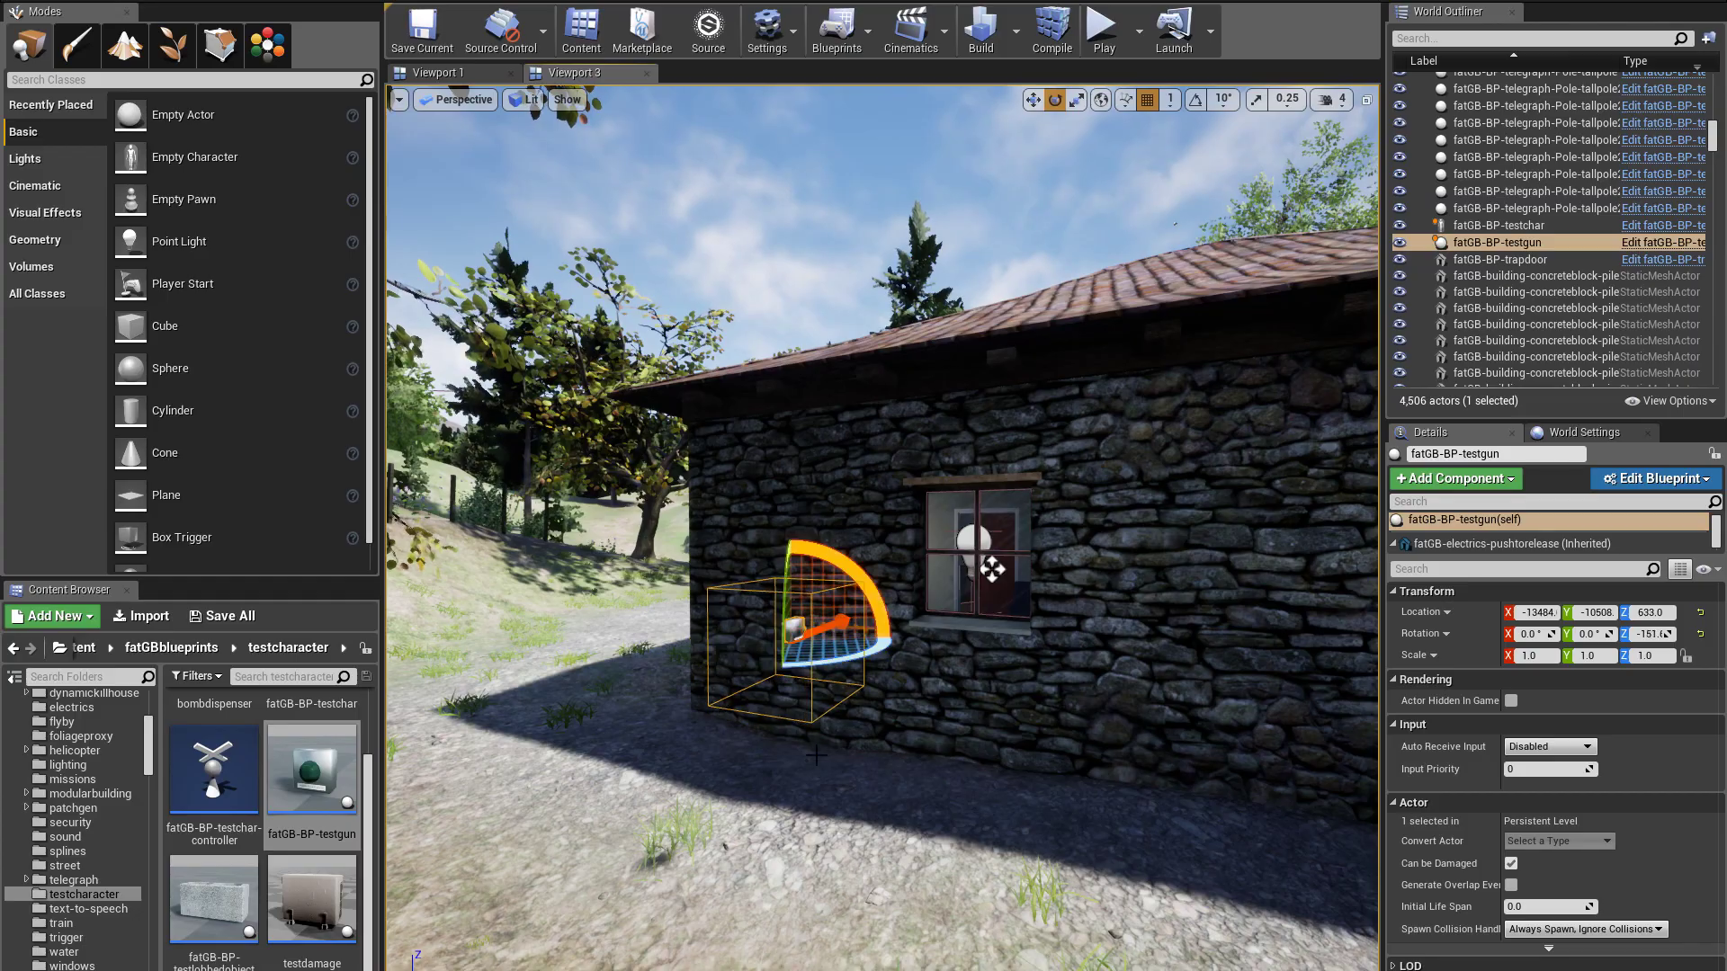
right_click_drag(870, 792, 963, 773)
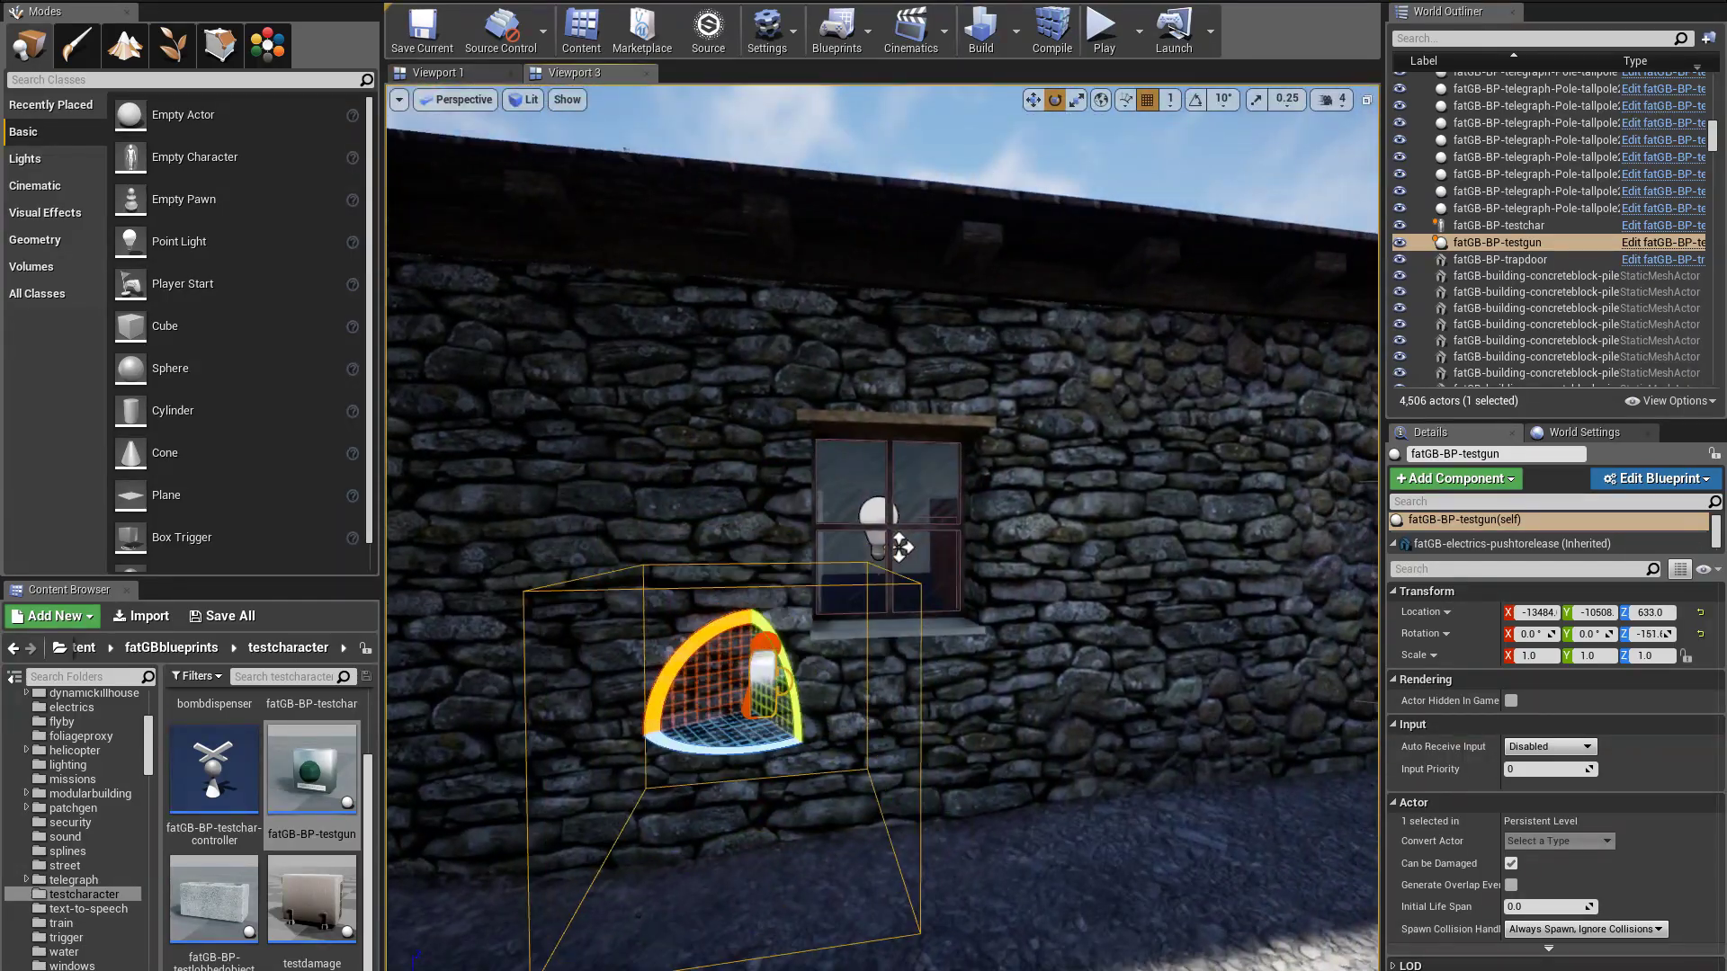
left_click_drag(746, 753, 761, 751)
key("w")
left_click_drag(756, 720, 859, 688)
Duplicate the test gun and position the copy off to the side of the window, farther from the first gun
mouse_move(865, 713)
right_mouse_down()
mouse_move(872, 782)
mouse_move(859, 683)
right_mouse_up()
left_click_drag(866, 713, 562, 657, "alt+shift")
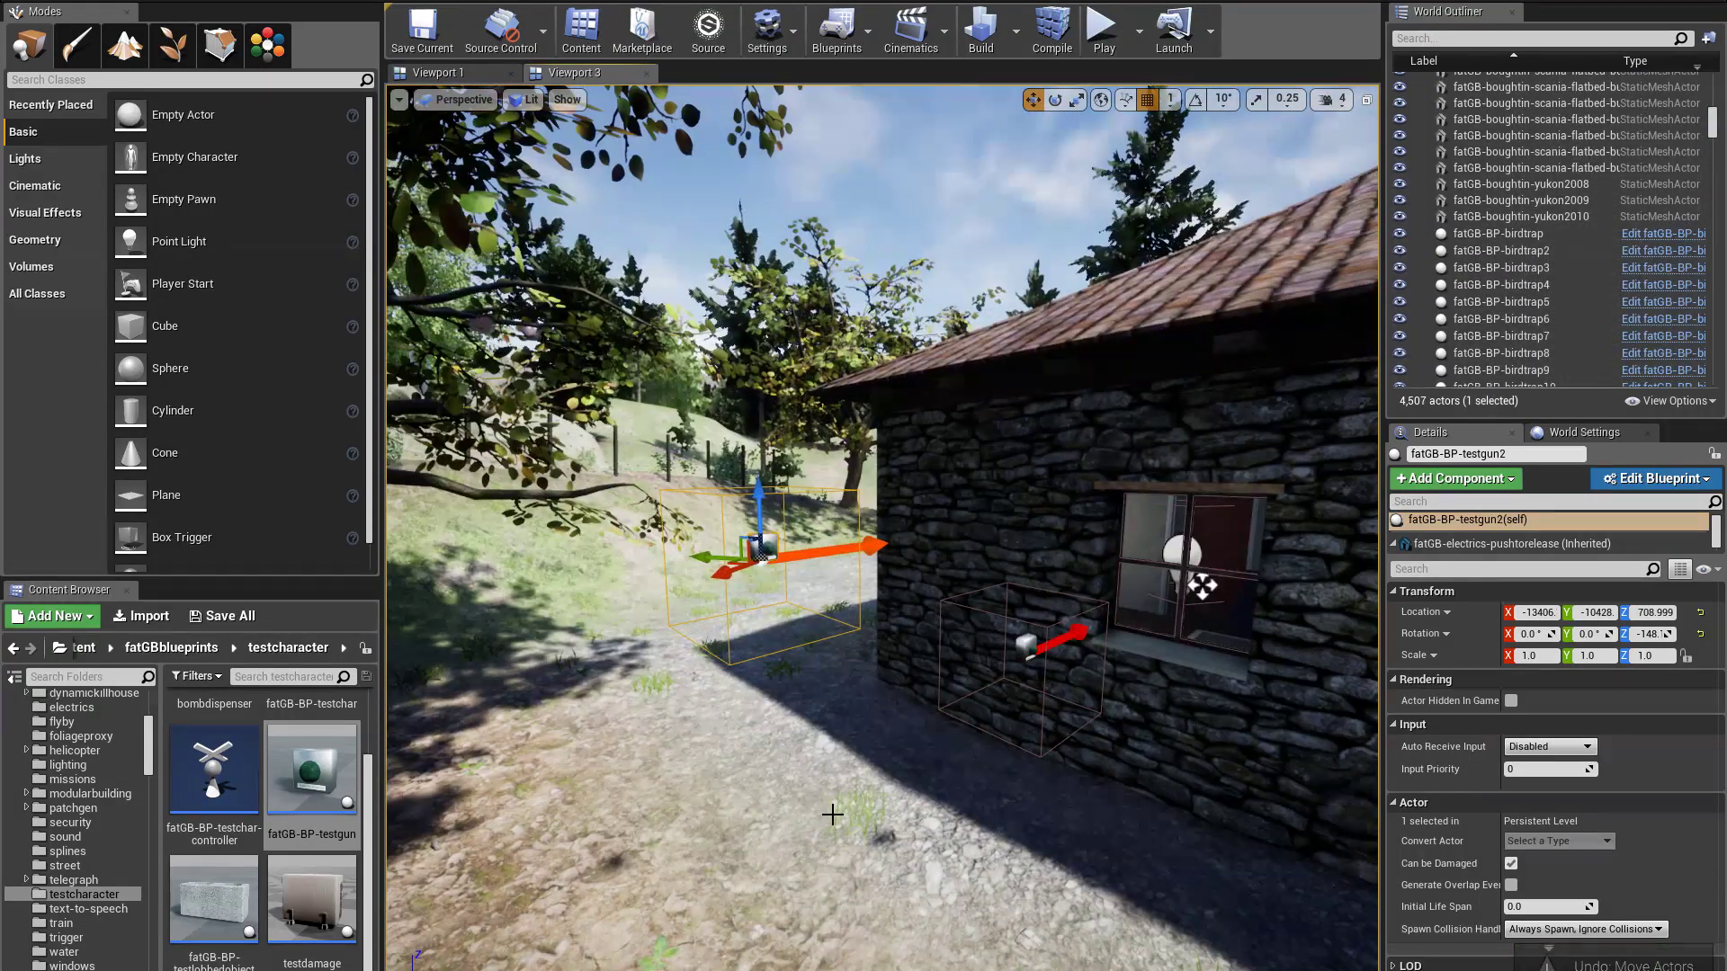
right_click_drag(882, 539, 985, 535)
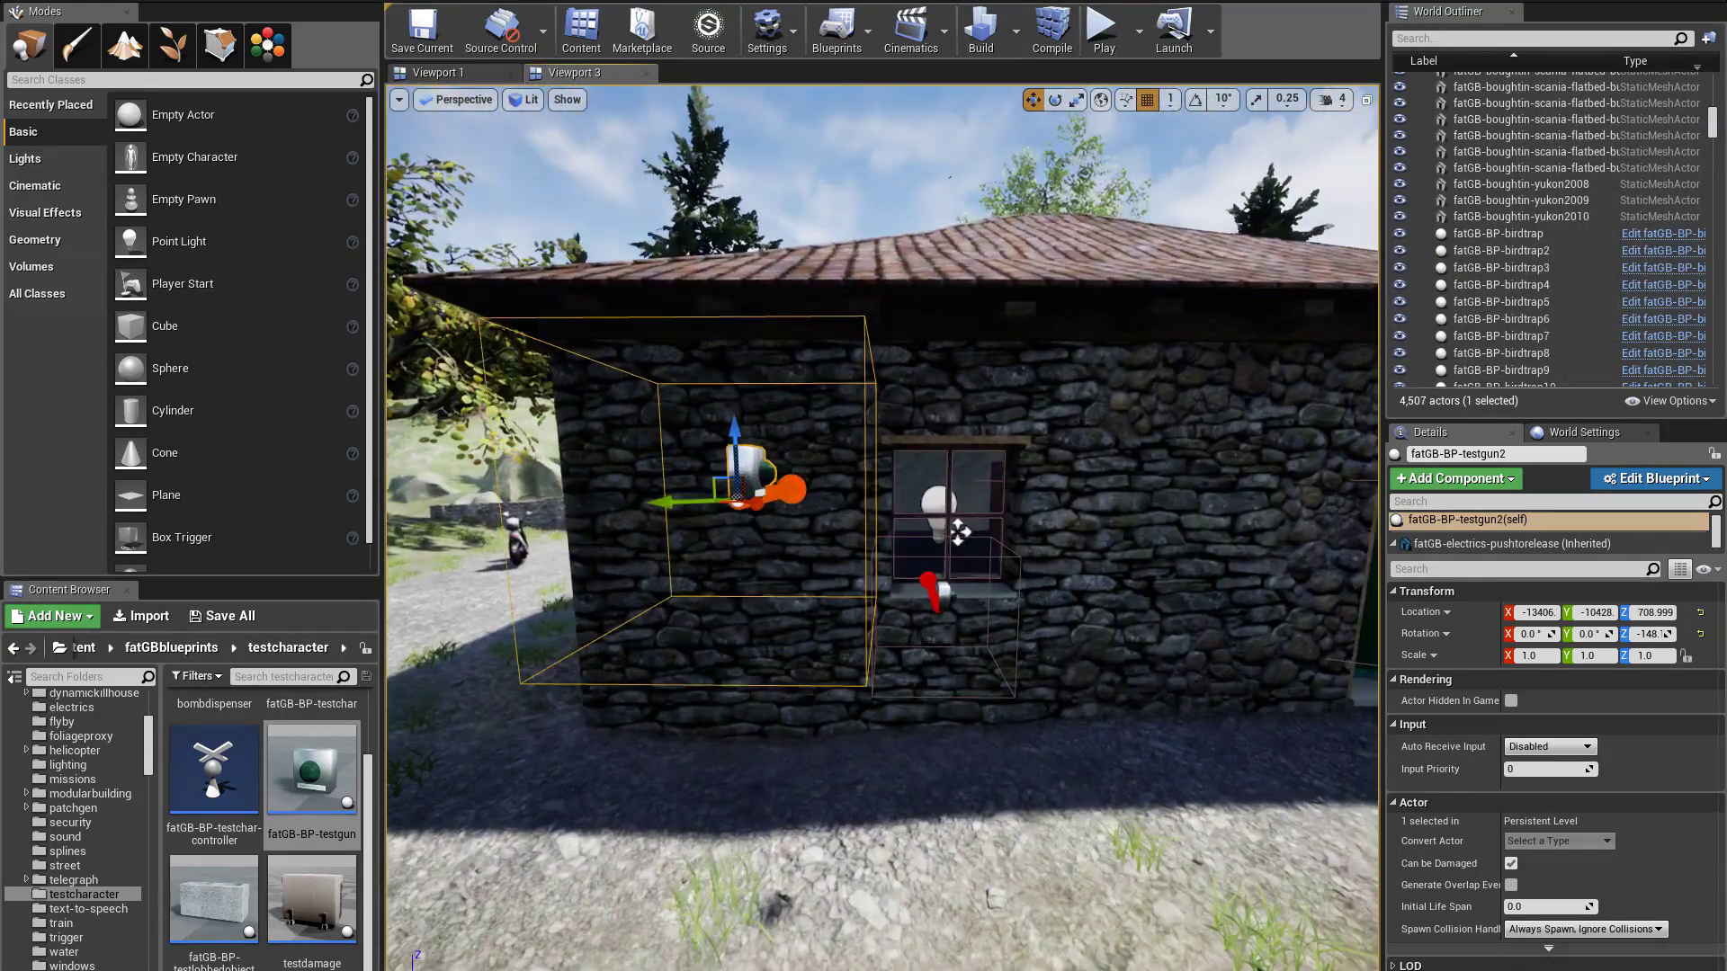
Undo the second test gun's last move, then play the level and walk up to the window to watch the guns fire at it
key("ctrl+z")
right_click_drag(749, 815, 801, 774)
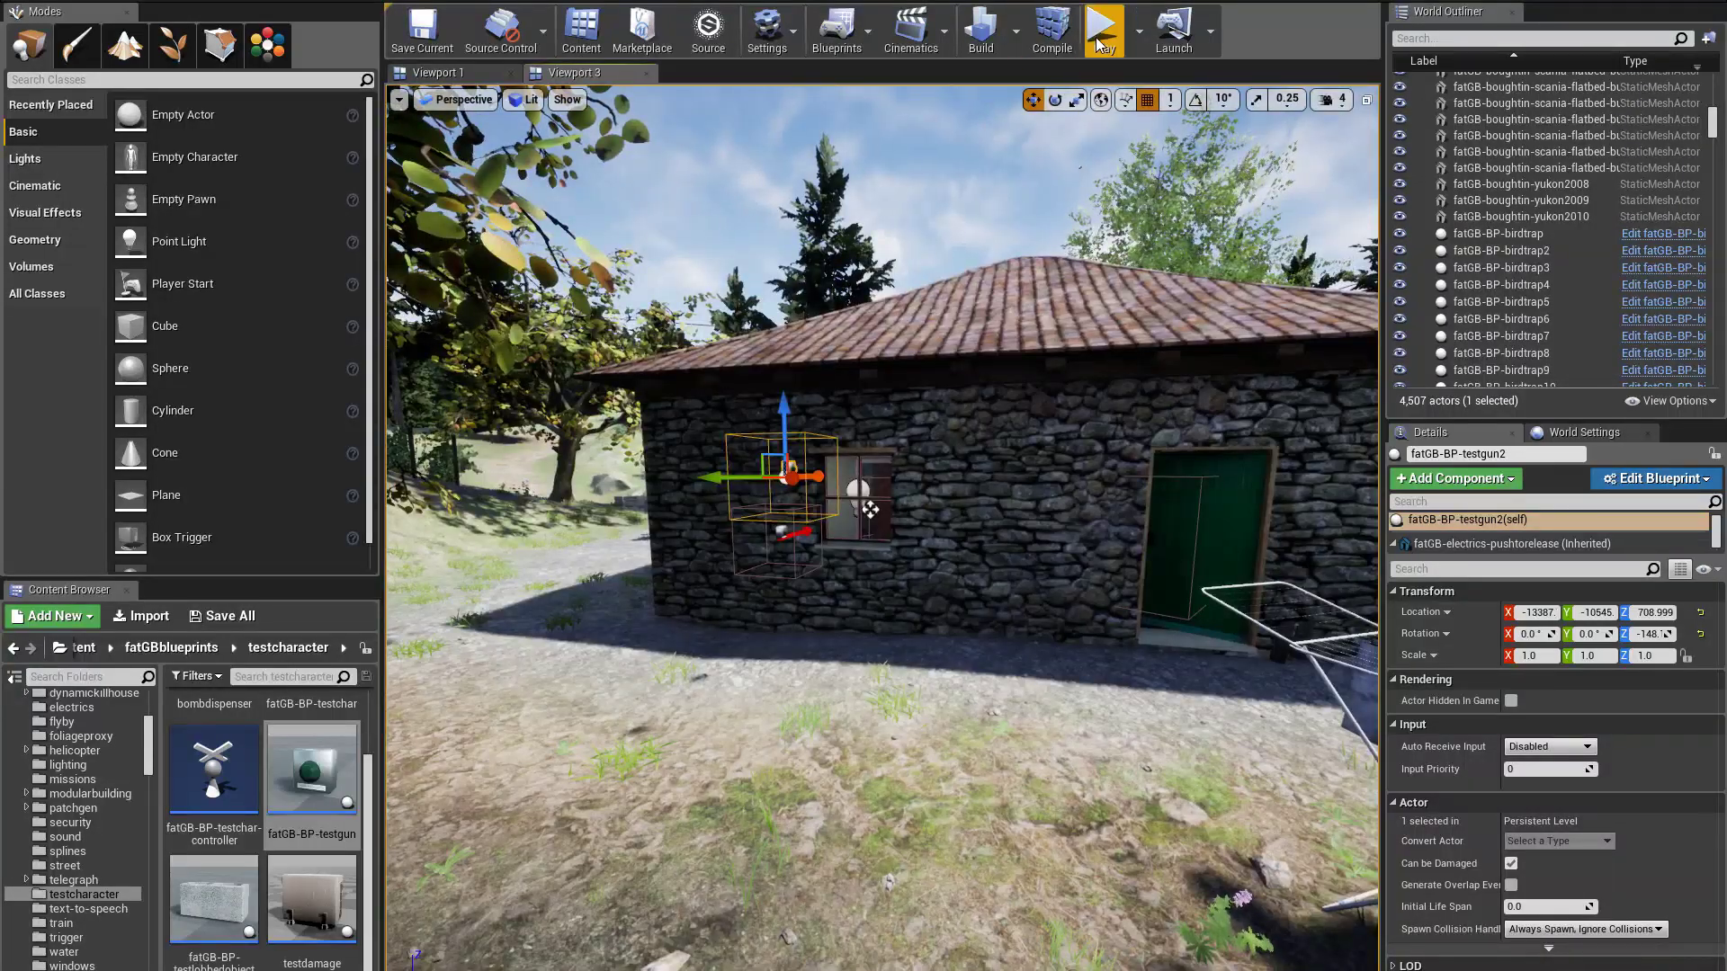
left_click(903, 368)
key("w")
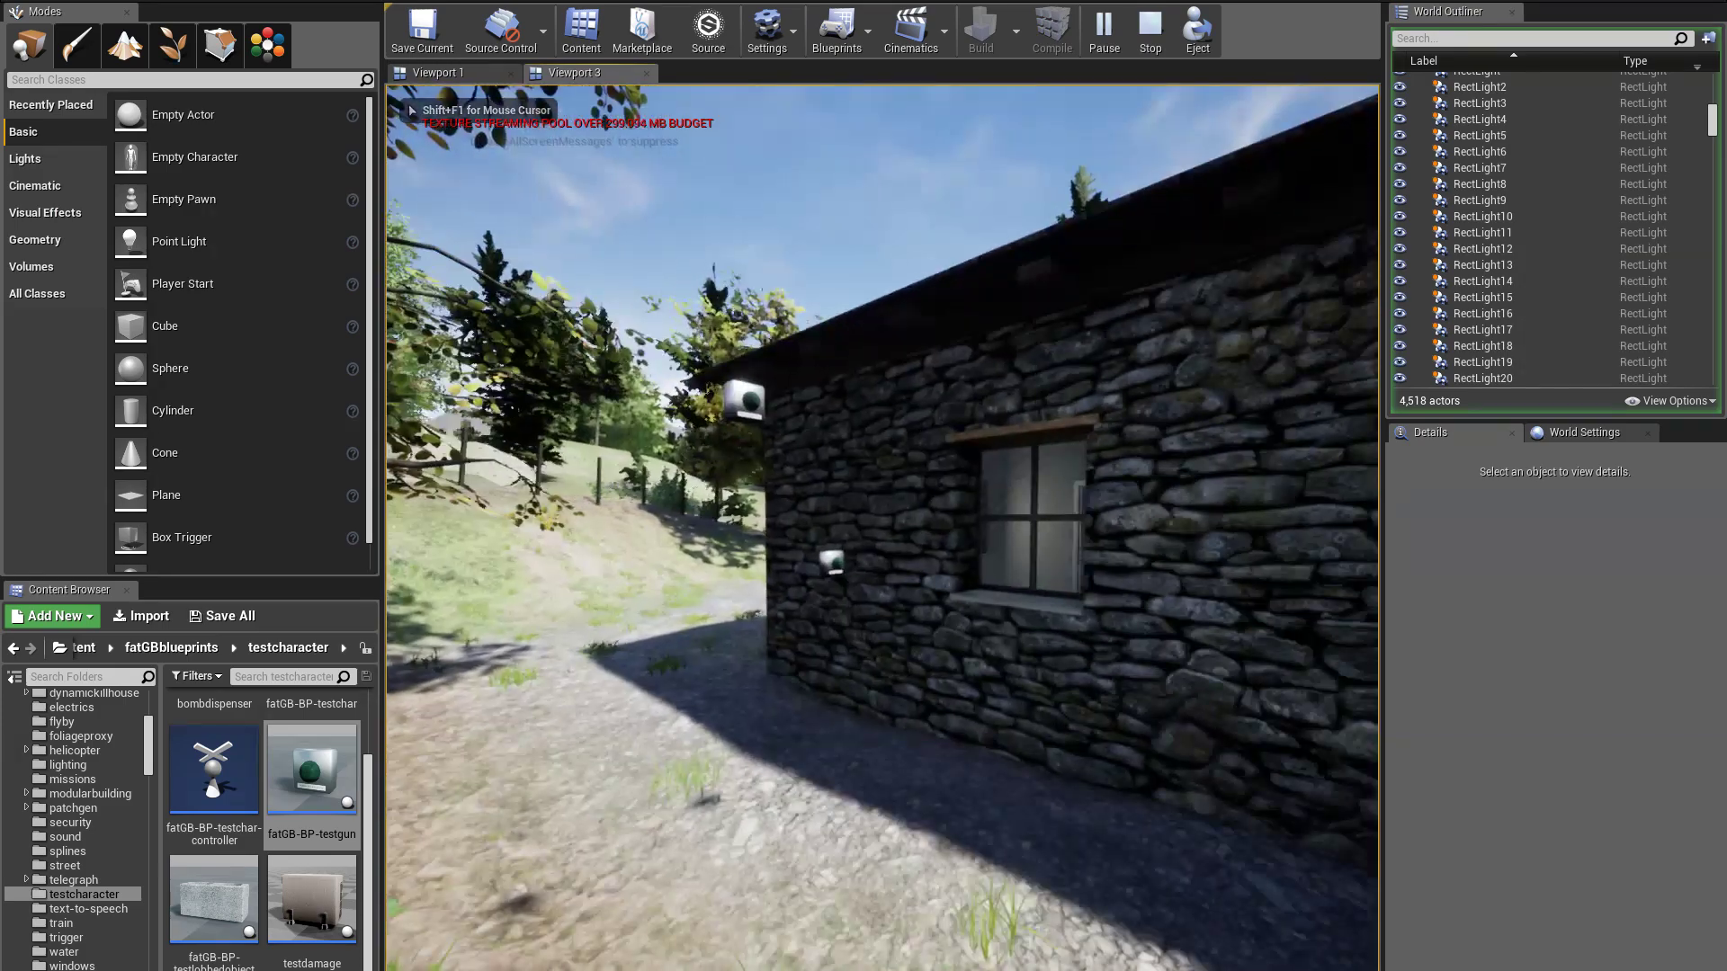
key("a")
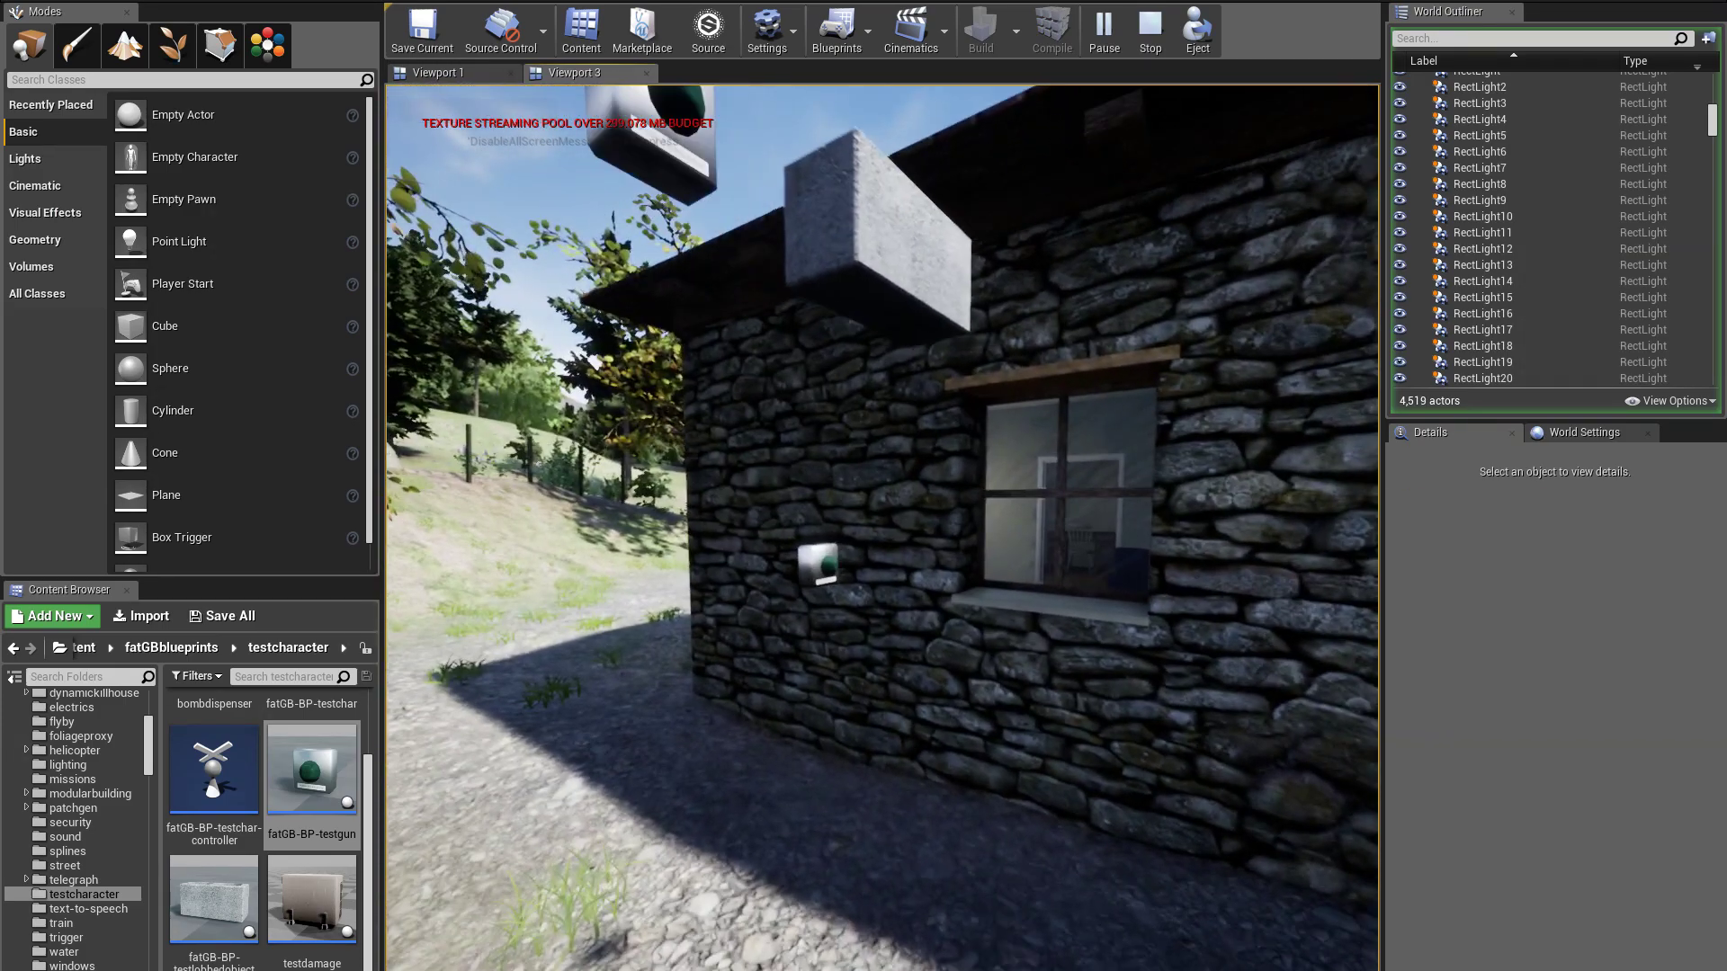
key("w")
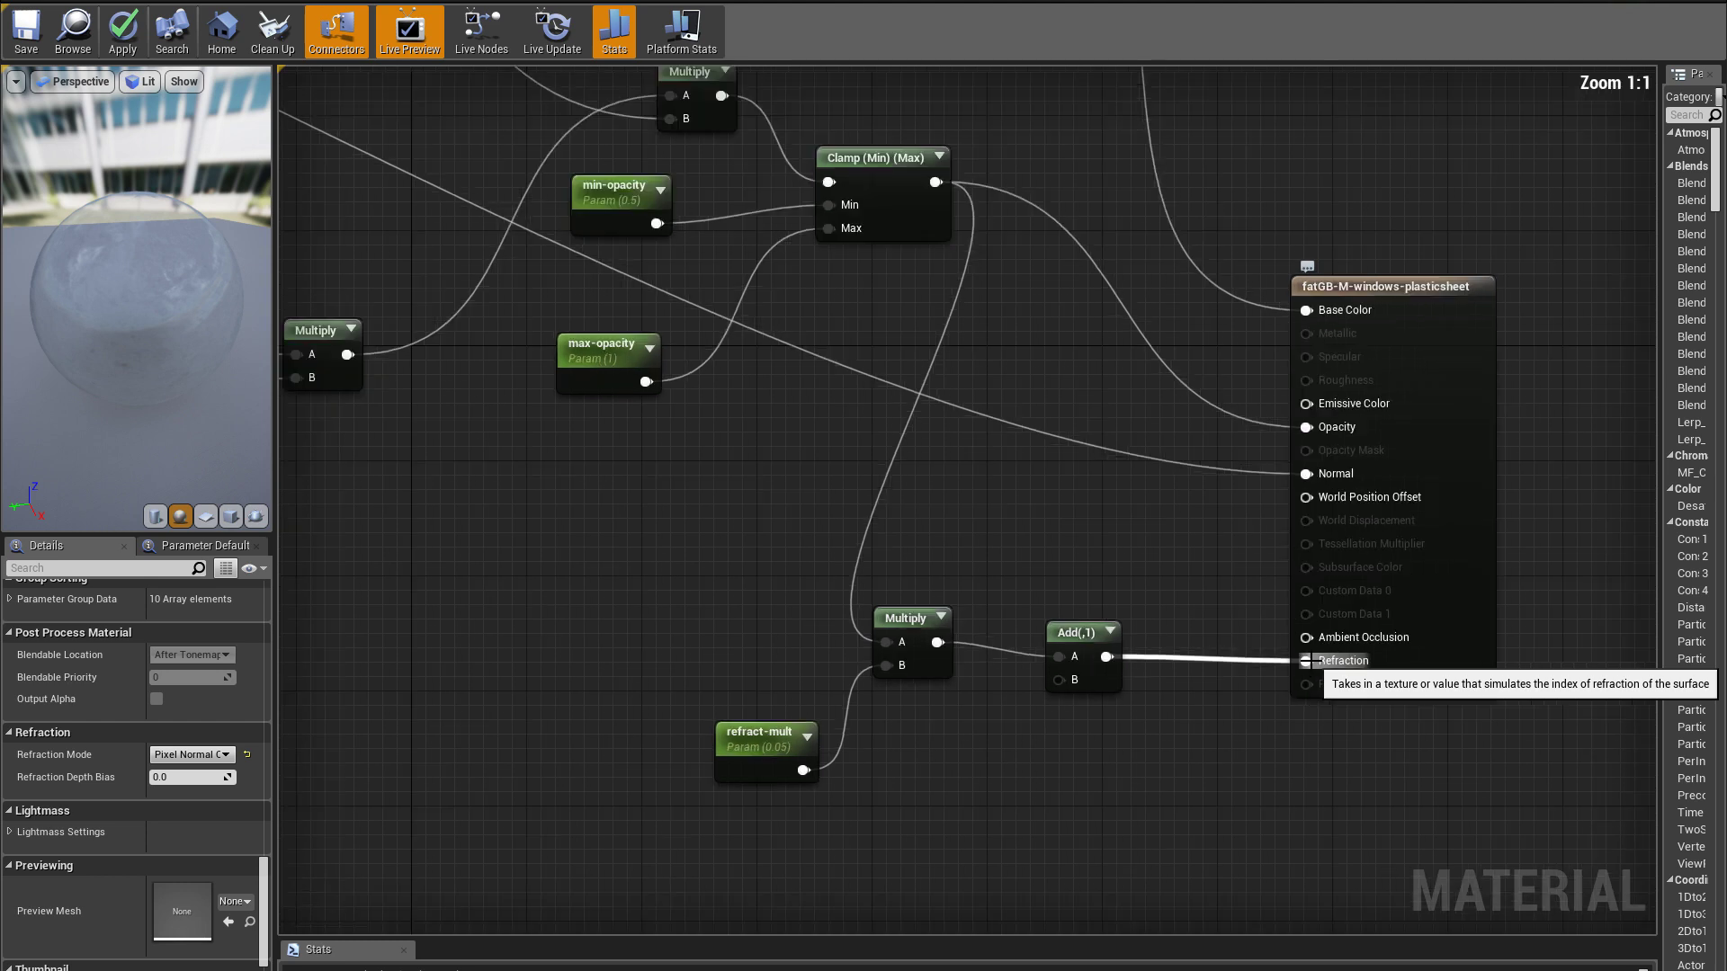
Examine how the Multiply, Add and refract-mult nodes feed the Refraction input of the plastic sheet material
left_click(1086, 639)
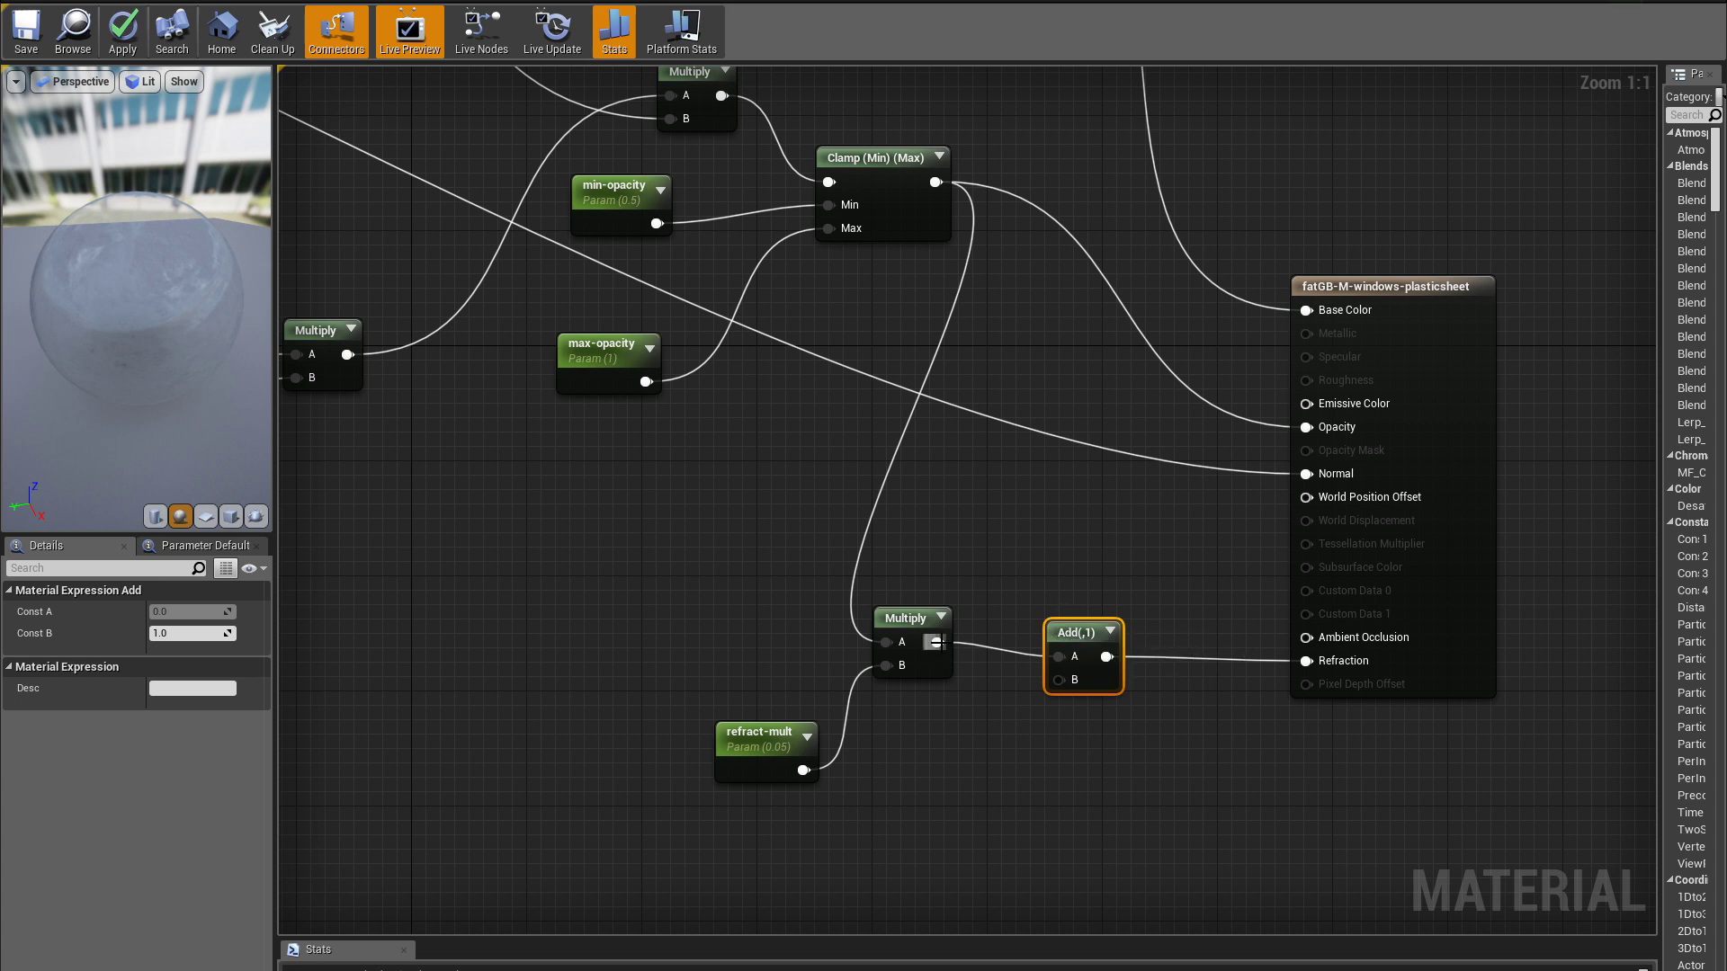
left_click_drag(185, 294, 181, 260)
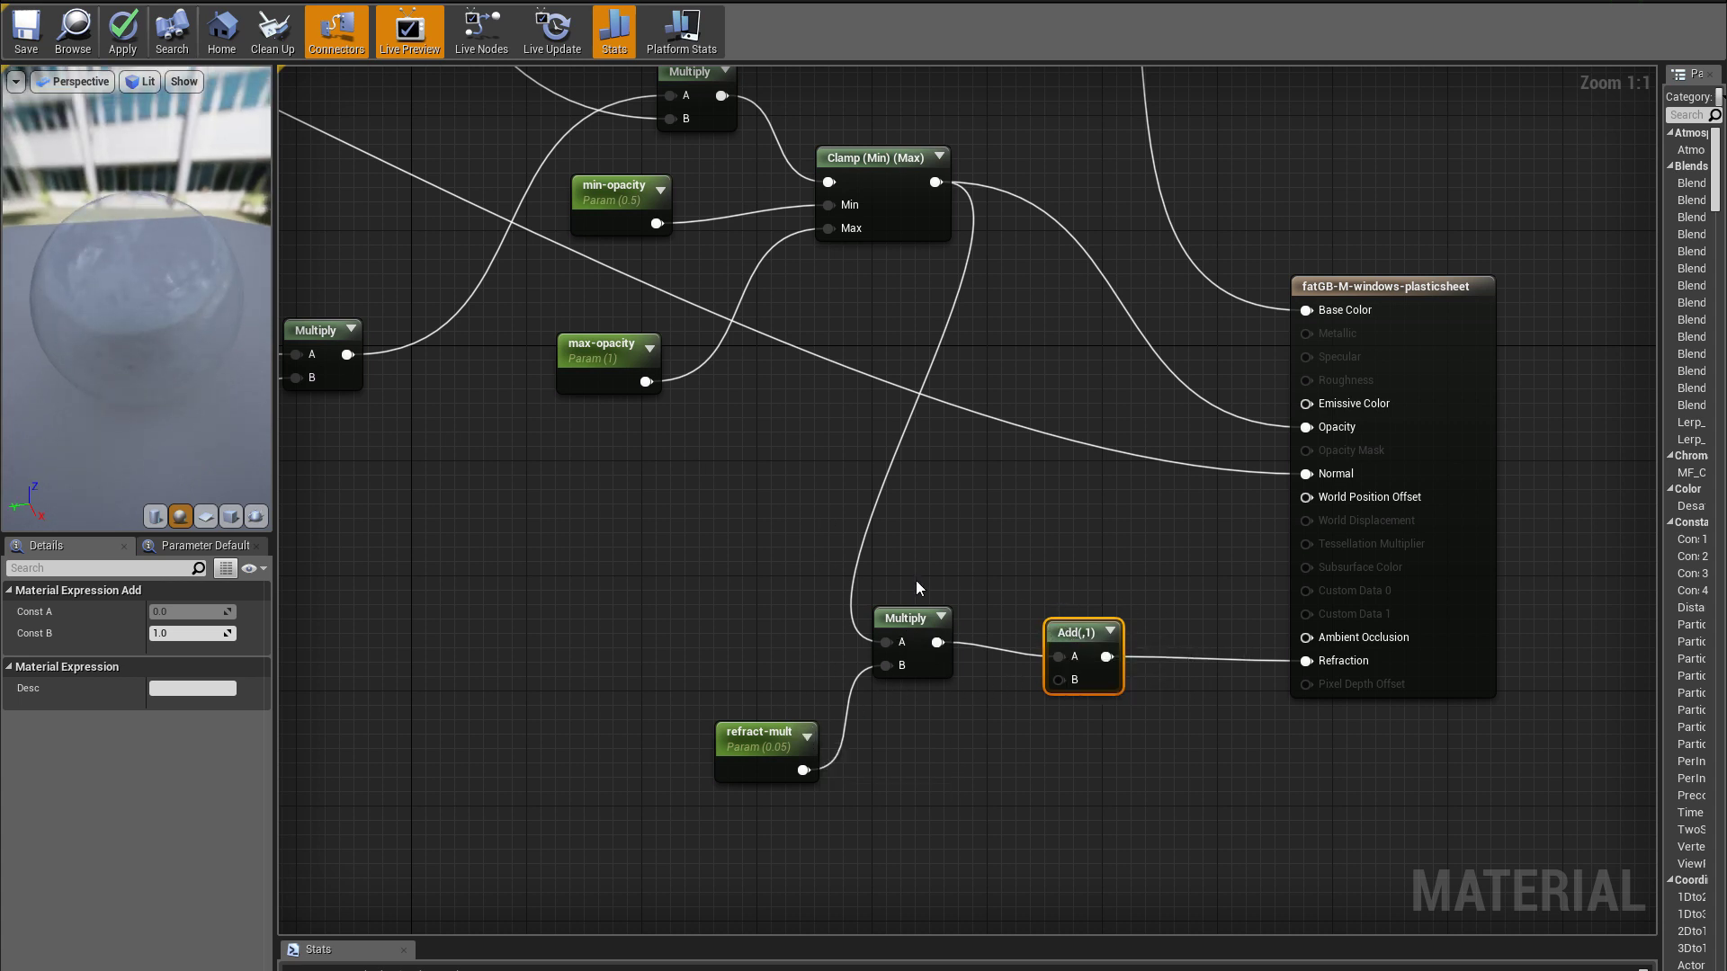
right_click_drag(515, 279, 611, 294)
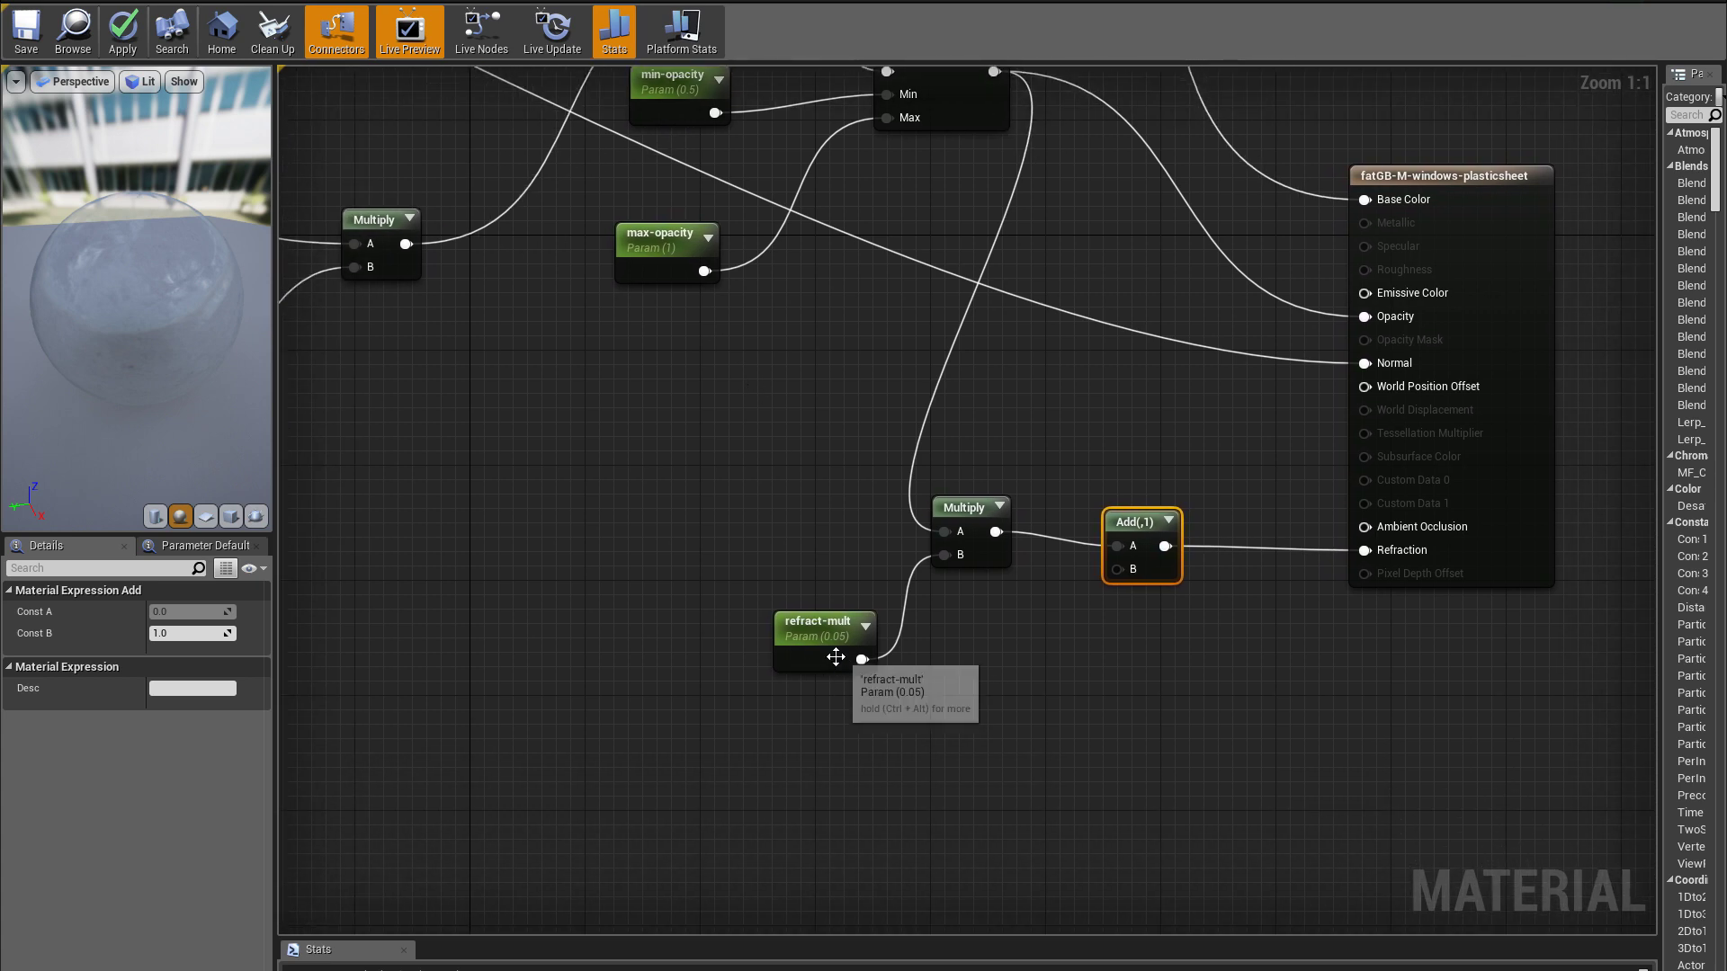
left_click(835, 658)
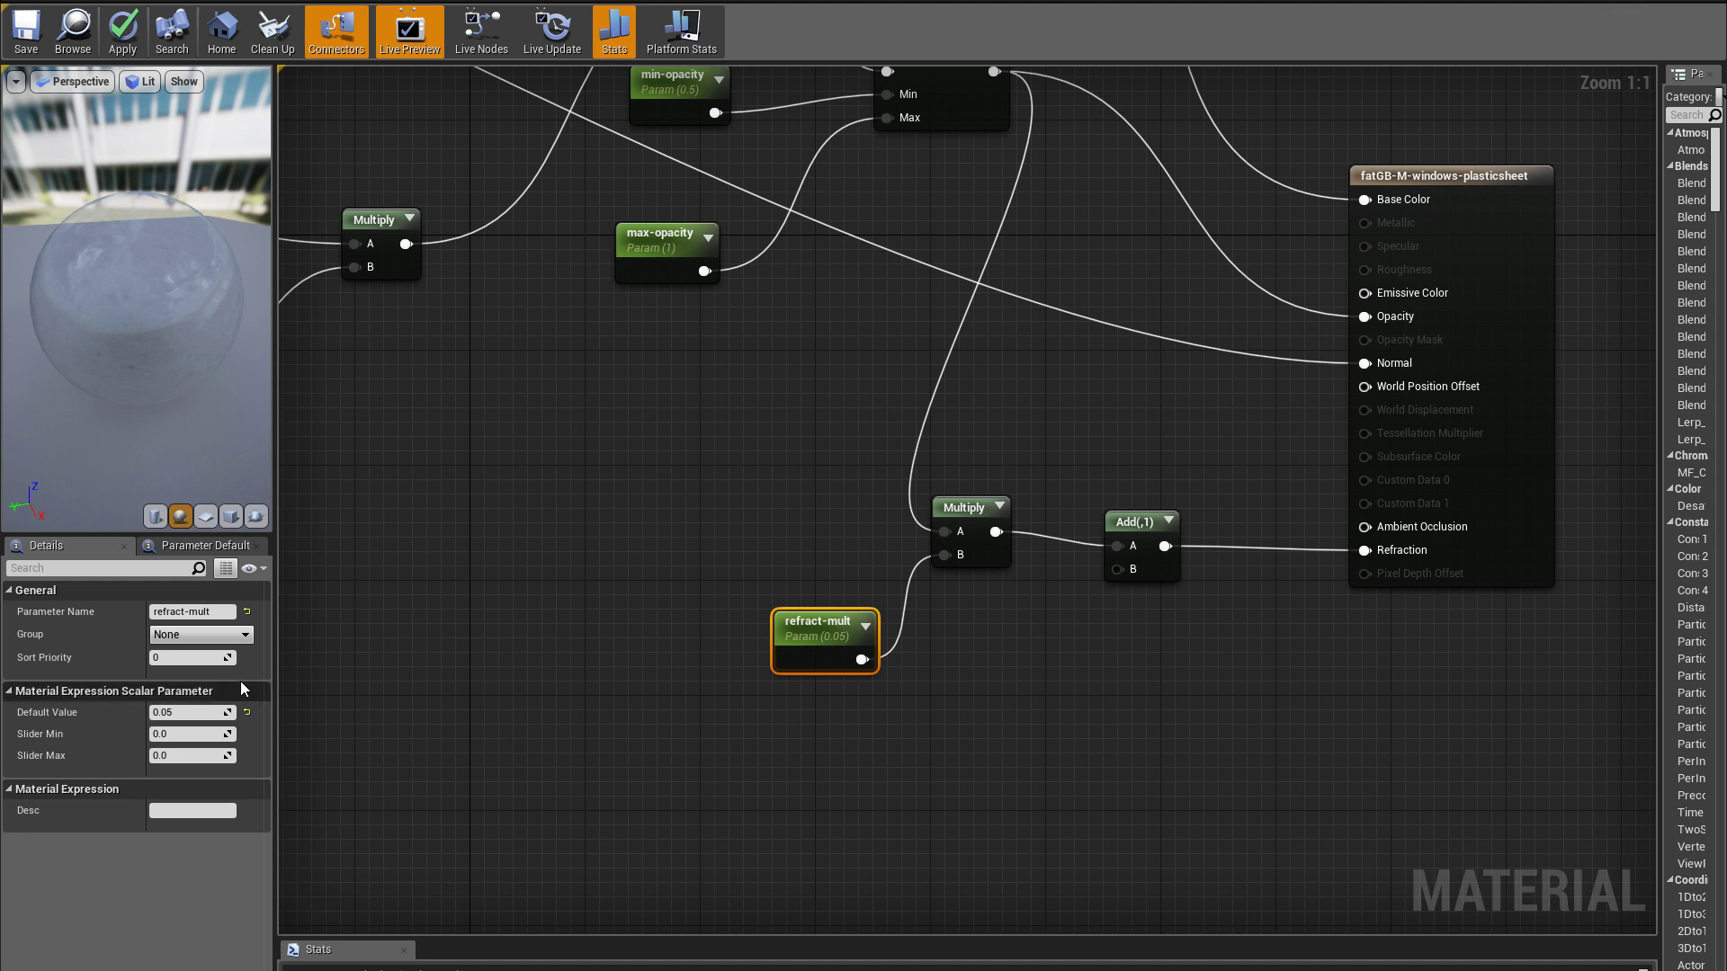
right_click_drag(406, 410, 469, 421)
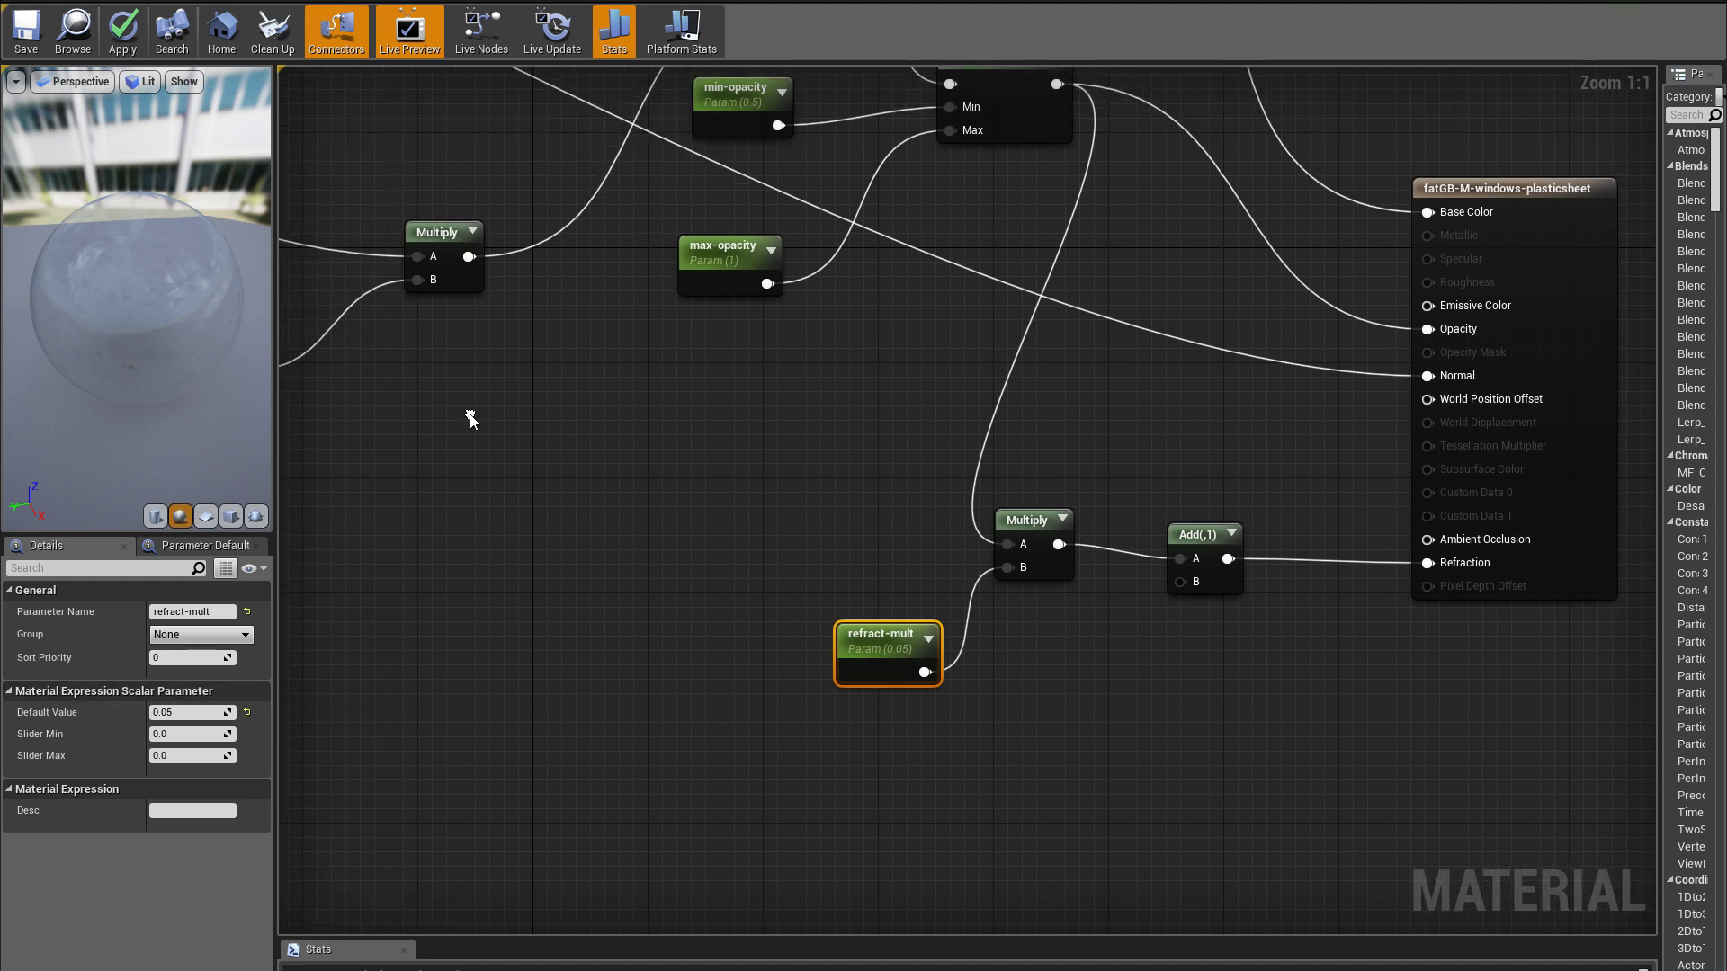
right_click_drag(551, 482, 583, 486)
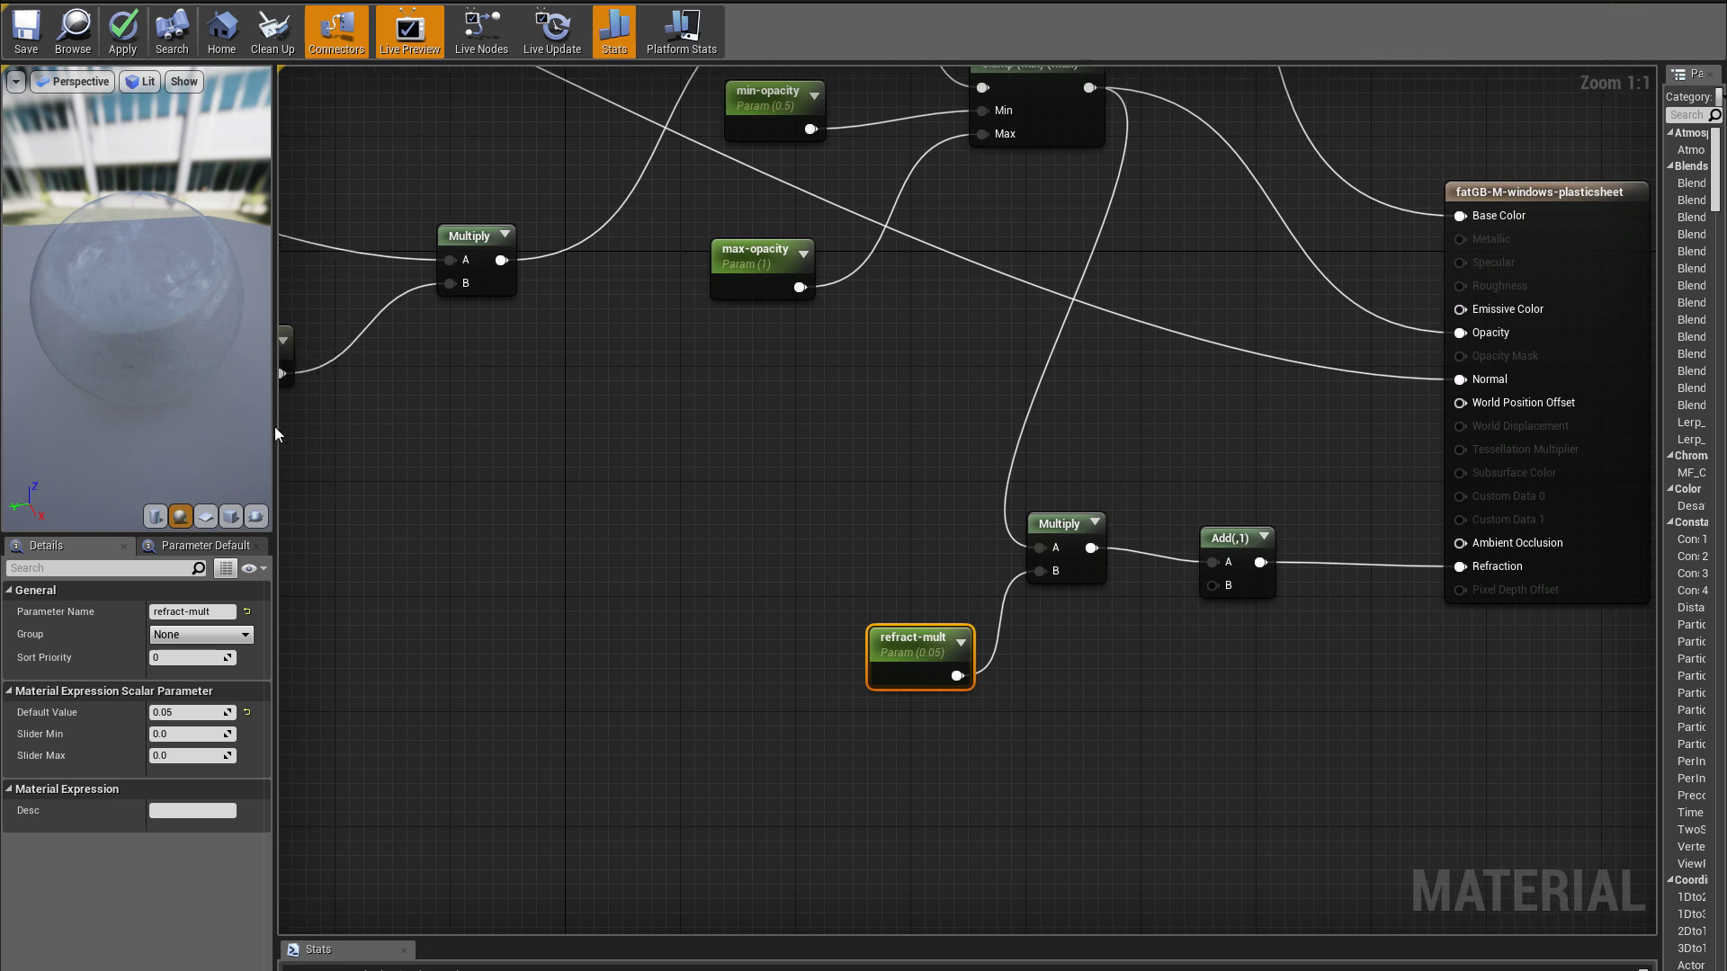
left_click_drag(180, 386, 181, 393)
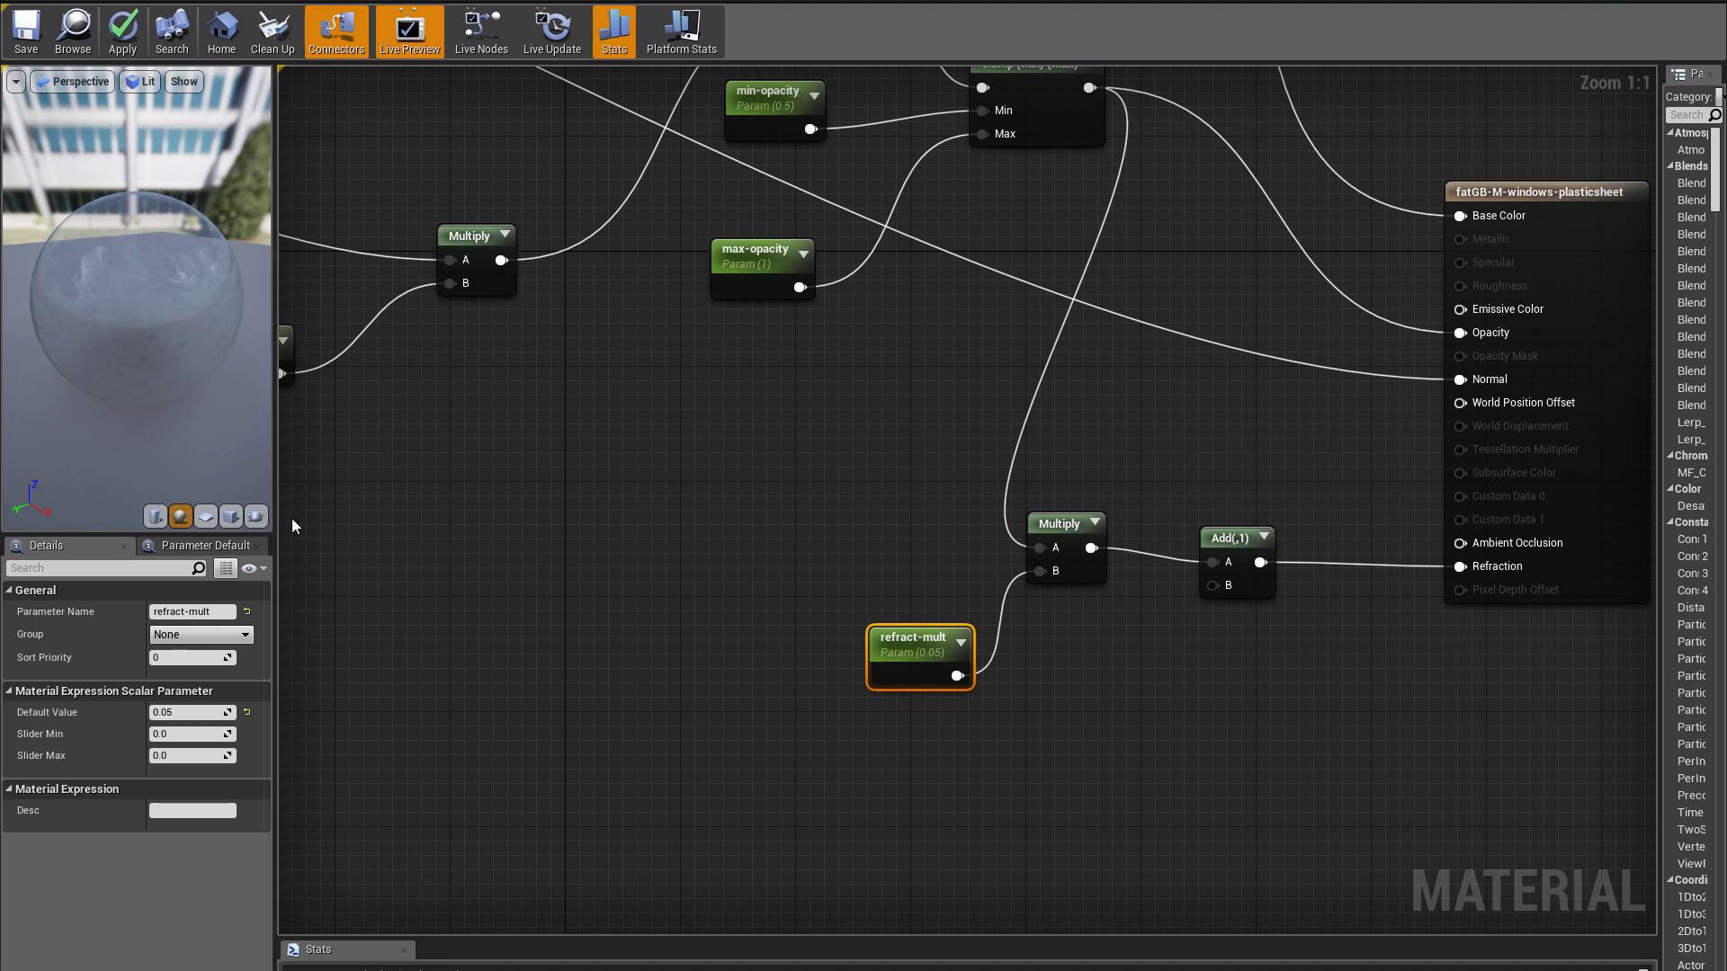
Find the Refraction Mode among the material's general properties, review its options and choose Pixel Normal Offset
left_click(440, 634)
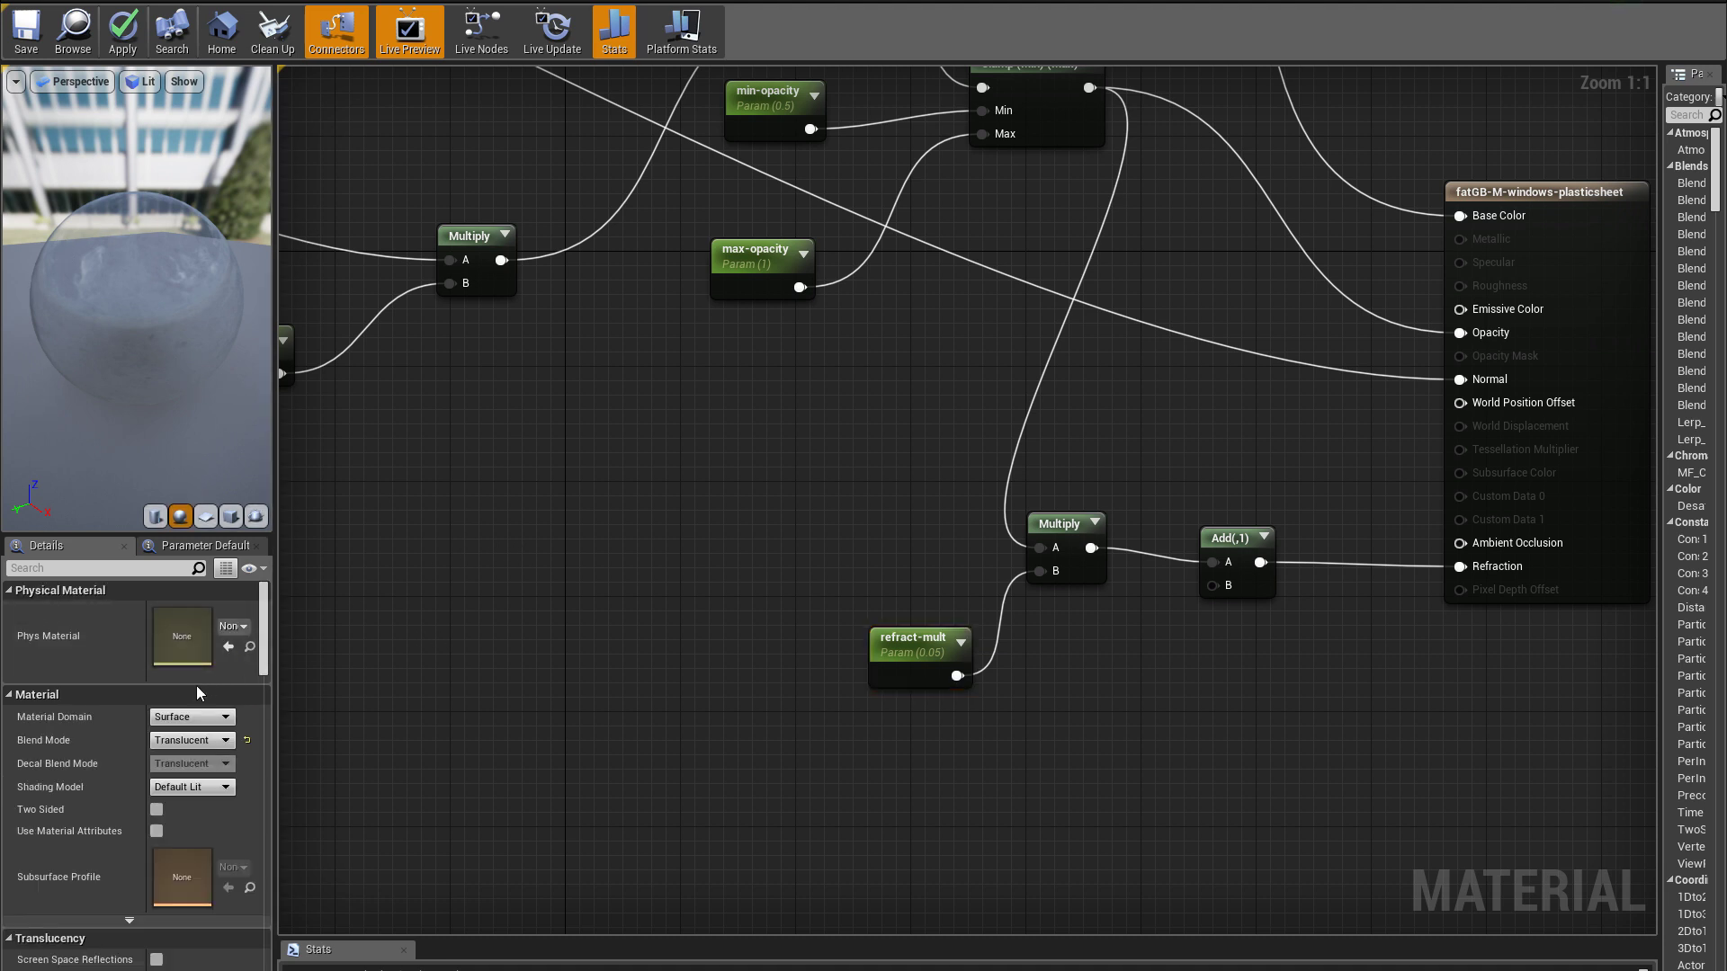
scroll(196, 685, "down", 1)
scroll(202, 714, "down", 3)
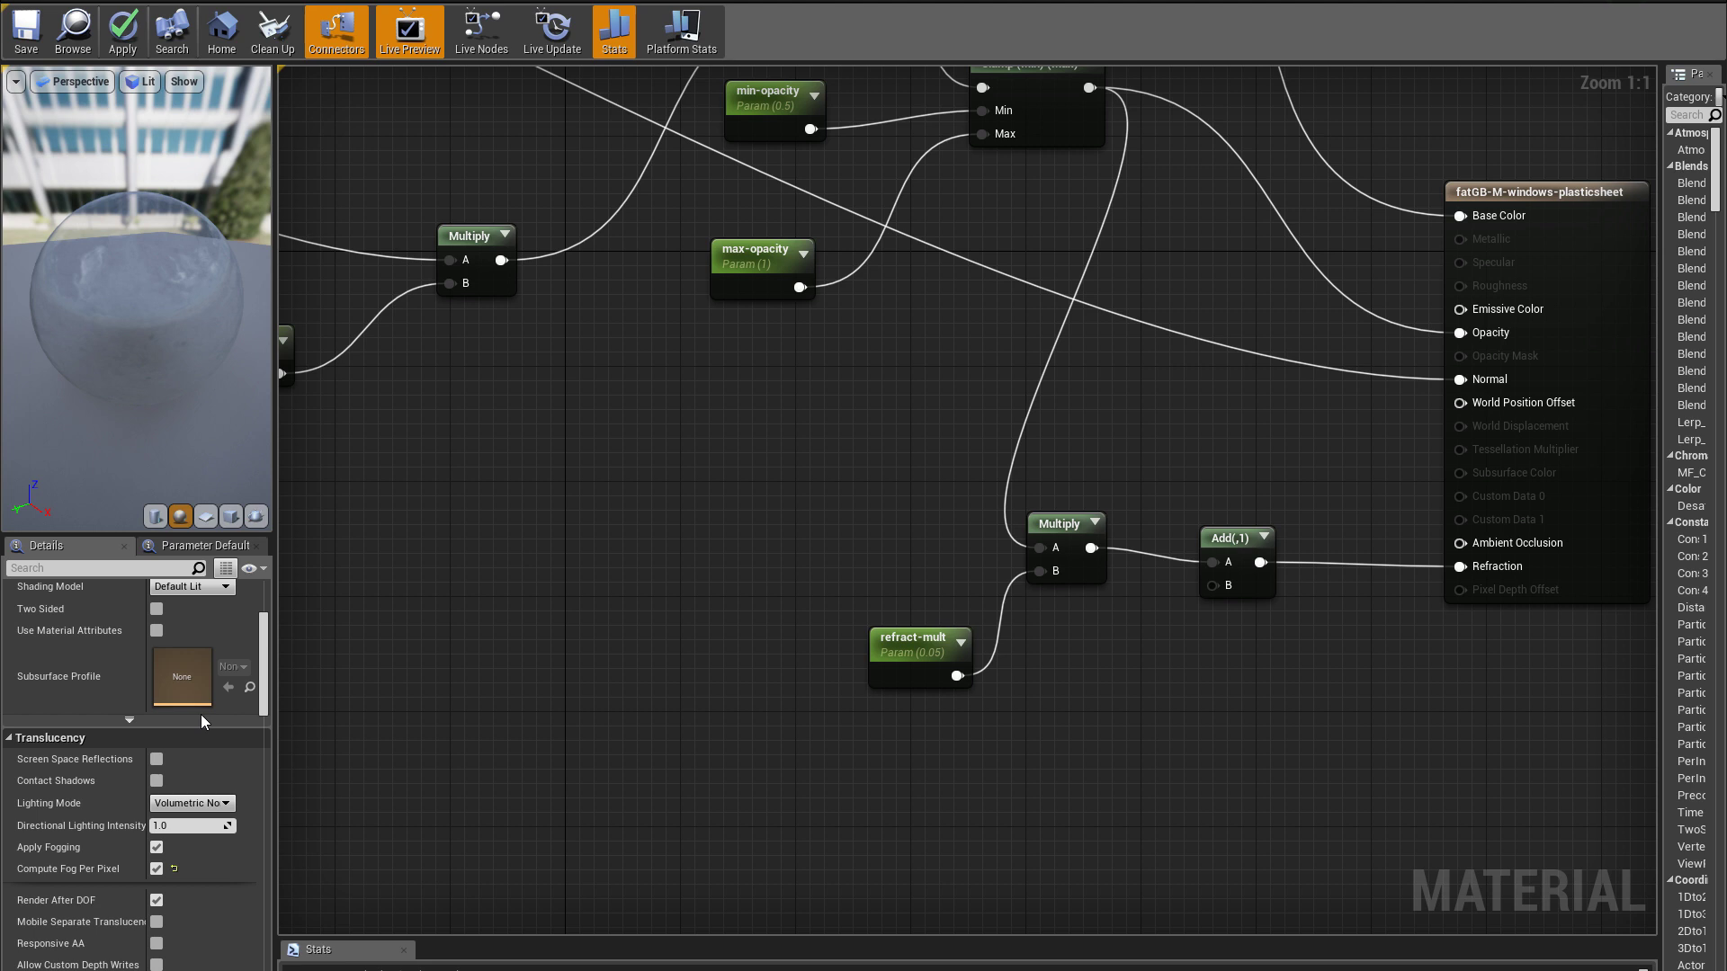
scroll(202, 714, "down", 4)
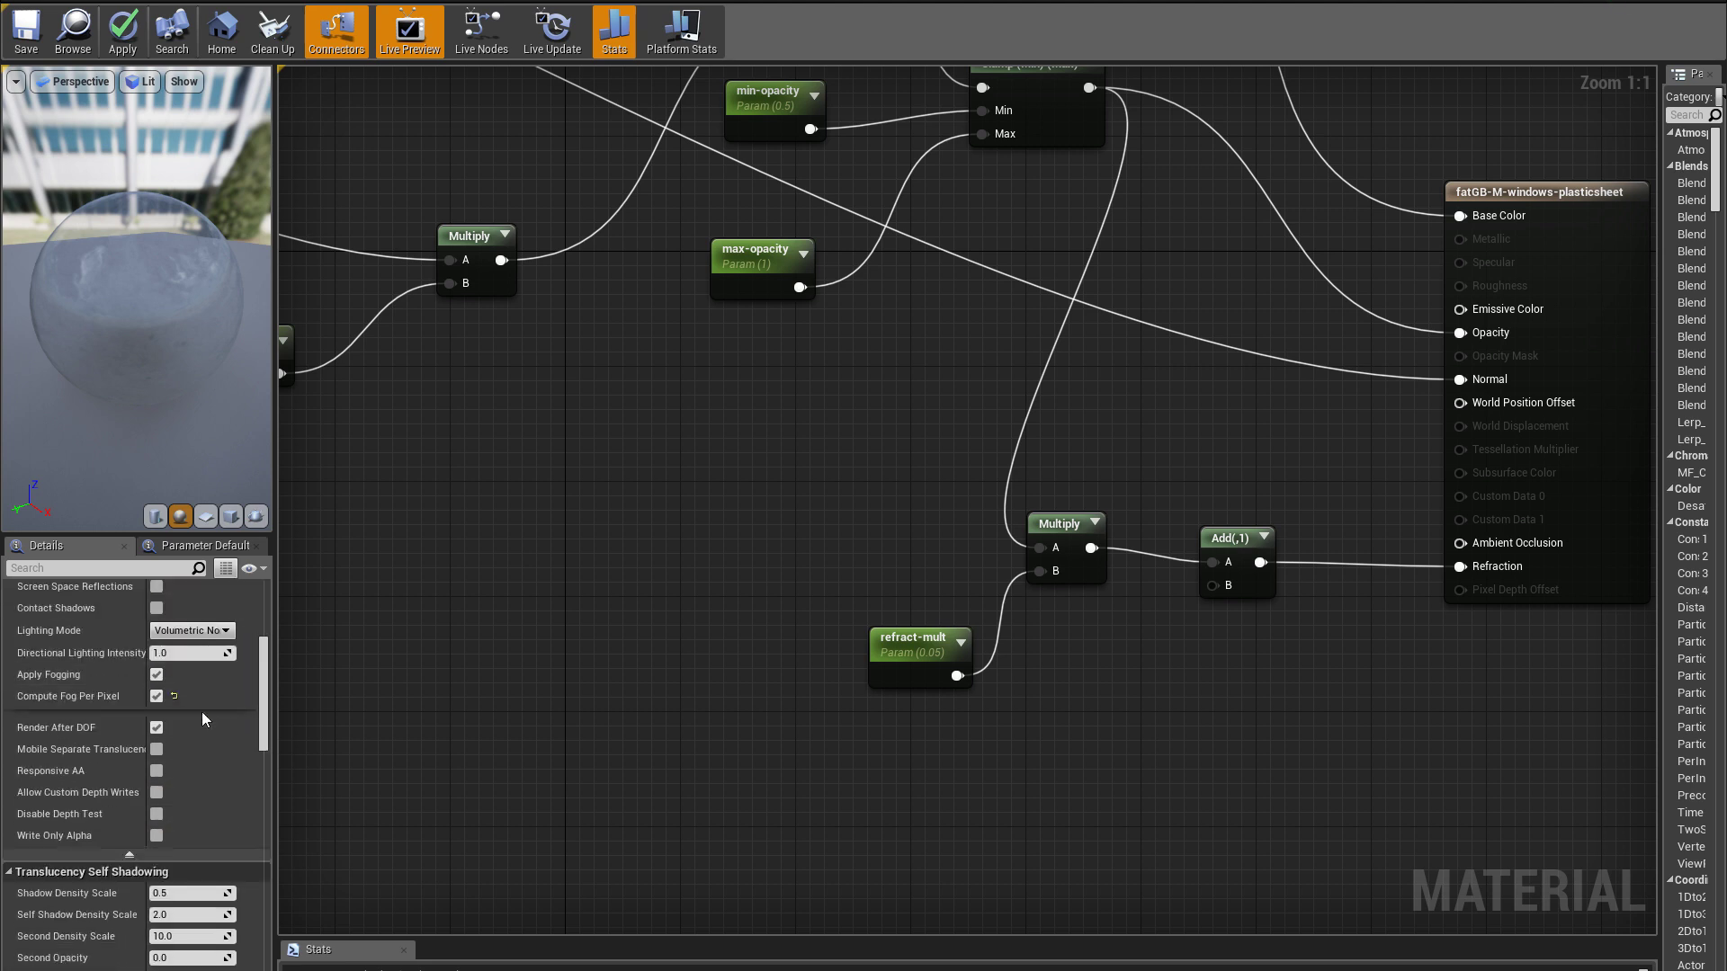
scroll(201, 711, "down", 15)
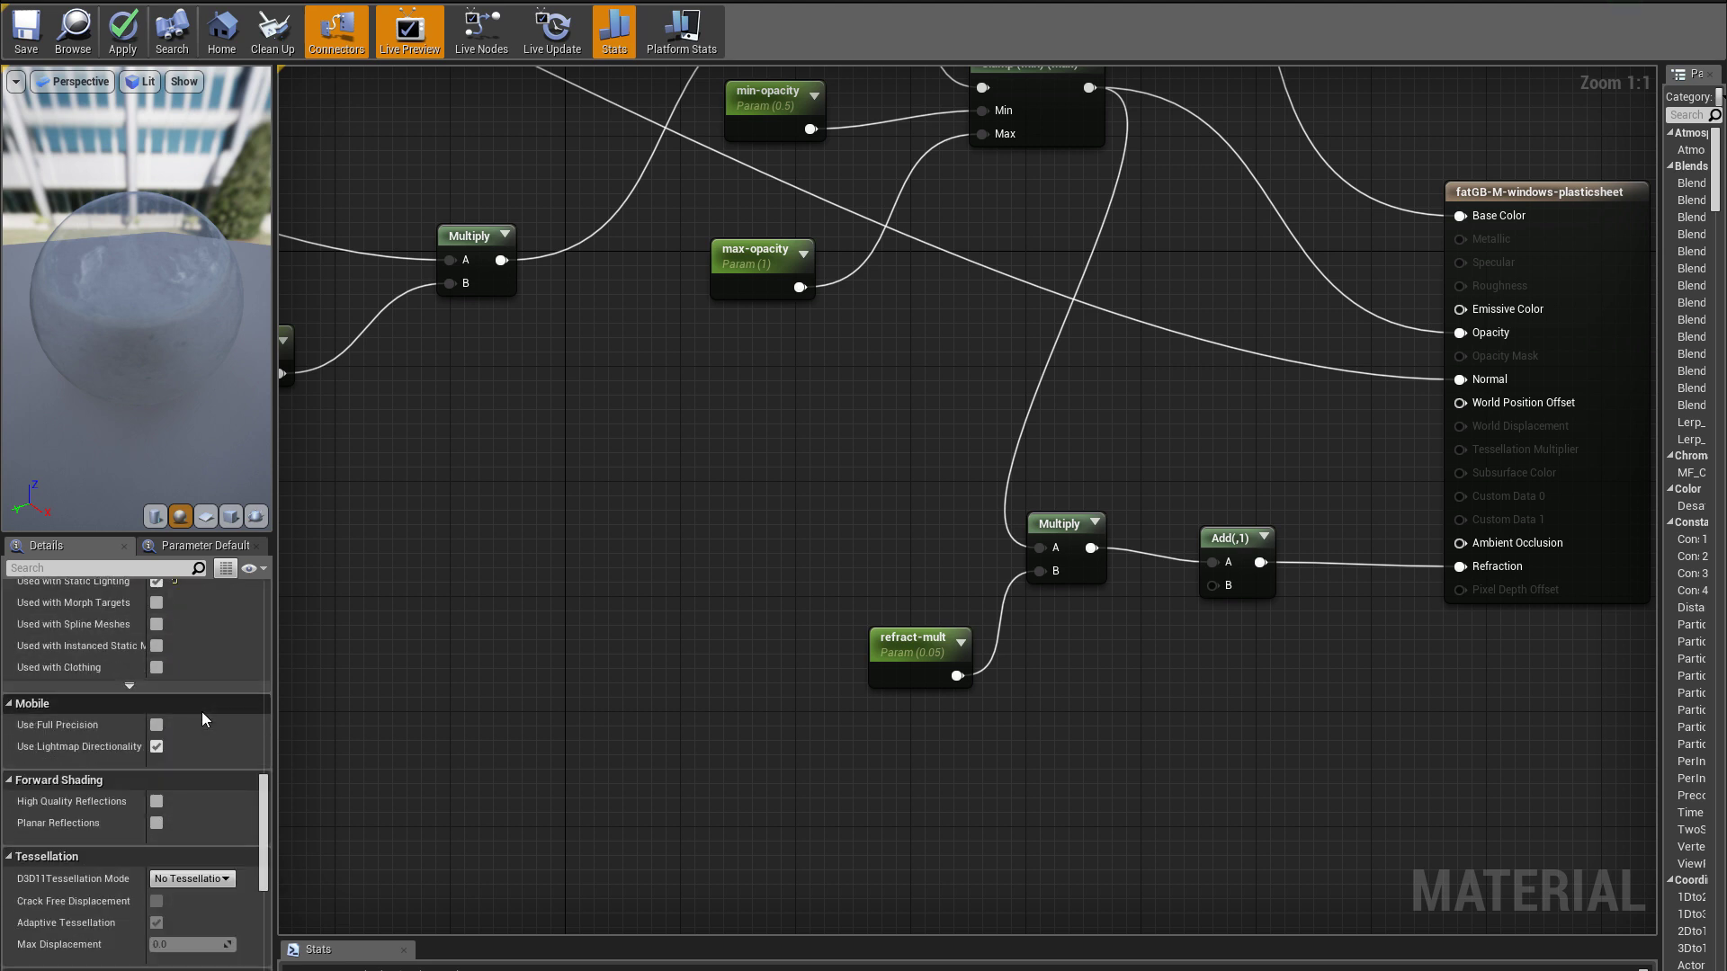
scroll(205, 710, "down", 8)
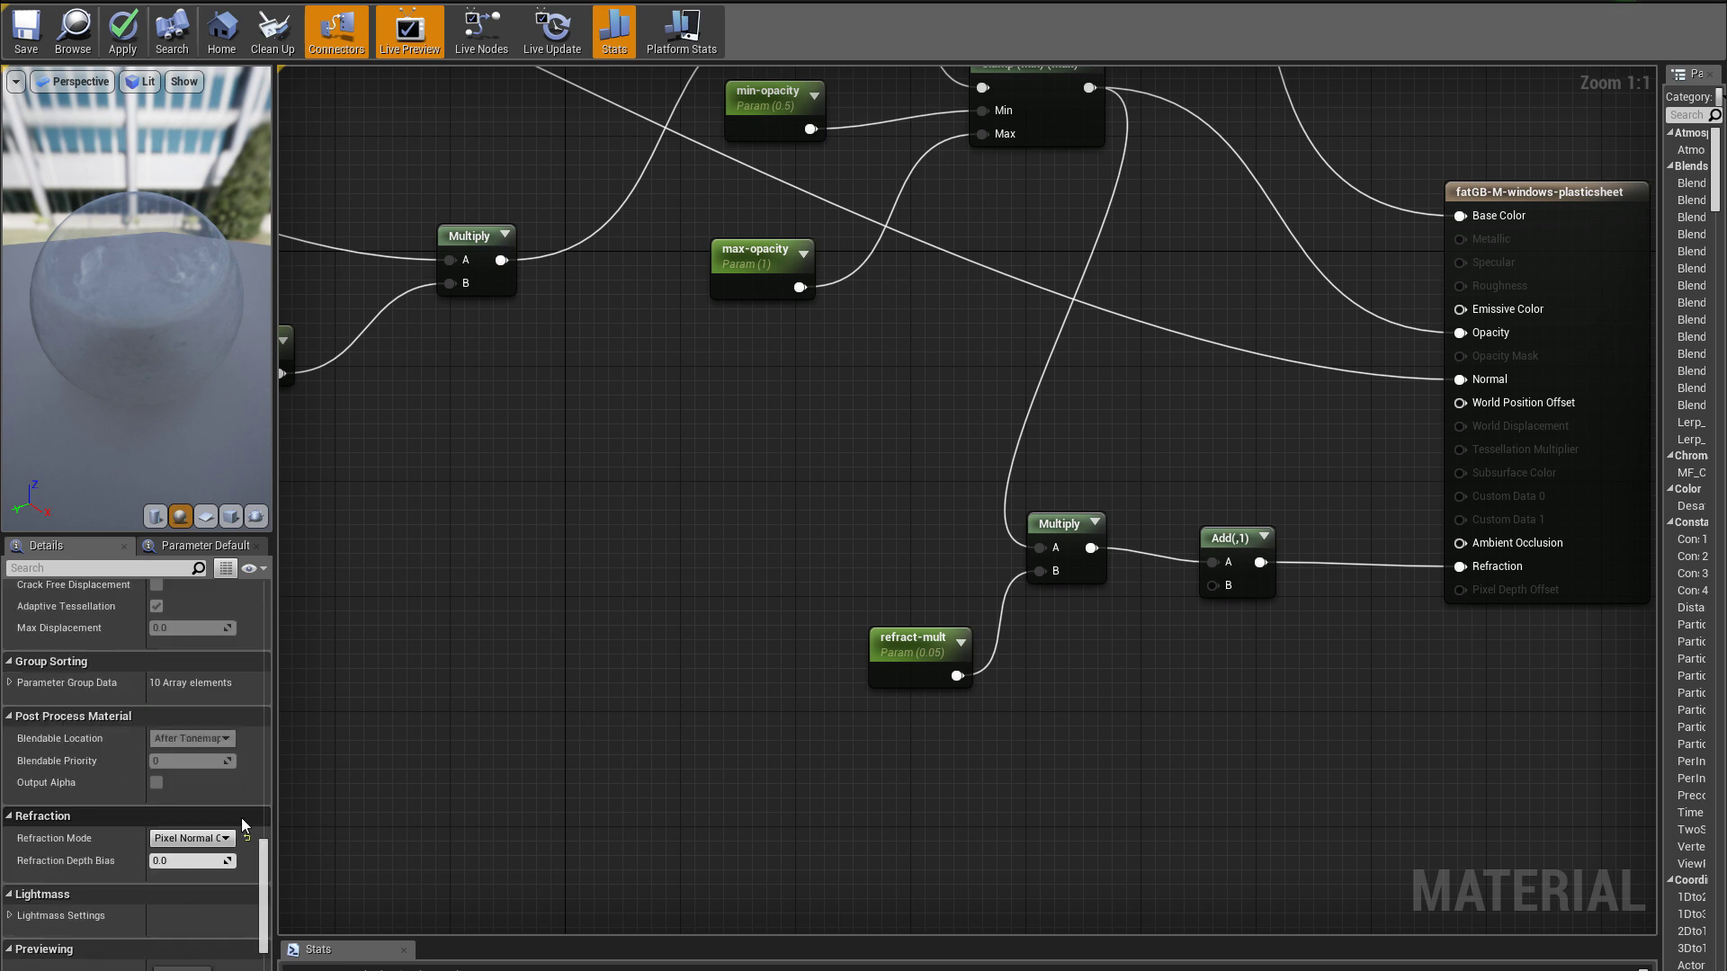
left_click(164, 839)
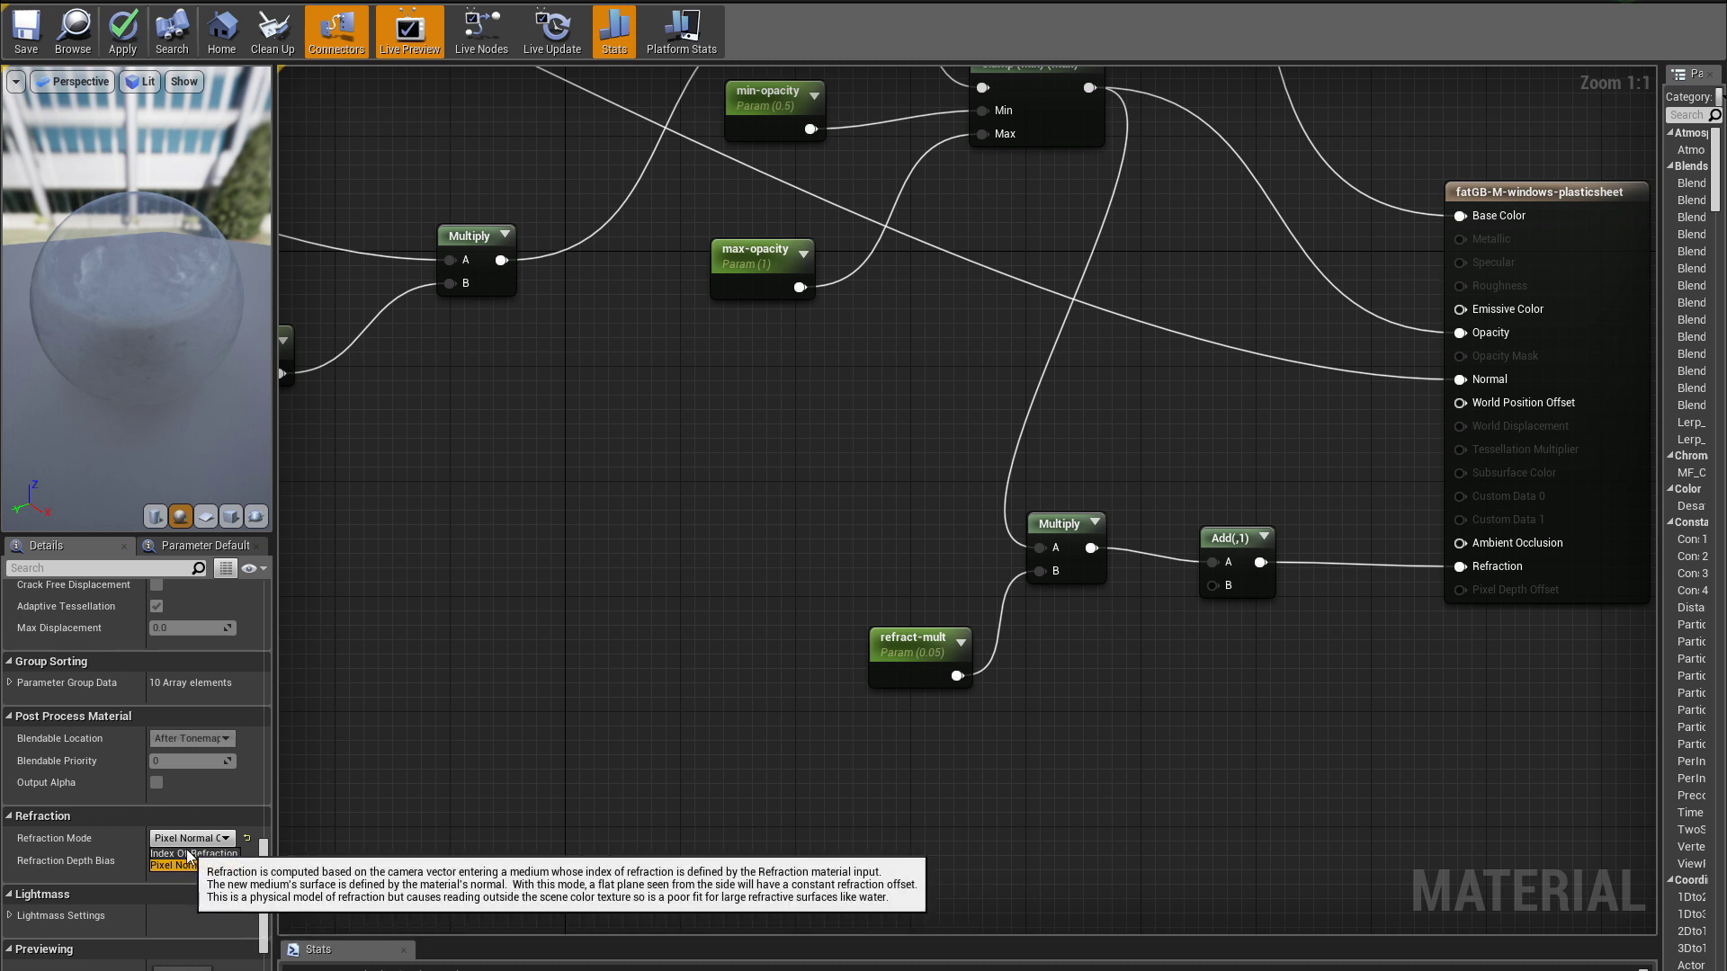
left_click(185, 865)
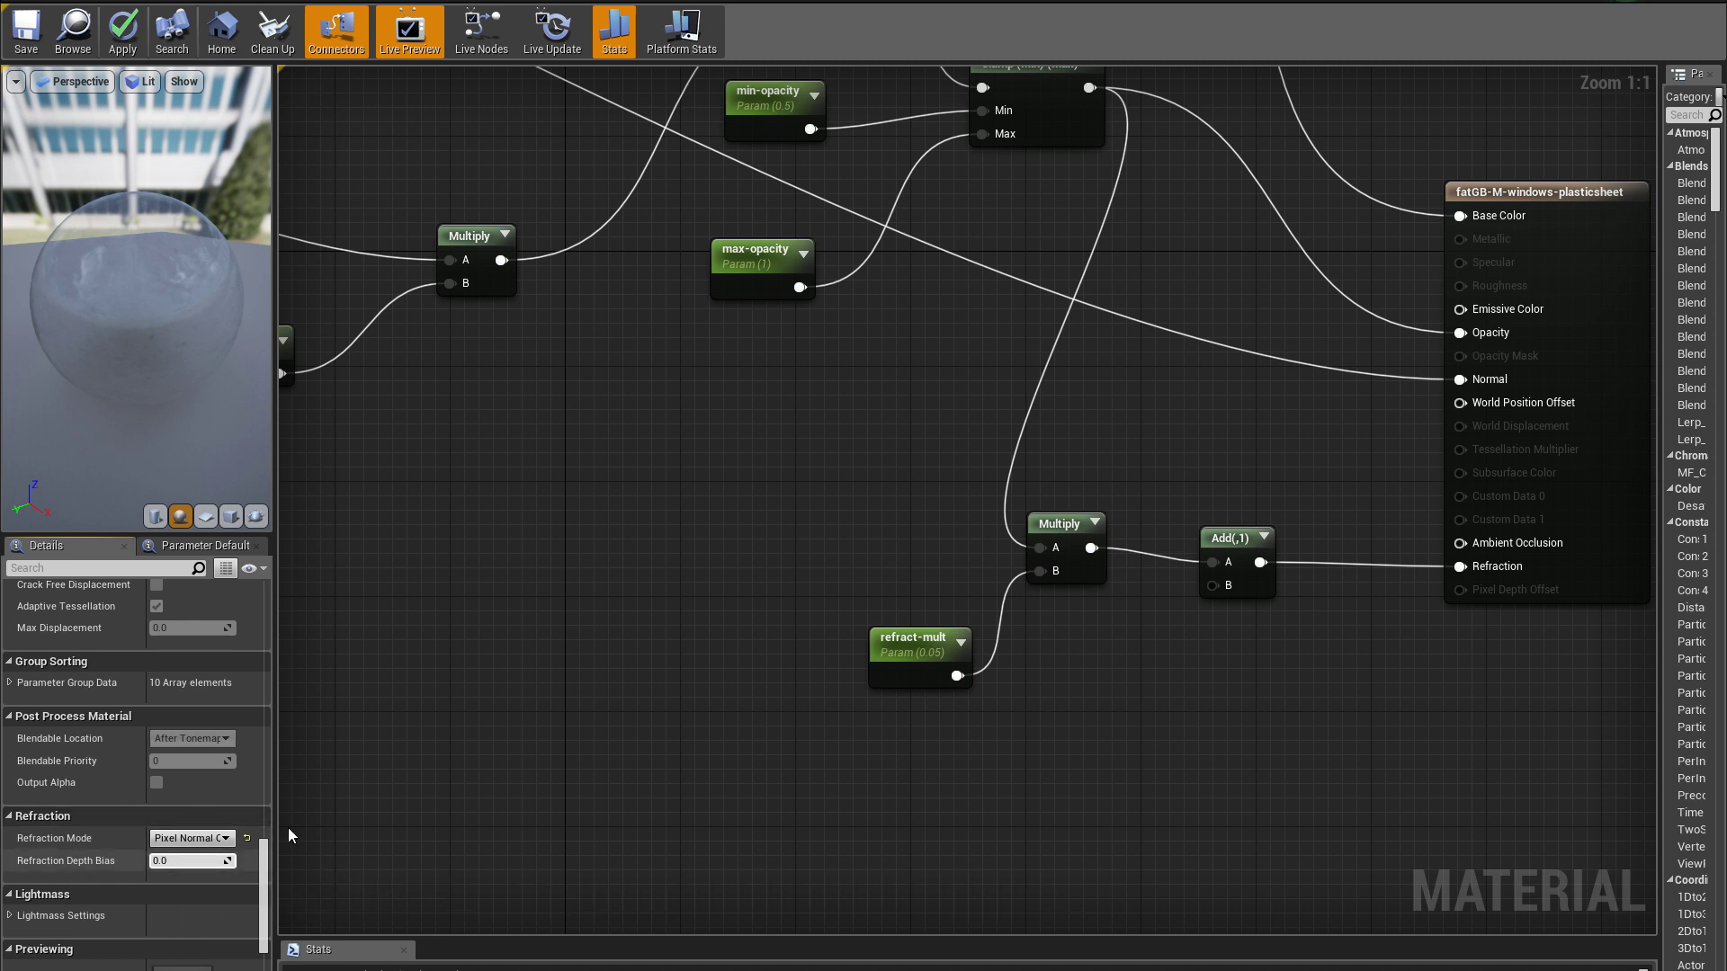
right_click_drag(463, 599, 474, 633)
left_click_drag(168, 360, 183, 356)
left_click(246, 838)
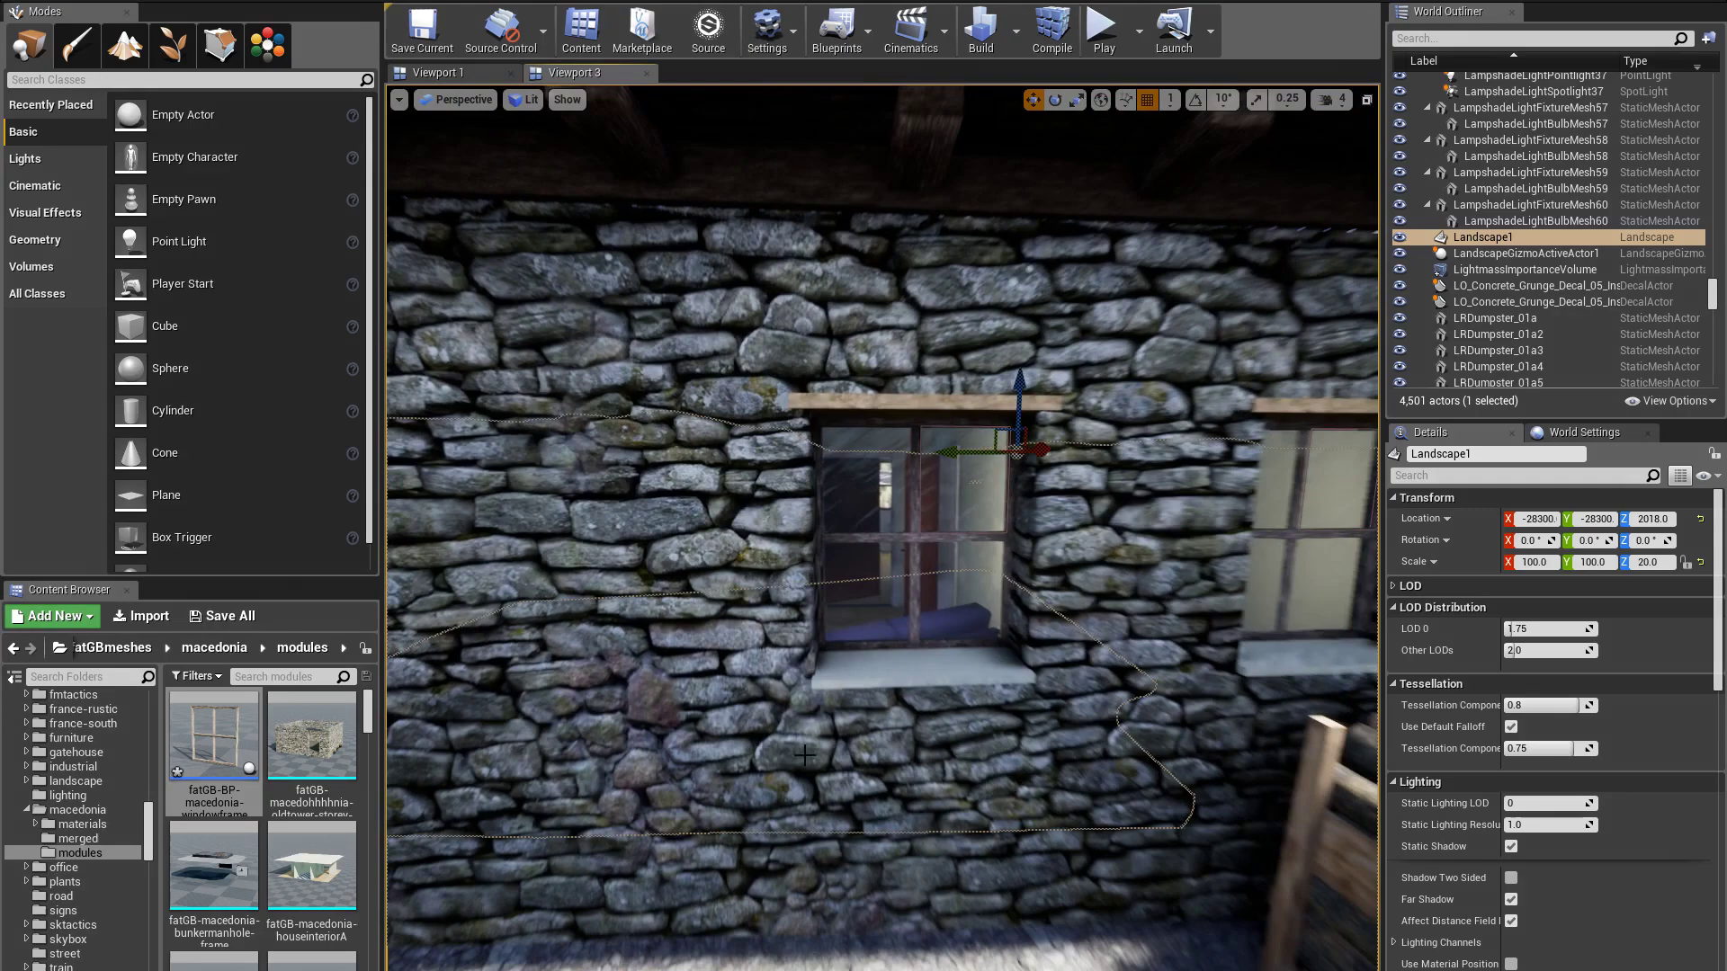
Select the stone wall whose window has no frame, locate its static mesh fatGB-macedonia-housewallBdoor and open that mesh for editing
left_click(805, 756)
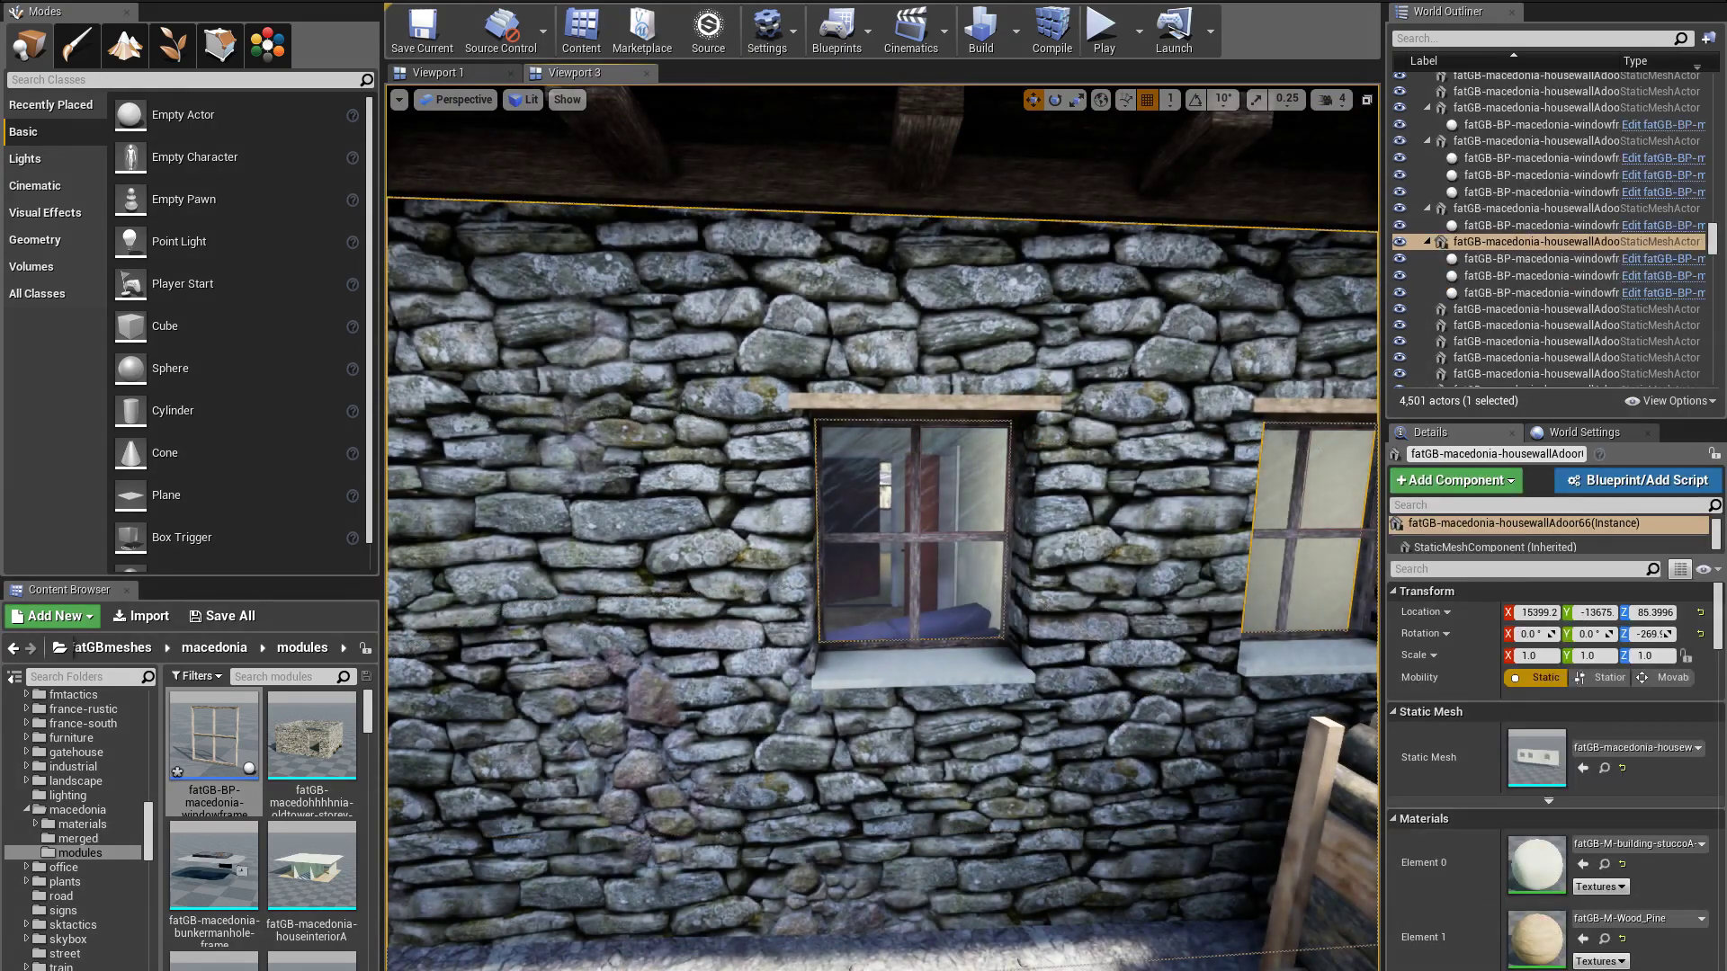
key("f")
right_click_drag(881, 527, 260, 527)
right_click_drag(847, 748, 765, 434)
left_click(937, 571)
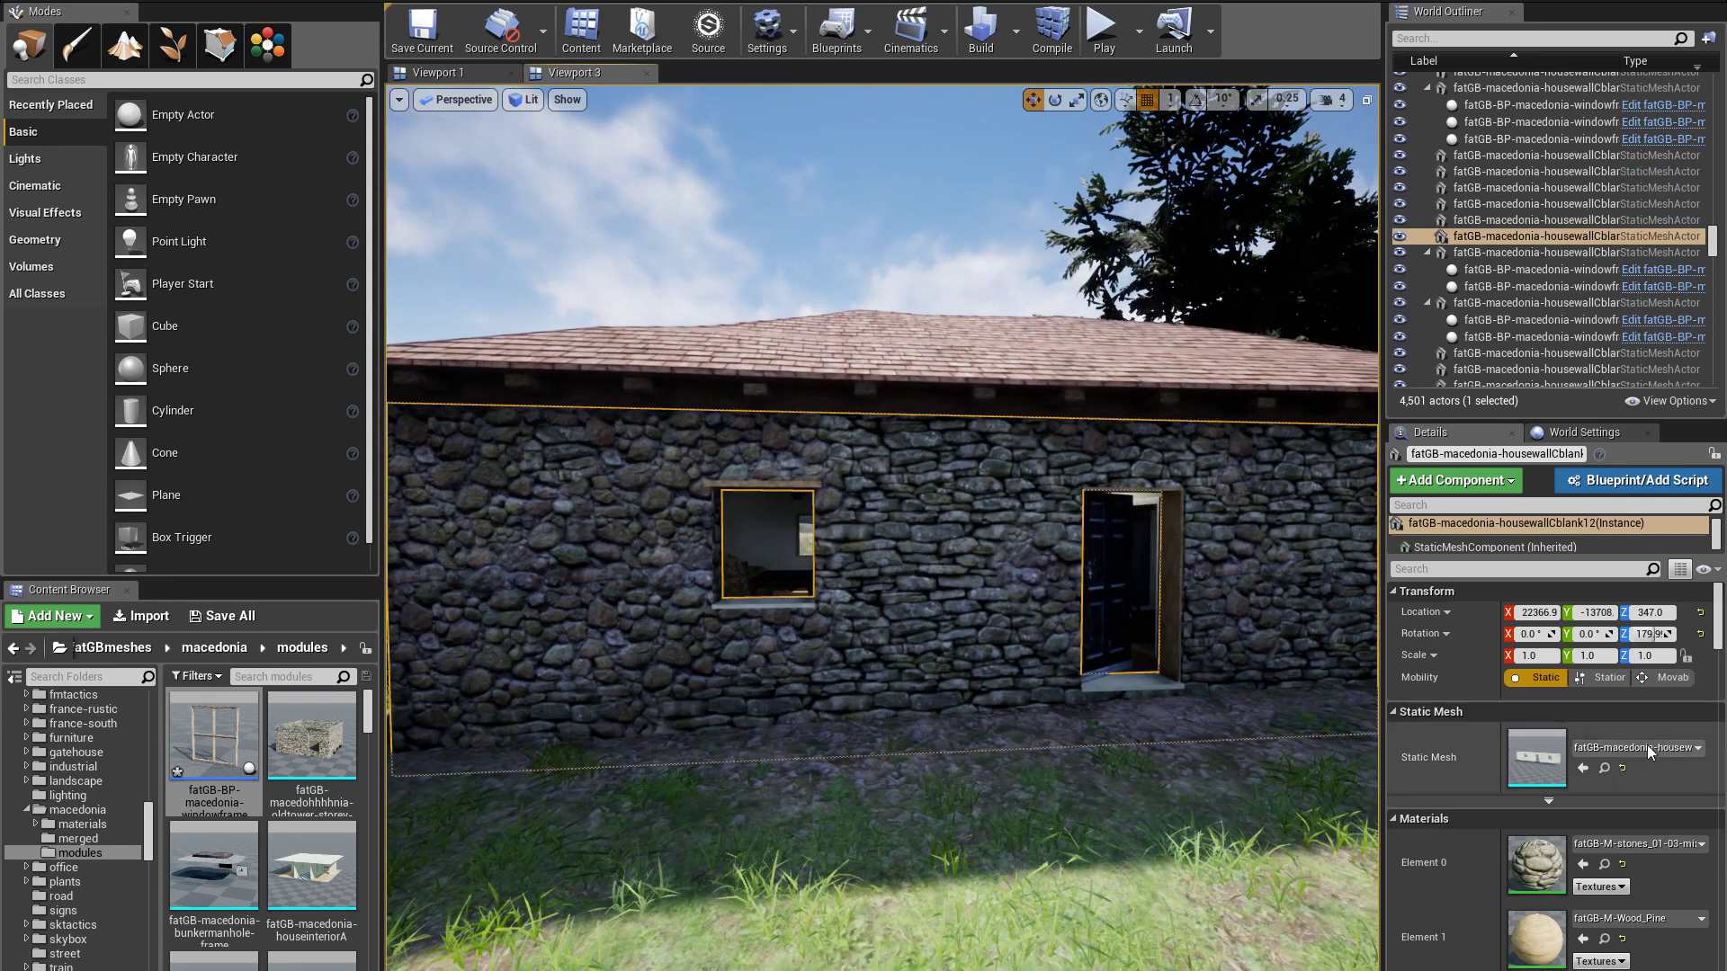
left_click(1604, 768)
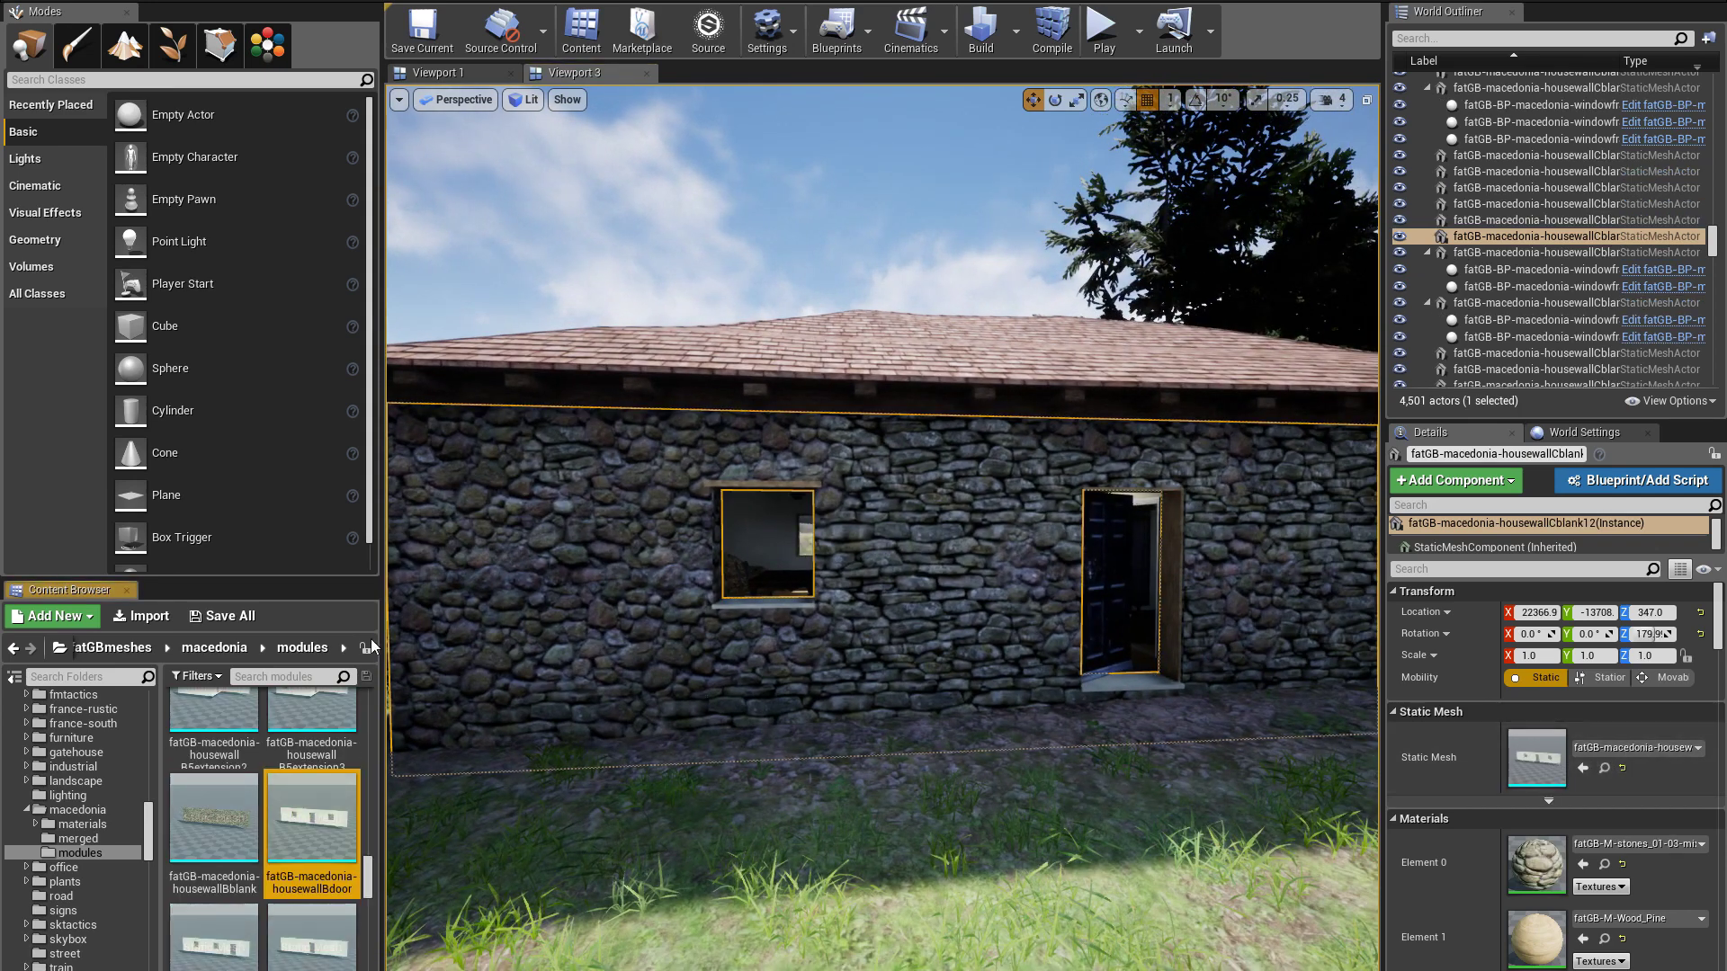
double_click(312, 818)
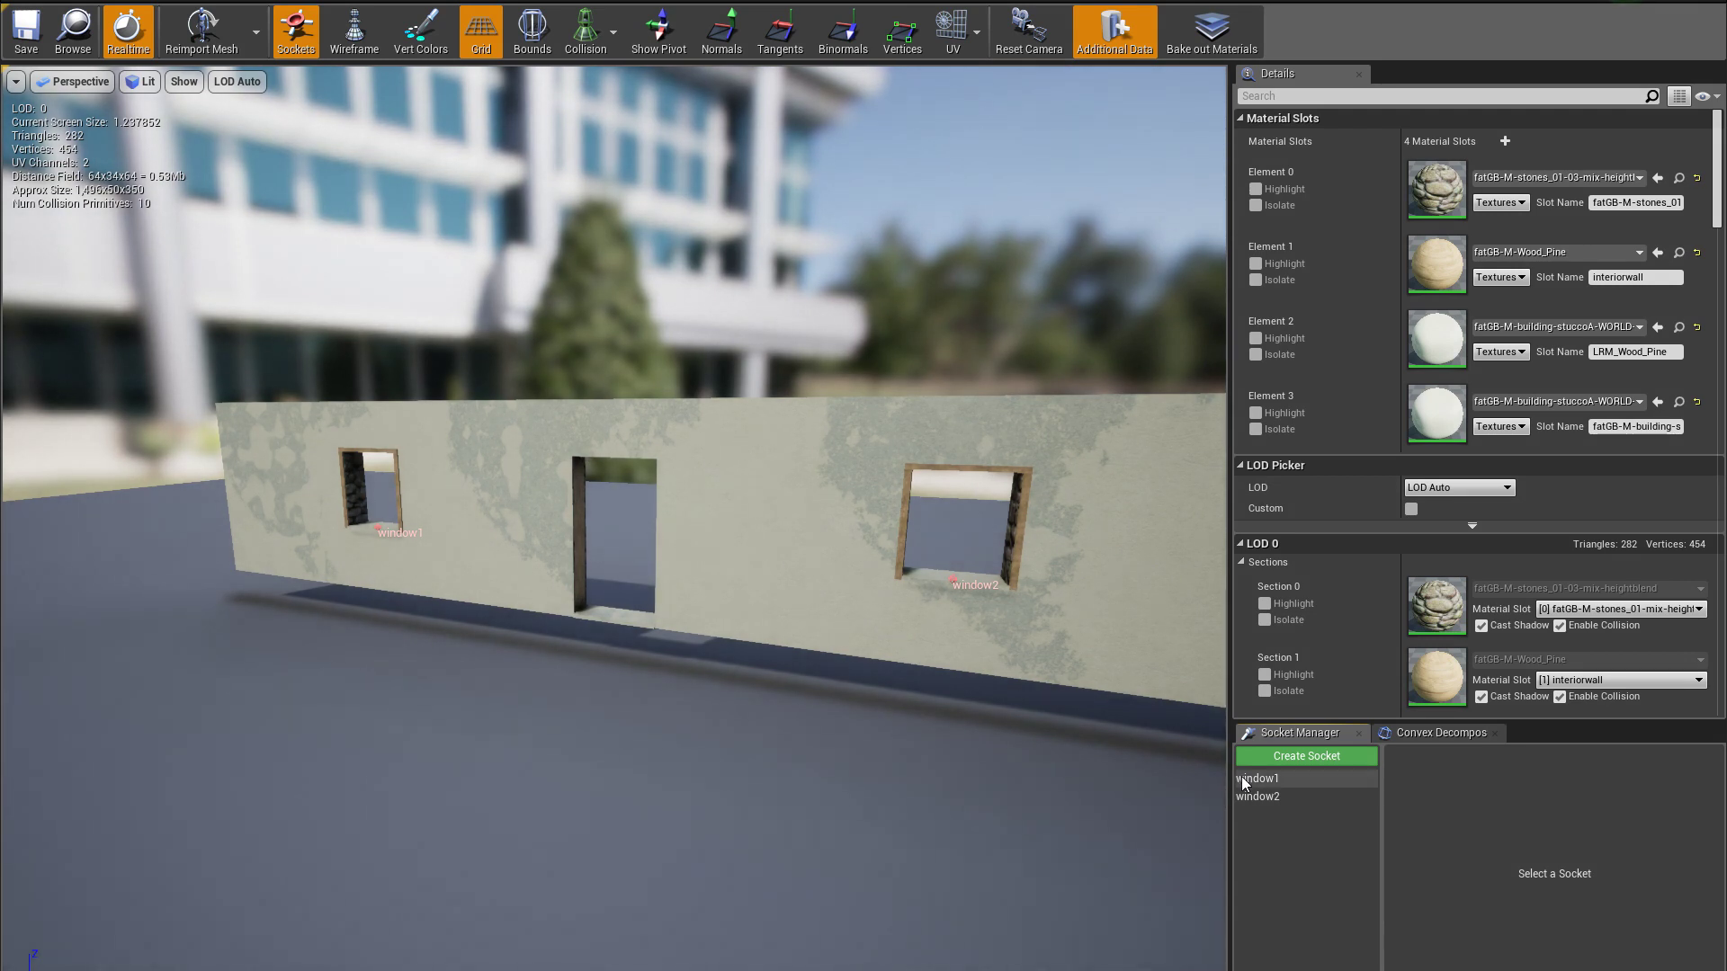
Check the window1 and window2 sockets and their relative location on the wall mesh, then save the mesh
left_click(1244, 781)
left_click(1260, 796)
left_click(1259, 780)
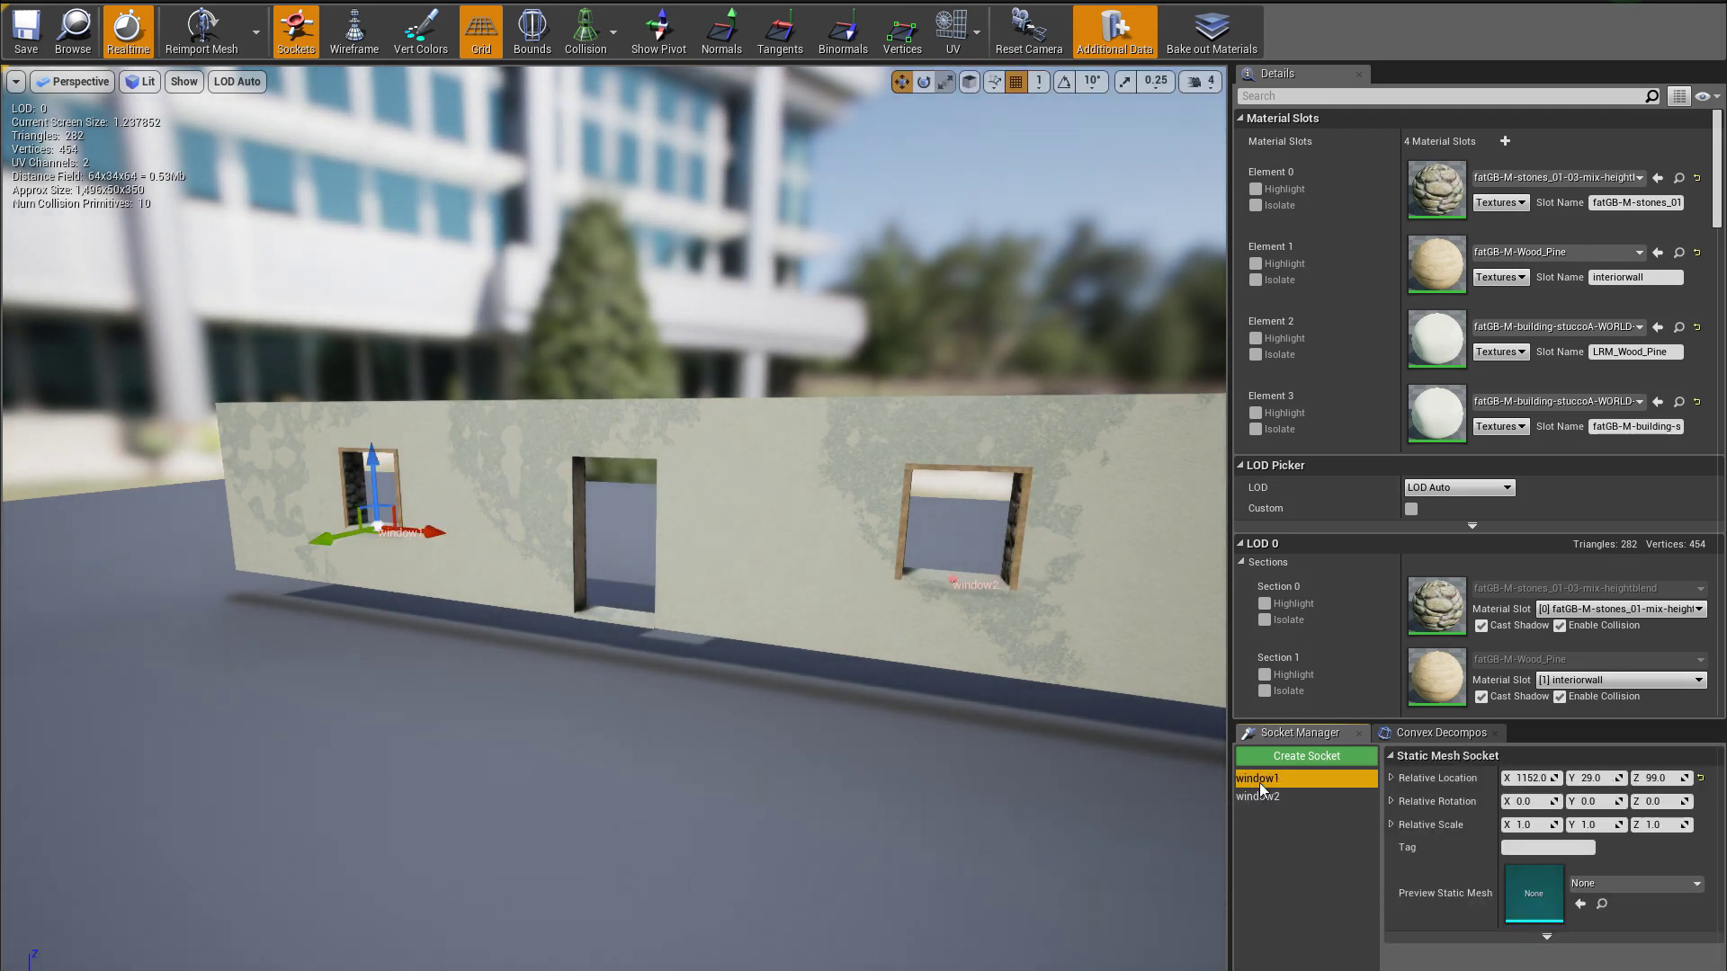
left_click(1592, 778)
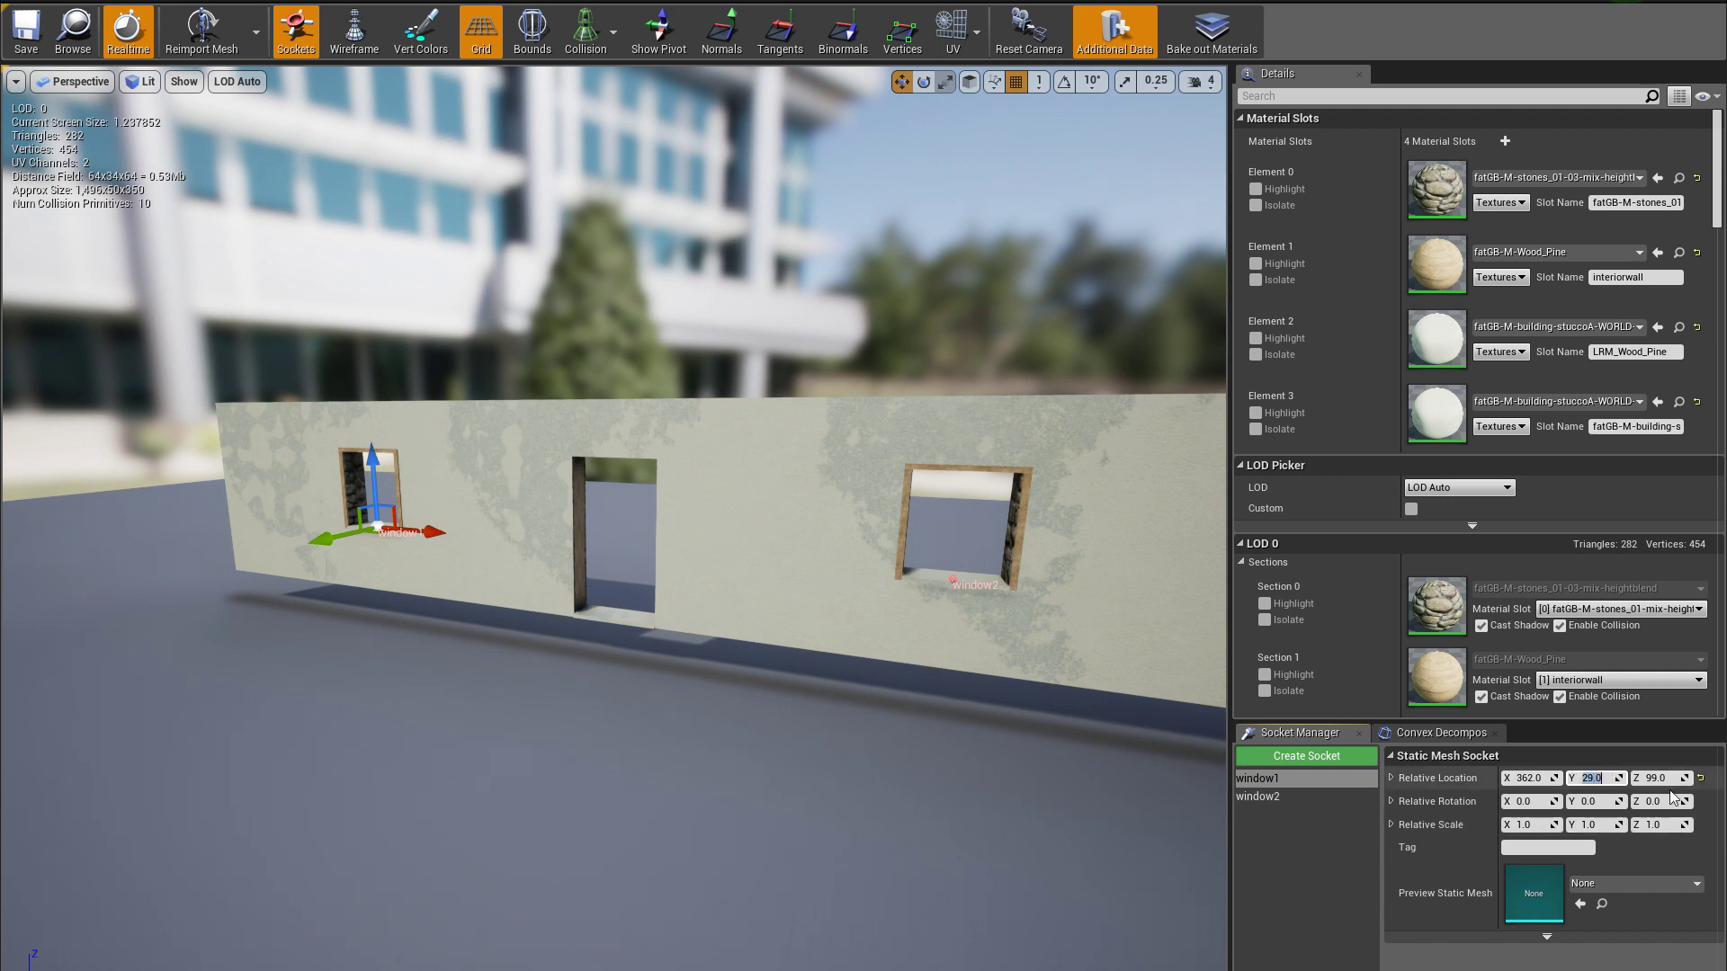
left_click(944, 791)
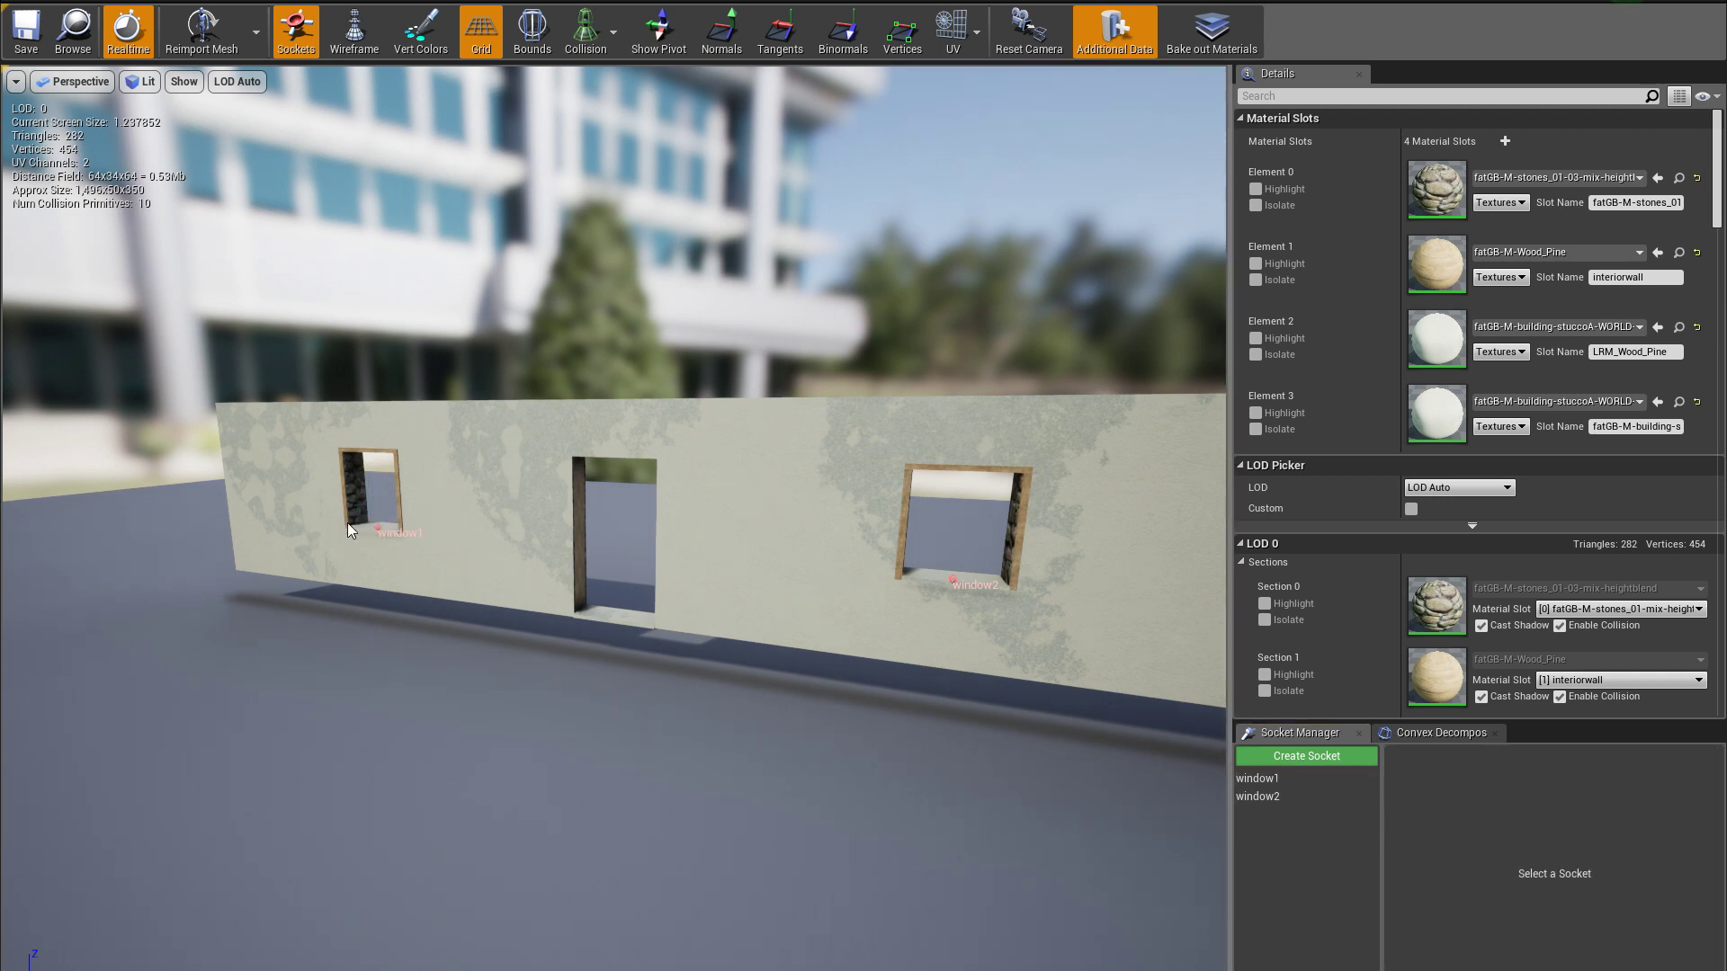
left_click(26, 32)
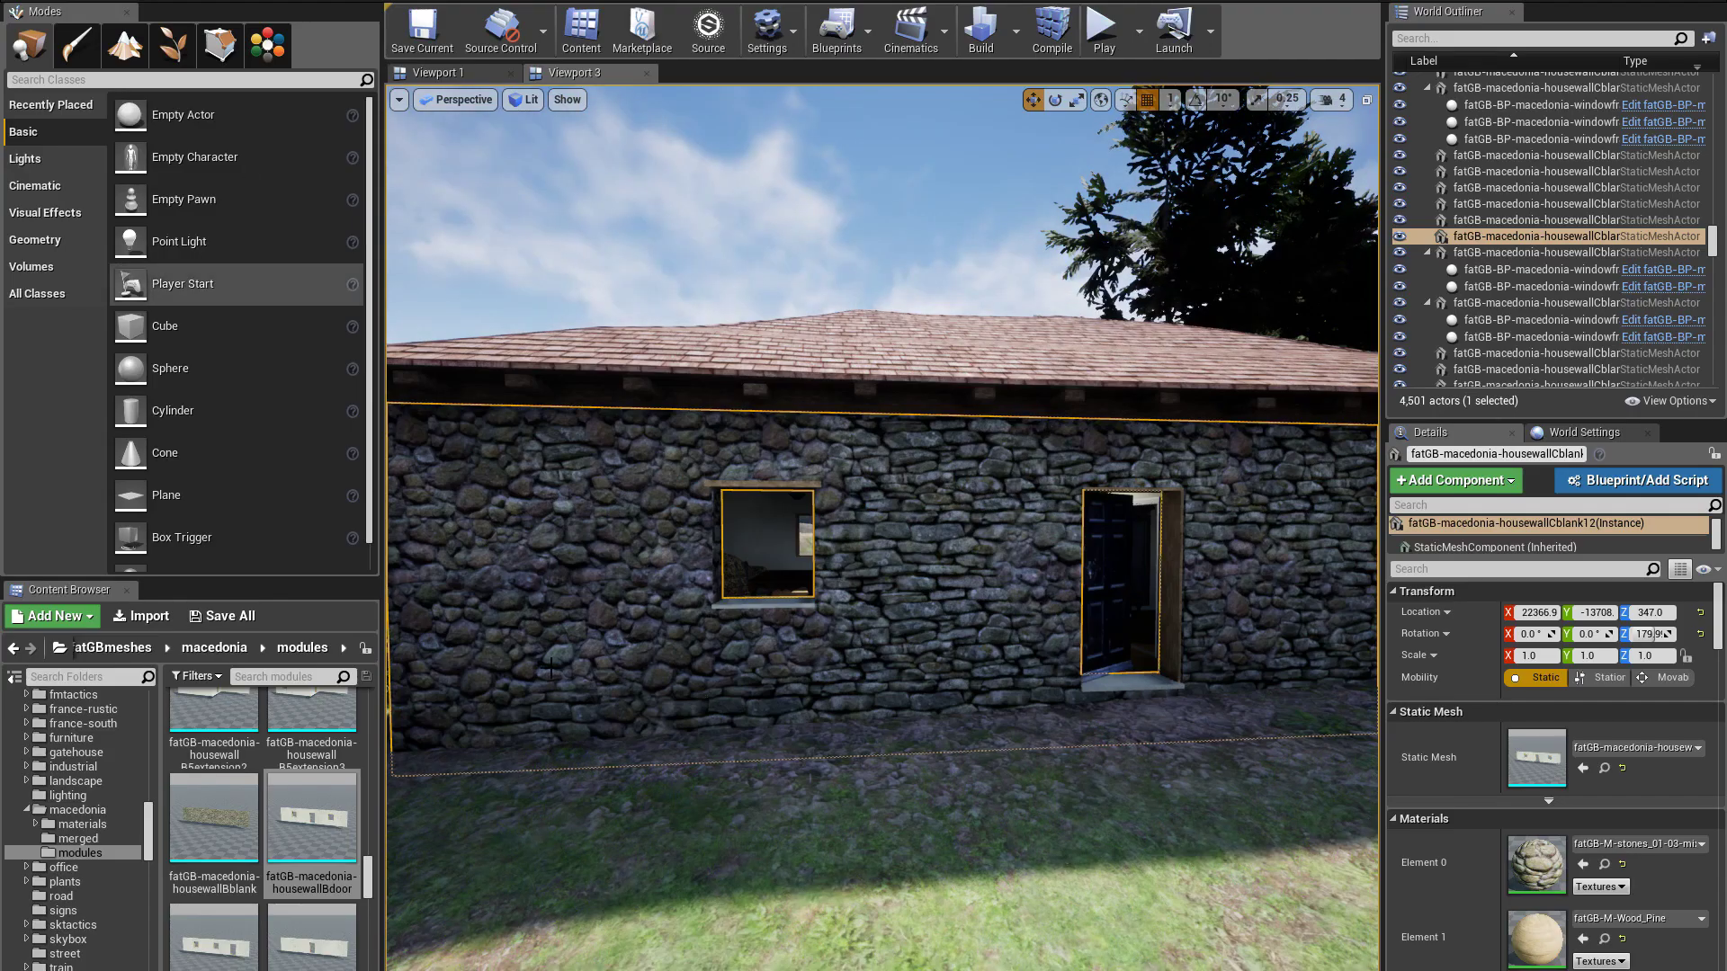
Place two fatGB-BP-macedonia-windowframe blueprints side by side on the ground in front of the wall's empty window
scroll(250, 850, "up", 5)
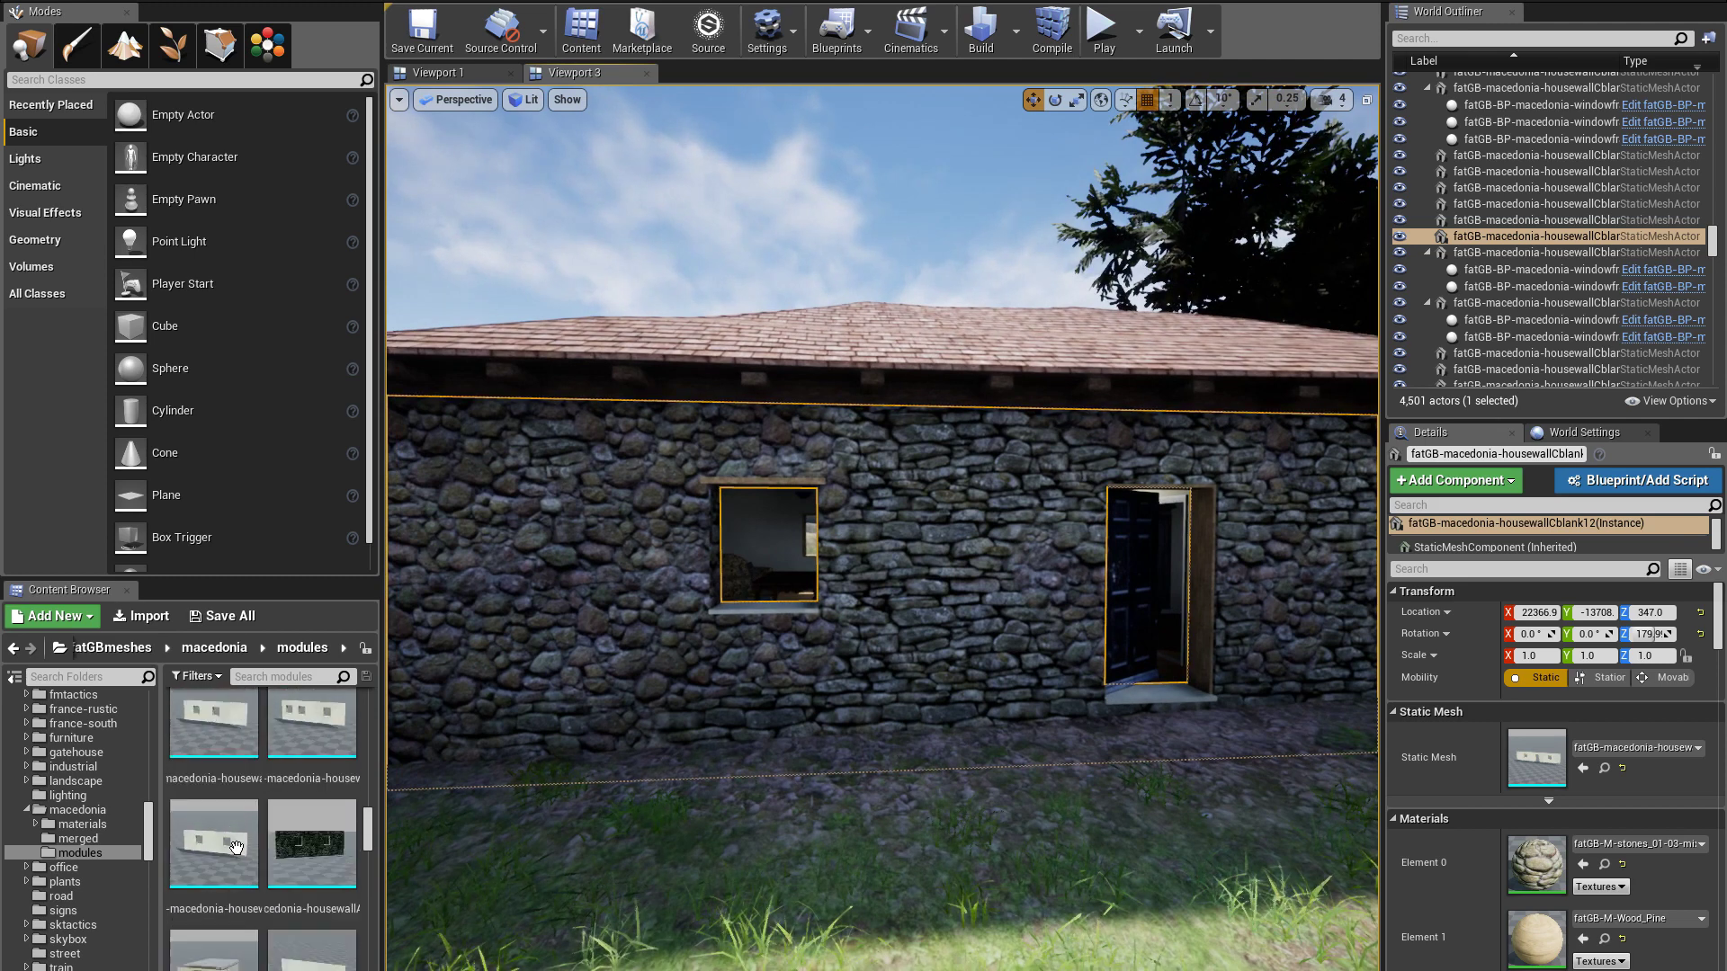
left_click(213, 746)
left_click_drag(559, 836, 663, 843)
left_click_drag(866, 837, 863, 841)
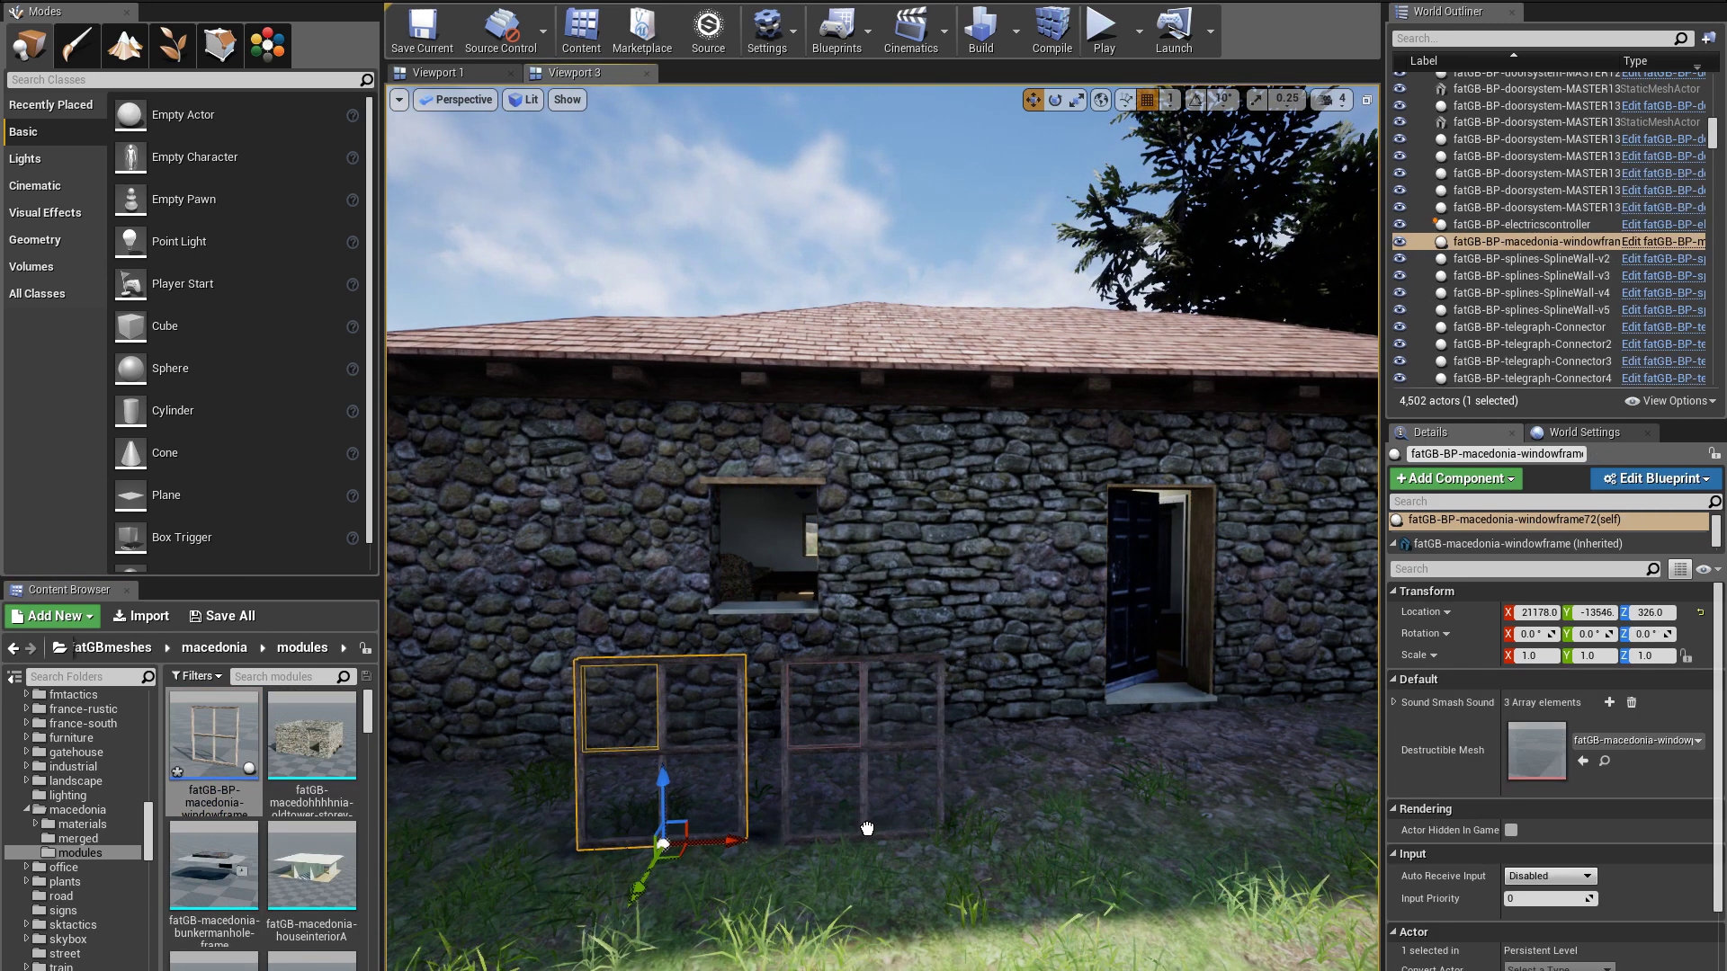
left_click_drag(758, 894, 744, 852)
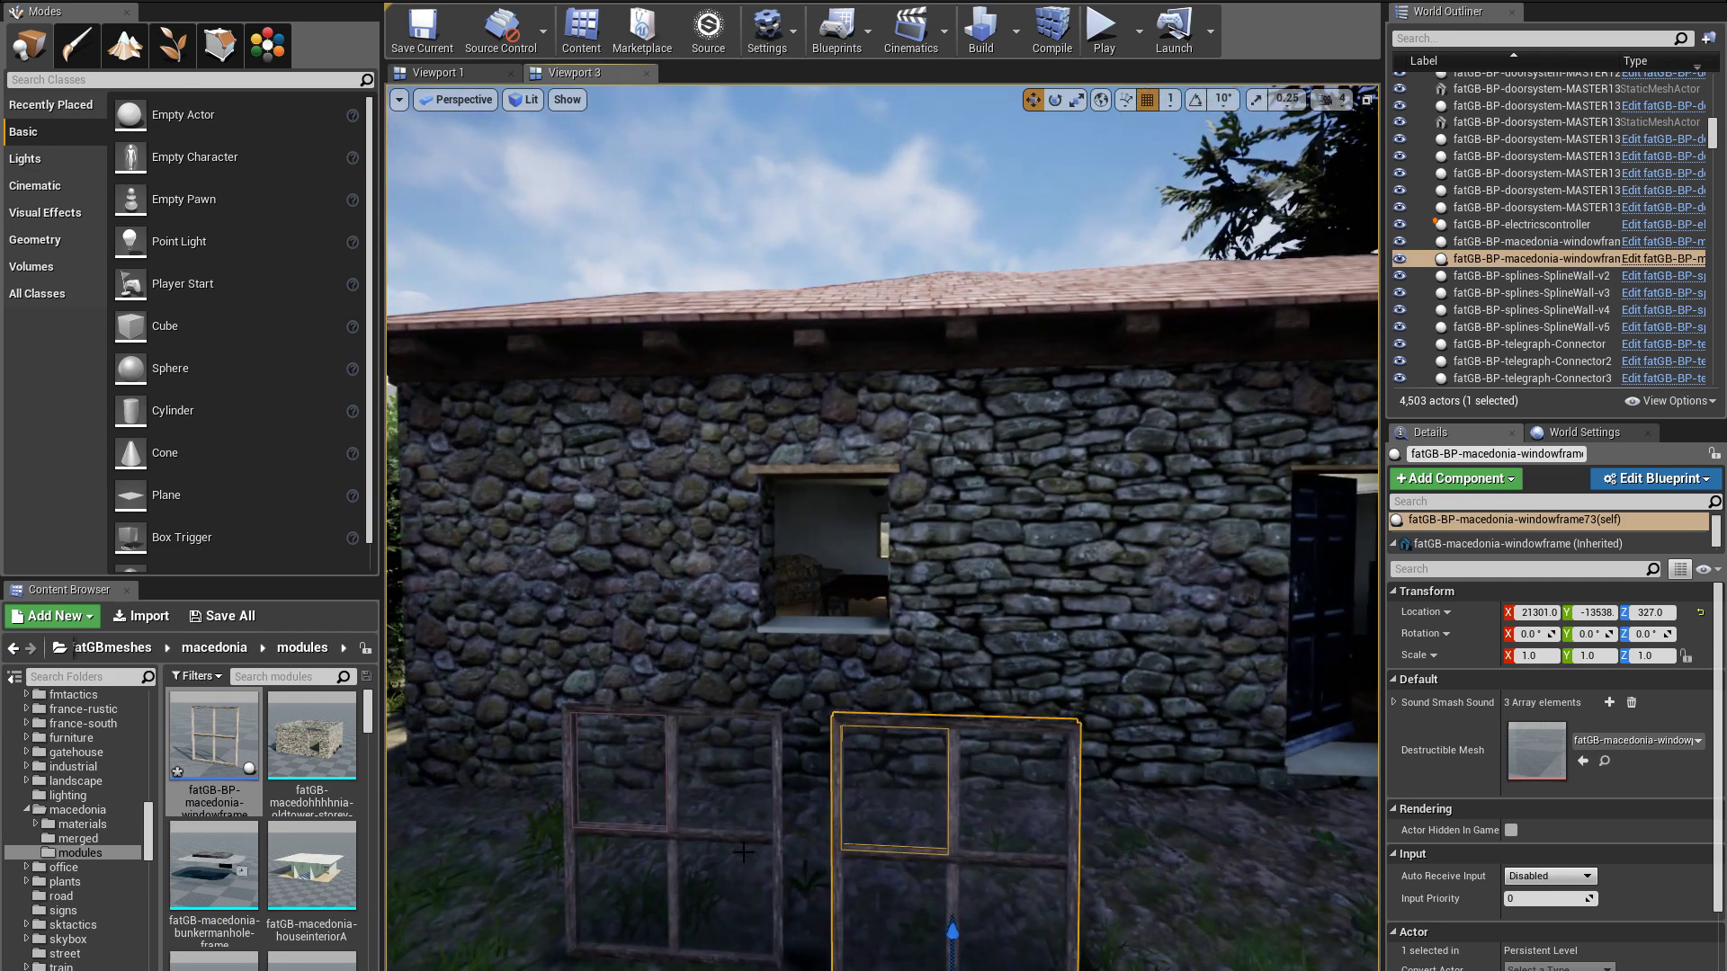
Select the stone wall behind the two window frames and look up its full ID name among the level's actors
left_click(1059, 529)
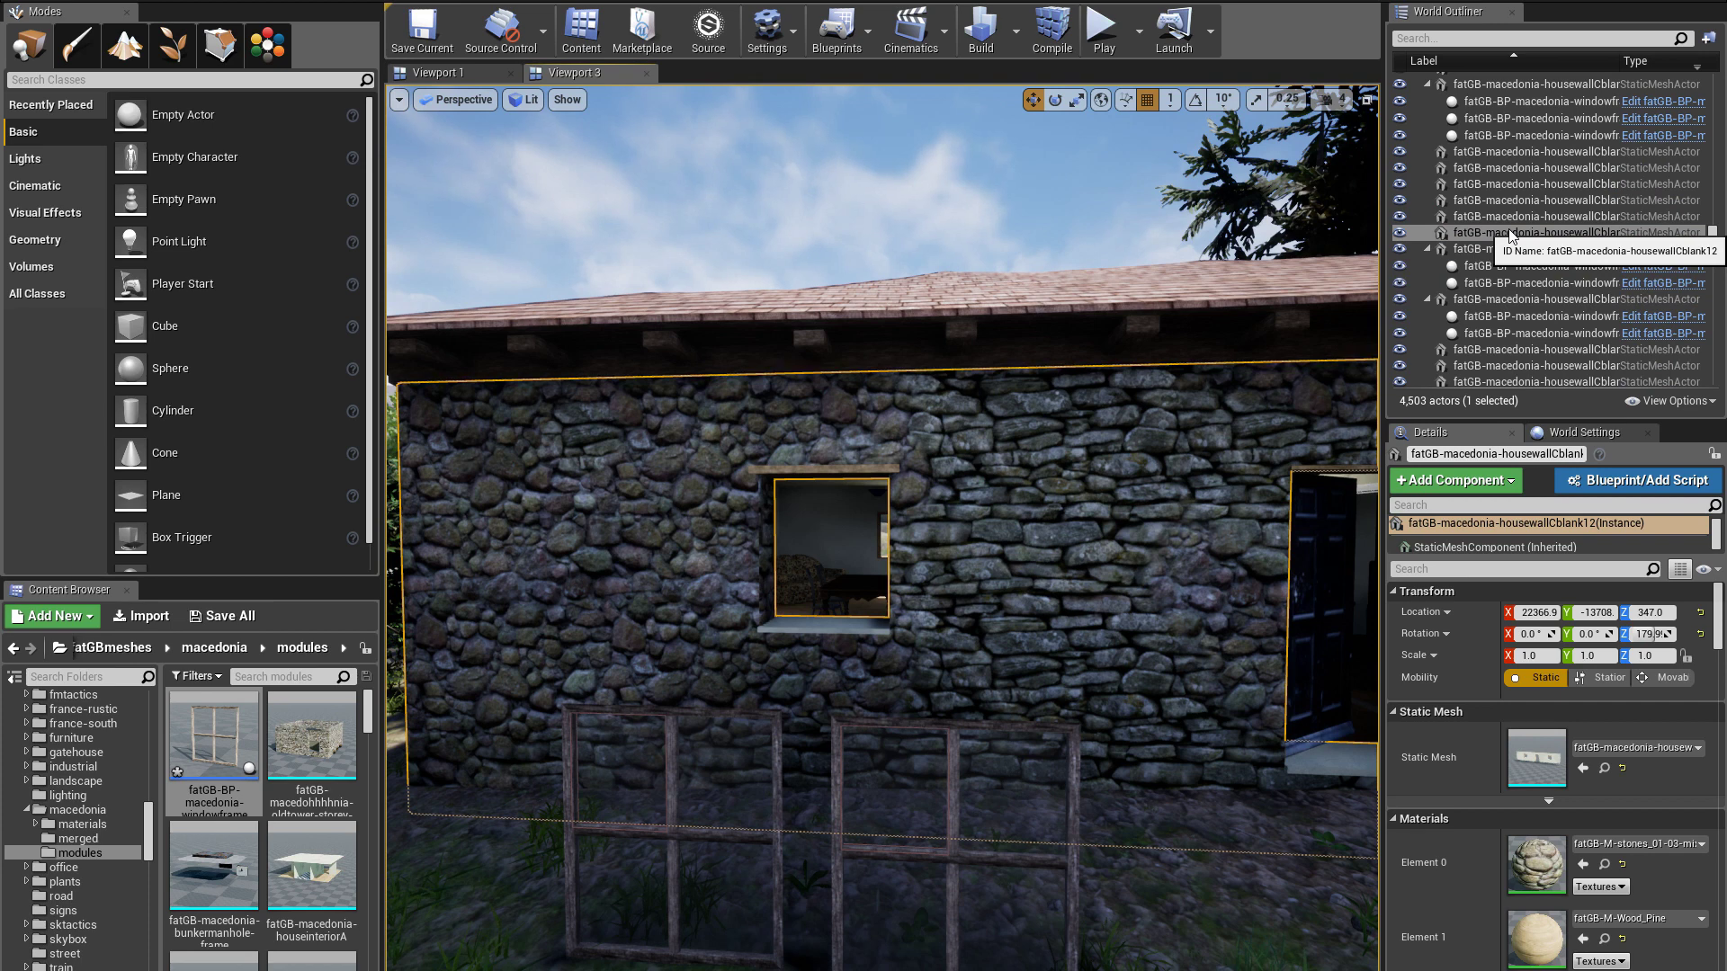
scroll(1509, 232, "up", 1)
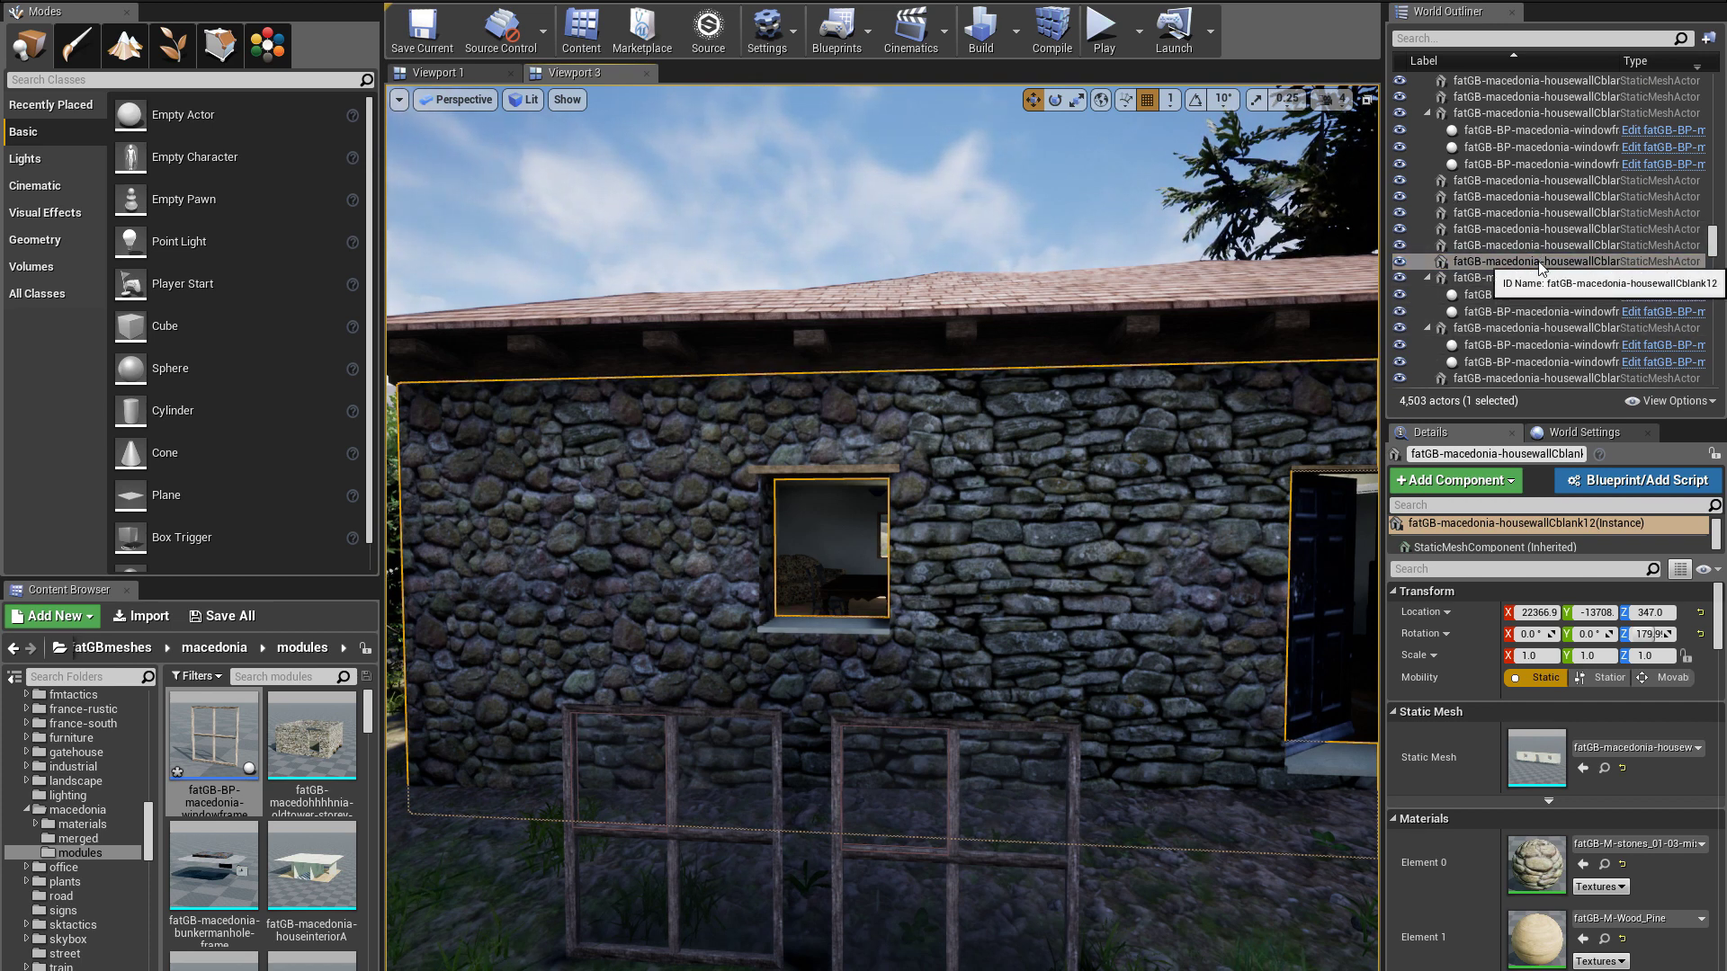
left_click(1537, 261)
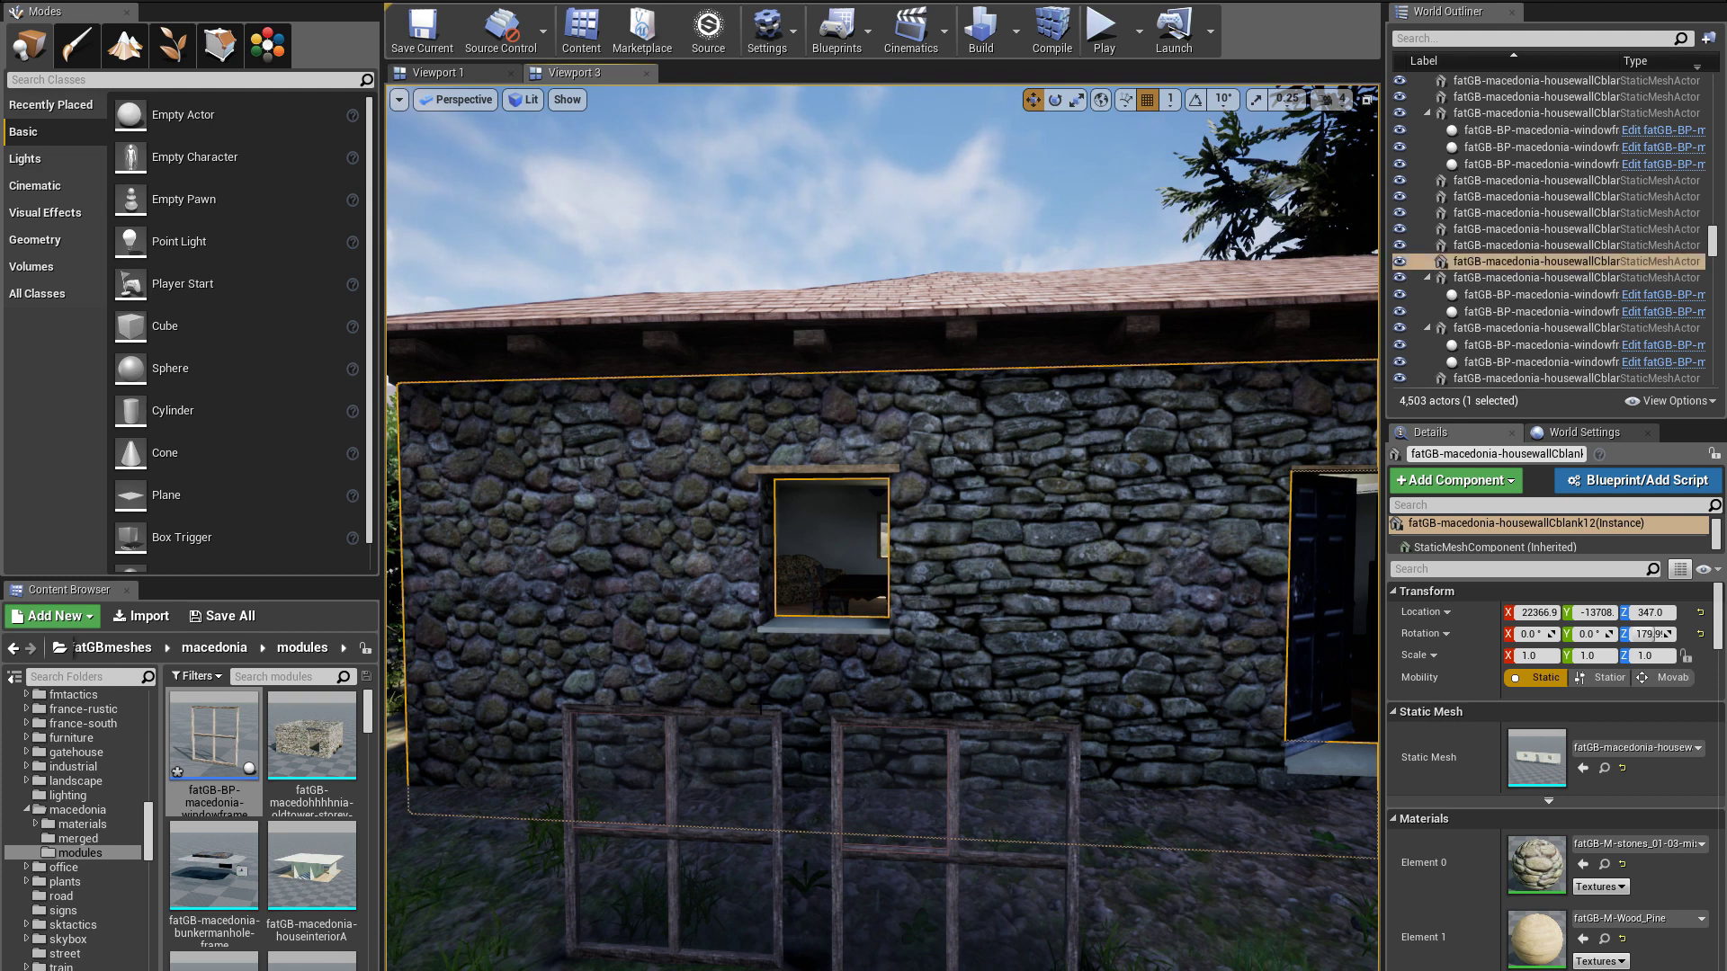
Attach the first window frame on the ground to the wall fatGB-macedonia-housewallCblank12 at its window1 socket
left_click(569, 780)
right_click(570, 780)
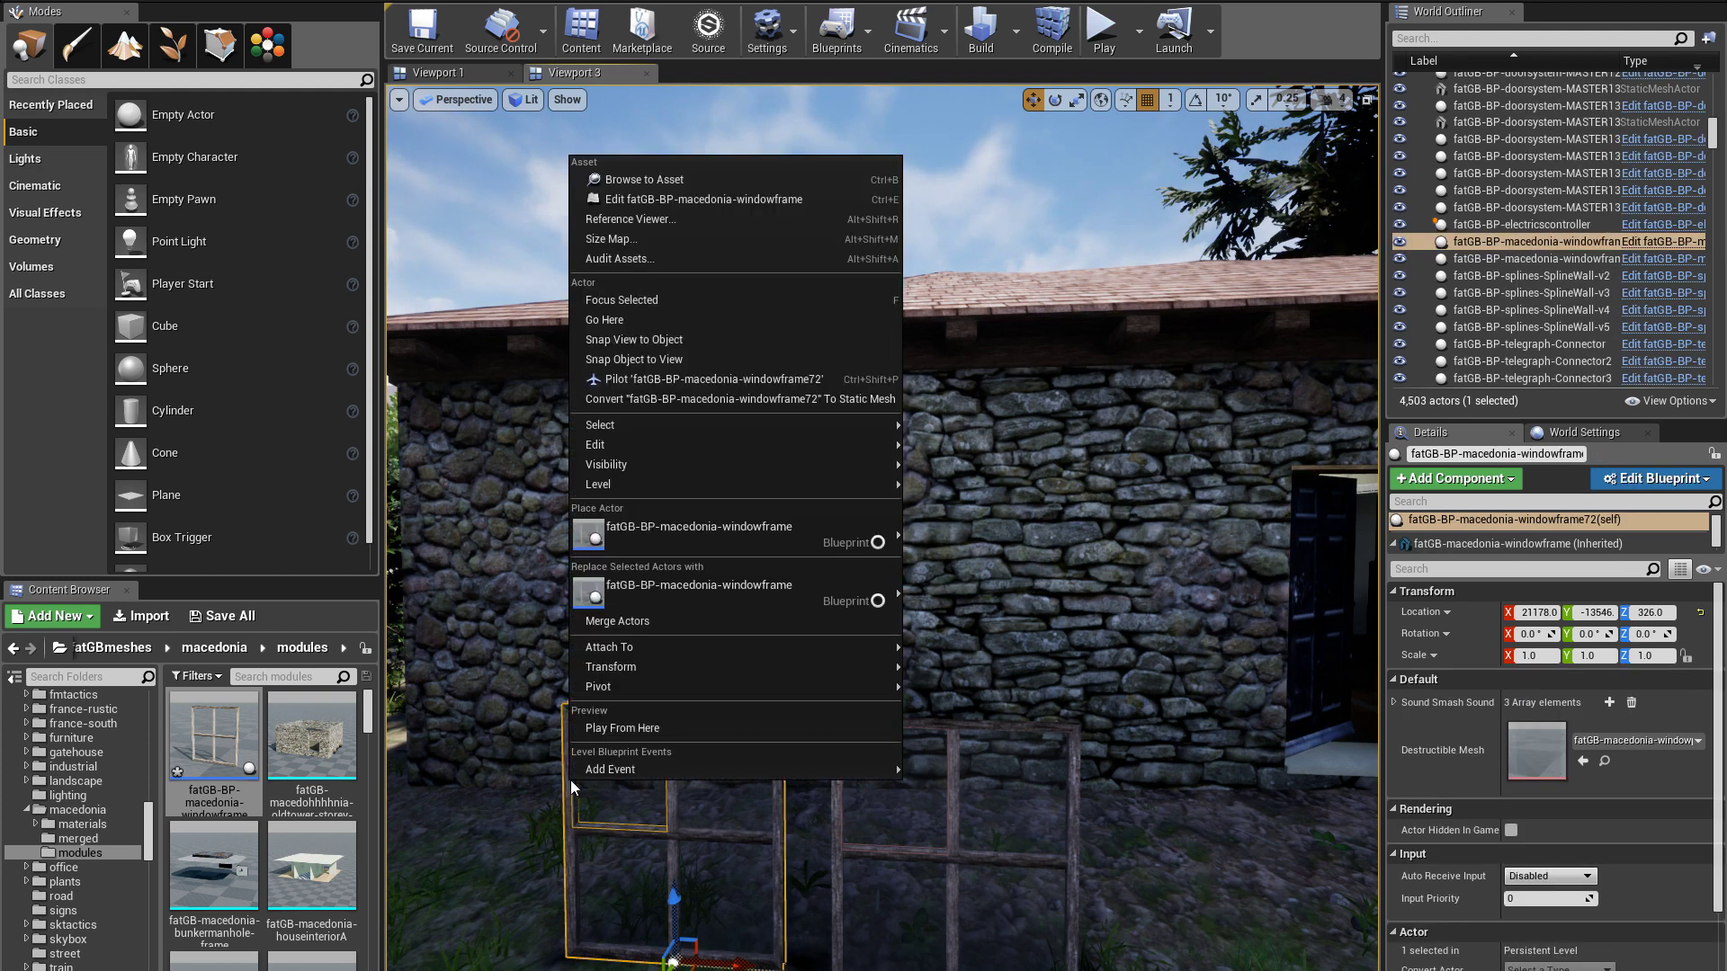
mouse_move(598, 660)
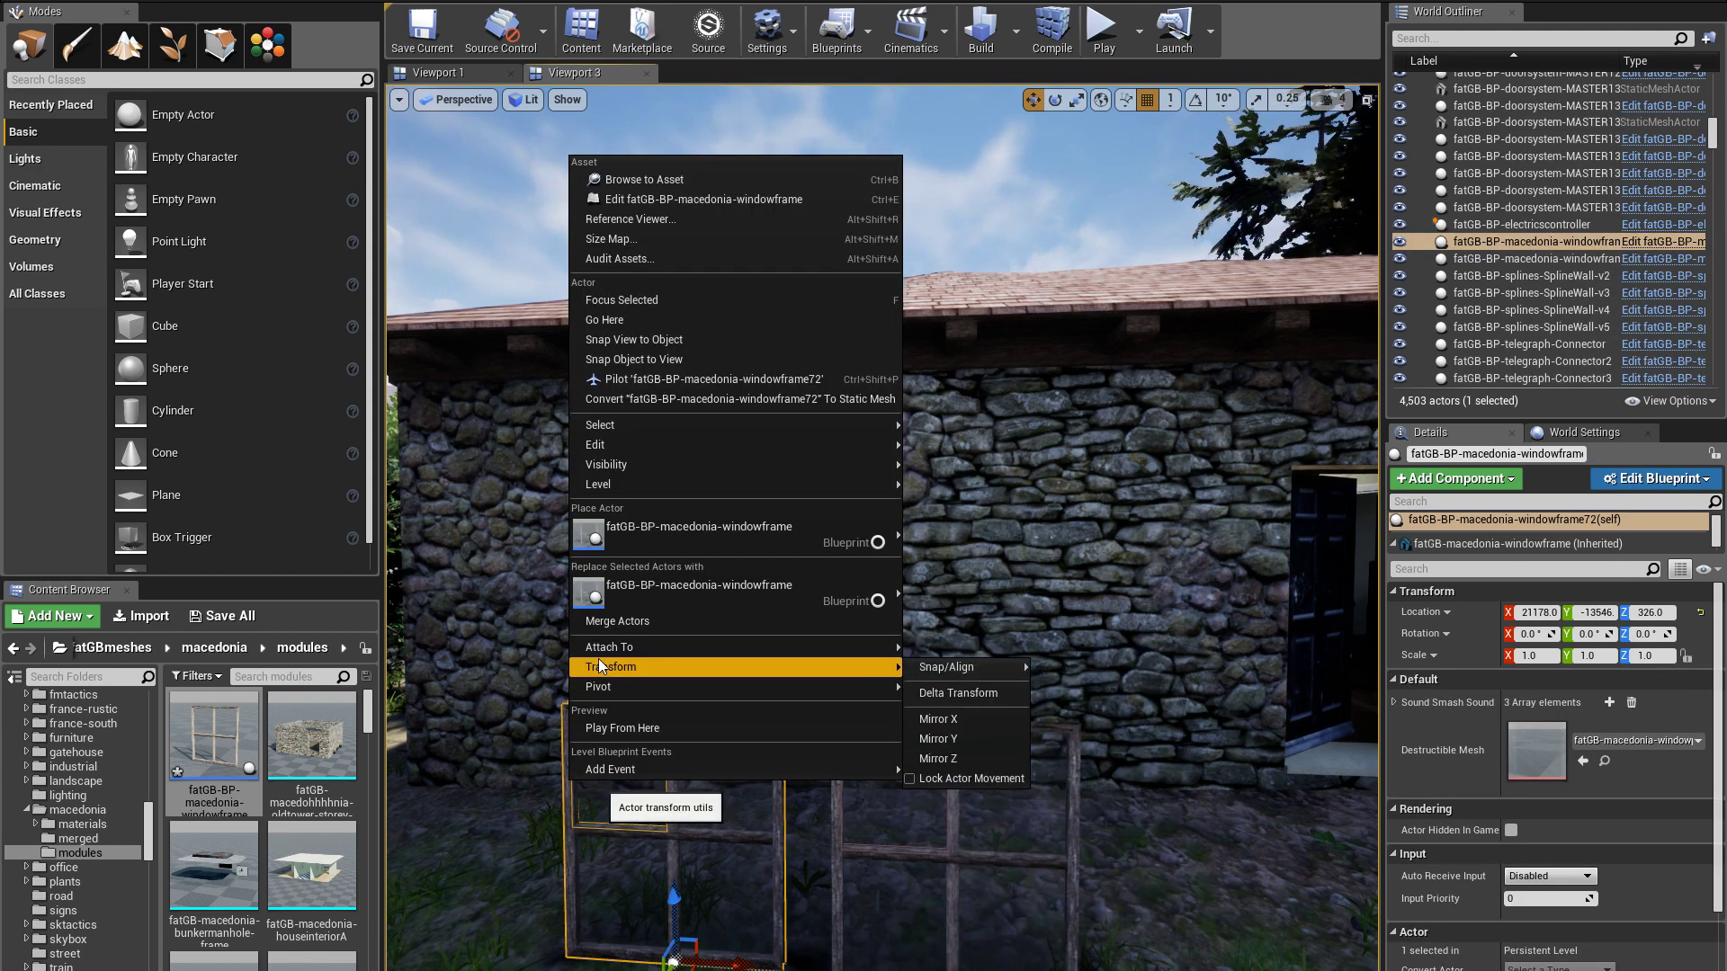
type("blank12")
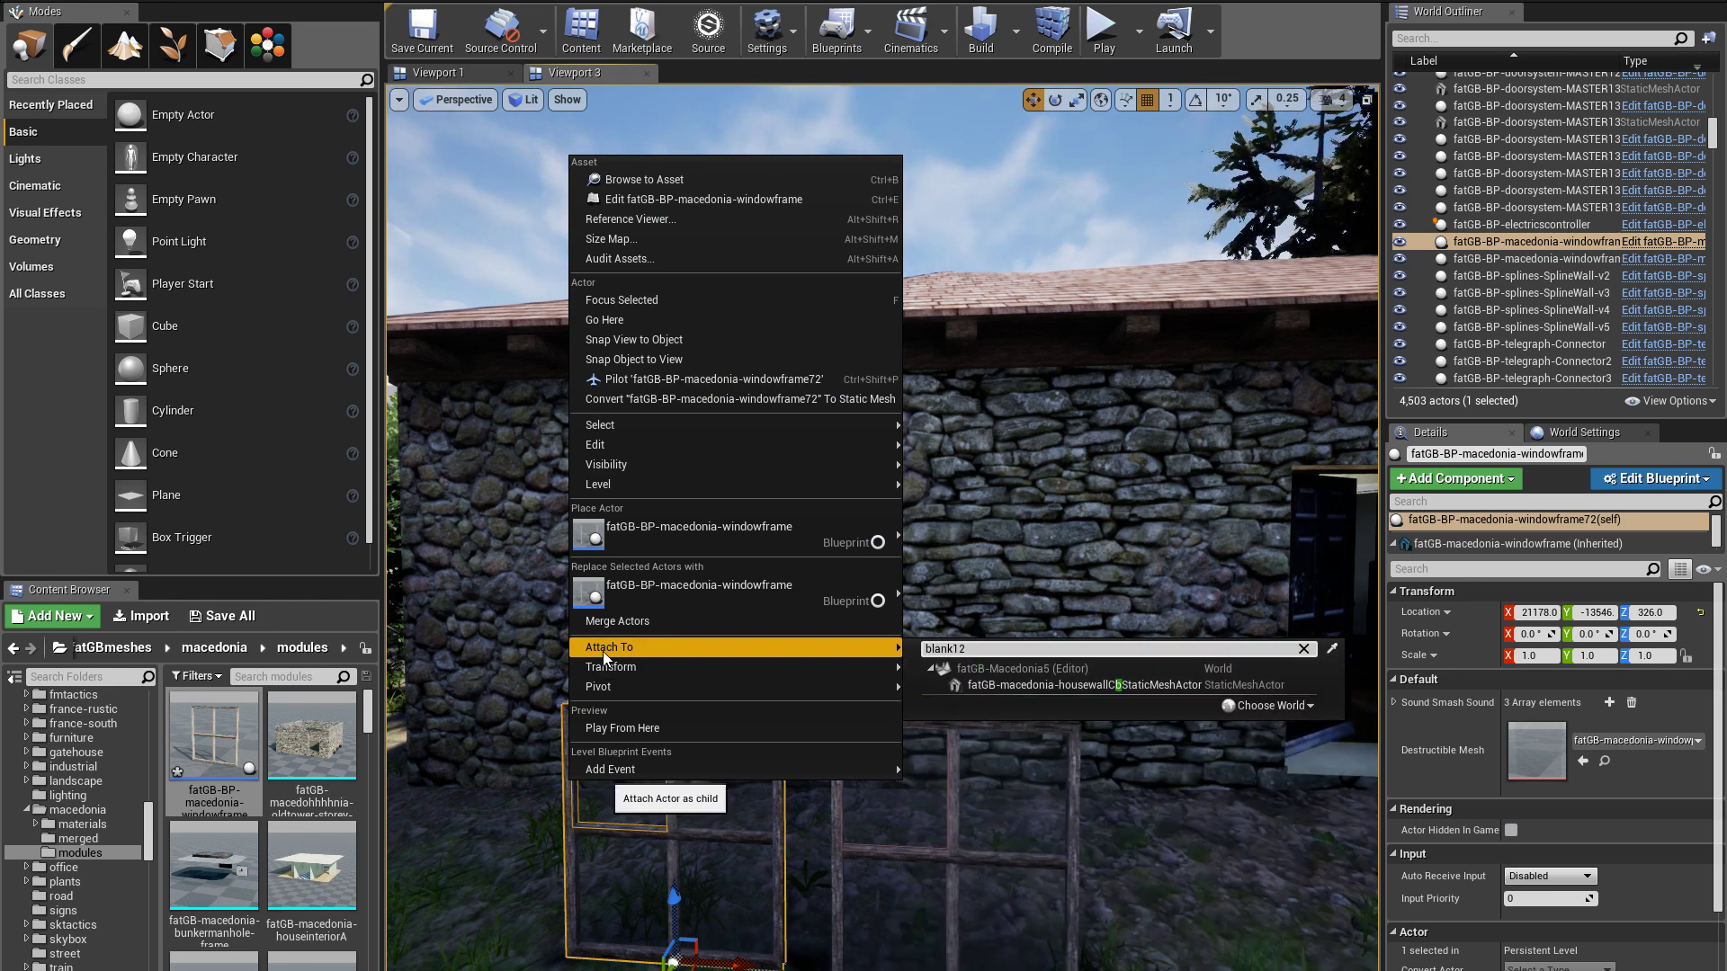
key("Return")
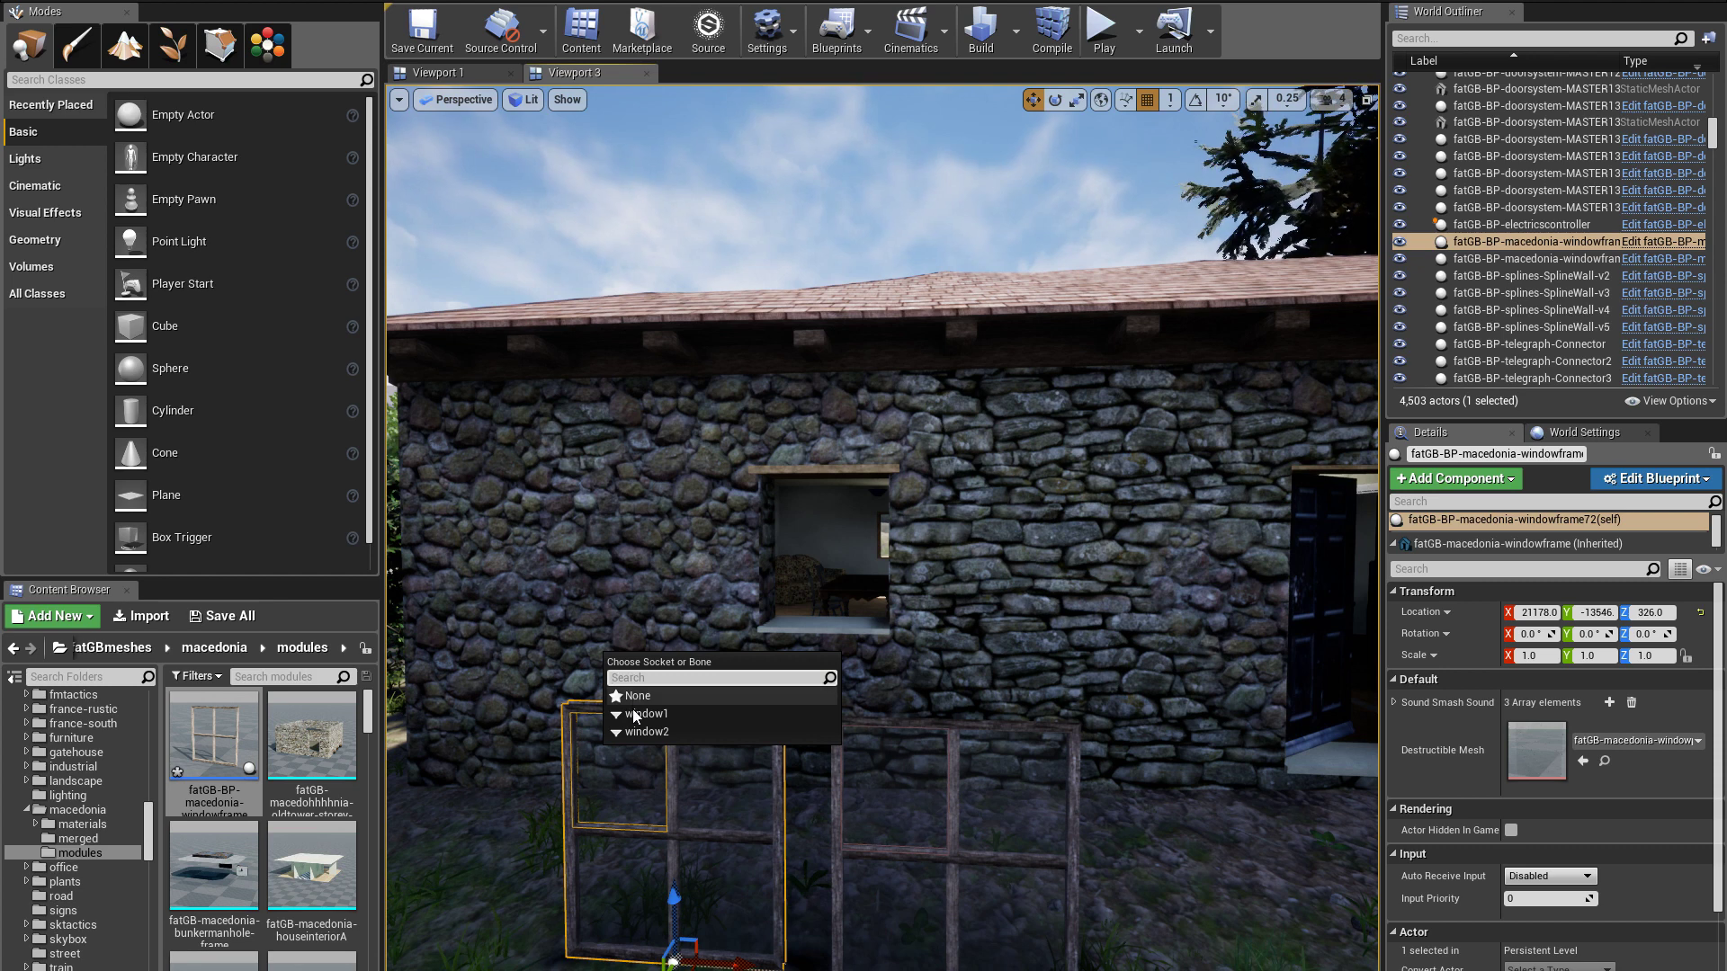
left_click(641, 713)
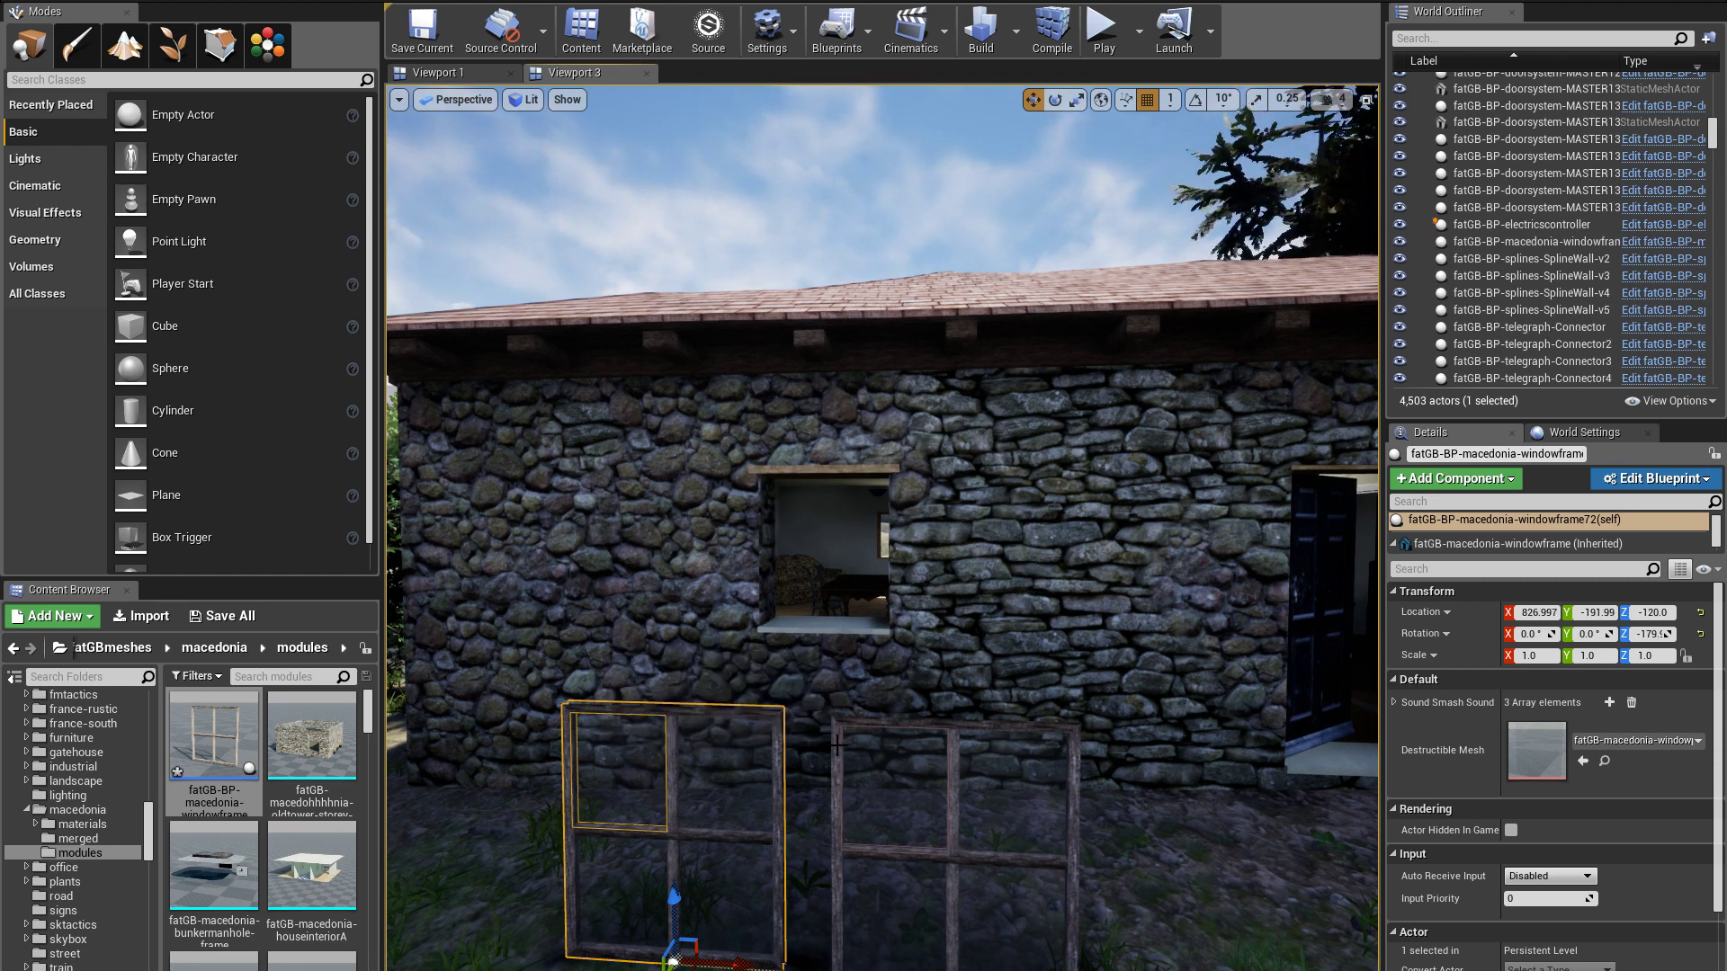
Attach the second window frame to the same wall at its window2 socket
right_click(836, 745)
mouse_move(868, 621)
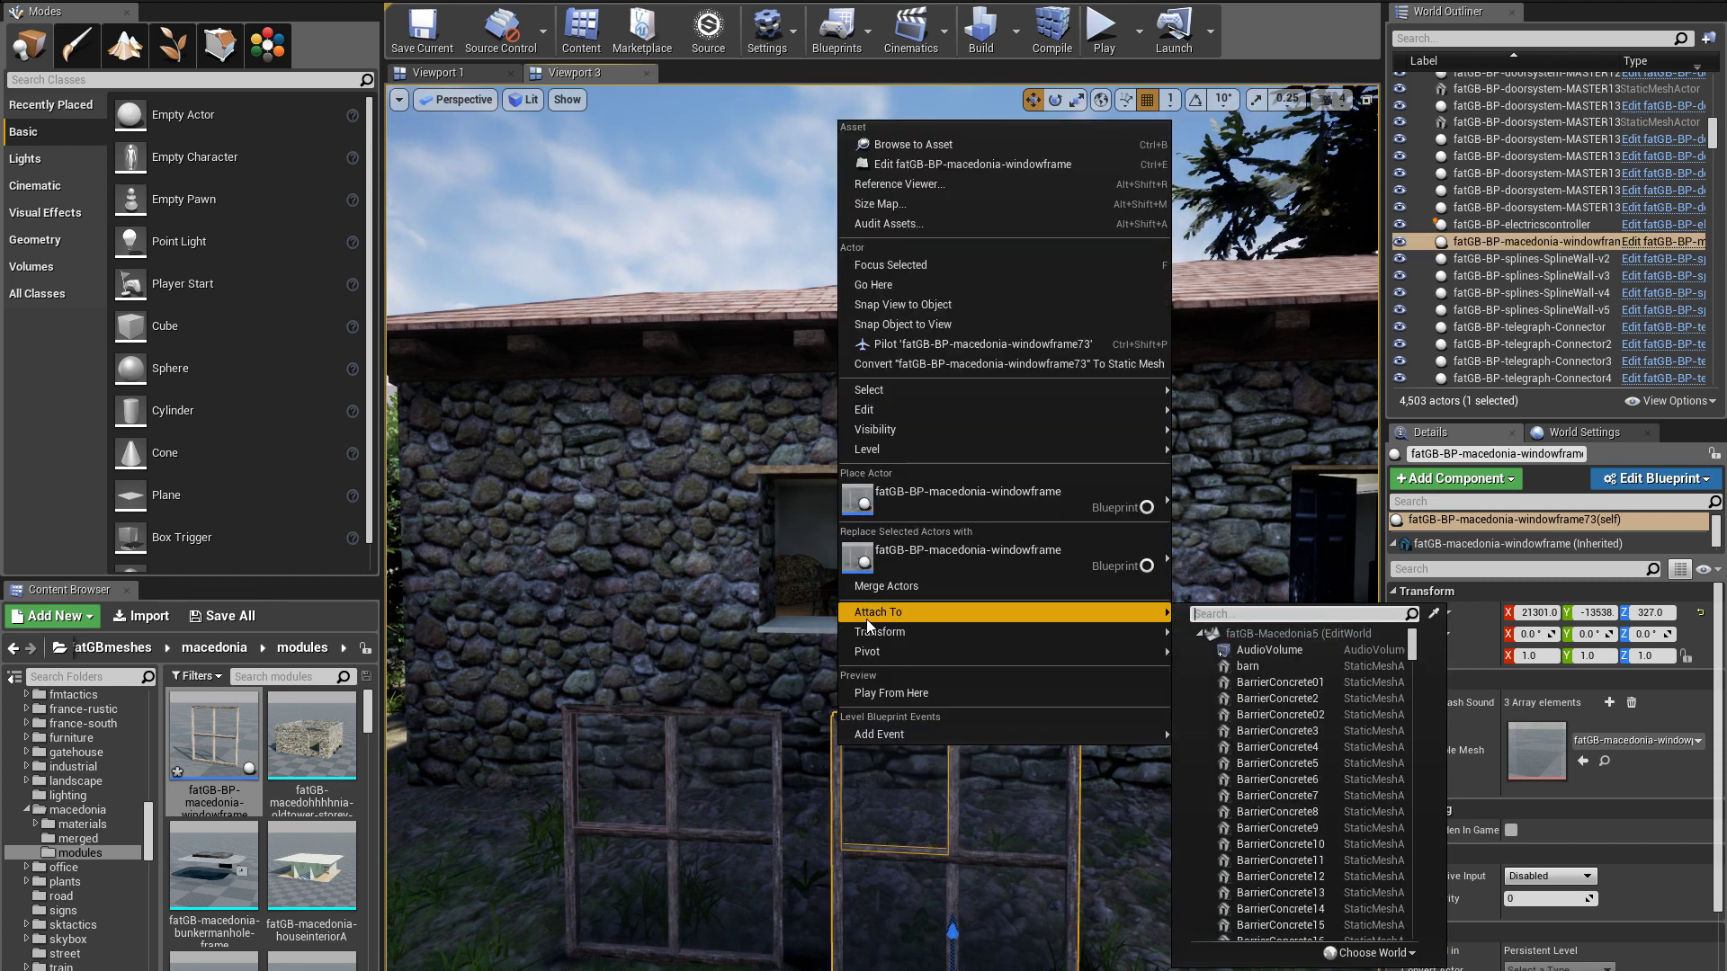
type("riora2")
key("Return")
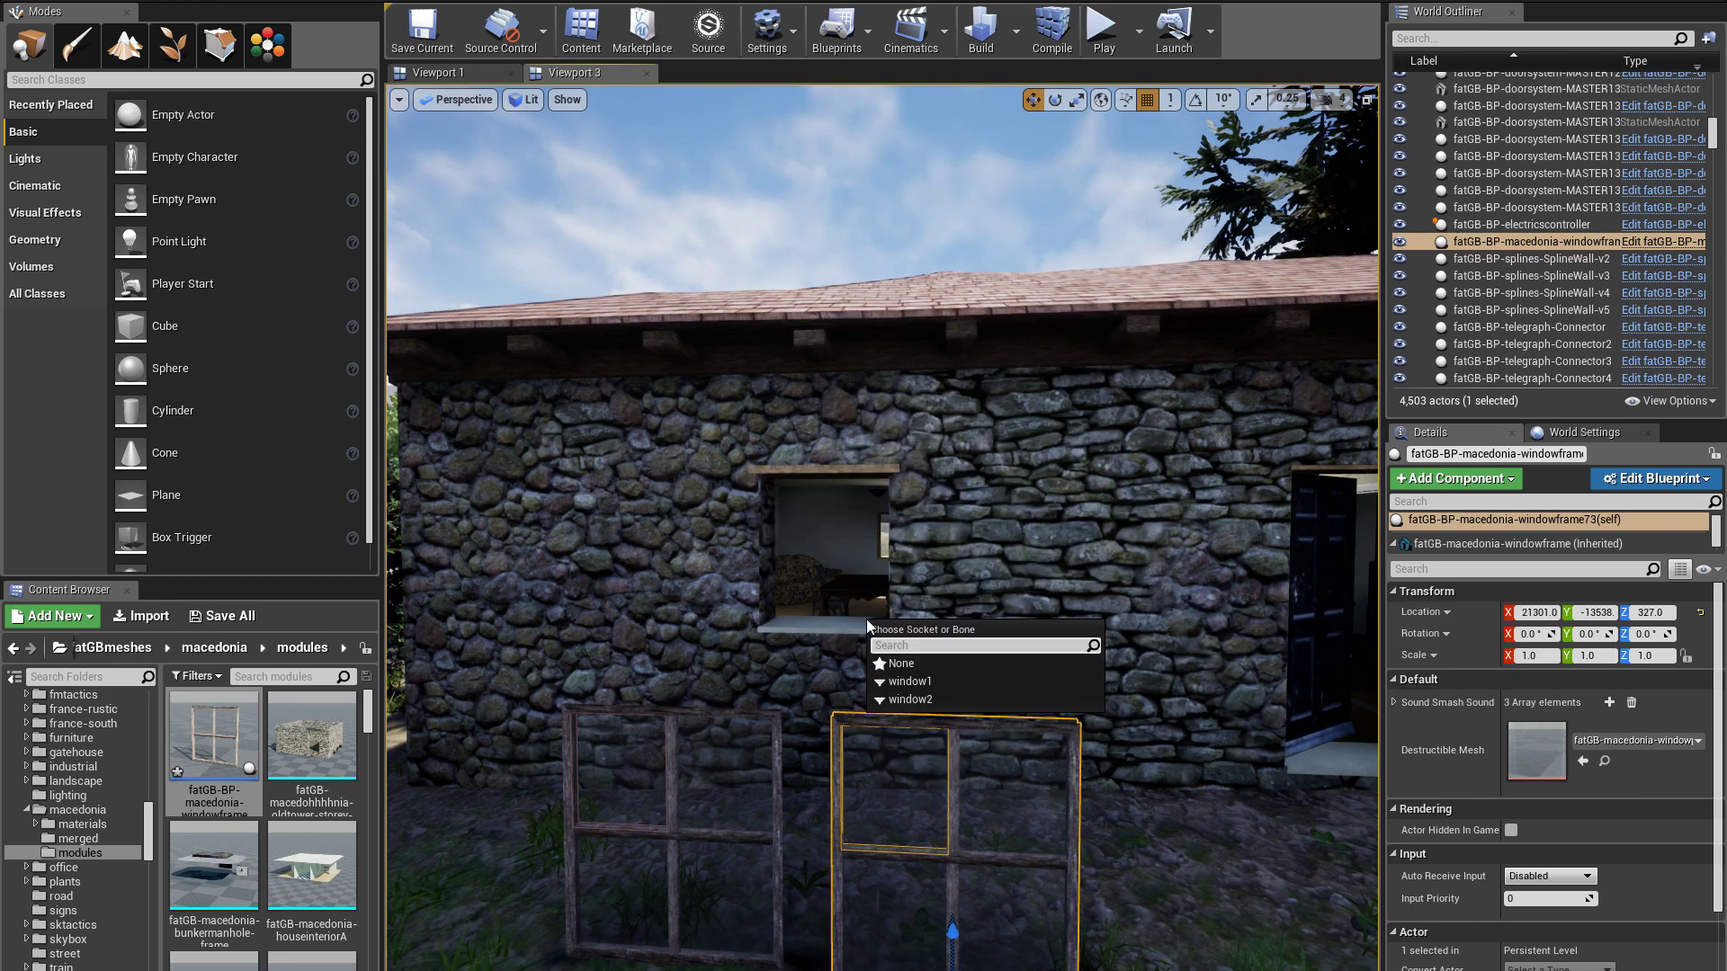
left_click(910, 700)
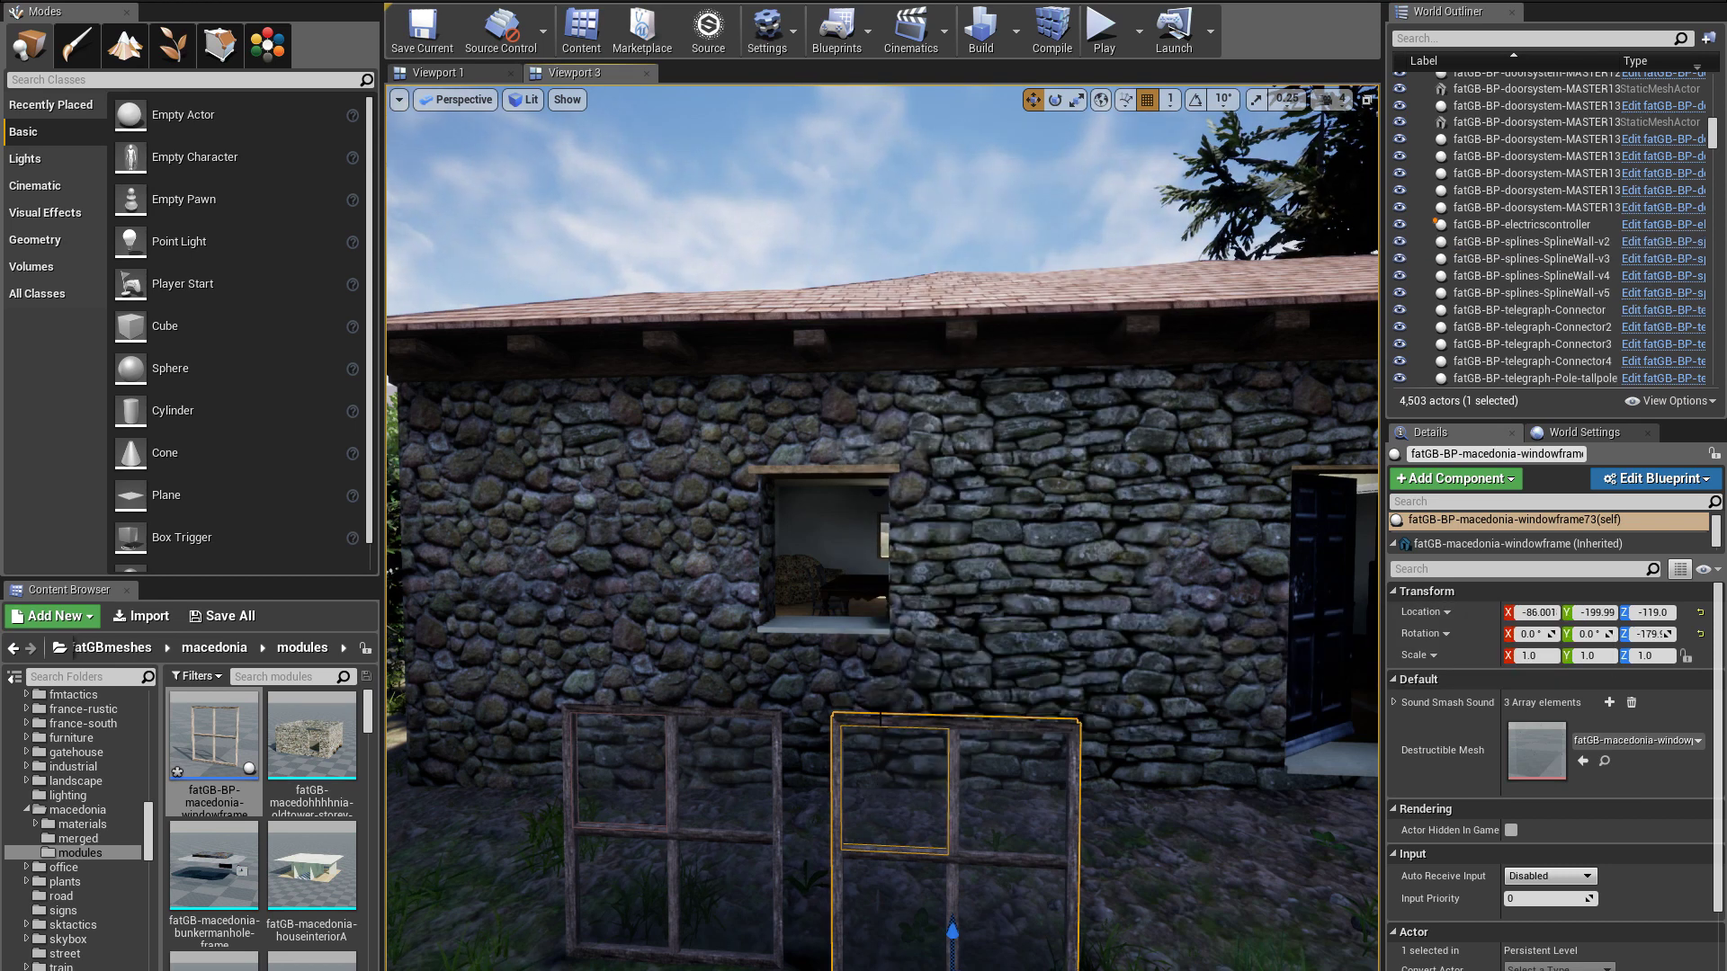
Select both attached window frames and set their yaw rotation and their X, Y and Z location to 0
left_click(773, 745)
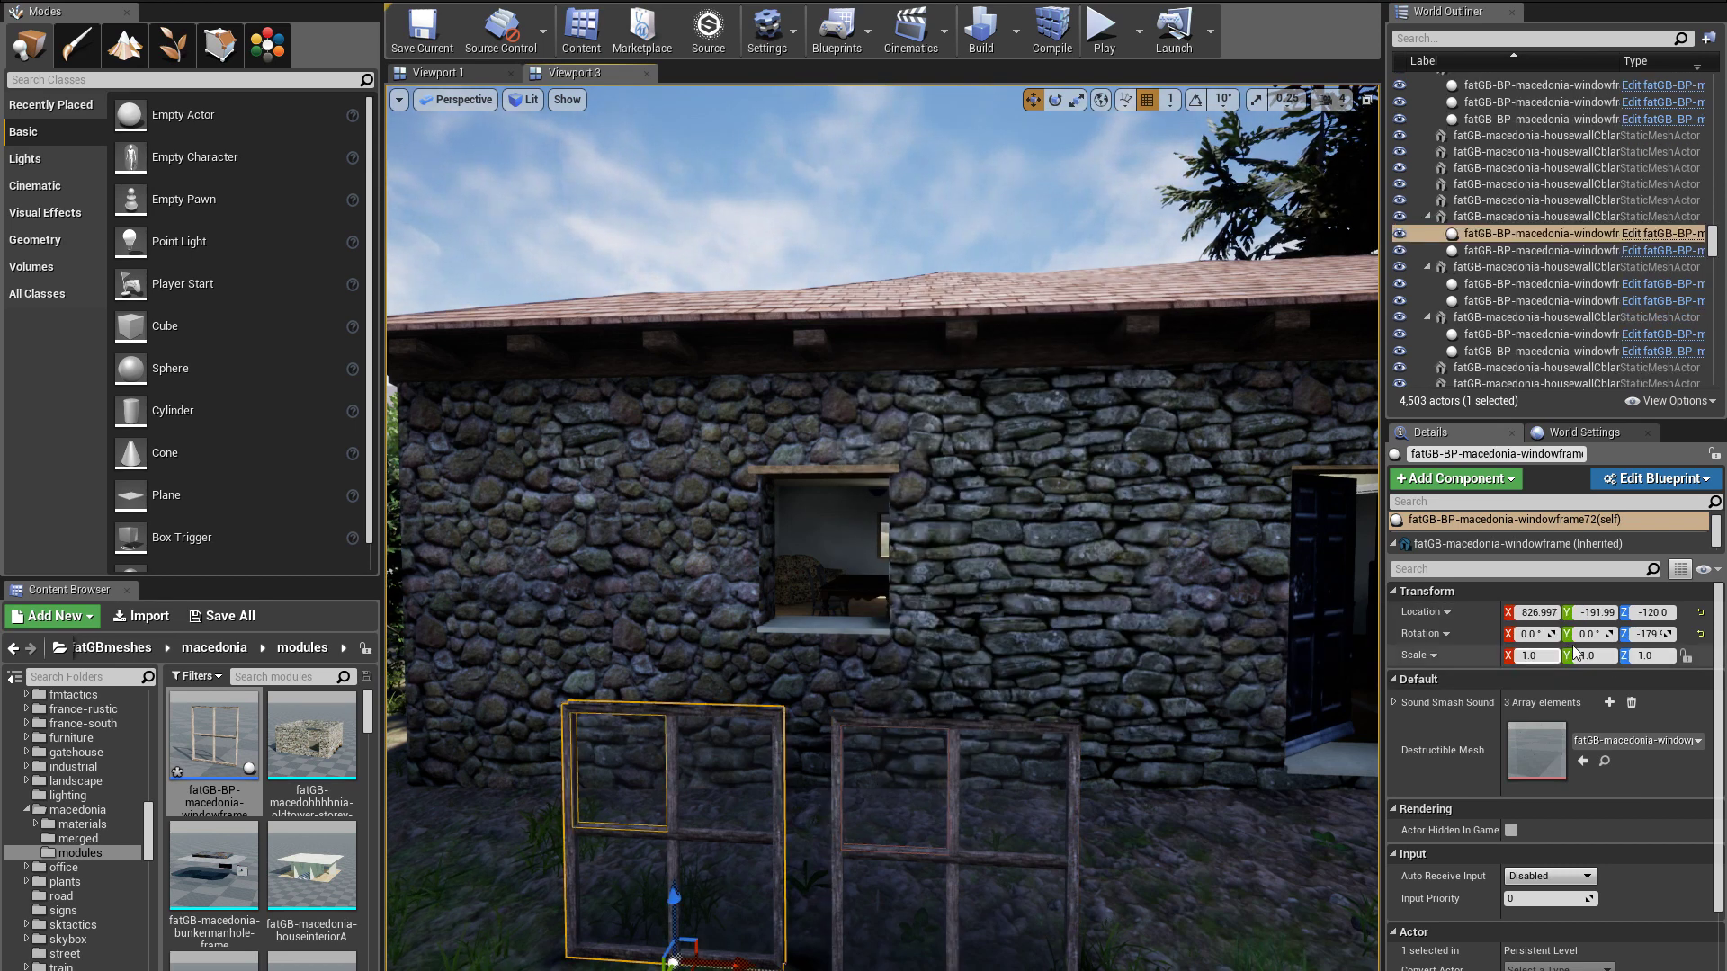
left_click(835, 755, "ctrl")
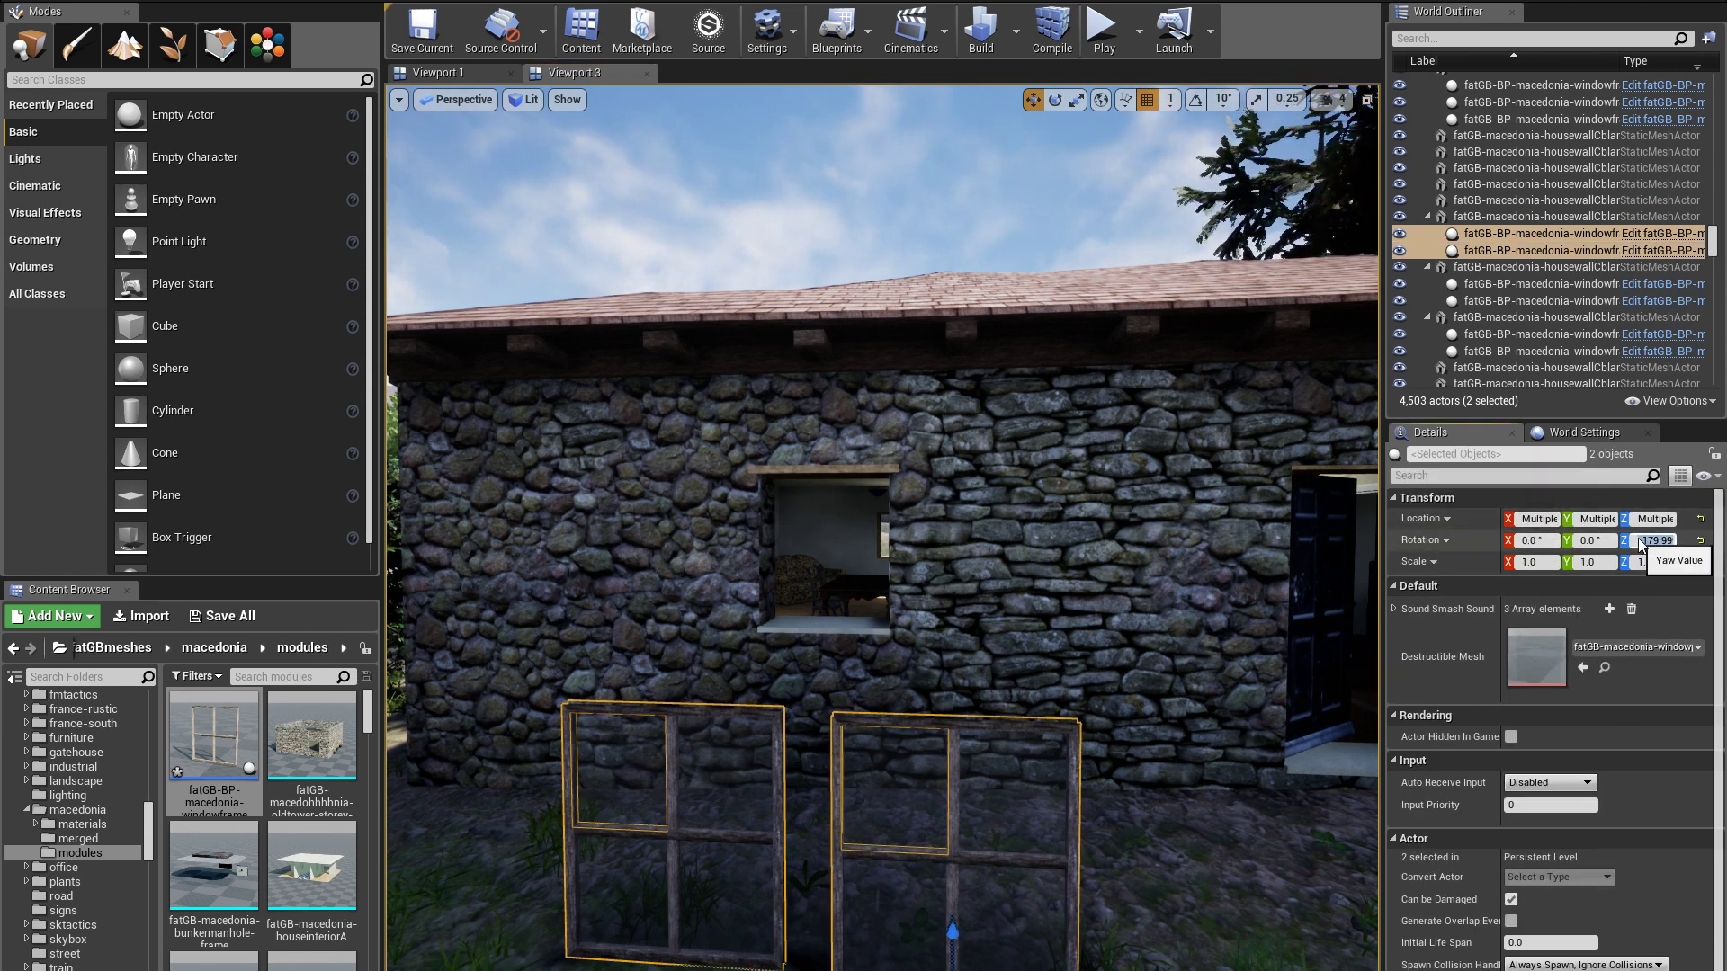
type("0")
key("Return")
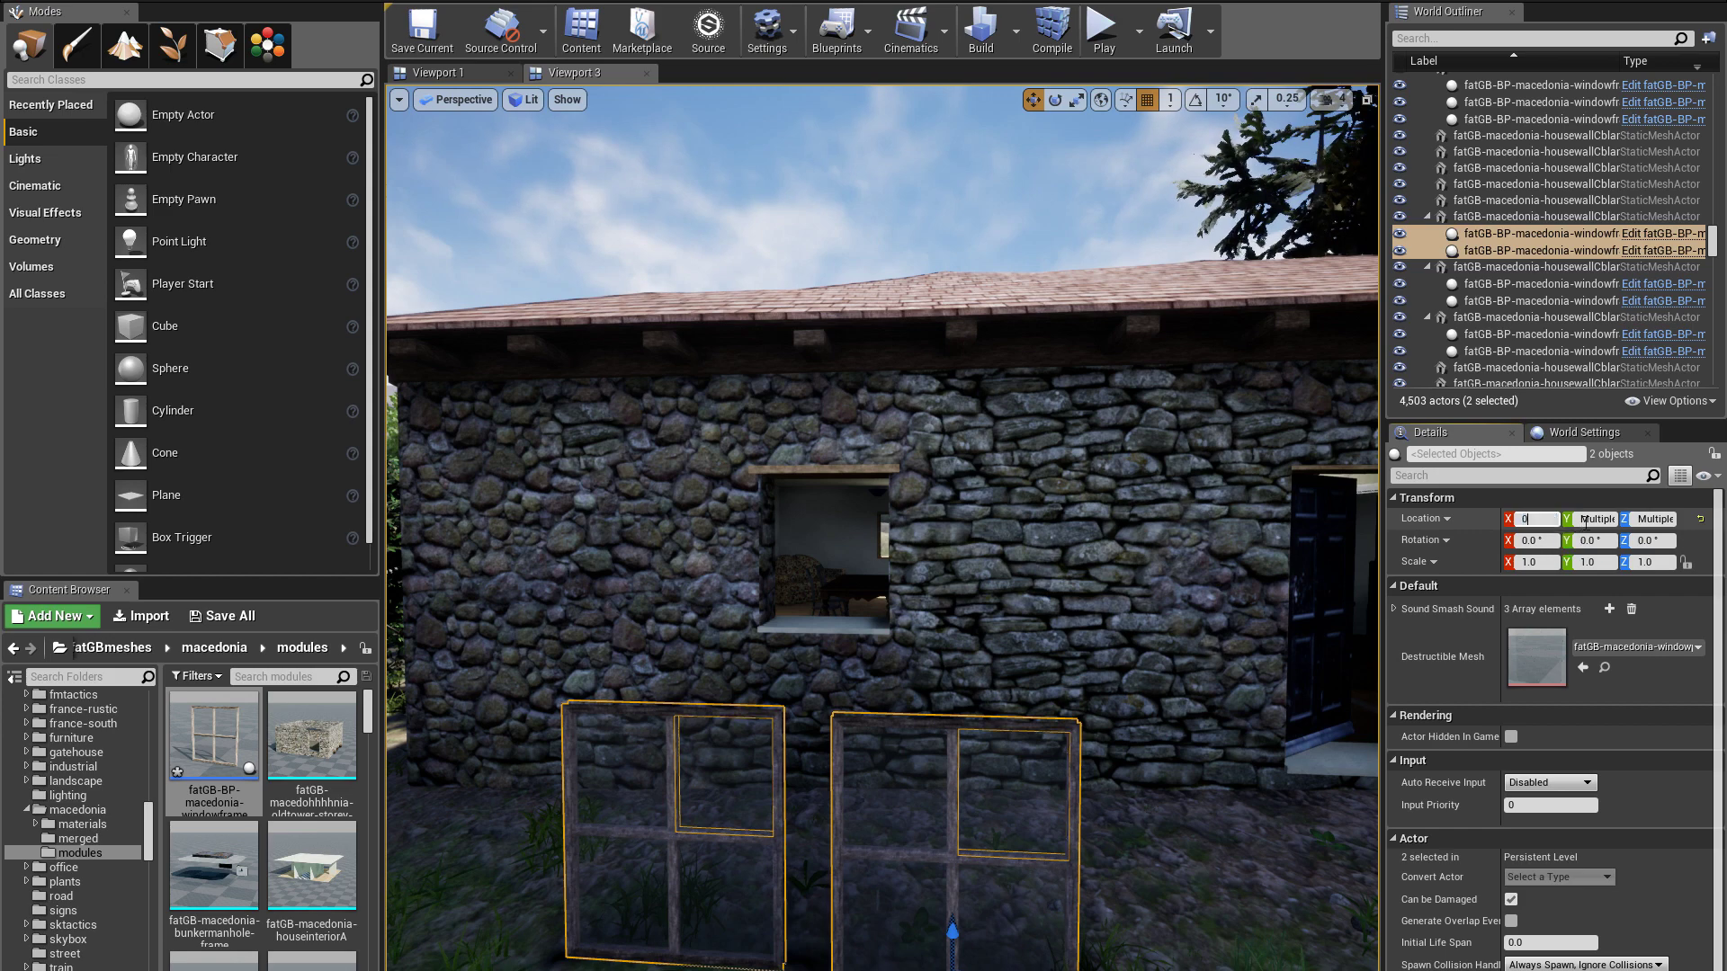
left_click(1588, 522)
type("0")
key("Return")
left_click(1651, 521)
type("0")
key("Return")
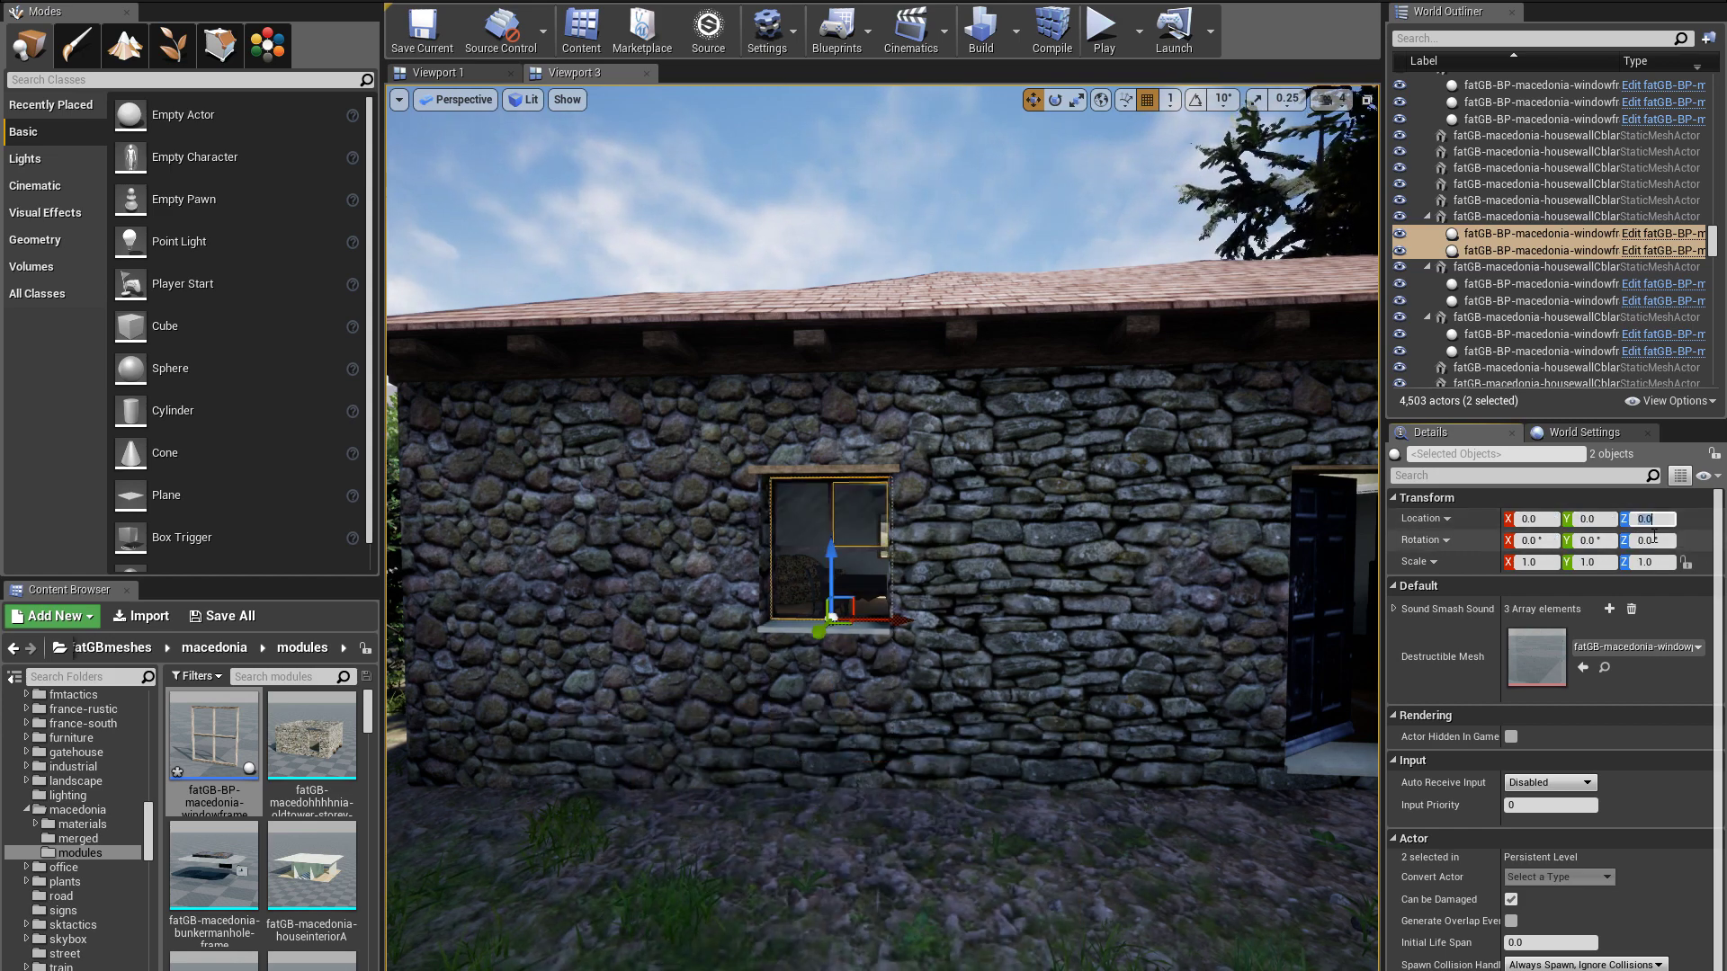
Deselect the frames and examine up close how they sit in the wall's two window openings
scroll(970, 790, "up", 3)
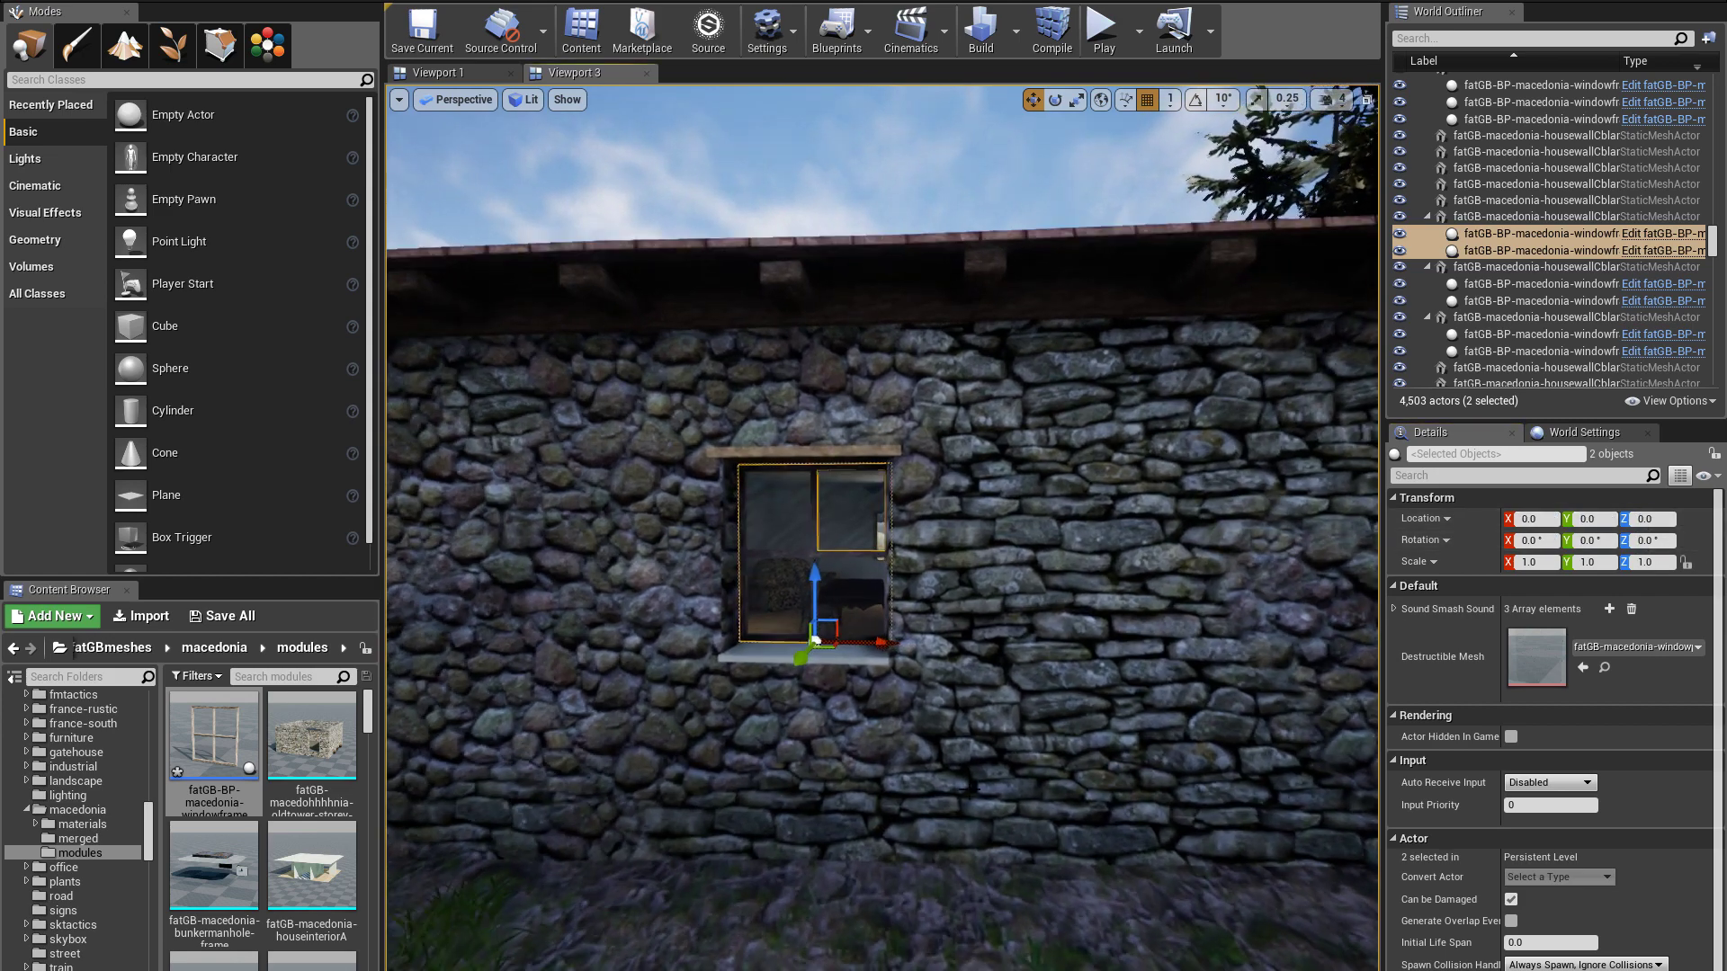
left_click(792, 923)
scroll(793, 924, "up", 5)
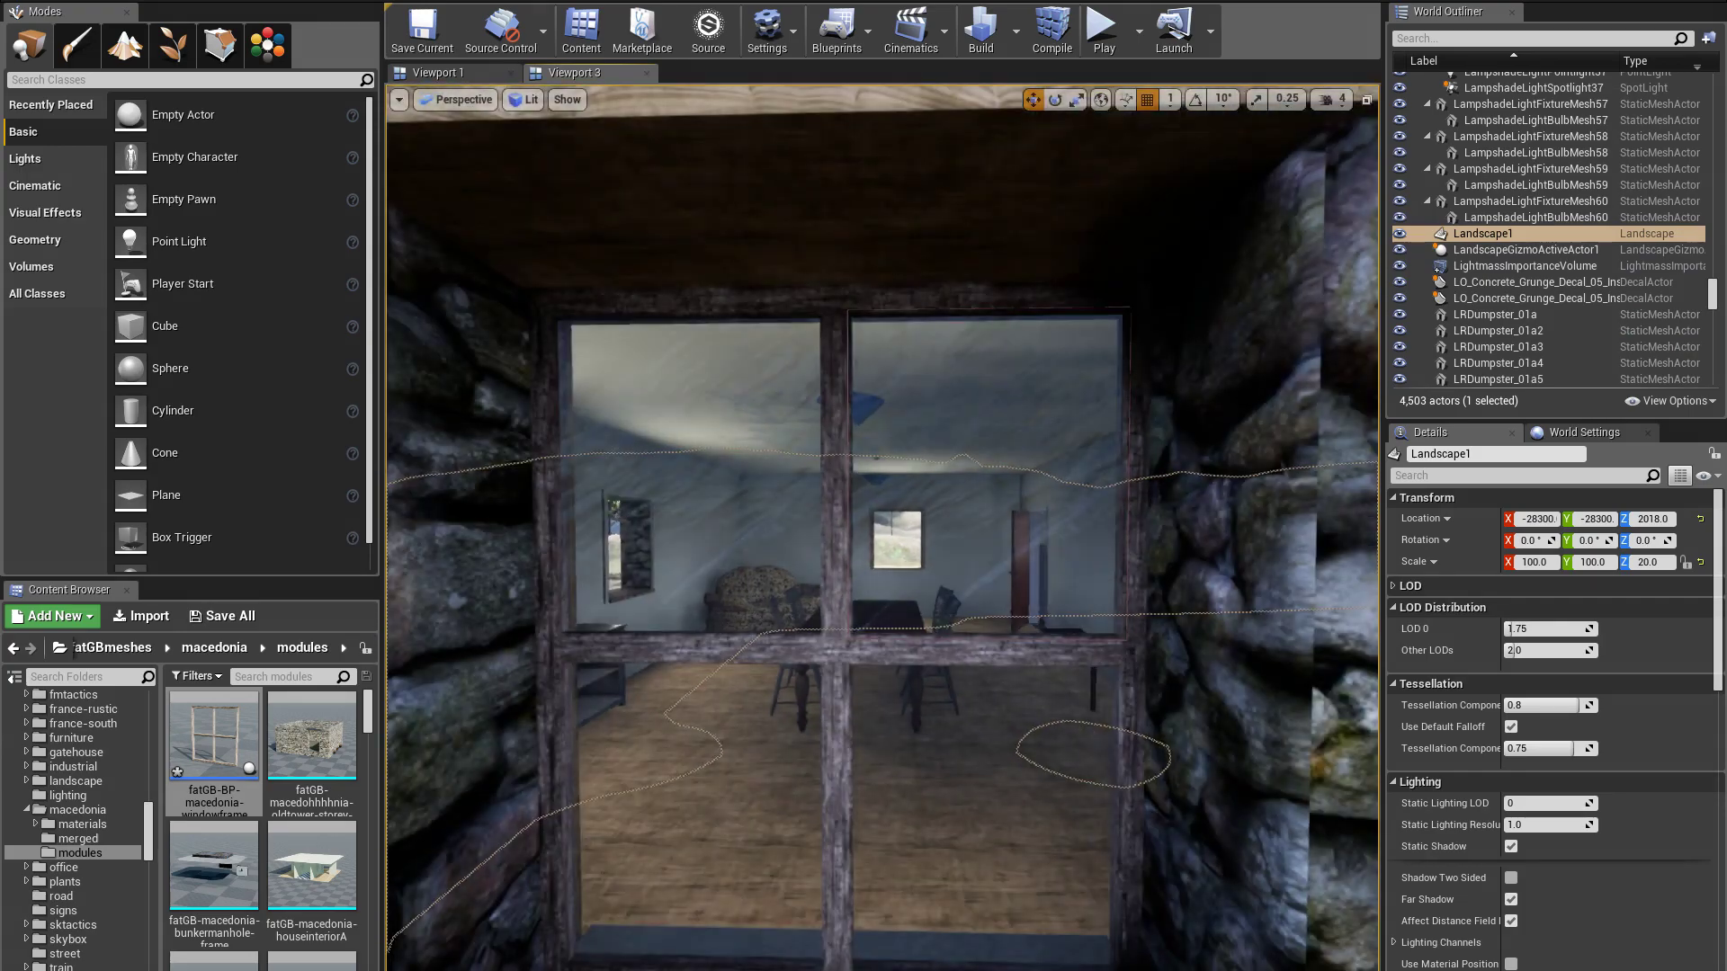
scroll(882, 531, "down", 6)
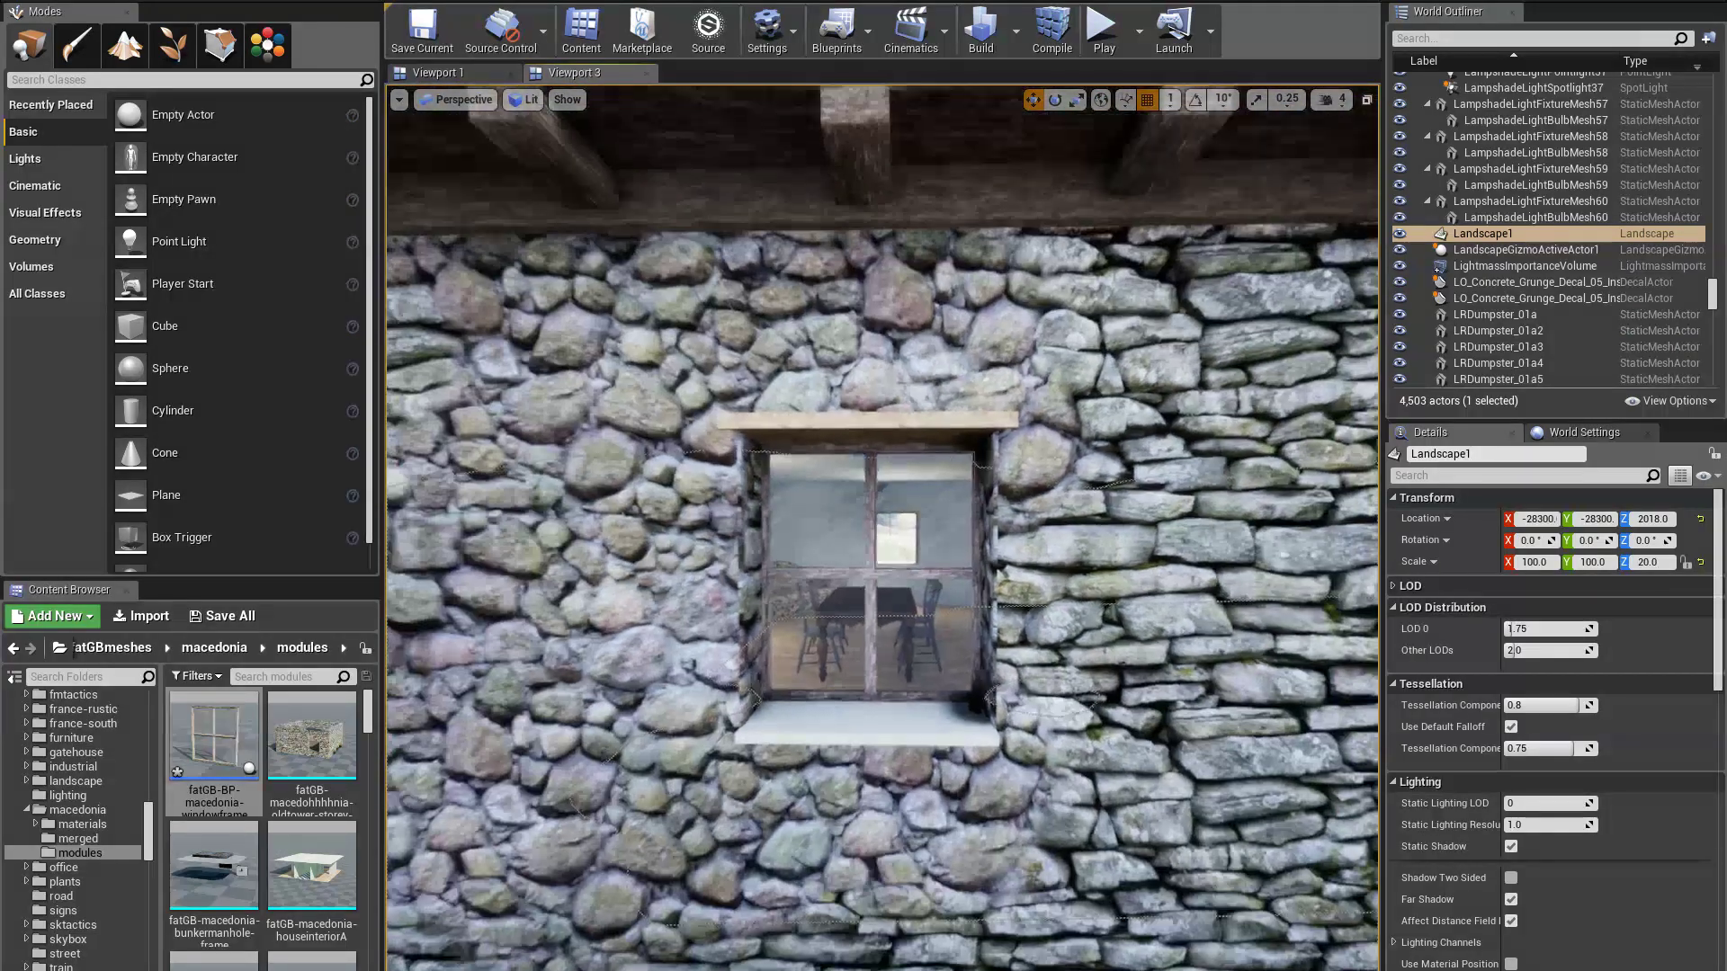
key("d")
key("w")
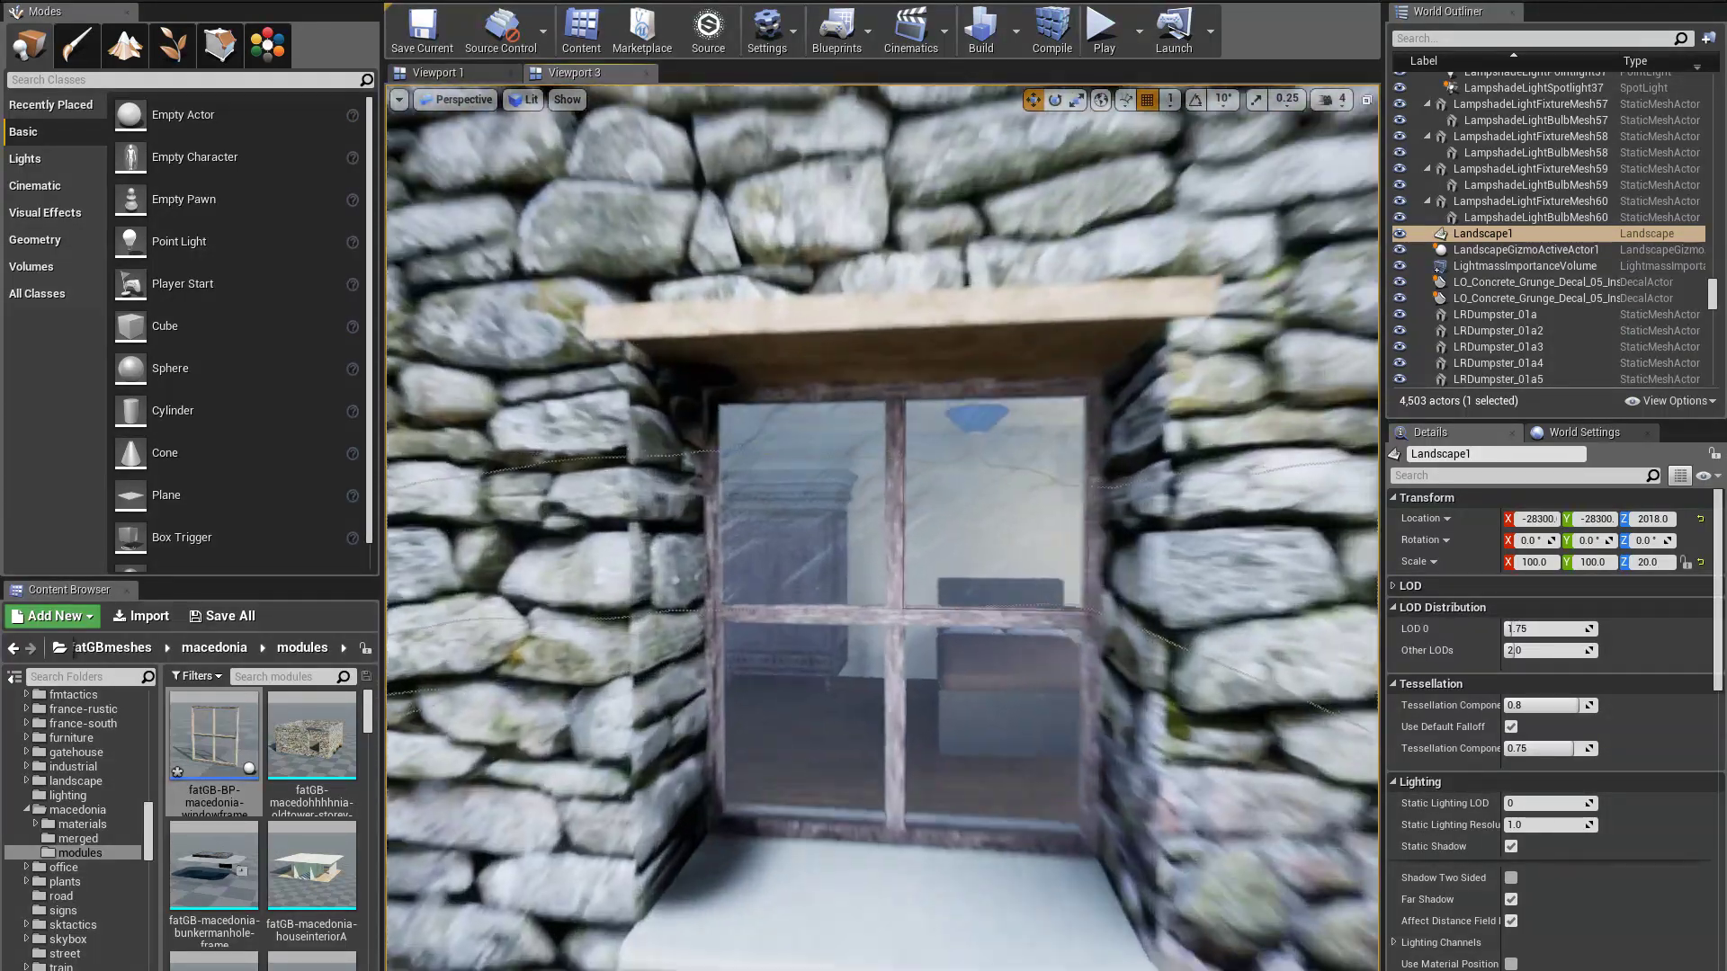
key("s")
Select the adjoining wall with empty windows and place two fatGB-BP-macedonia-windowframe blueprints on the ground in front of it
right_click_drag(881, 530, 826, 482)
key("d")
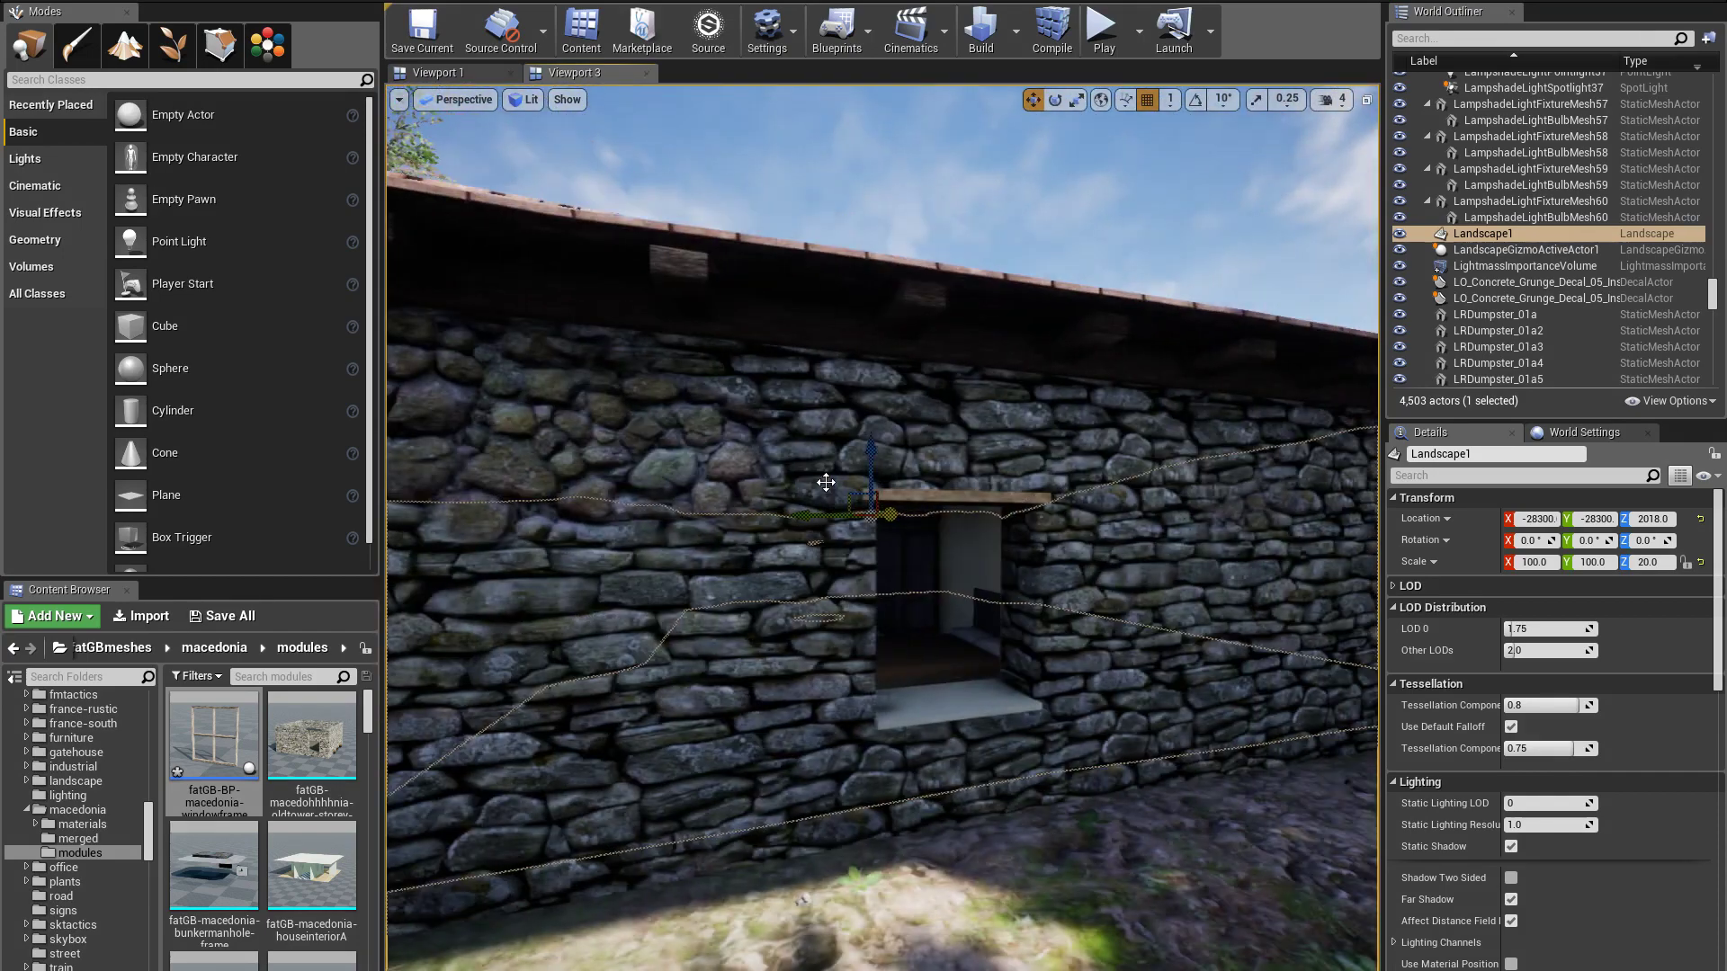
left_click(747, 619)
mouse_move(567, 690)
right_mouse_down()
mouse_move(683, 689)
mouse_move(580, 684)
right_mouse_up()
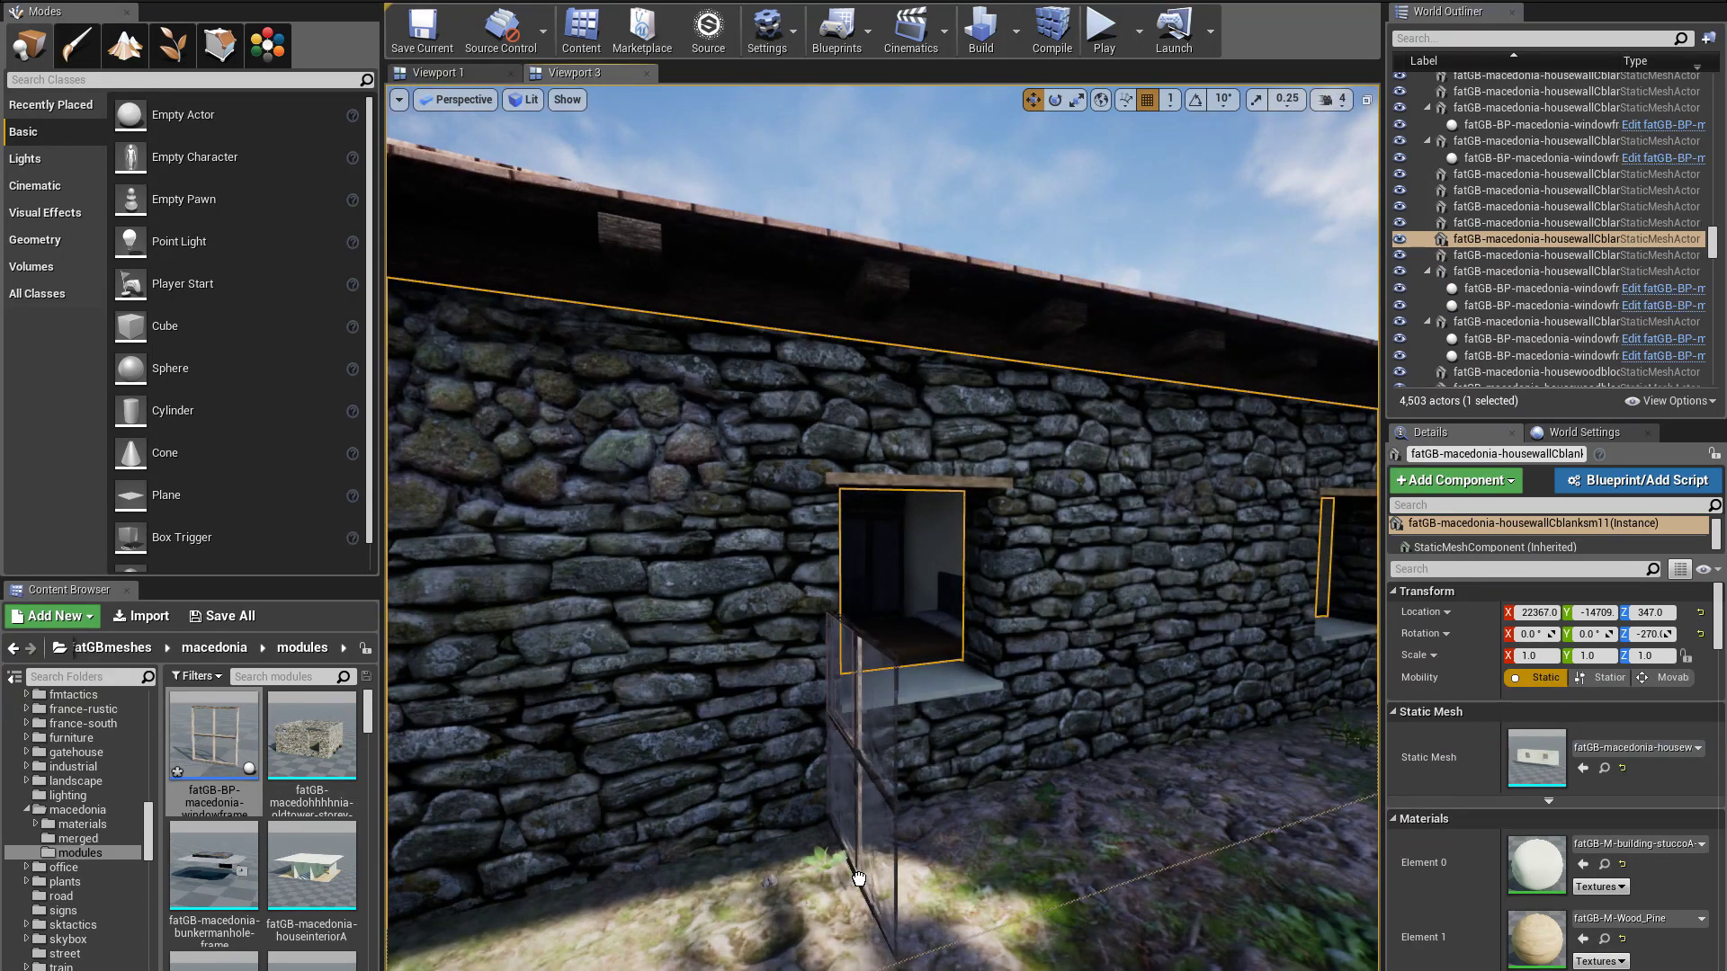
left_click_drag(858, 878, 857, 877)
left_click_drag(214, 733, 1017, 881)
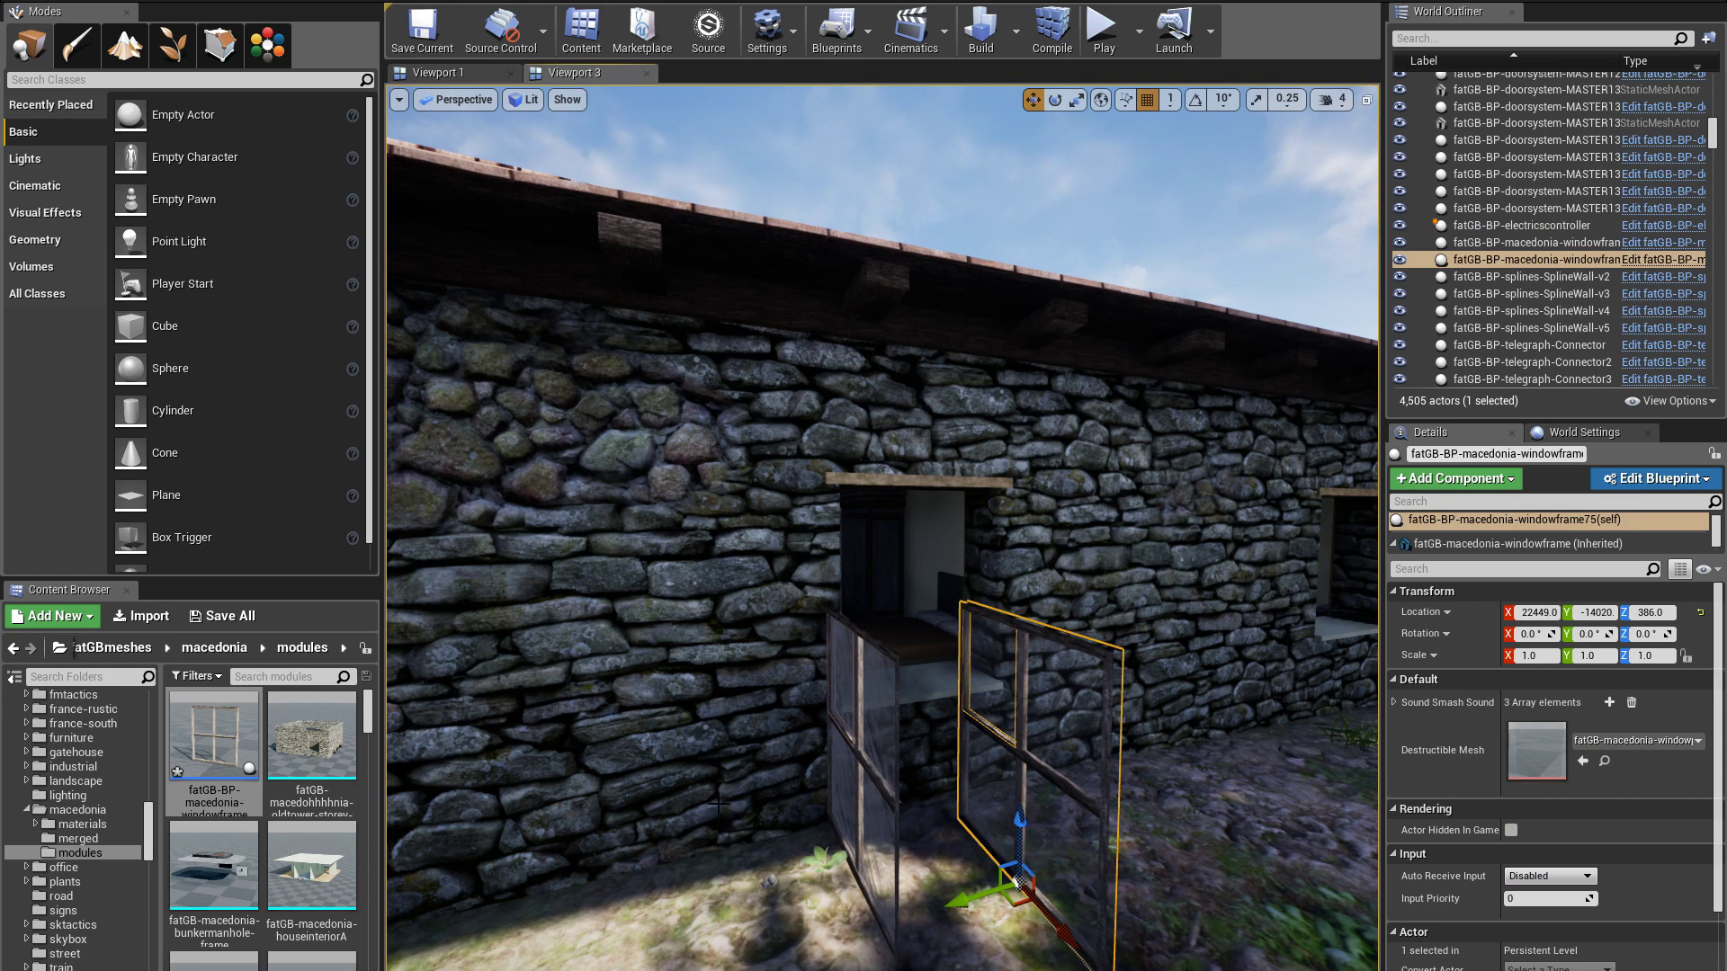
right_click_drag(719, 803, 689, 747)
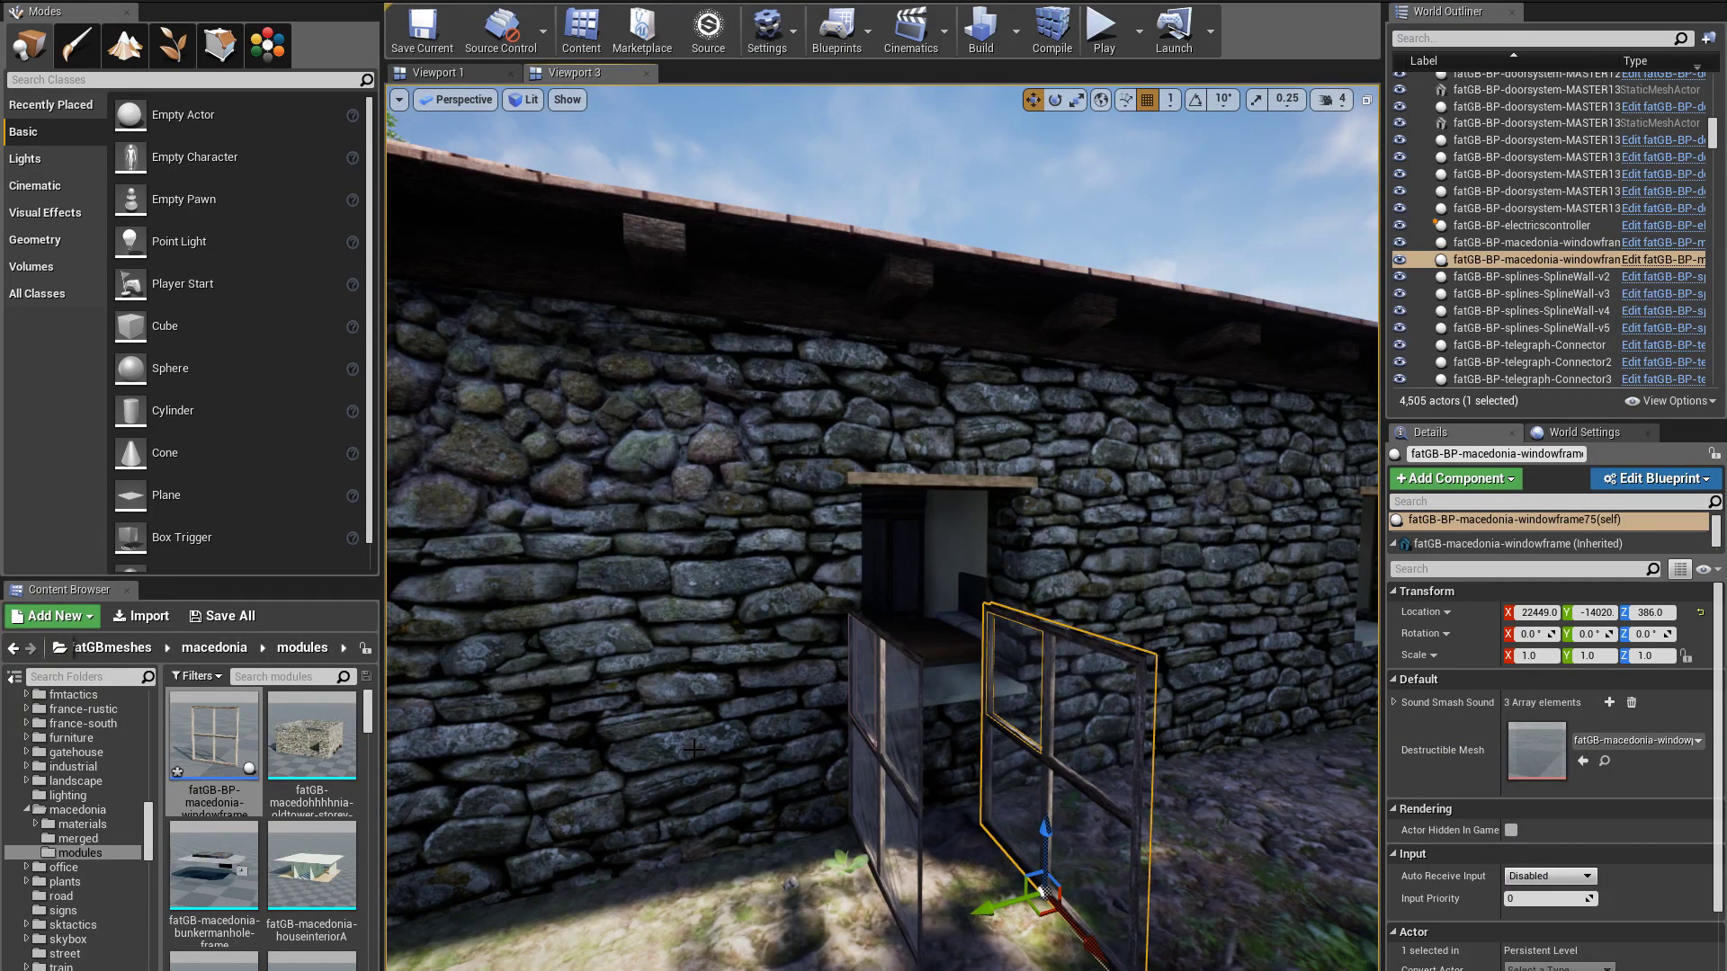